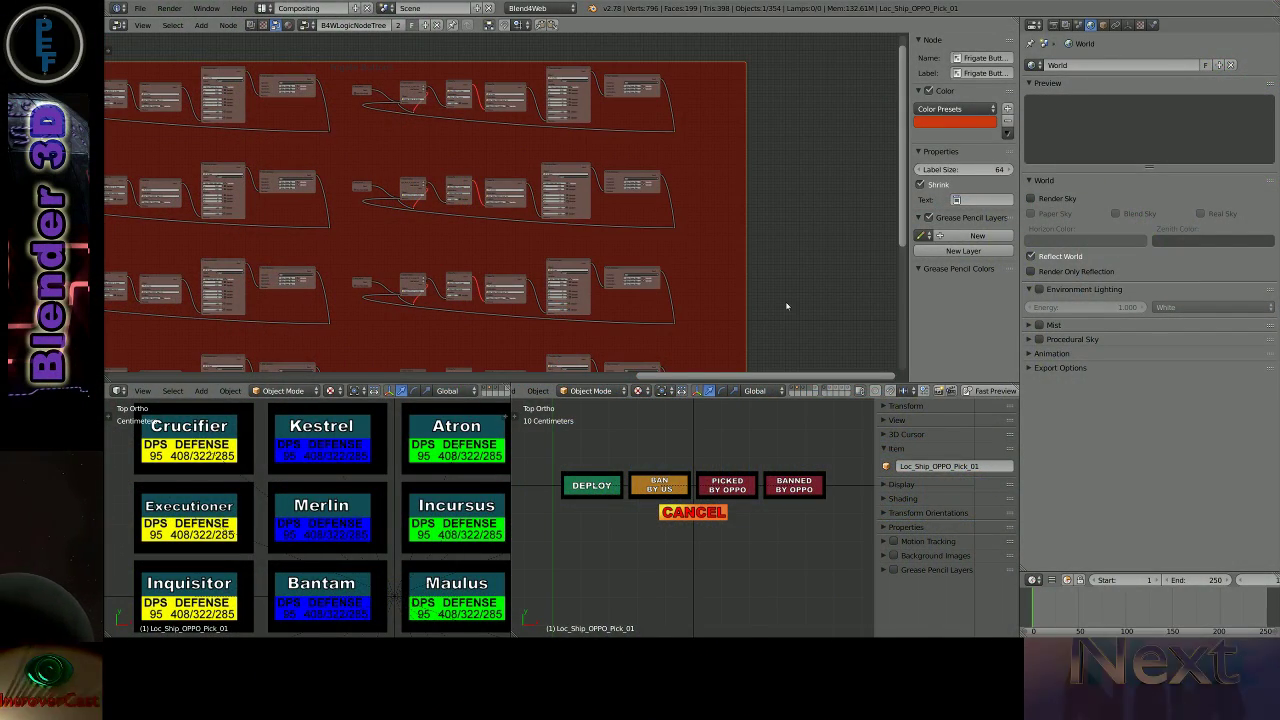
- Check the Blend4Web logic unparent search results in the browser, then return to the node tree
{"action": "scroll", "coordinate": [450, 328], "scroll_direction": "up", "scroll_amount": 4, "text": "ctrl"}
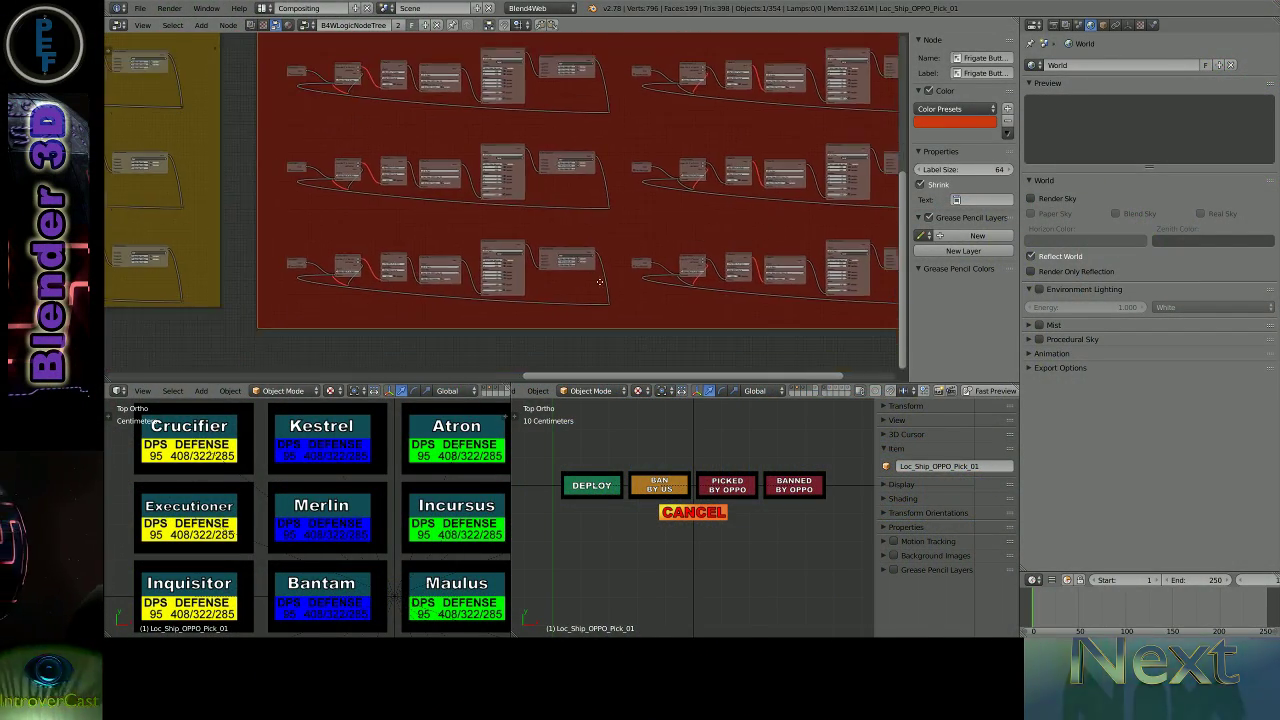
{"action": "scroll", "coordinate": [800, 306], "scroll_direction": "up", "scroll_amount": 2}
{"action": "scroll", "coordinate": [800, 307], "scroll_direction": "down", "scroll_amount": 3}
{"action": "scroll", "coordinate": [800, 307], "scroll_direction": "down", "scroll_amount": 1}
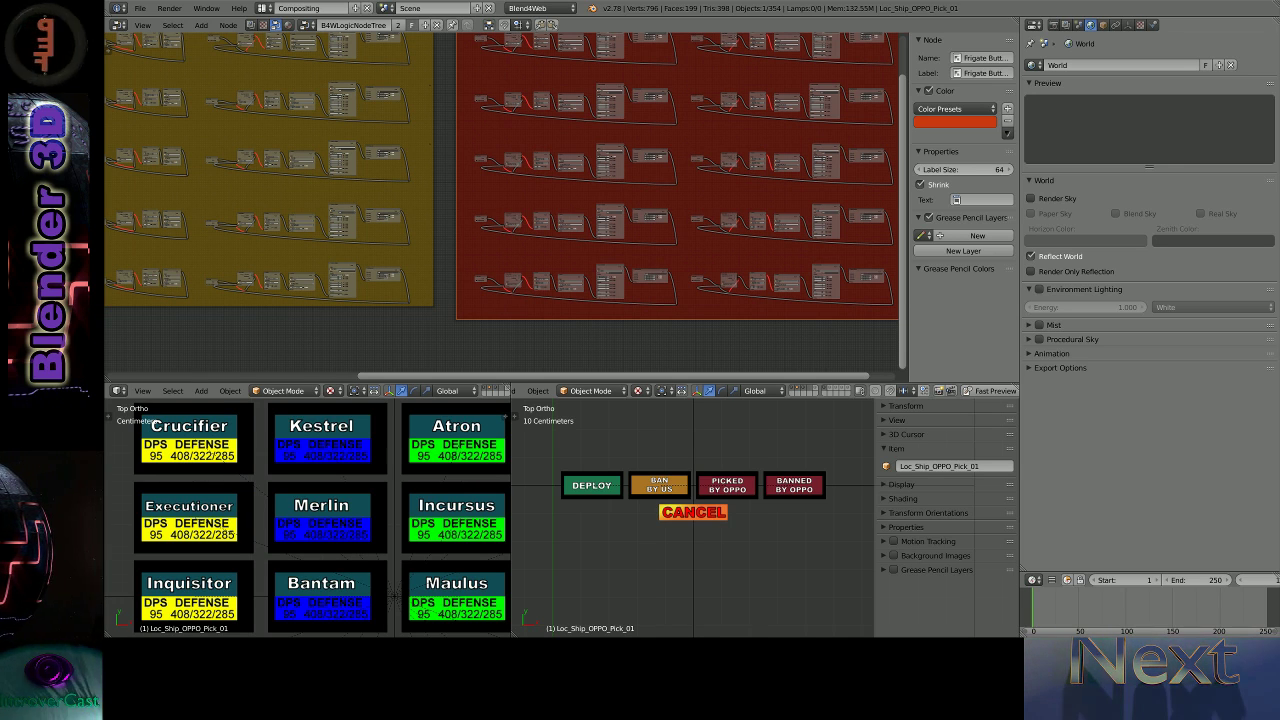
{"action": "key", "text": "alt+Tab"}
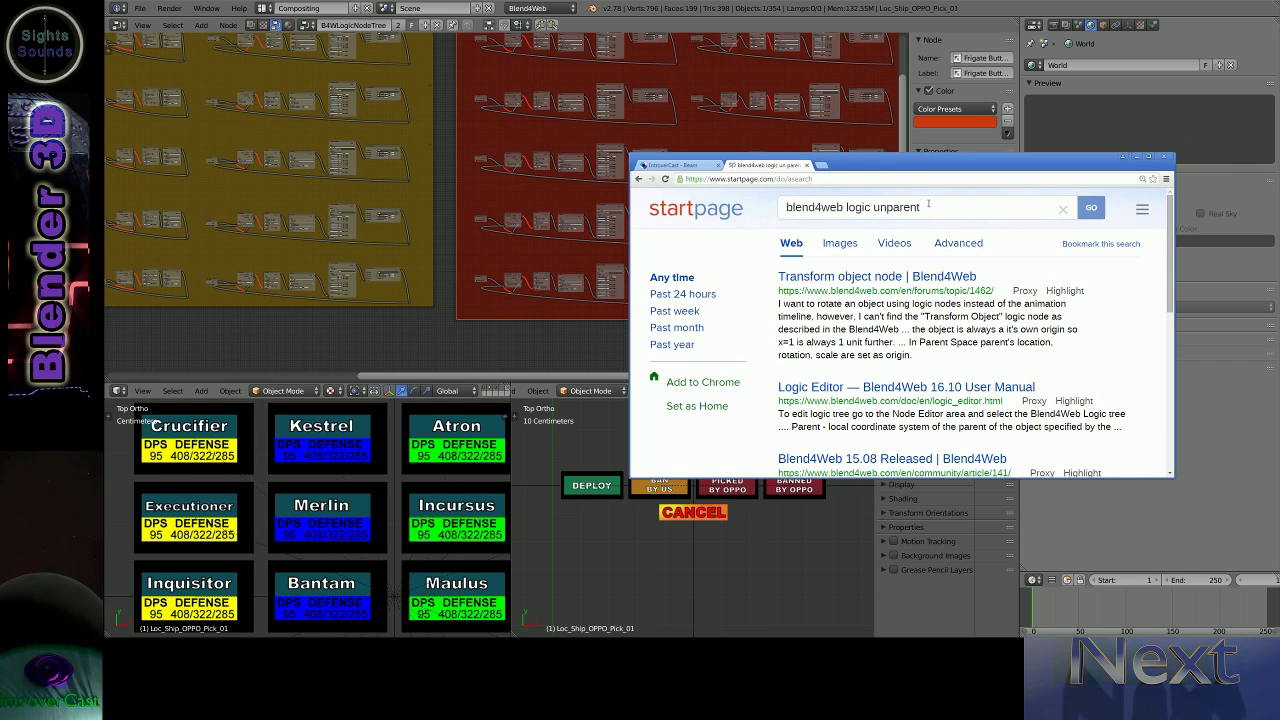
{"action": "key", "text": "alt+Tab"}
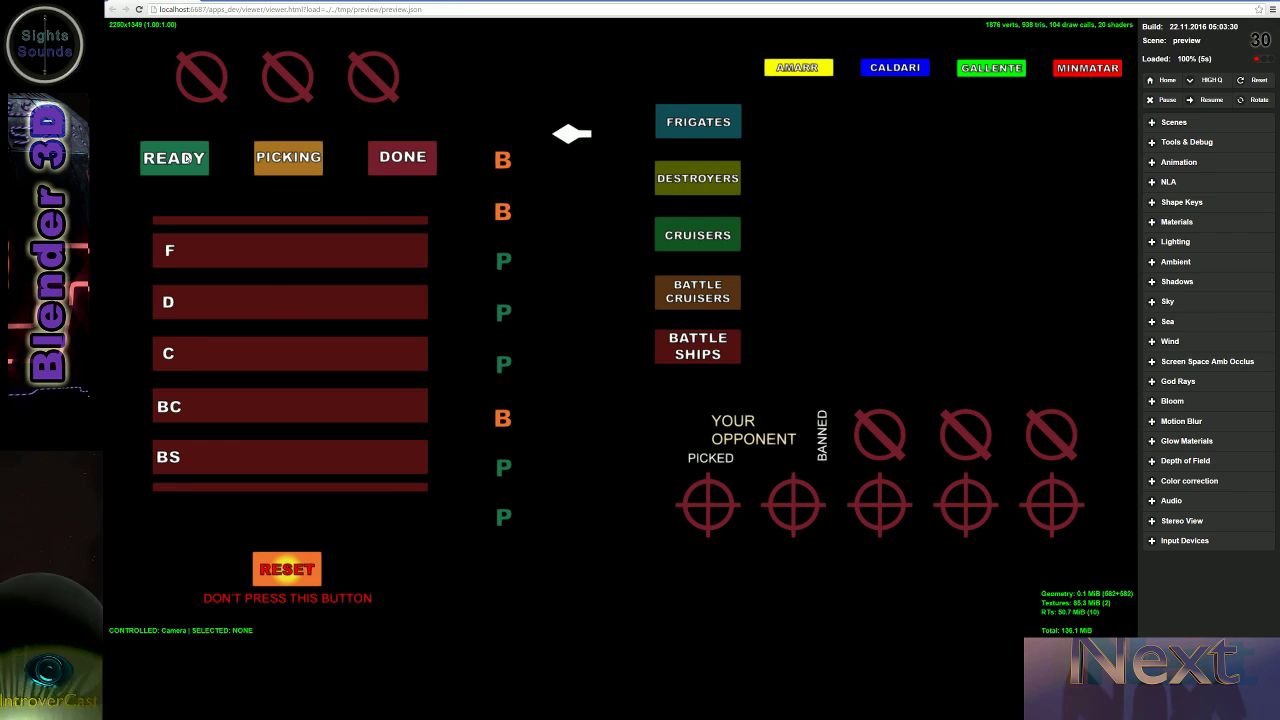
- Start the picking phase, deploy Crucifier into the frigate slot and ban Executioner
{"action": "left_click", "coordinate": [185, 158]}
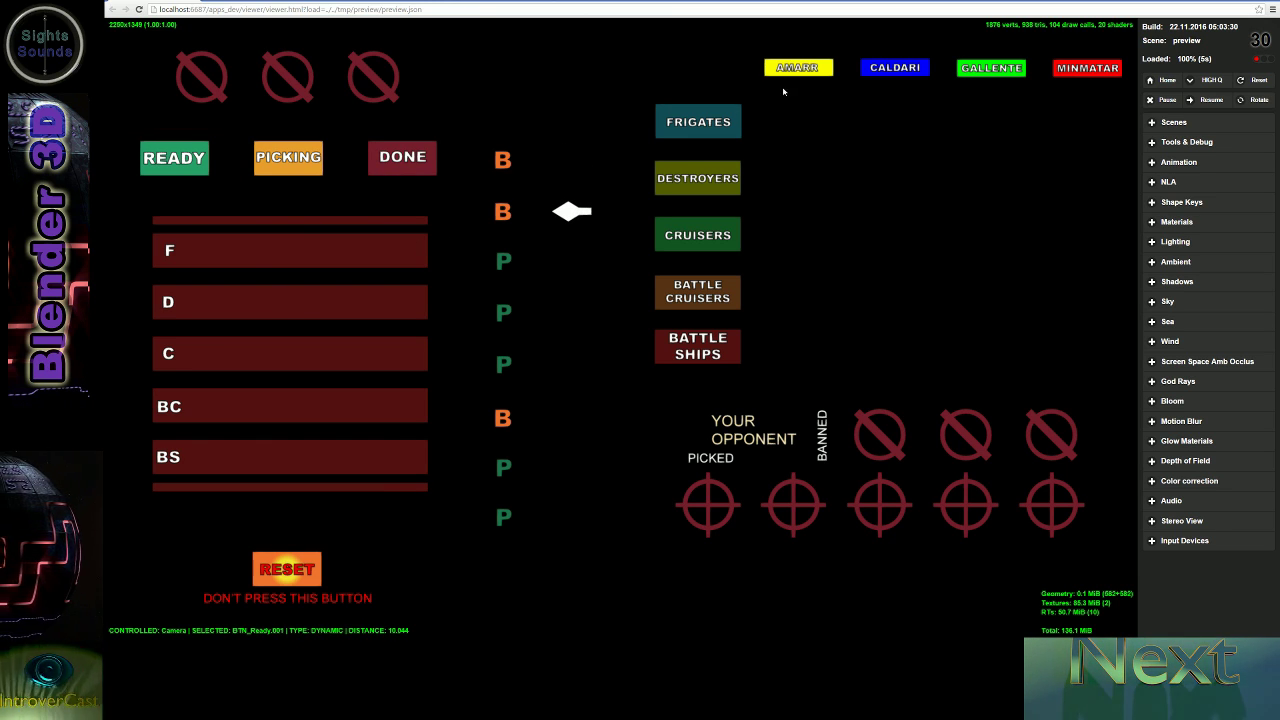
{"action": "left_click", "coordinate": [798, 118]}
{"action": "left_click", "coordinate": [268, 254]}
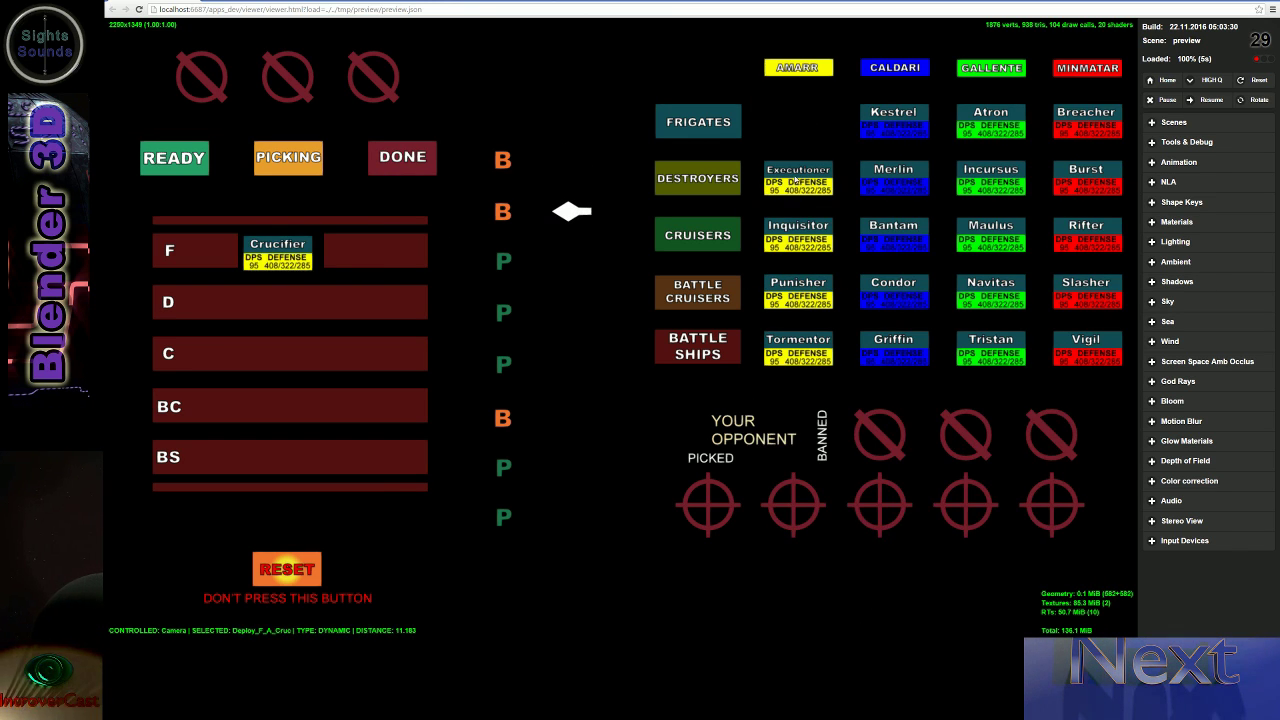
{"action": "left_click", "coordinate": [793, 183]}
{"action": "left_click", "coordinate": [816, 590]}
- Mark Inquisitor as Picked by Oppo and Punisher as Banned by Oppo, then return to Blender
{"action": "left_click", "coordinate": [798, 228]}
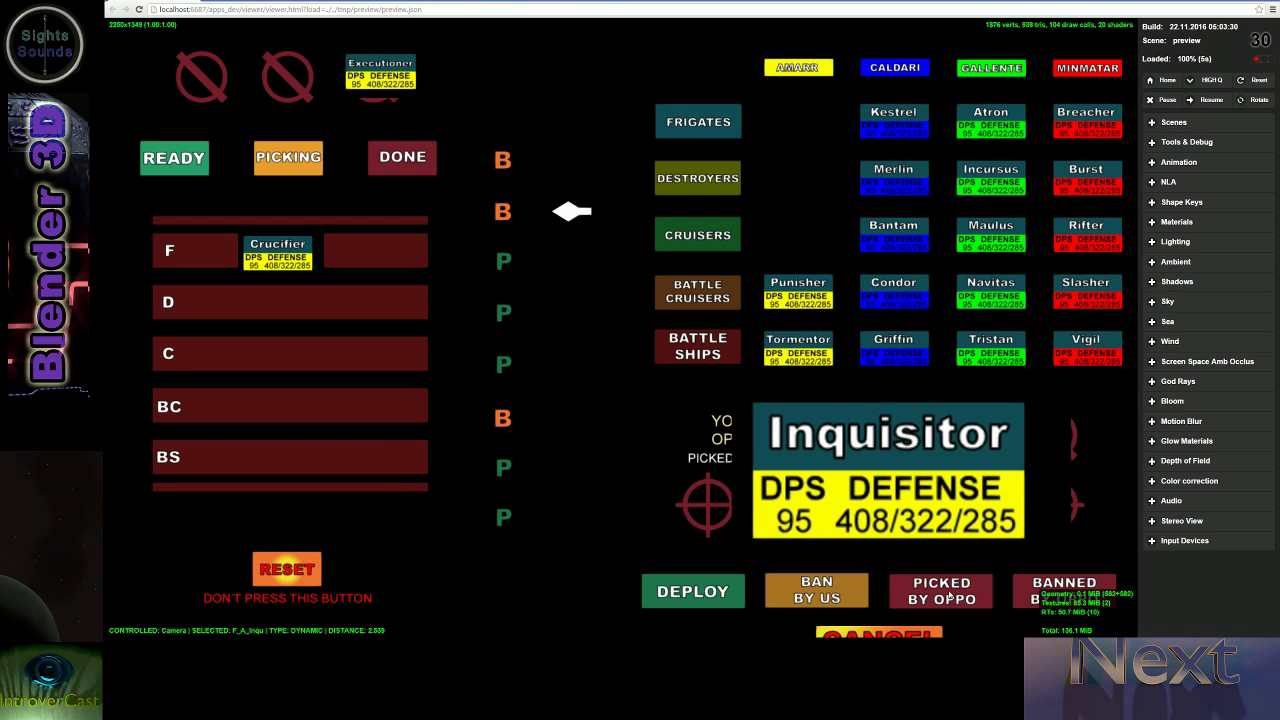
{"action": "left_click", "coordinate": [948, 597]}
{"action": "left_click", "coordinate": [798, 290]}
{"action": "left_click", "coordinate": [1032, 592]}
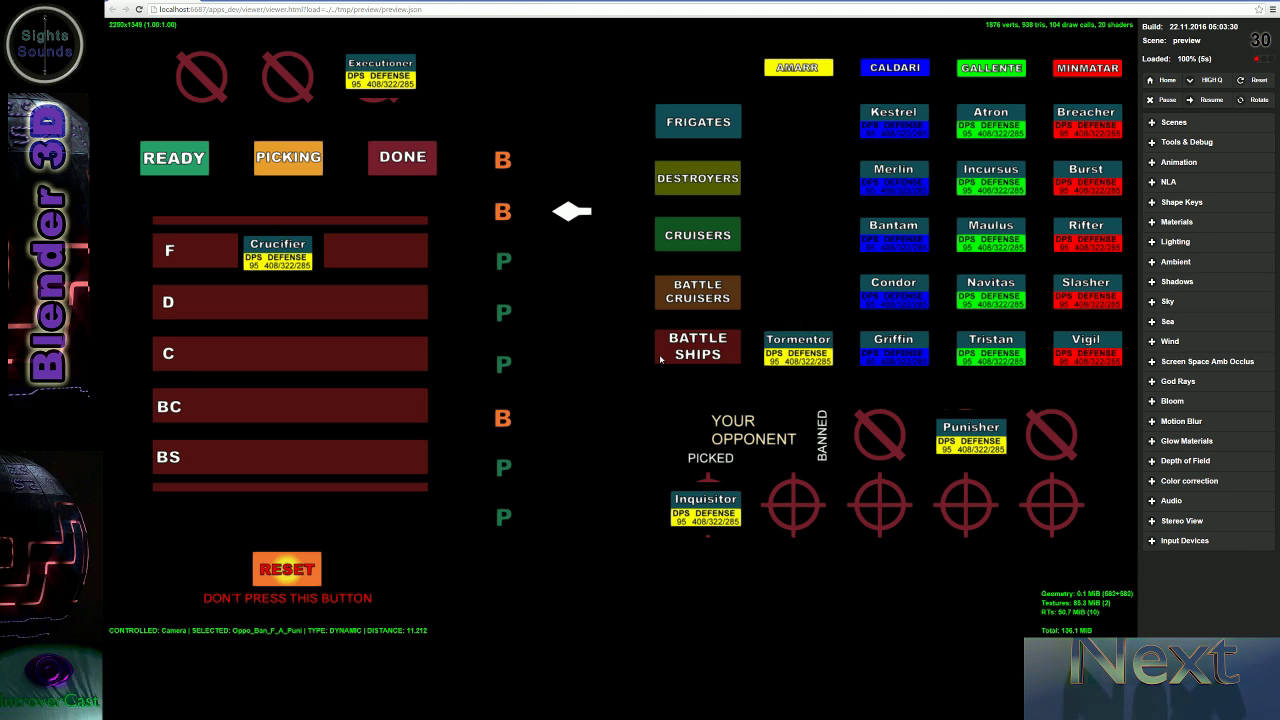
{"action": "key", "text": "alt+Tab"}
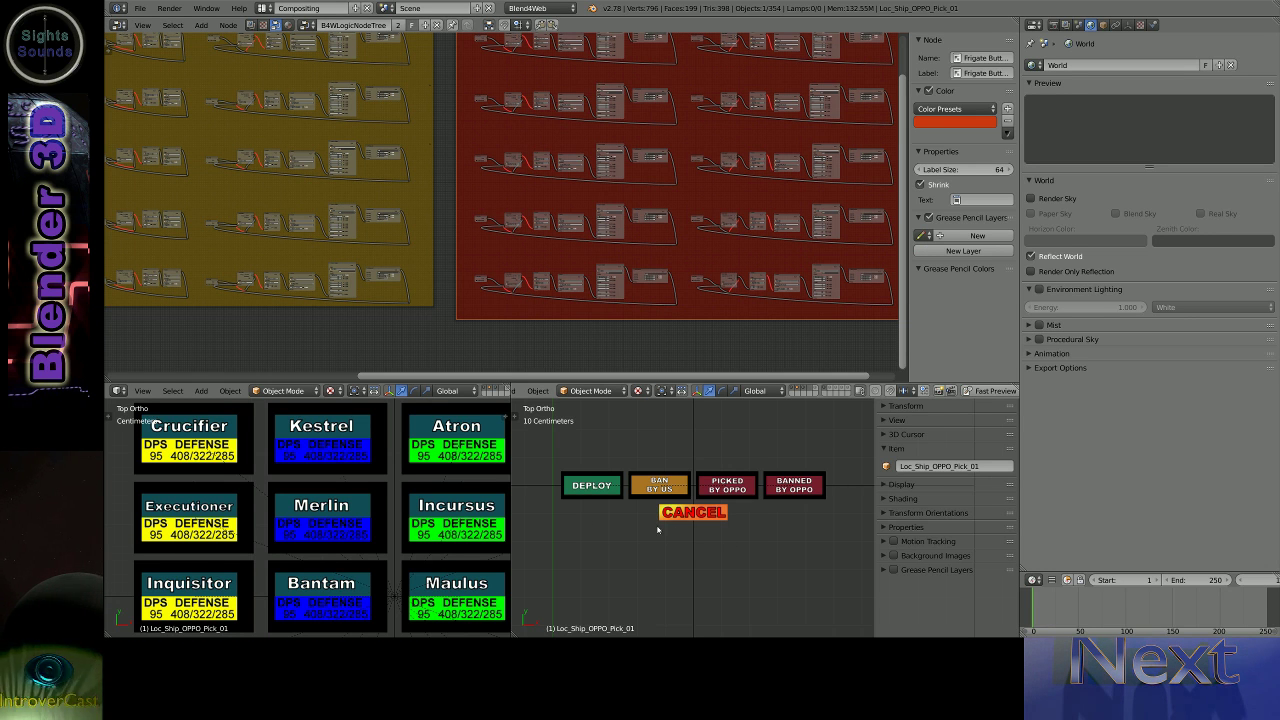
- Maximize the node editor, frame all nodes, and select the cyan Frigates_BTNS frame
{"action": "scroll", "coordinate": [626, 527], "scroll_direction": "up", "scroll_amount": 2}
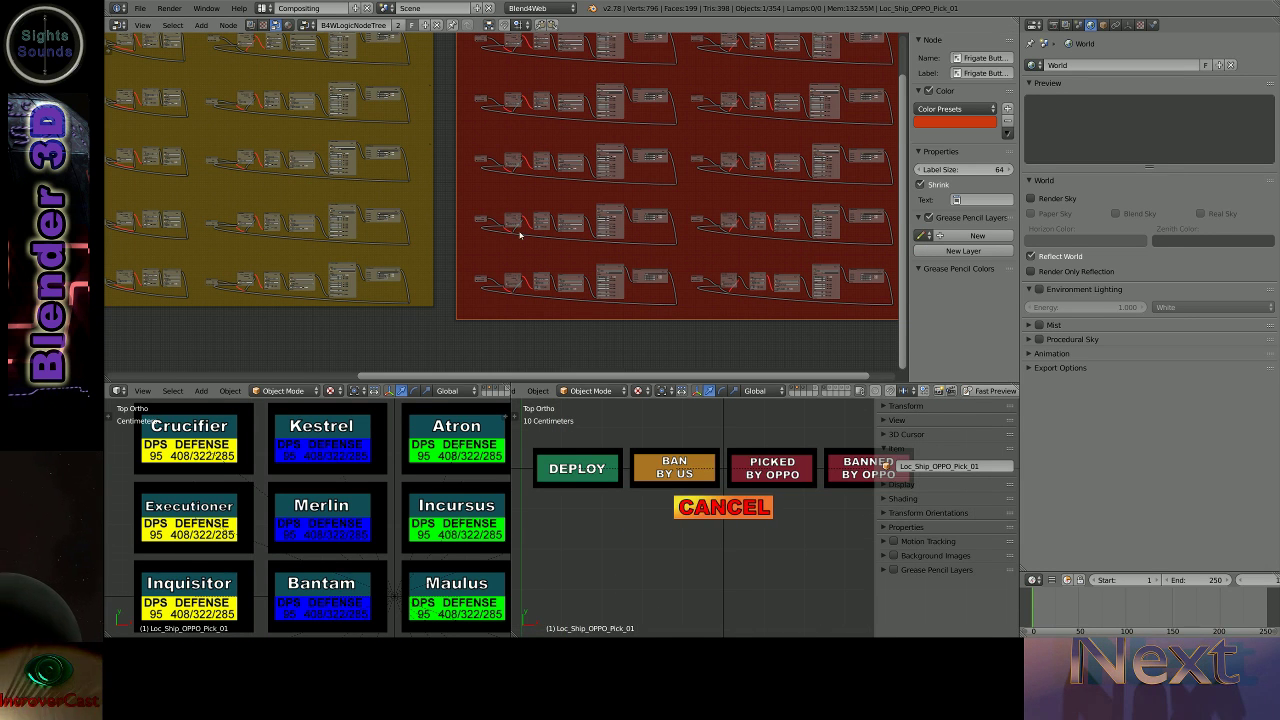
{"action": "key", "text": "ctrl+space"}
{"action": "key", "text": "Home"}
{"action": "scroll", "coordinate": [483, 248], "scroll_direction": "down", "scroll_amount": 1}
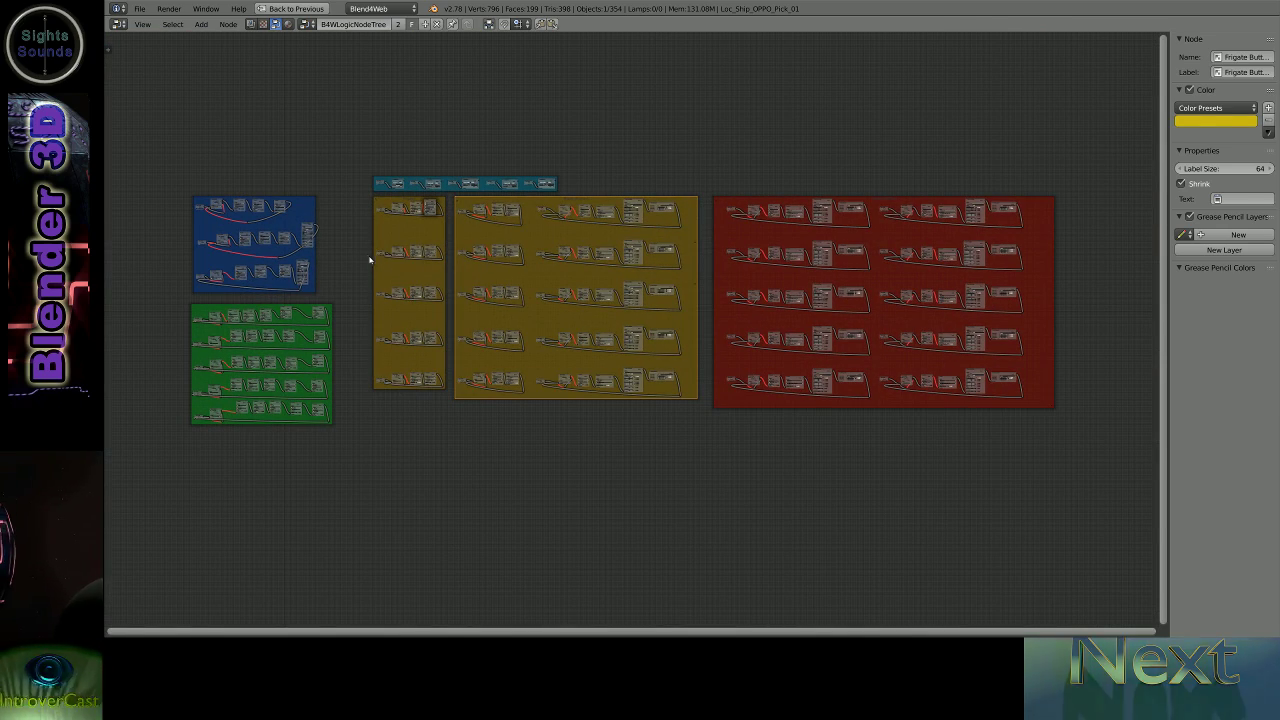
{"action": "left_click", "coordinate": [456, 183]}
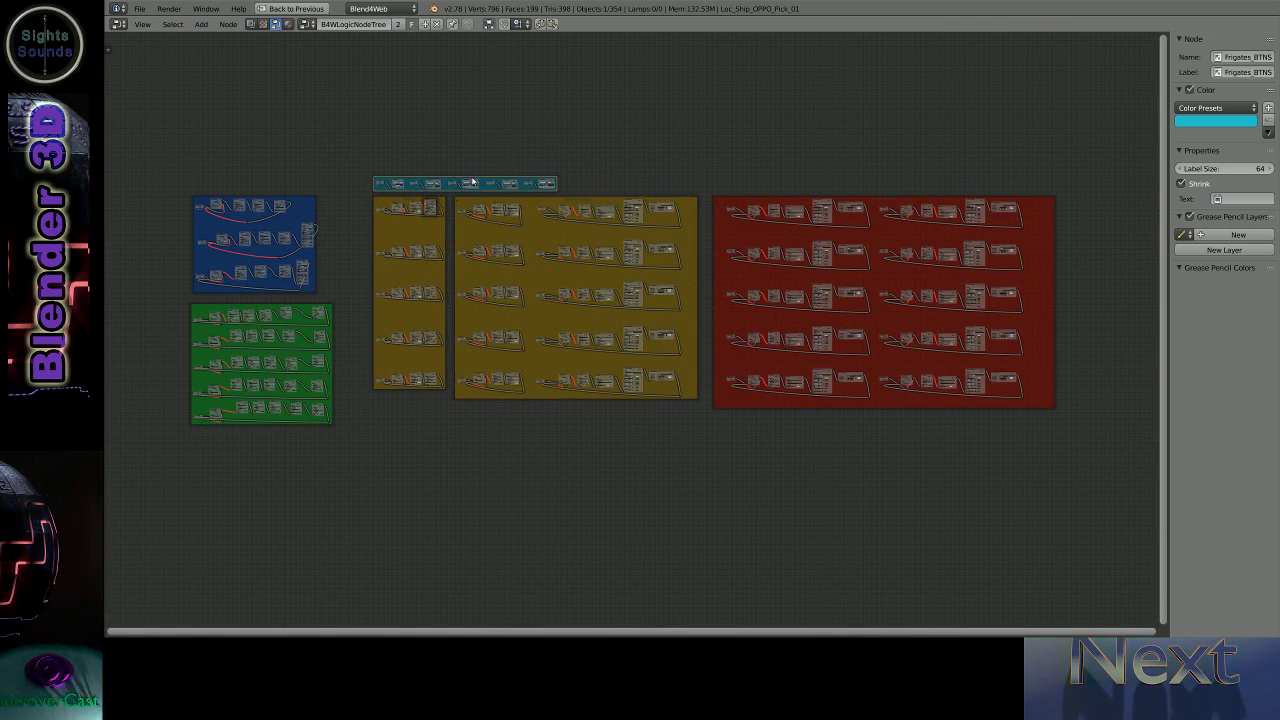
- Find the red frame's Math Operation node and widen it so its operands are readable
{"action": "scroll", "coordinate": [456, 178], "scroll_direction": "up", "scroll_amount": 8}
{"action": "scroll", "coordinate": [456, 178], "scroll_direction": "up", "scroll_amount": 2}
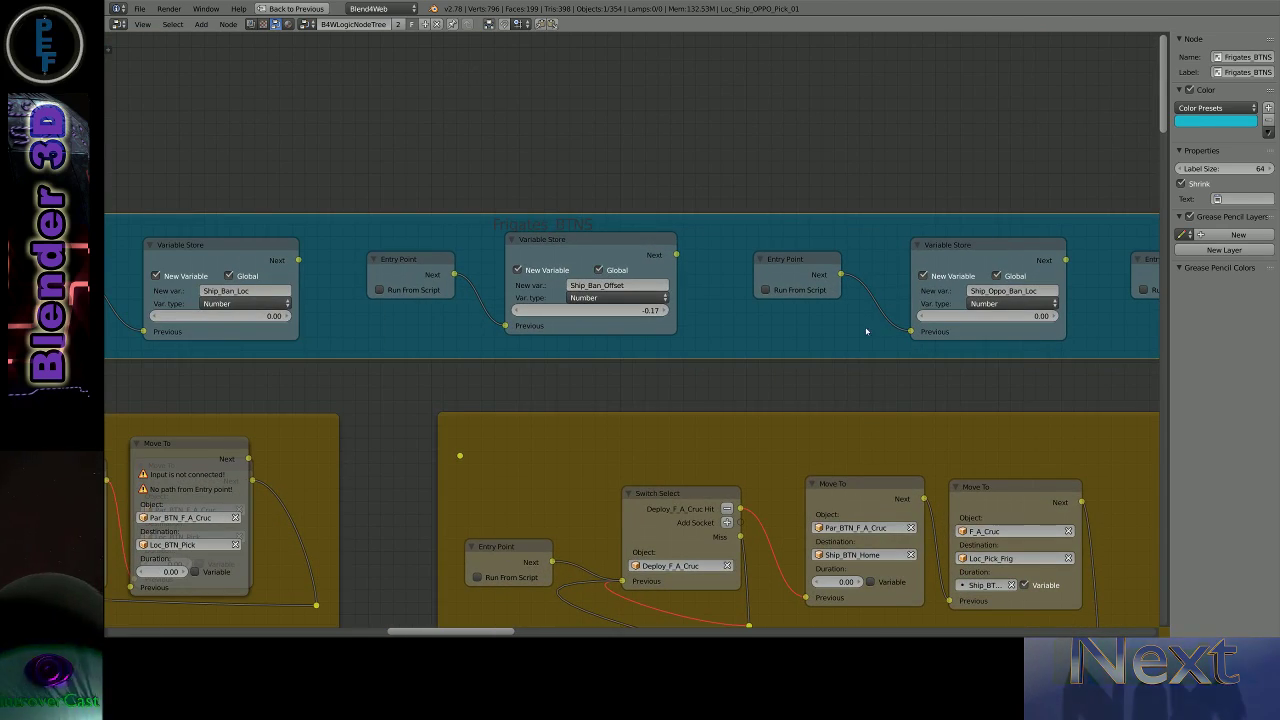
{"action": "scroll", "coordinate": [866, 331], "scroll_direction": "down", "scroll_amount": 1}
{"action": "scroll", "coordinate": [930, 365], "scroll_direction": "down", "scroll_amount": 1}
{"action": "scroll", "coordinate": [990, 385], "scroll_direction": "down", "scroll_amount": 3}
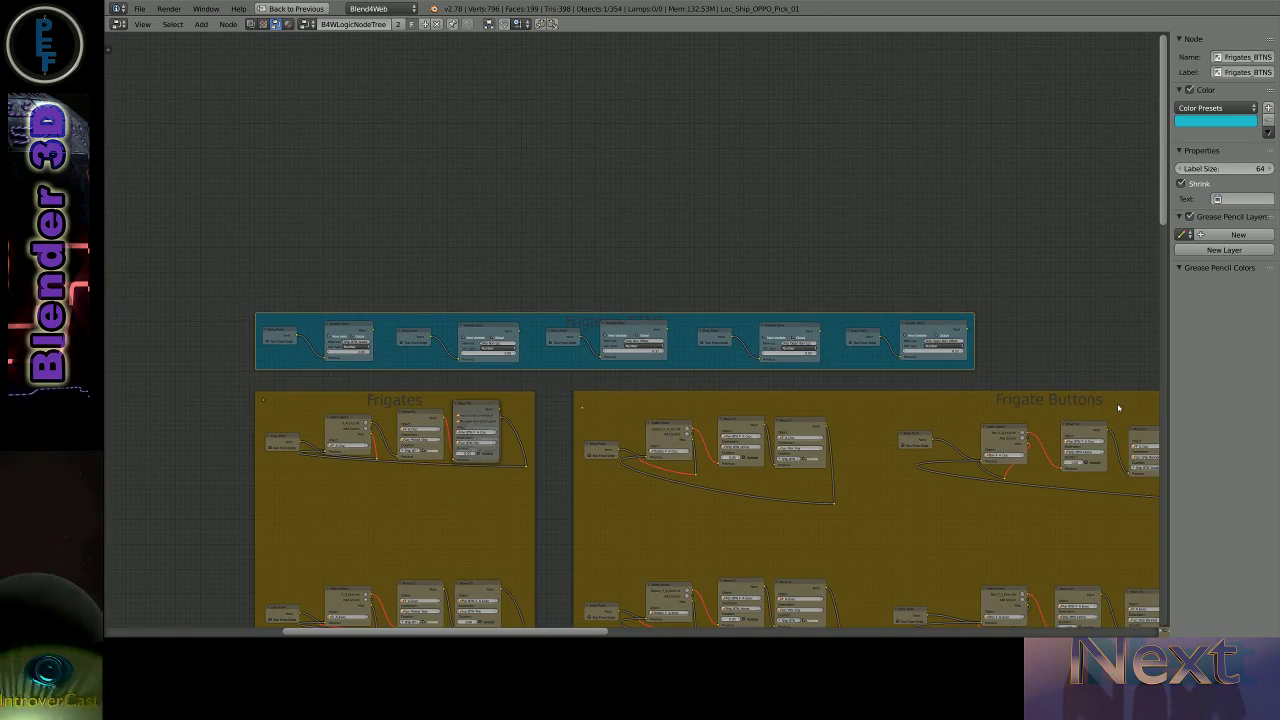
{"action": "scroll", "coordinate": [1118, 407], "scroll_direction": "up", "scroll_amount": 3}
{"action": "middle_click_drag", "start_coordinate": [1118, 407], "coordinate": [558, 321]}
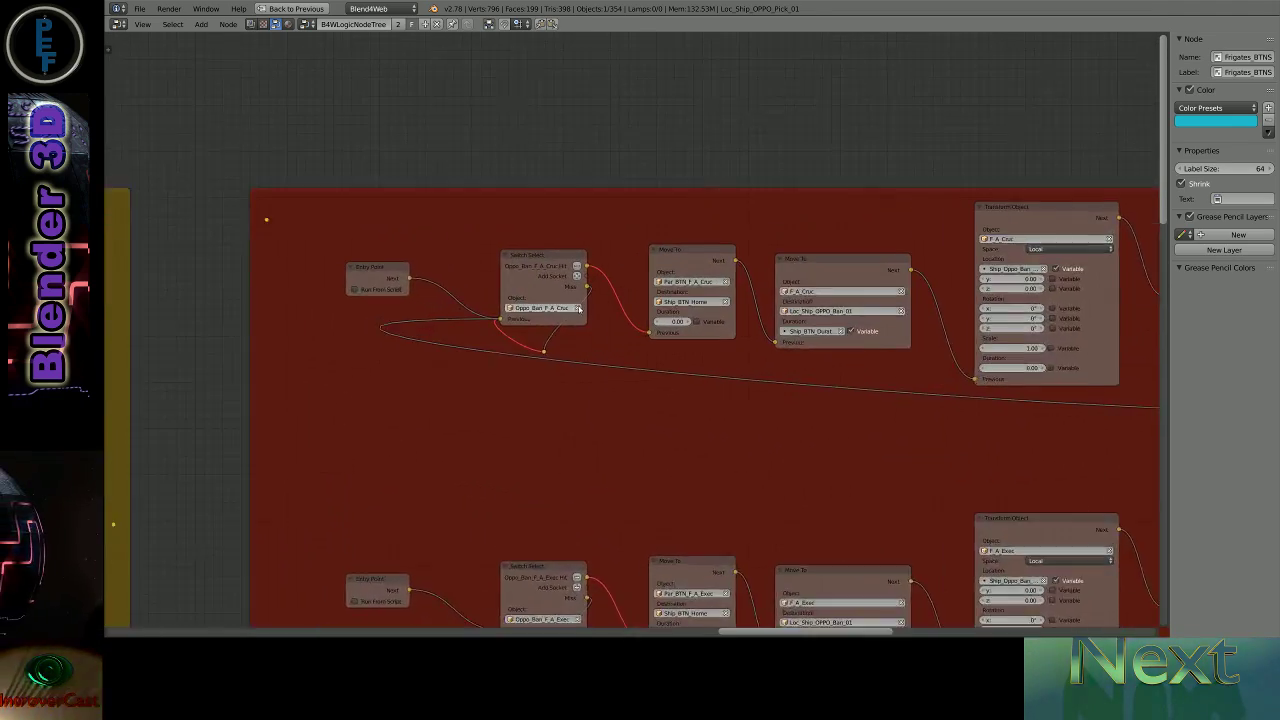
{"action": "scroll", "coordinate": [558, 321], "scroll_direction": "up", "scroll_amount": 2}
{"action": "middle_click_drag", "start_coordinate": [957, 385], "coordinate": [464, 397]}
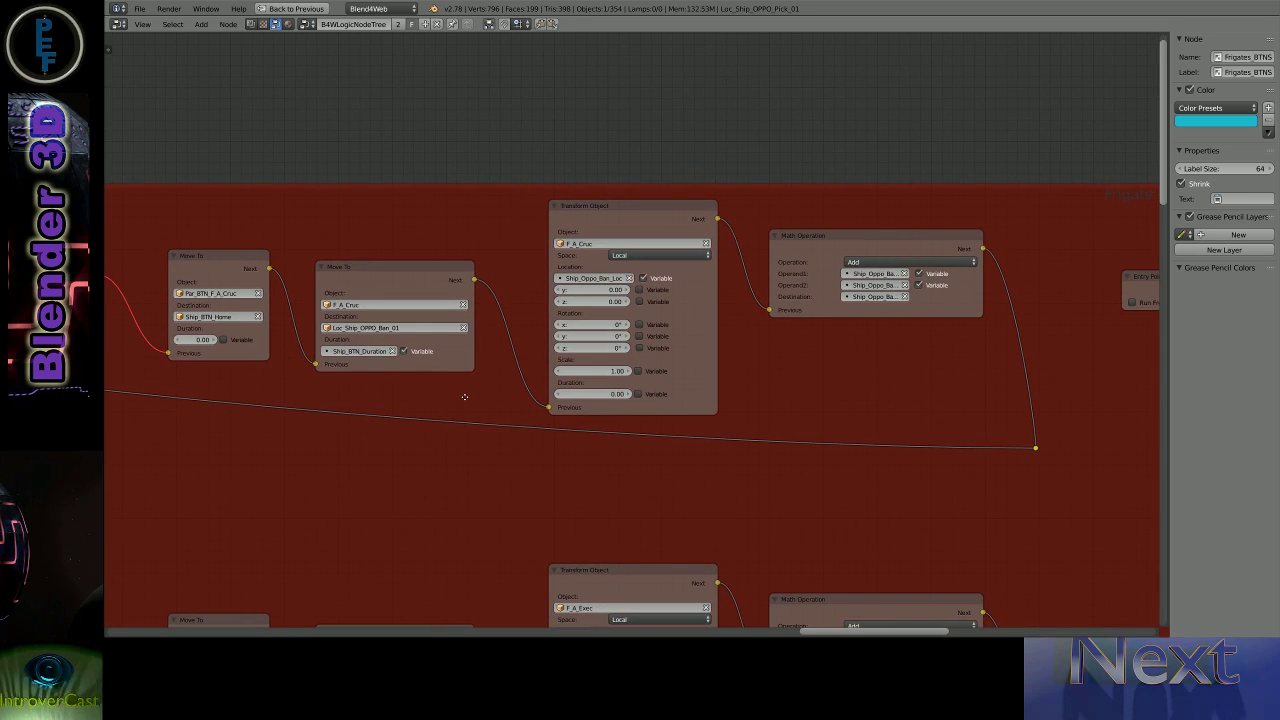
{"action": "left_click_drag", "start_coordinate": [981, 291], "coordinate": [1088, 288]}
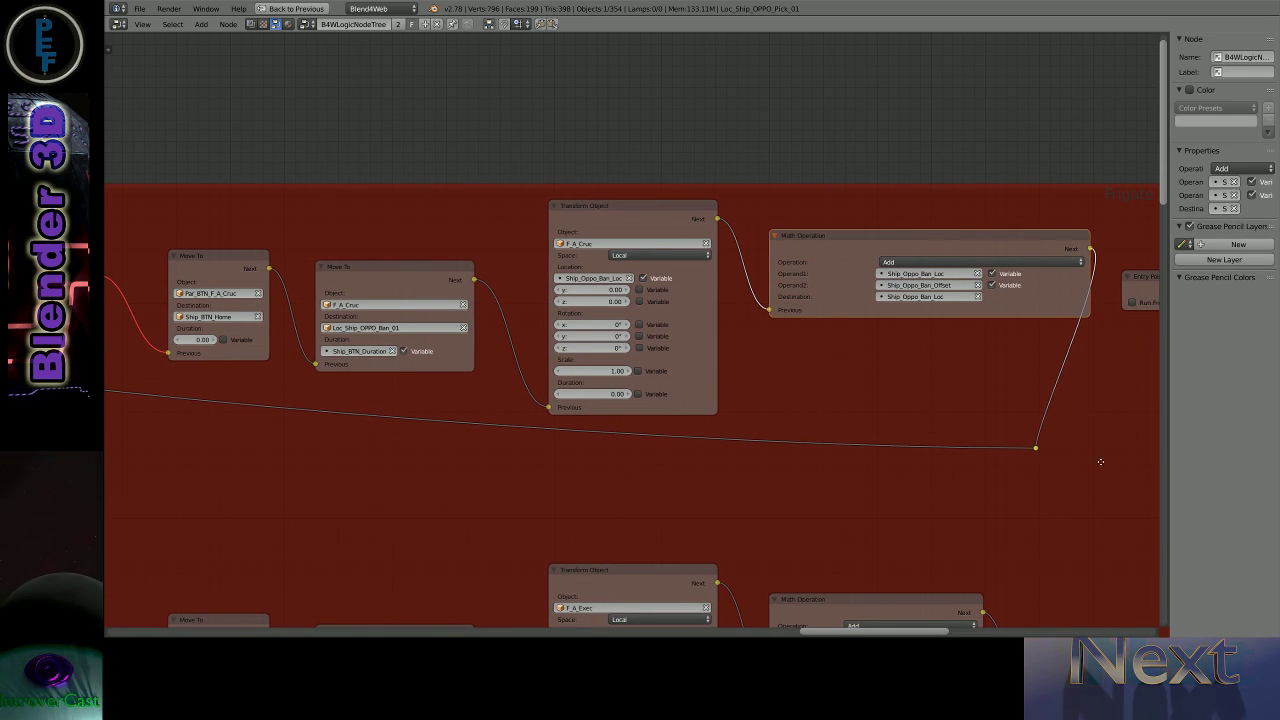
- Inspect the red frame's Switch Select chain and reselect the Frigates_BTNS frame
{"action": "mouse_move", "coordinate": [1106, 460]}
{"action": "middle_mouse_down"}
{"action": "mouse_move", "coordinate": [819, 407]}
{"action": "mouse_move", "coordinate": [364, 454]}
{"action": "middle_mouse_up"}
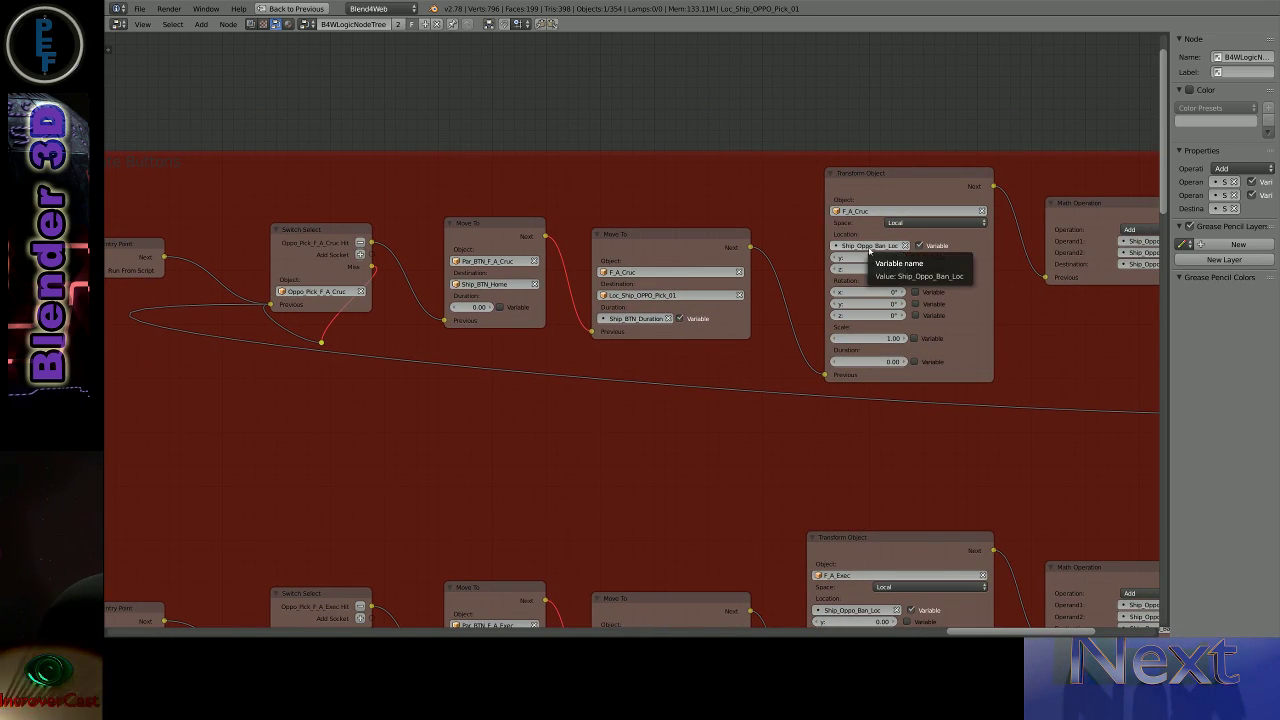
{"action": "scroll", "coordinate": [749, 529], "scroll_direction": "down", "scroll_amount": 1}
{"action": "scroll", "coordinate": [749, 529], "scroll_direction": "down", "scroll_amount": 2}
{"action": "scroll", "coordinate": [564, 355], "scroll_direction": "down", "scroll_amount": 2}
{"action": "scroll", "coordinate": [564, 350], "scroll_direction": "up", "scroll_amount": 2}
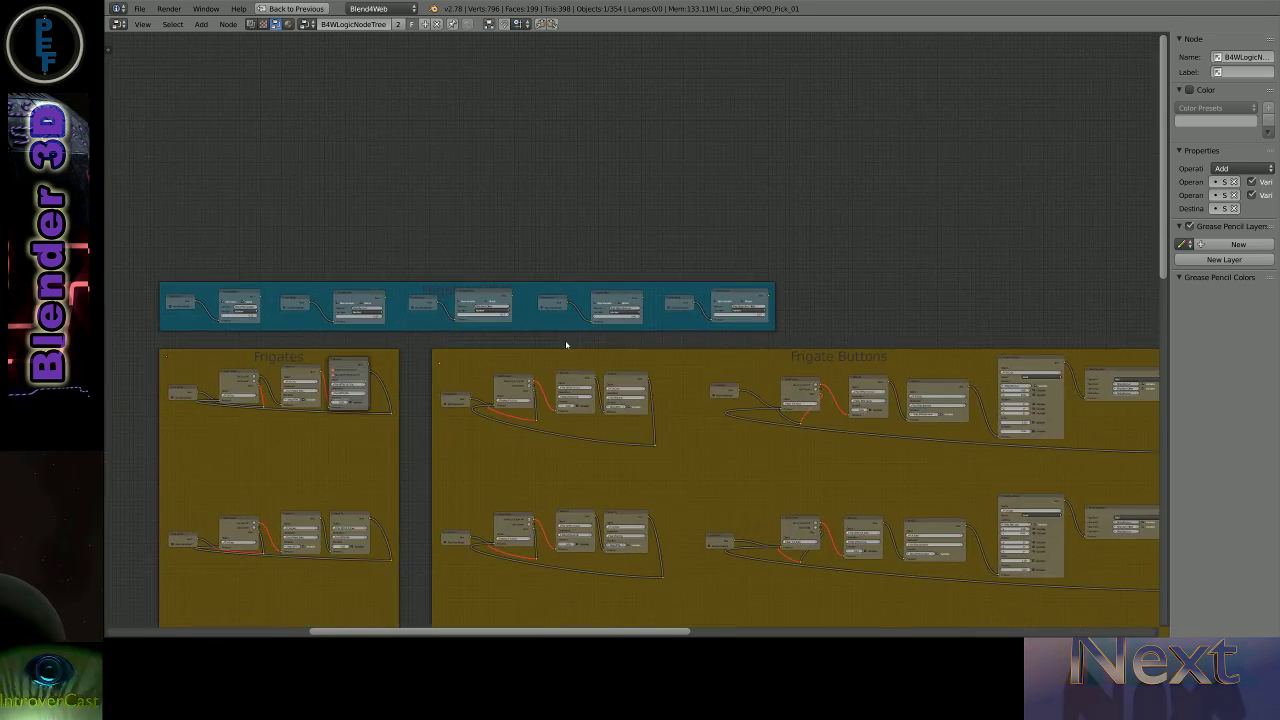
{"action": "left_click", "coordinate": [563, 325]}
{"action": "scroll", "coordinate": [563, 323], "scroll_direction": "up", "scroll_amount": 1}
{"action": "scroll", "coordinate": [555, 330], "scroll_direction": "up", "scroll_amount": 2}
{"action": "scroll", "coordinate": [540, 338], "scroll_direction": "up", "scroll_amount": 1}
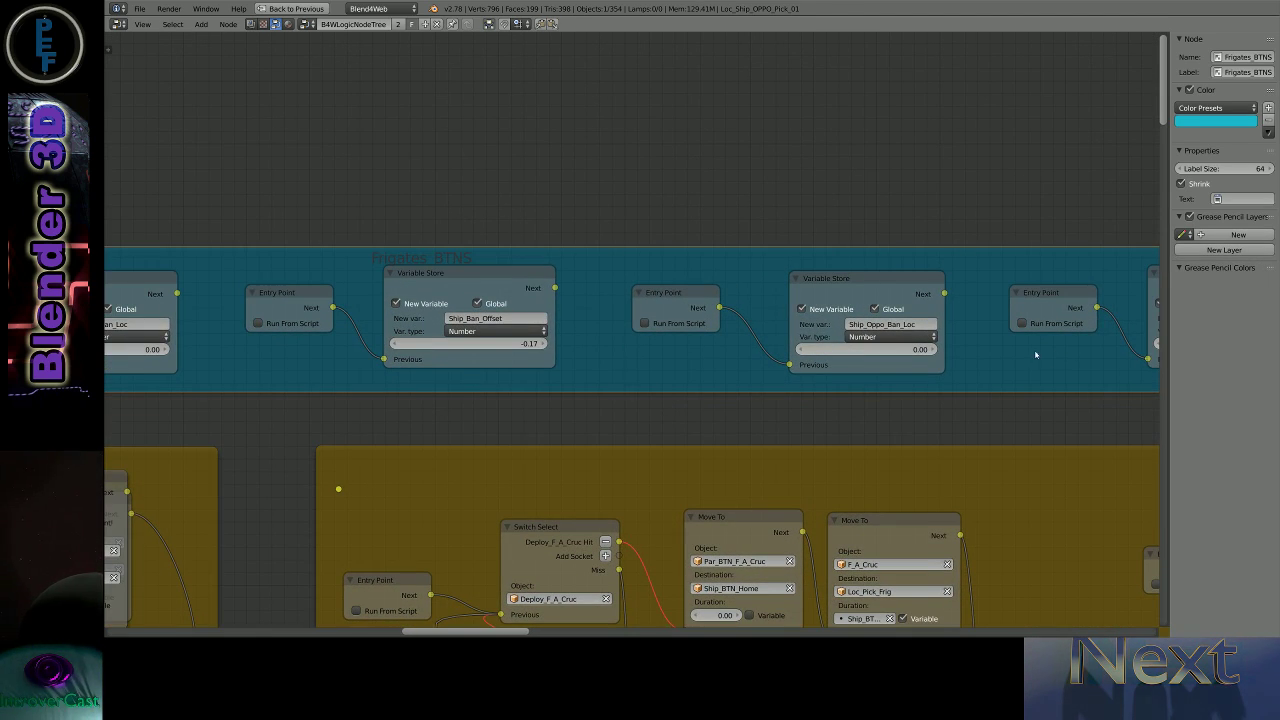
- Add a reroute node at the right to enlarge the cyan Frigates_BTNS frame
{"action": "middle_click_drag", "start_coordinate": [1035, 354], "coordinate": [456, 324]}
{"action": "key", "text": "shift+a"}
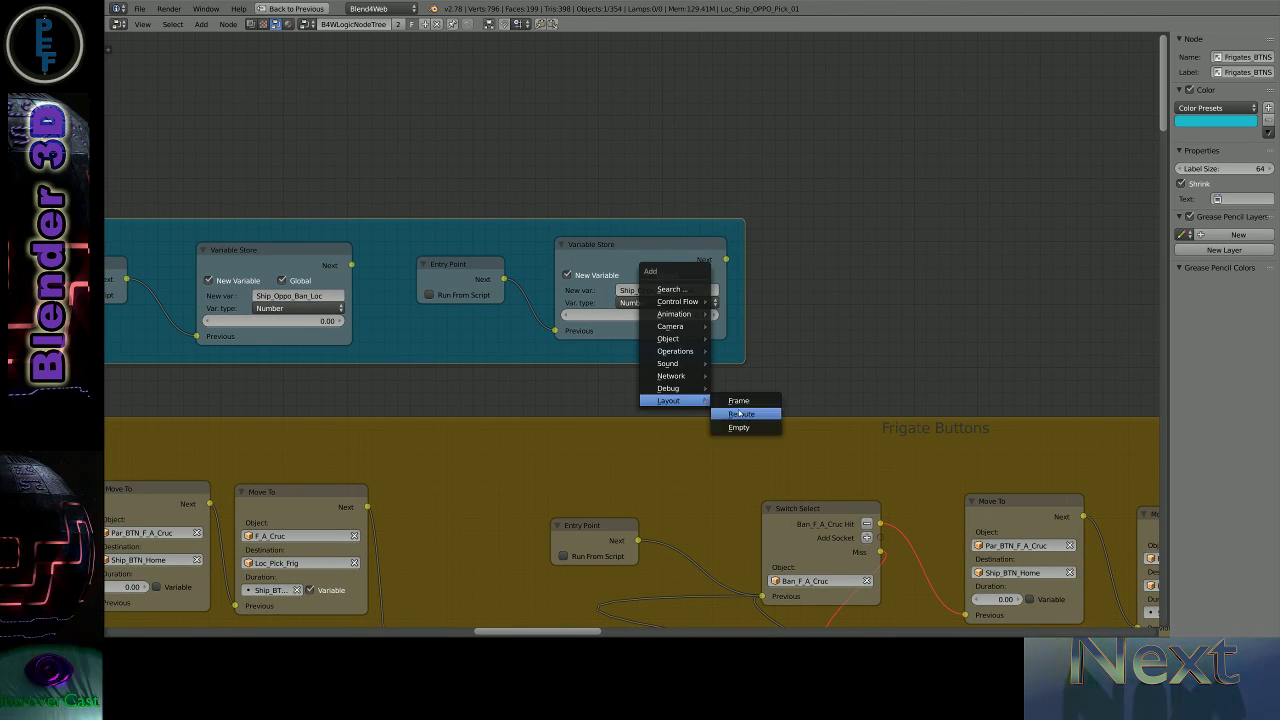
{"action": "left_click", "coordinate": [745, 413]}
{"action": "left_click", "coordinate": [1208, 373]}
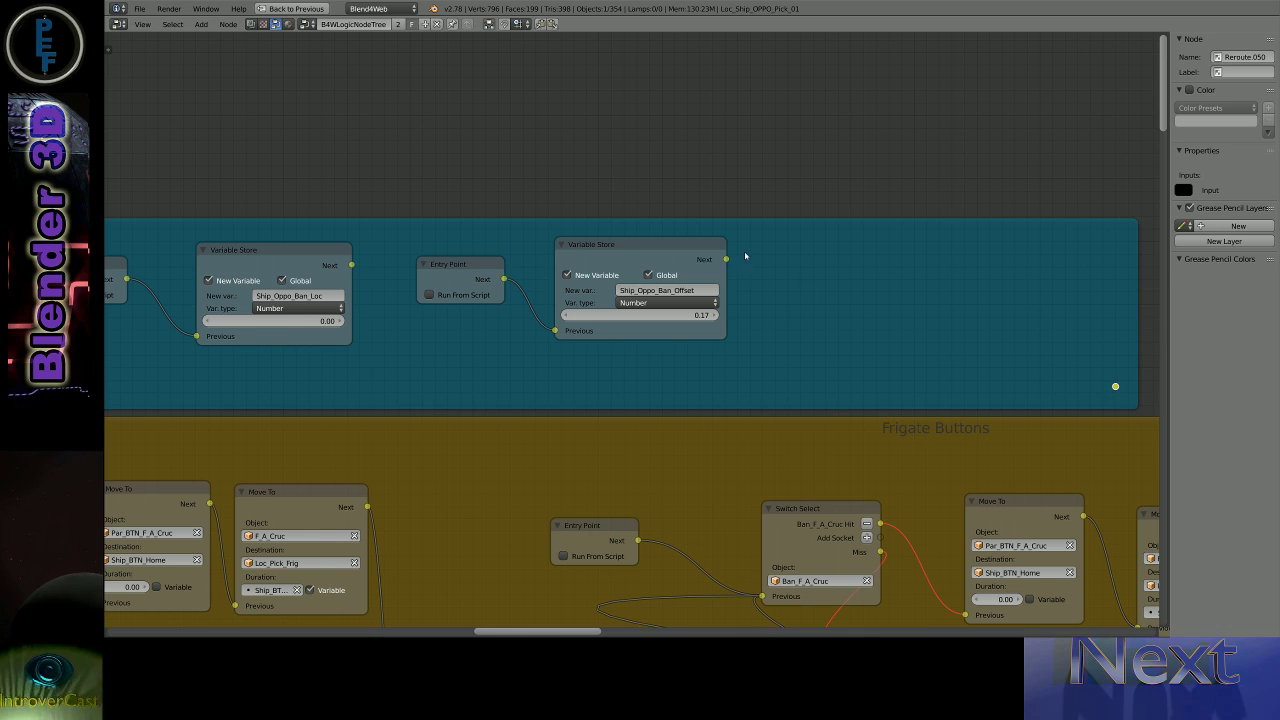
- Duplicate the last Entry Point–Variable Store pairs into the frame
{"action": "left_click", "coordinate": [640, 244]}
{"action": "left_click", "coordinate": [453, 273], "text": "shift"}
{"action": "key", "text": "shift+d"}
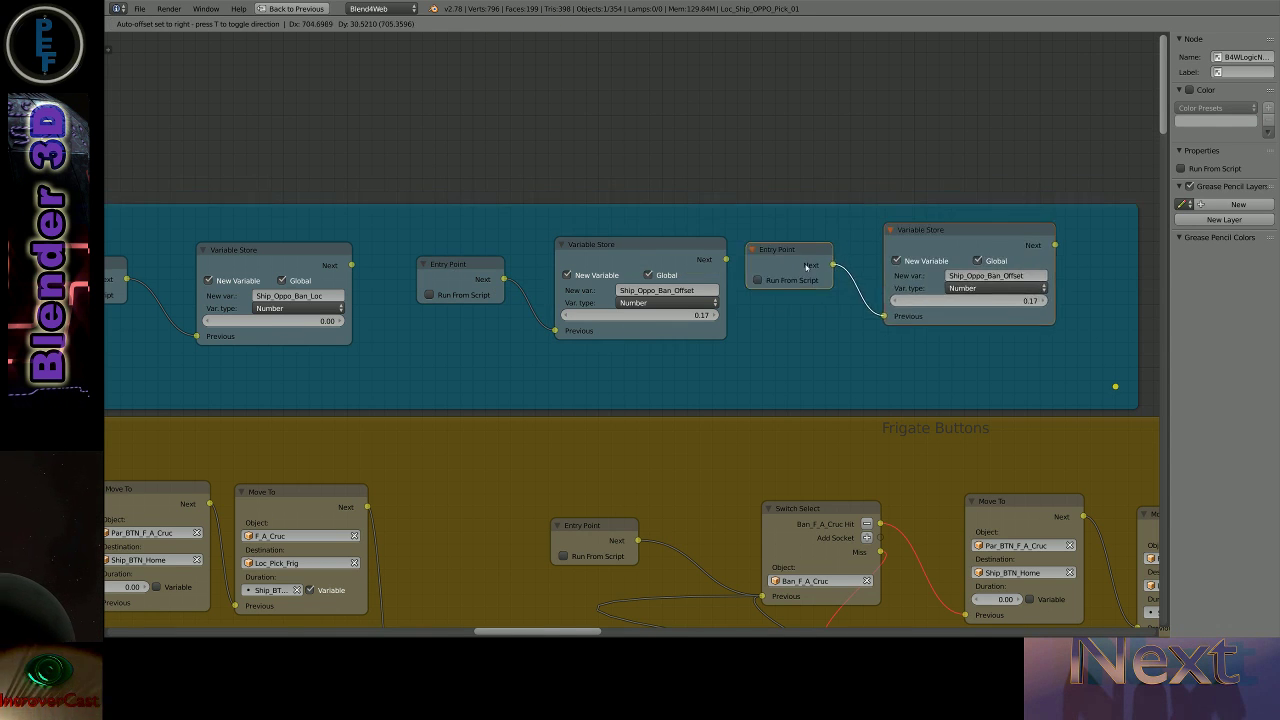
{"action": "left_click", "coordinate": [815, 280]}
{"action": "scroll", "coordinate": [813, 281], "scroll_direction": "down", "scroll_amount": 3}
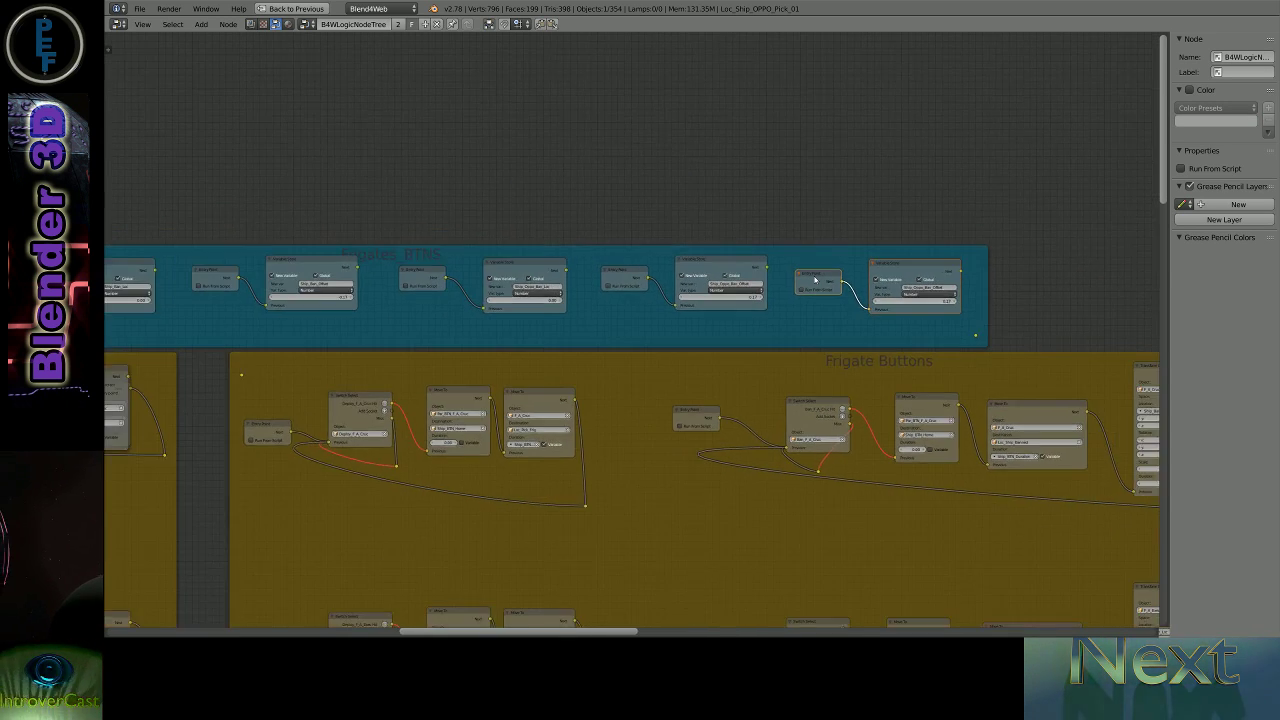
{"action": "left_click_drag", "start_coordinate": [811, 283], "coordinate": [362, 250]}
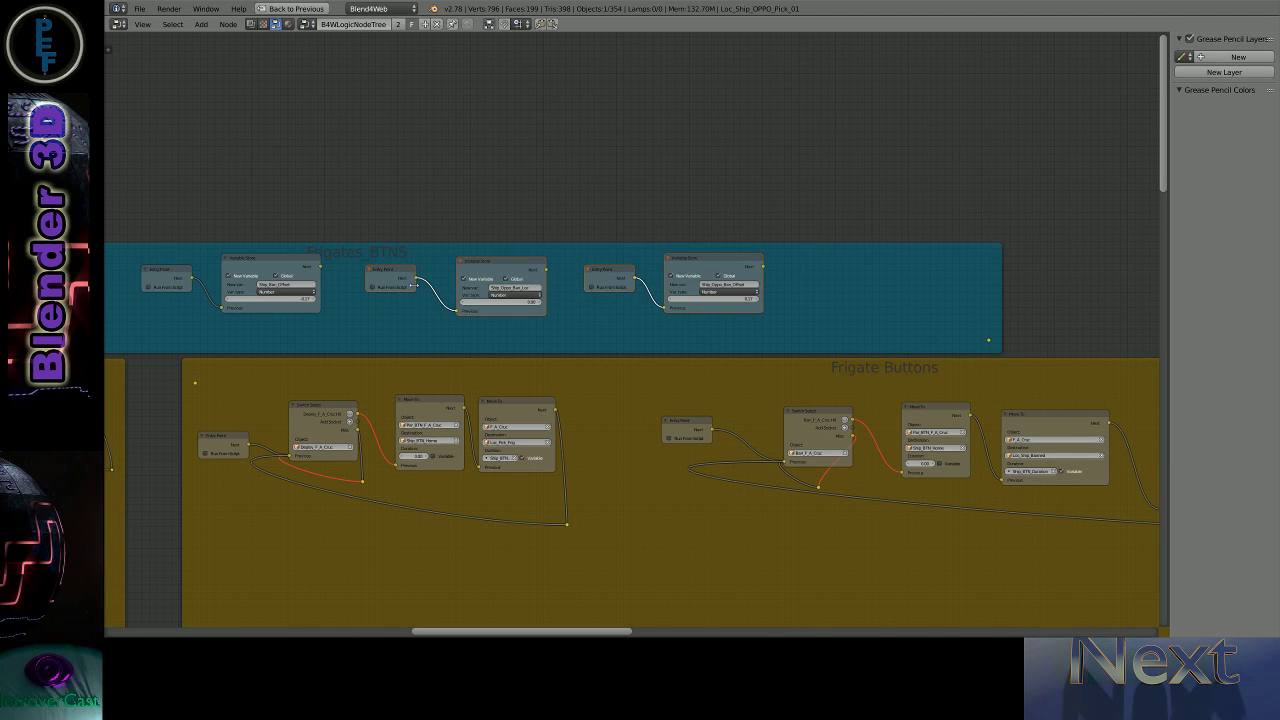
{"action": "key", "text": "shift+d"}
{"action": "left_click", "coordinate": [988, 340]}
- Rename the copied variables to Ship_Oppo_Pick_Loc and Ship_Oppo_Pick_Offset
{"action": "scroll", "coordinate": [1060, 380], "scroll_direction": "up", "scroll_amount": 2}
{"action": "scroll", "coordinate": [1100, 420], "scroll_direction": "up", "scroll_amount": 3}
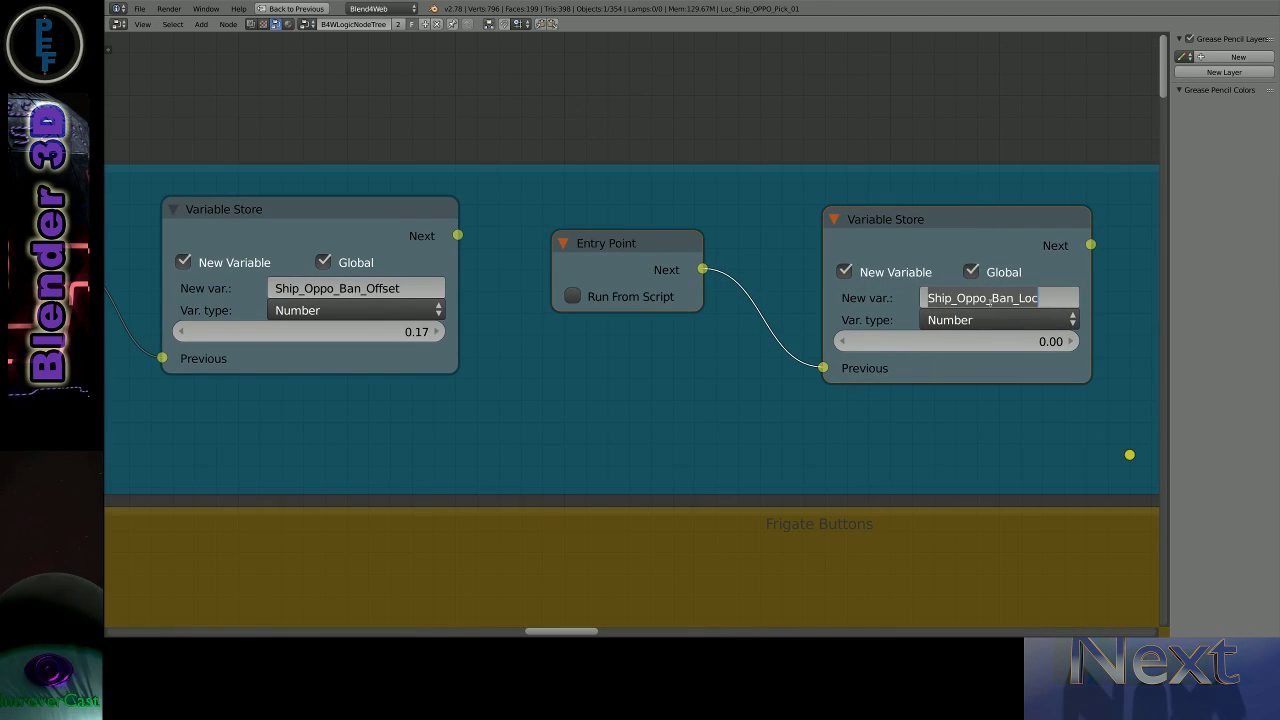
{"action": "type", "text": "c"}
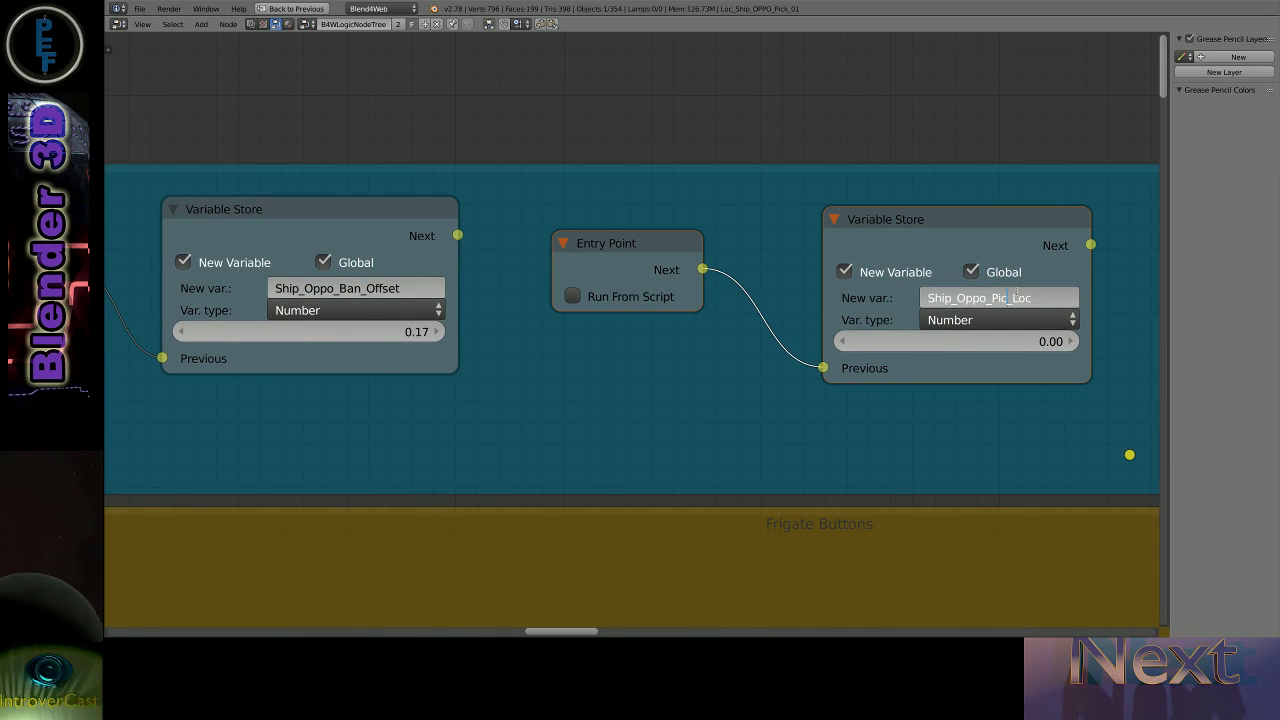
{"action": "type", "text": "k"}
{"action": "key", "text": "Return"}
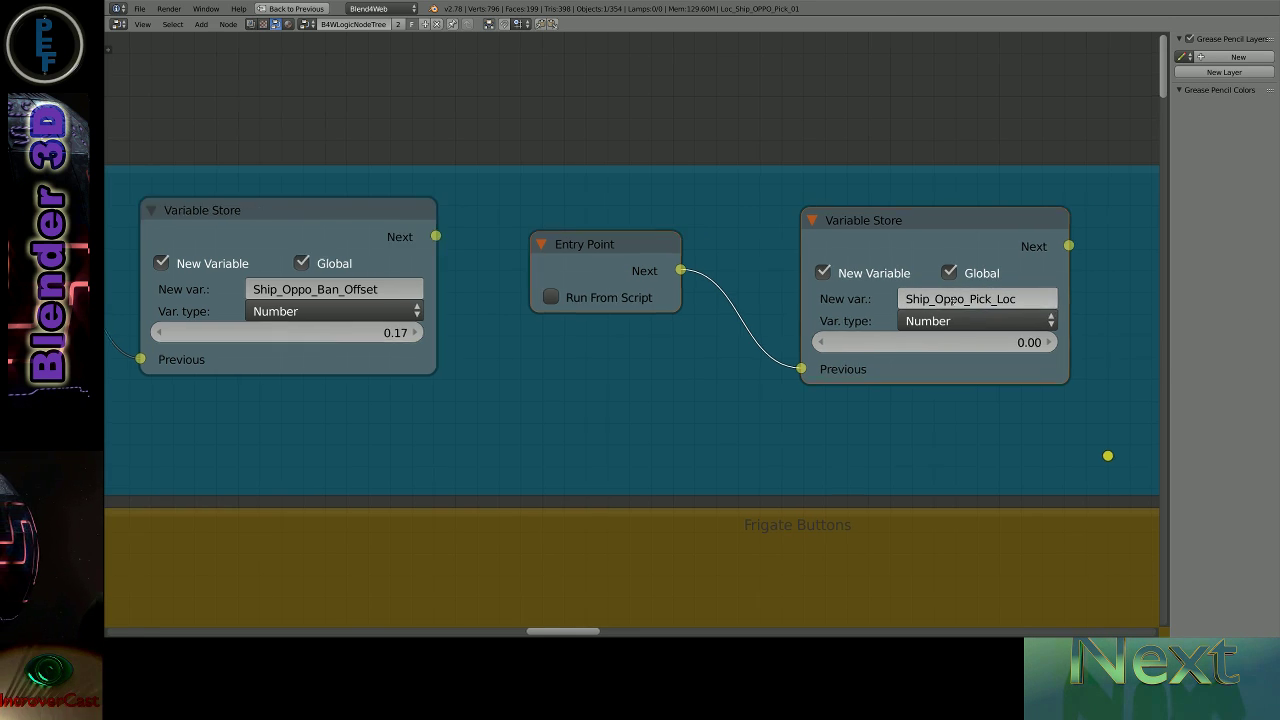
{"action": "middle_click_drag", "start_coordinate": [1010, 297], "coordinate": [474, 297]}
{"action": "middle_click_drag", "start_coordinate": [1080, 297], "coordinate": [672, 297]}
{"action": "left_click_drag", "start_coordinate": [672, 297], "coordinate": [694, 297]}
{"action": "type", "text": "Pic"}
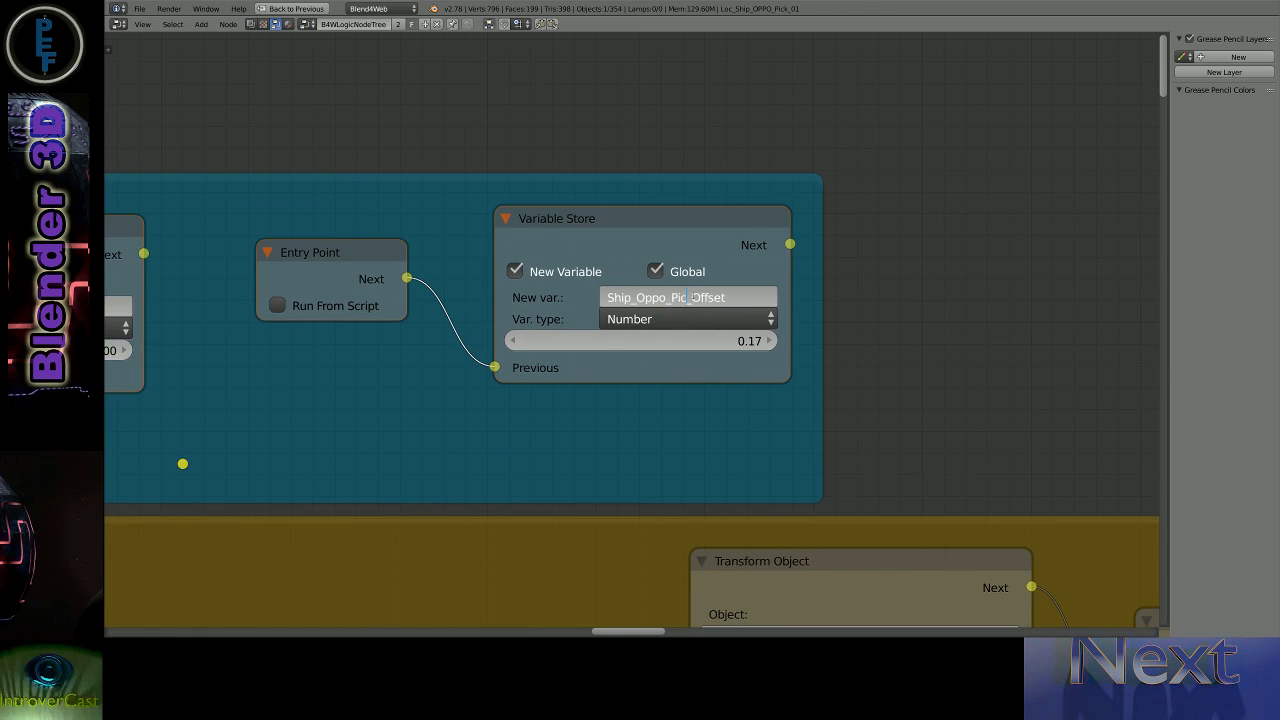
{"action": "key", "text": "Return"}
{"action": "scroll", "coordinate": [887, 415], "scroll_direction": "down", "scroll_amount": 2}
{"action": "scroll", "coordinate": [887, 415], "scroll_direction": "down", "scroll_amount": 4}
{"action": "scroll", "coordinate": [887, 415], "scroll_direction": "down", "scroll_amount": 1}
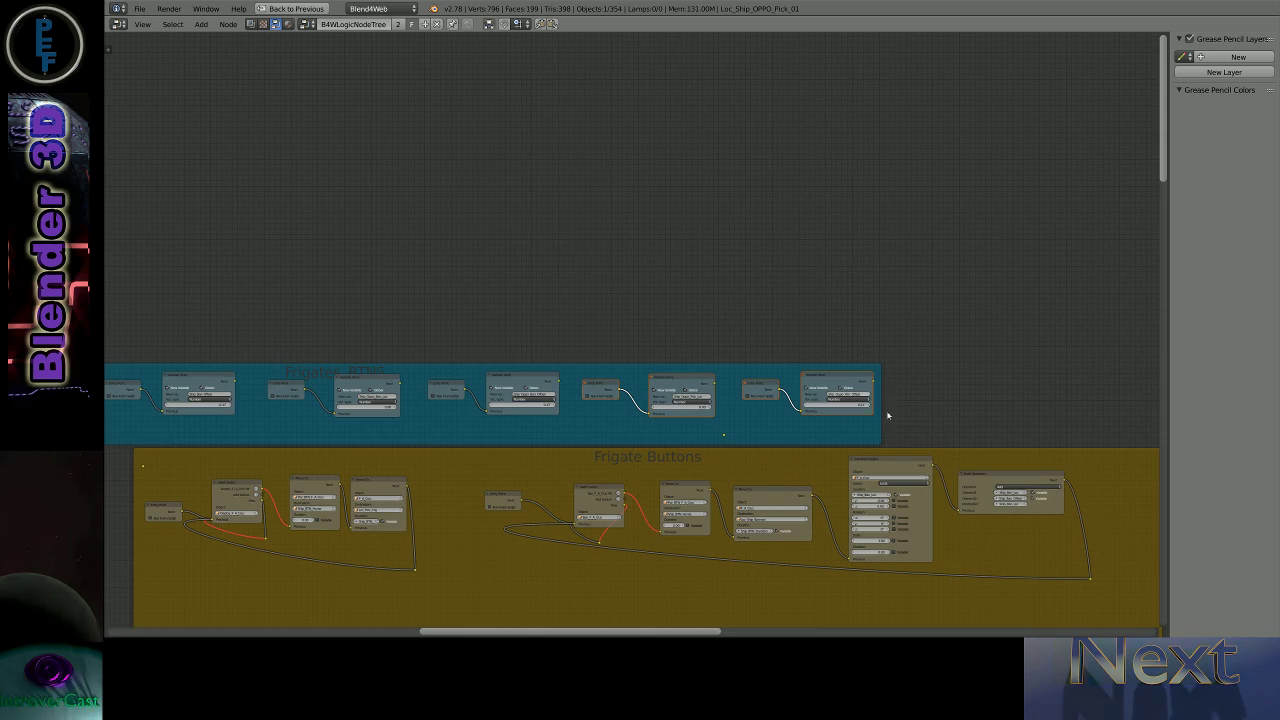
- Zoom into the red frame's lower Transform Object and Math Operation nodes
{"action": "middle_click_drag", "start_coordinate": [887, 415], "coordinate": [934, 394]}
{"action": "scroll", "coordinate": [886, 351], "scroll_direction": "up", "scroll_amount": 2}
{"action": "scroll", "coordinate": [363, 360], "scroll_direction": "up", "scroll_amount": 2}
{"action": "scroll", "coordinate": [700, 284], "scroll_direction": "up", "scroll_amount": 2}
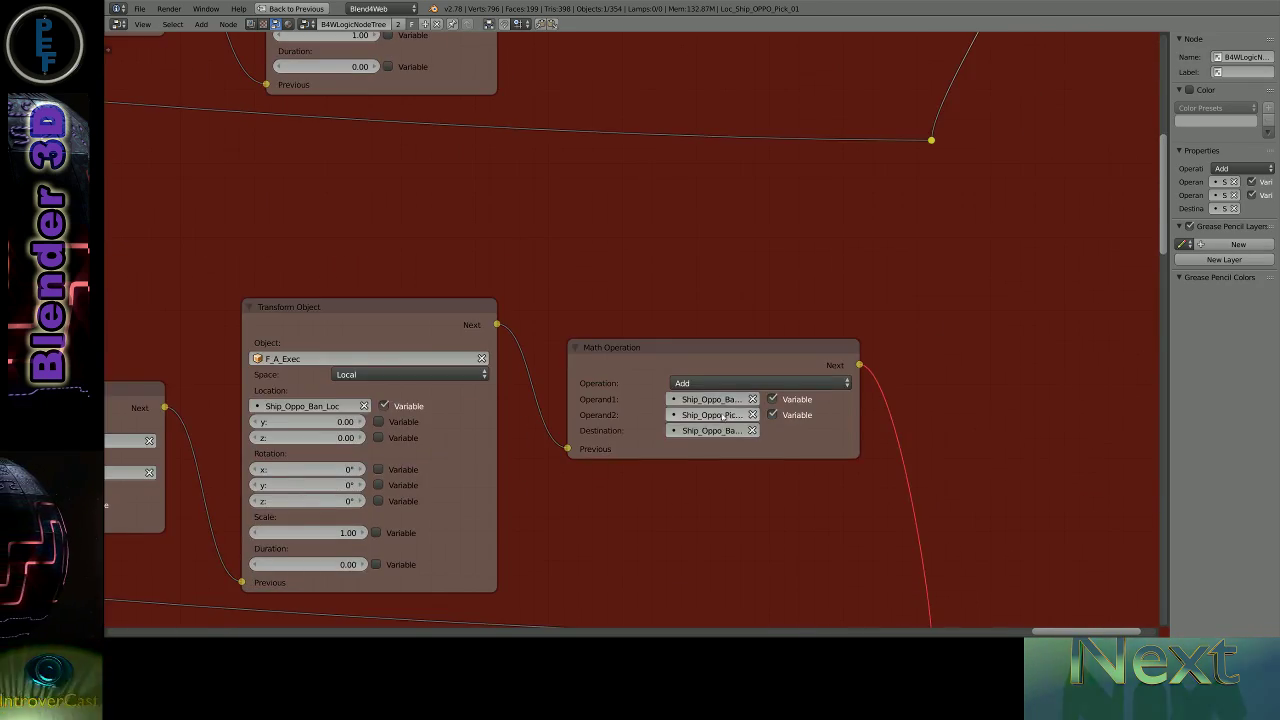
{"action": "middle_click_drag", "start_coordinate": [724, 417], "coordinate": [810, 326]}
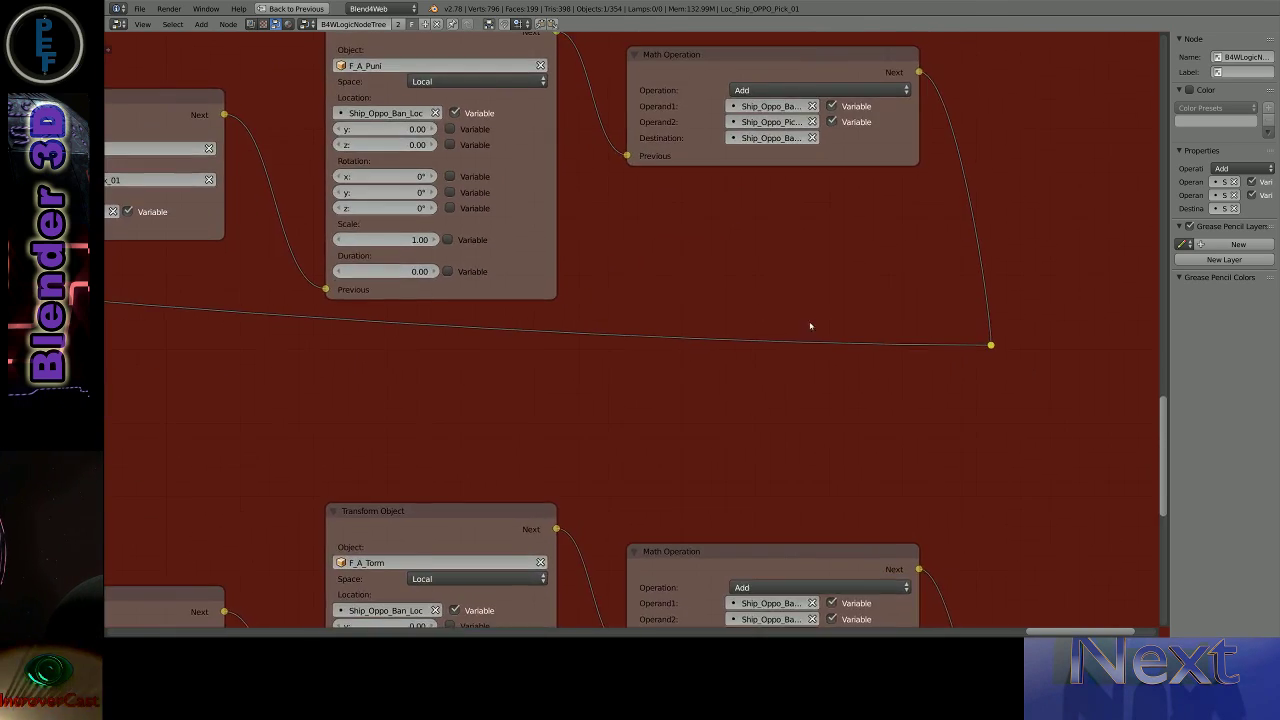
{"action": "middle_click_drag", "start_coordinate": [810, 326], "coordinate": [791, 246]}
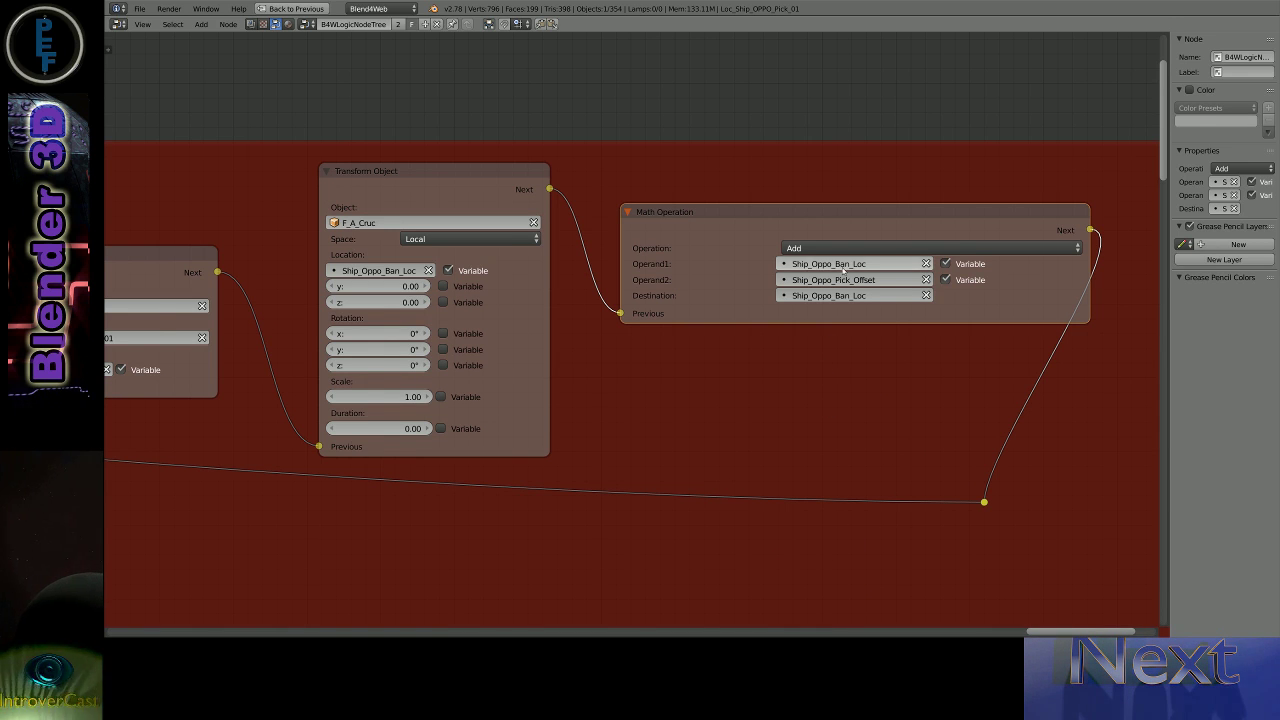
- Change the Math Operation's Operand1 from Ship_Oppo_Ban_Loc to Ship_Oppo_Pick_Loc
{"action": "left_click", "coordinate": [843, 266]}
{"action": "type", "text": "k"}
{"action": "key", "text": "Return"}
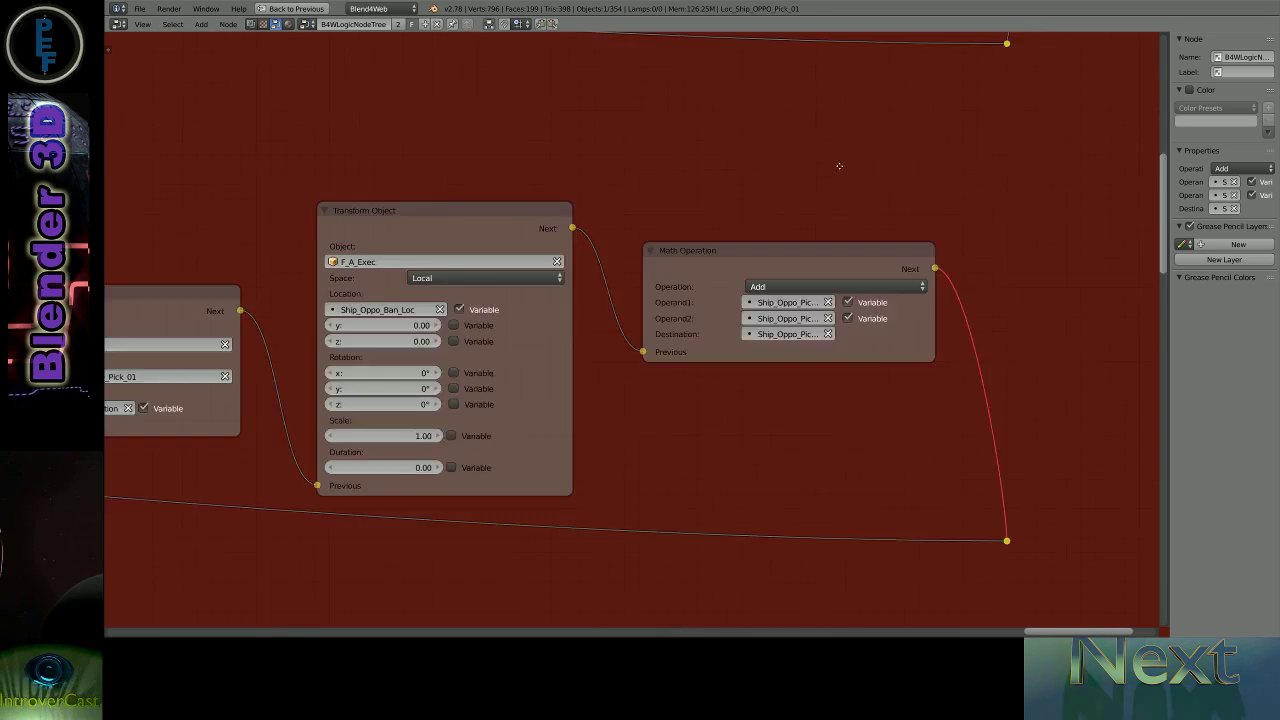
{"action": "scroll", "coordinate": [823, 597], "scroll_direction": "down", "scroll_amount": 5, "text": "shift"}
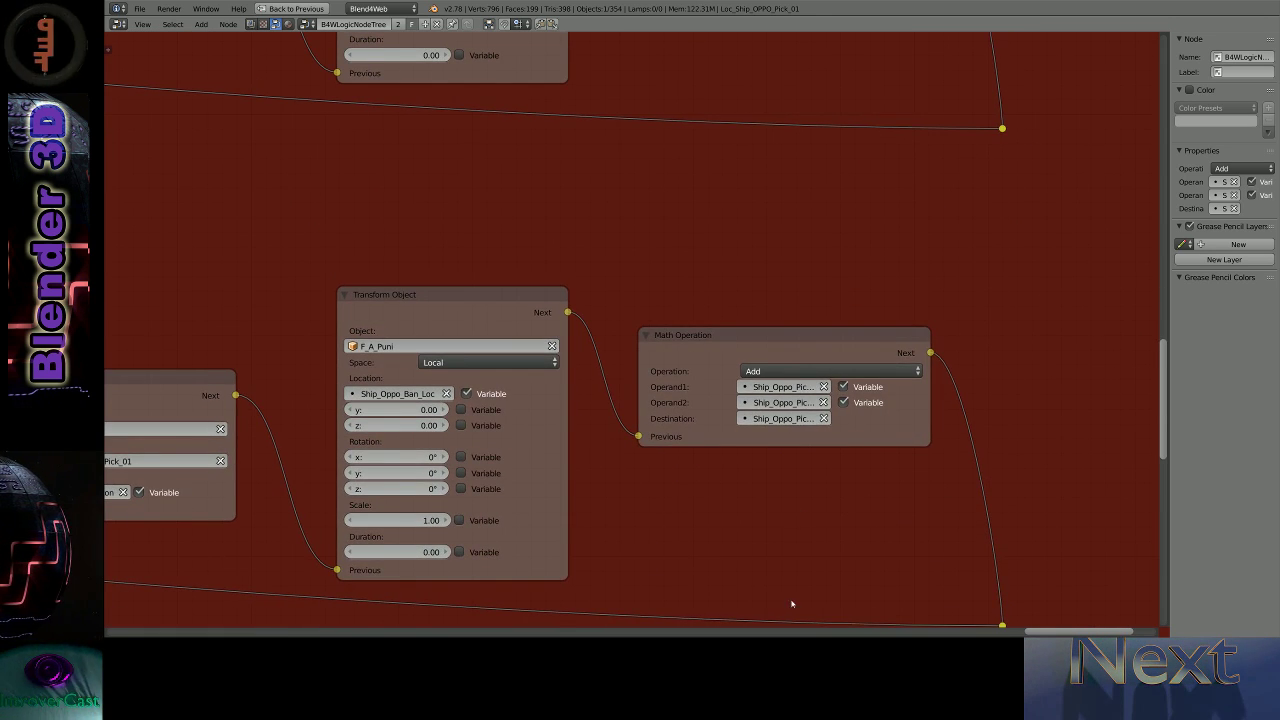
{"action": "scroll", "coordinate": [791, 603], "scroll_direction": "up", "scroll_amount": 1, "text": "shift"}
{"action": "scroll", "coordinate": [797, 474], "scroll_direction": "down", "scroll_amount": 3}
{"action": "scroll", "coordinate": [943, 343], "scroll_direction": "down", "scroll_amount": 2}
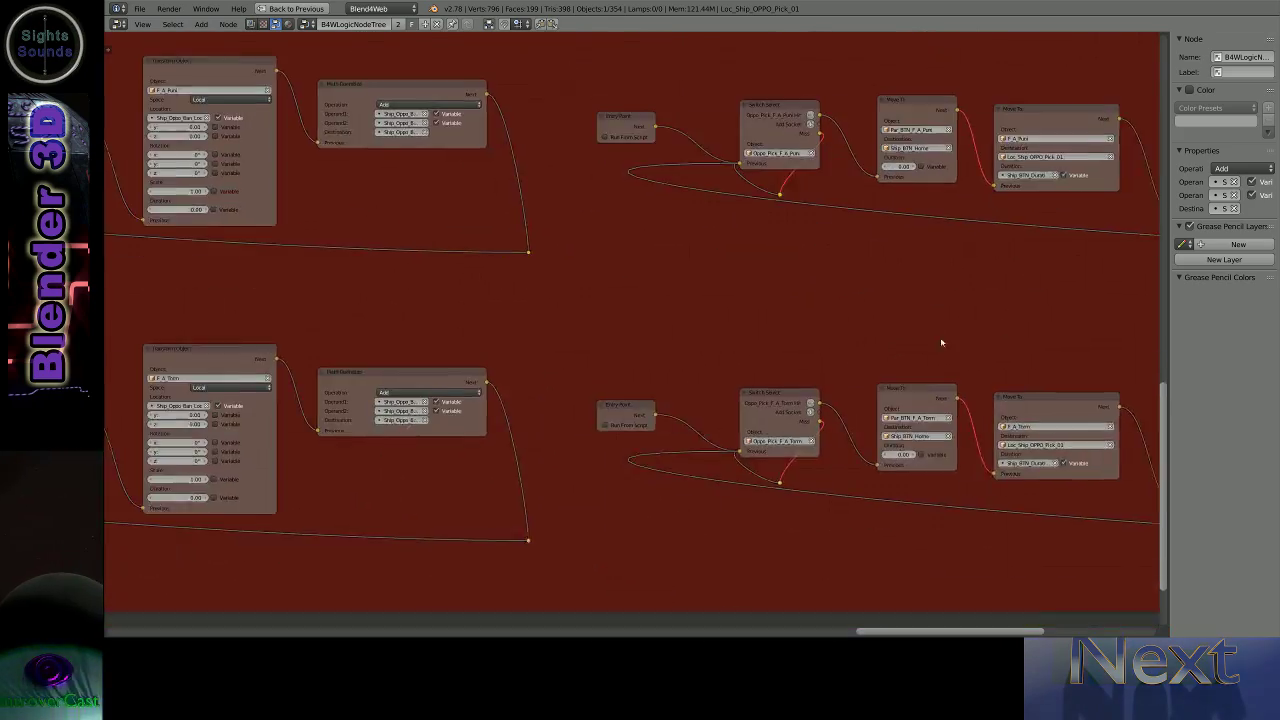
{"action": "scroll", "coordinate": [465, 428], "scroll_direction": "up", "scroll_amount": 4}
{"action": "scroll", "coordinate": [465, 428], "scroll_direction": "down", "scroll_amount": 5}
{"action": "scroll", "coordinate": [466, 423], "scroll_direction": "down", "scroll_amount": 2}
- Box-select the red frame's right-column node chains and place copies to its right
{"action": "scroll", "coordinate": [466, 423], "scroll_direction": "down", "scroll_amount": 2}
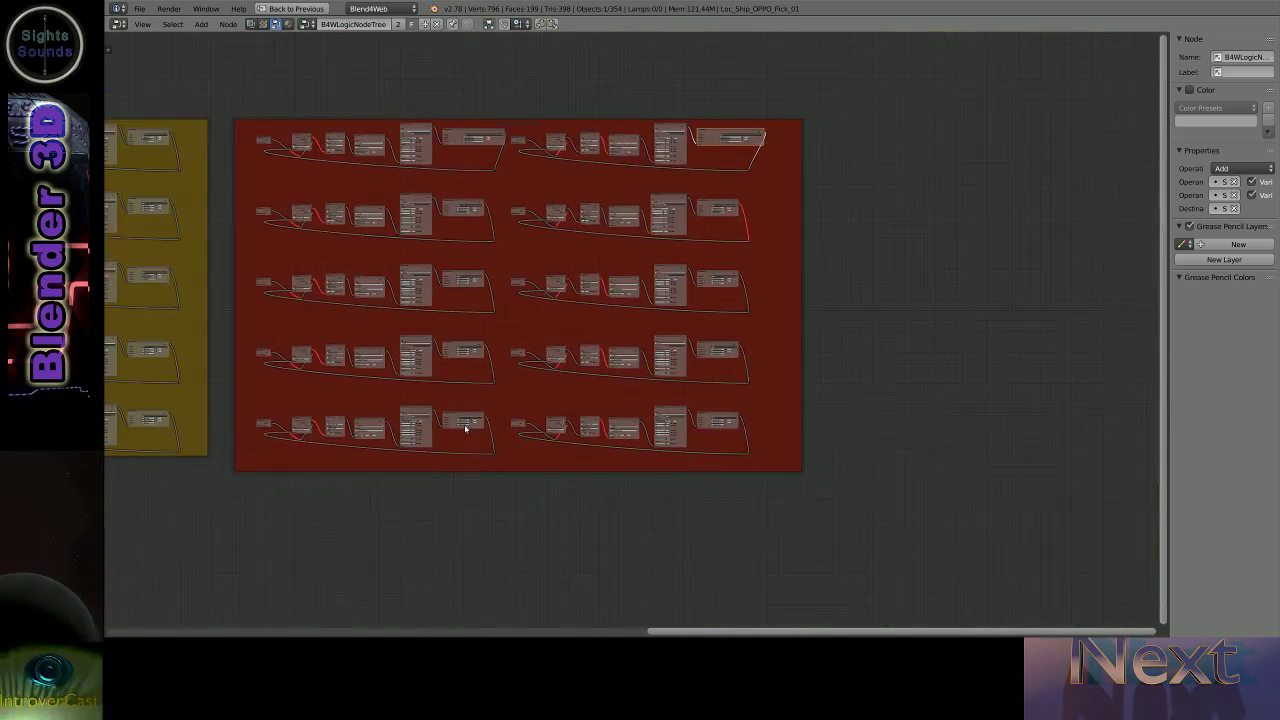
{"action": "scroll", "coordinate": [466, 423], "scroll_direction": "down", "scroll_amount": 1}
{"action": "key", "text": "b"}
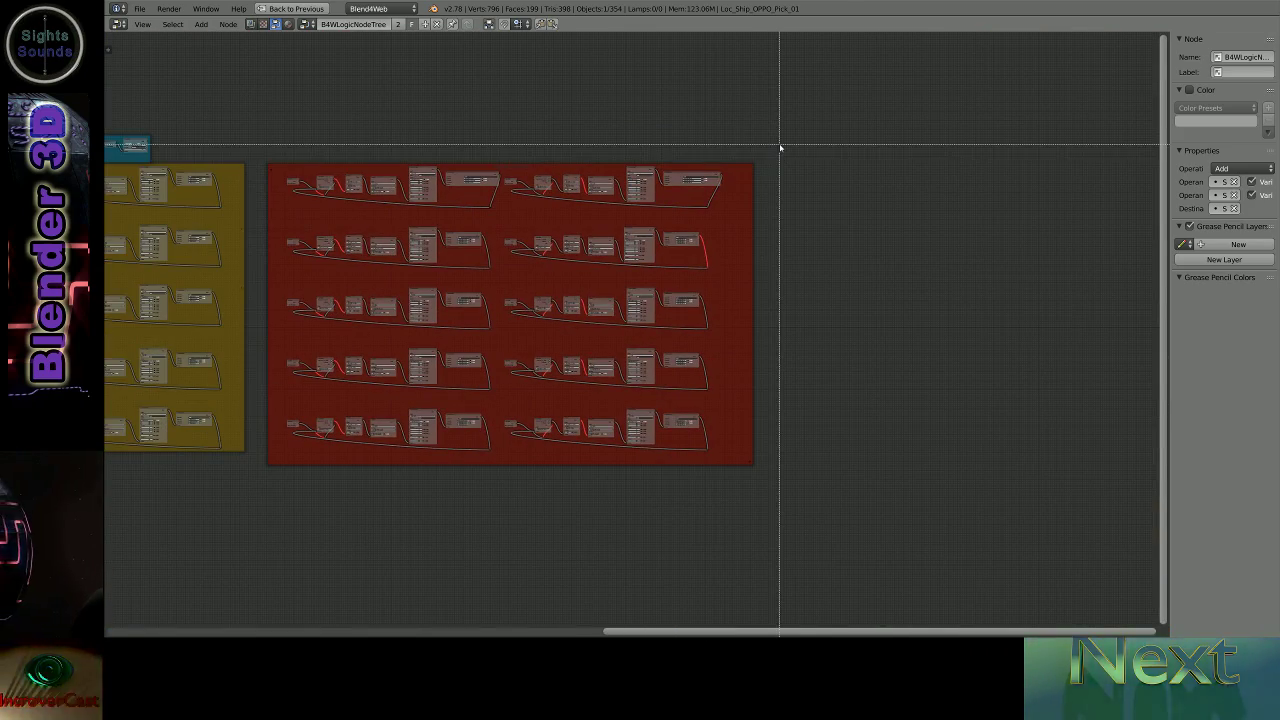
{"action": "left_click_drag", "start_coordinate": [780, 148], "coordinate": [505, 502]}
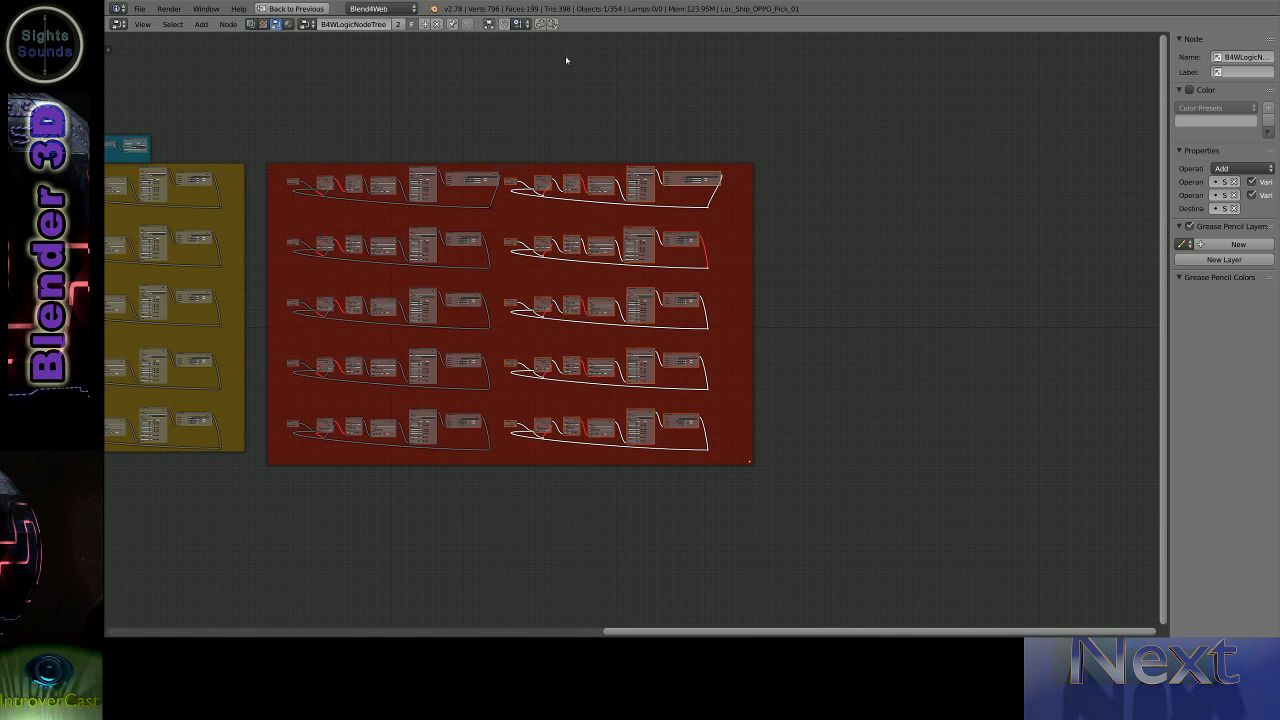
{"action": "left_click", "coordinate": [545, 23]}
{"action": "key", "text": "g"}
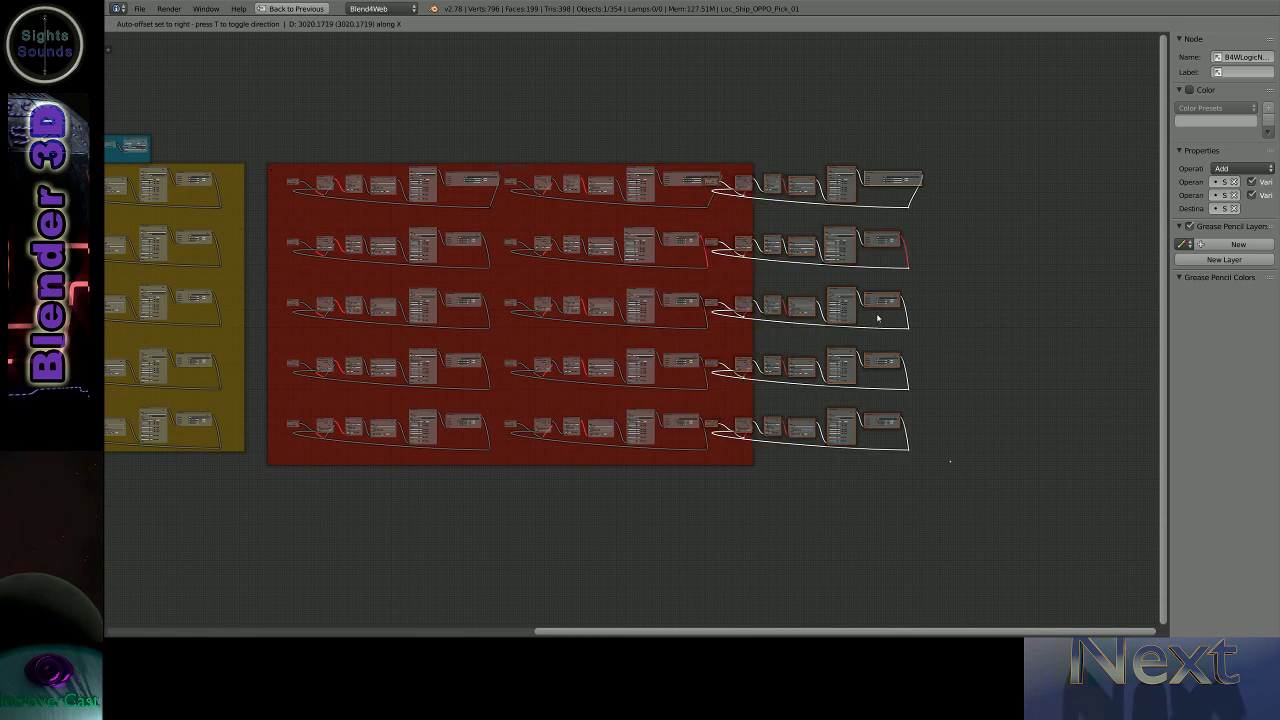
{"action": "left_click", "coordinate": [948, 325]}
- Duplicate the yellow frame and place it around the copied chains
{"action": "left_click", "coordinate": [238, 320]}
{"action": "key", "text": "shift+d"}
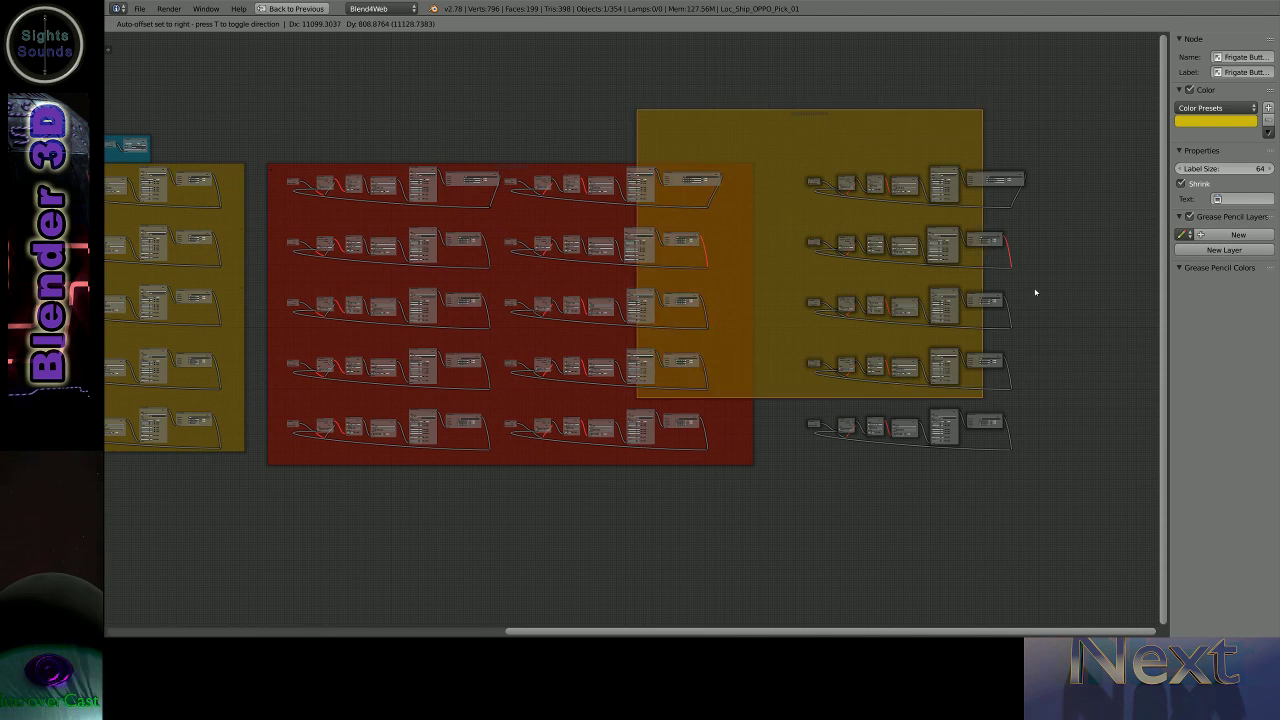
{"action": "left_click", "coordinate": [1104, 323]}
{"action": "left_click_drag", "start_coordinate": [1048, 145], "coordinate": [785, 451]}
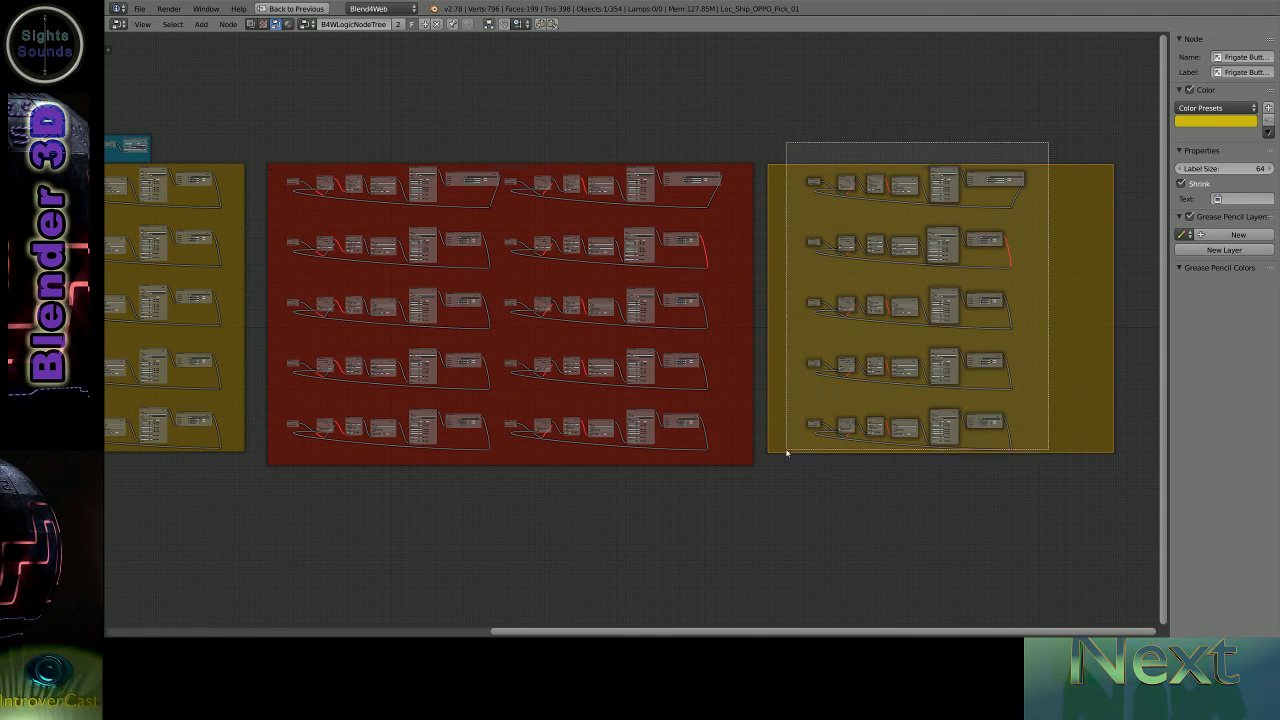
{"action": "key", "text": "g"}
{"action": "key", "text": "Escape"}
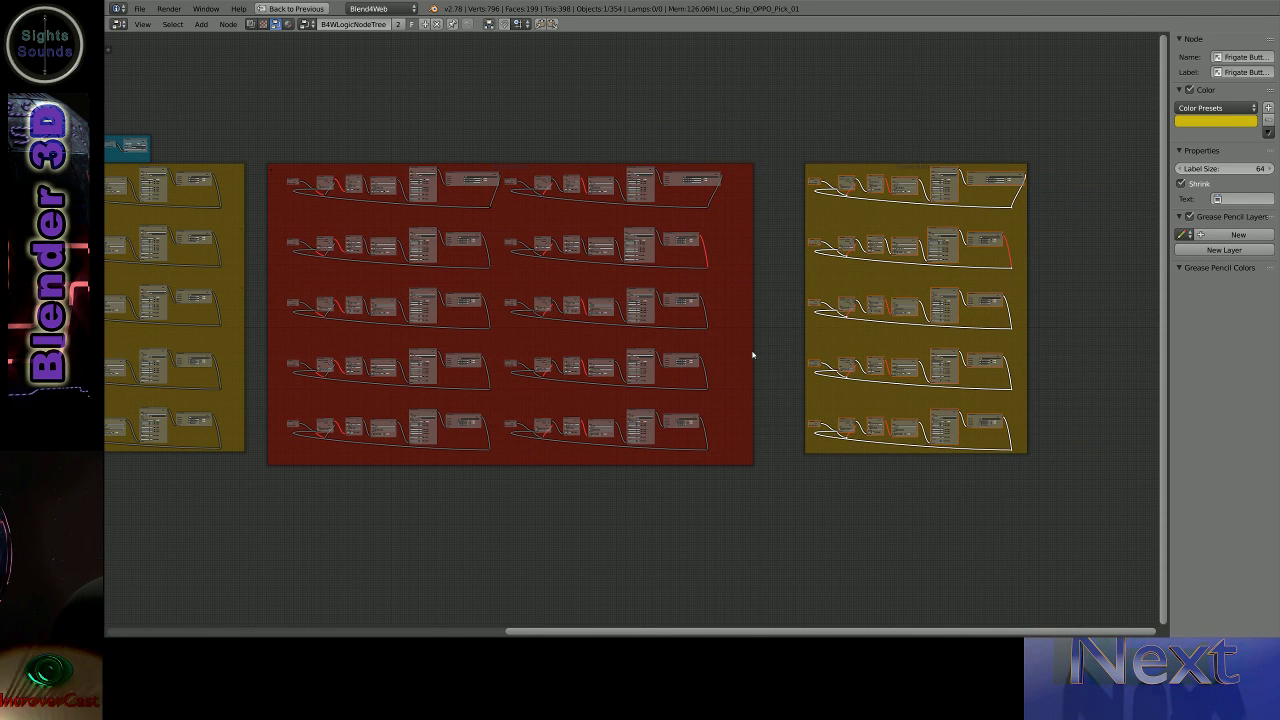
- Adjust the new yellow frame so it fits the copied node chains
{"action": "scroll", "coordinate": [752, 354], "scroll_direction": "up", "scroll_amount": 1}
{"action": "left_click", "coordinate": [1058, 468]}
{"action": "scroll", "coordinate": [1054, 464], "scroll_direction": "up", "scroll_amount": 1}
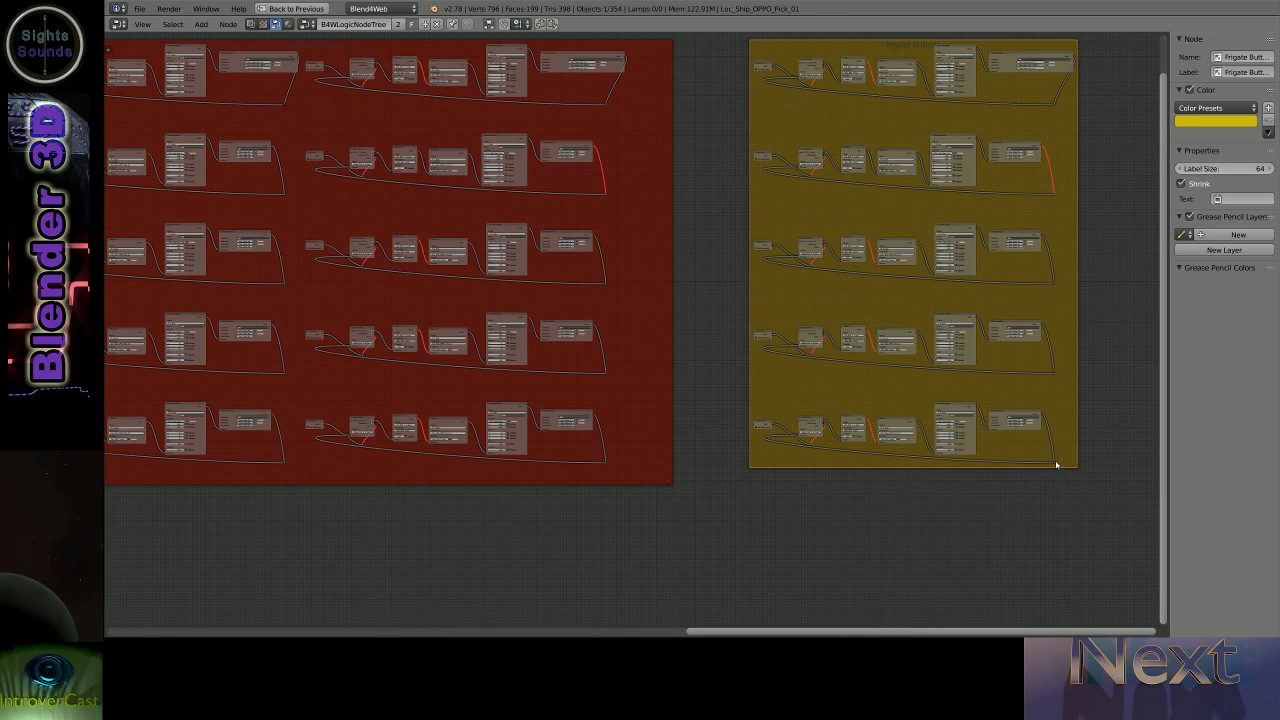
{"action": "key", "text": "g"}
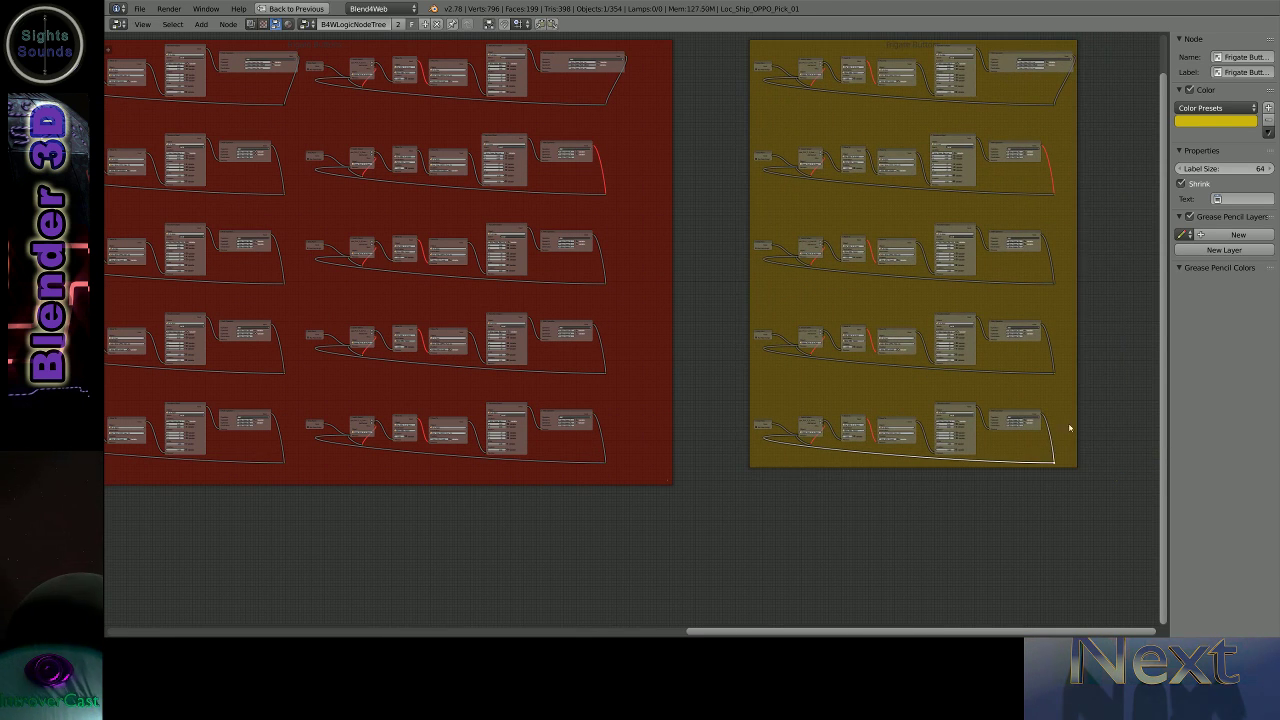
{"action": "left_click", "coordinate": [1085, 432]}
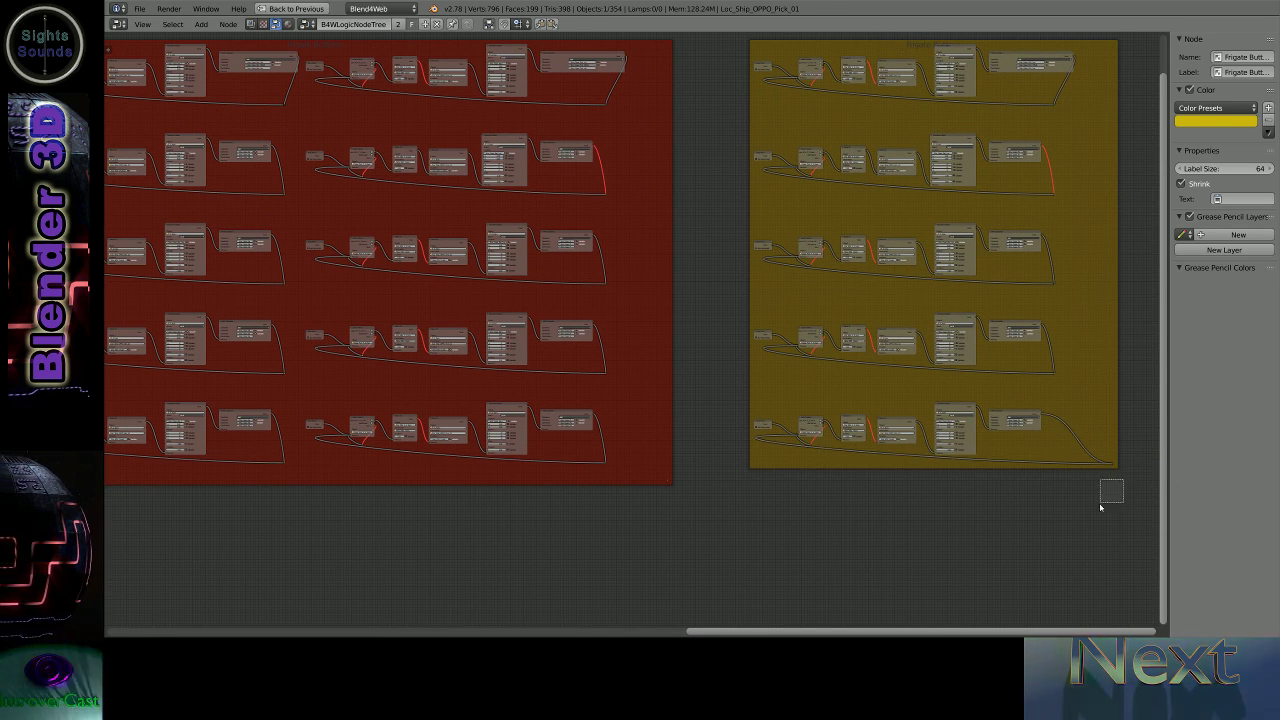
{"action": "mouse_move", "coordinate": [1118, 466]}
{"action": "left_mouse_down"}
{"action": "mouse_move", "coordinate": [1102, 450]}
{"action": "mouse_move", "coordinate": [1127, 461]}
{"action": "left_mouse_up"}
- Frame all nodes, then restore the multi-area layout with 3D views and properties
{"action": "key", "text": "Home"}
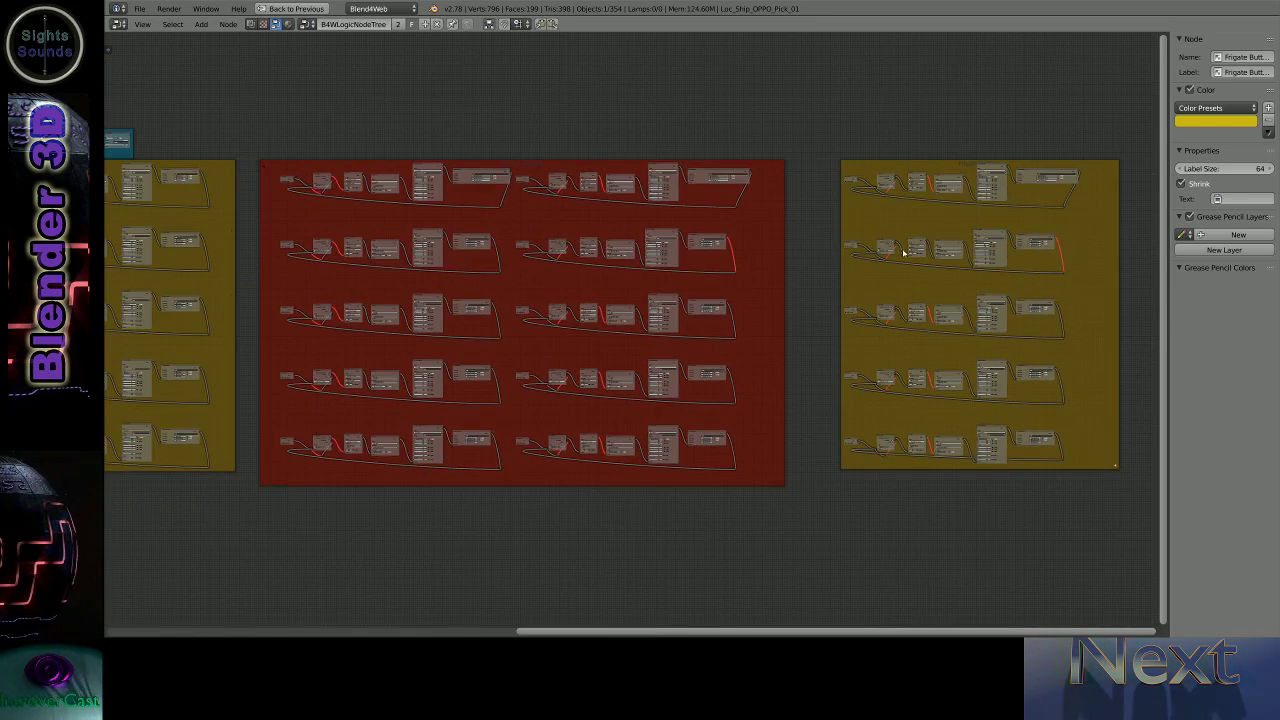
{"action": "scroll", "coordinate": [906, 240], "scroll_direction": "up", "scroll_amount": 4}
{"action": "scroll", "coordinate": [845, 167], "scroll_direction": "up", "scroll_amount": 2}
{"action": "scroll", "coordinate": [845, 168], "scroll_direction": "up", "scroll_amount": 3}
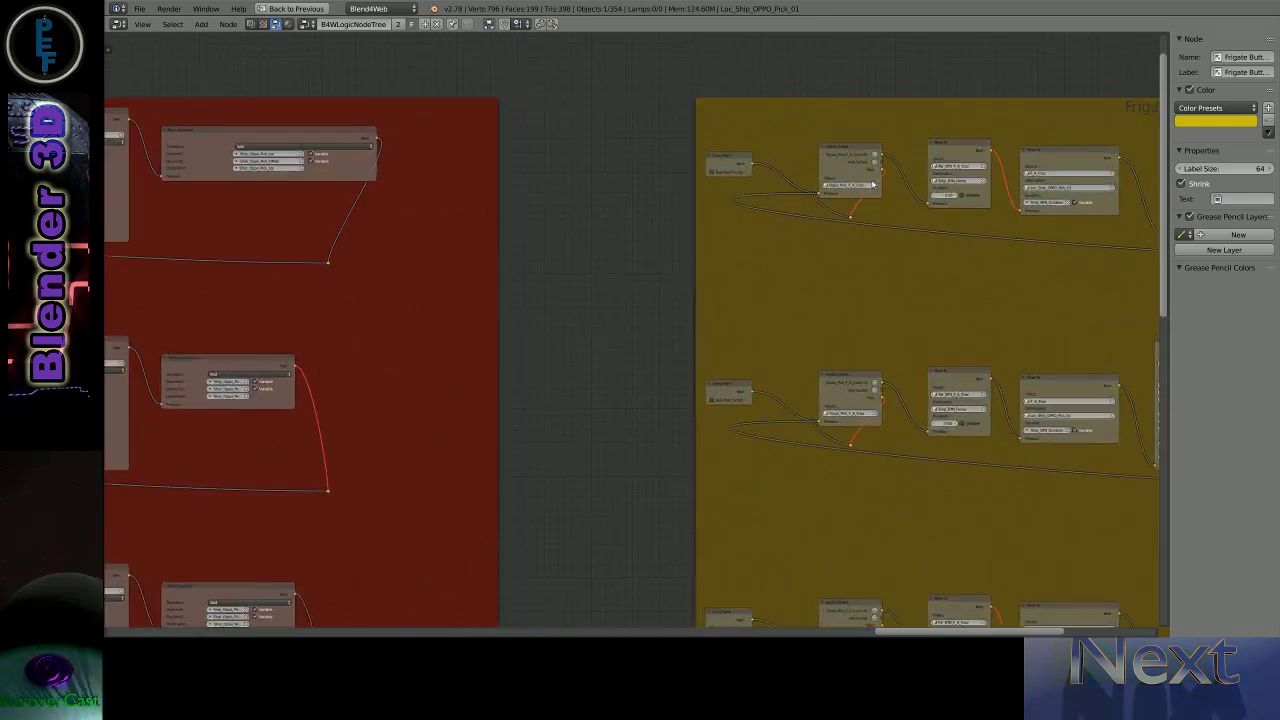
{"action": "scroll", "coordinate": [840, 178], "scroll_direction": "up", "scroll_amount": 3}
{"action": "scroll", "coordinate": [831, 193], "scroll_direction": "up", "scroll_amount": 2}
{"action": "scroll", "coordinate": [857, 315], "scroll_direction": "down", "scroll_amount": 4}
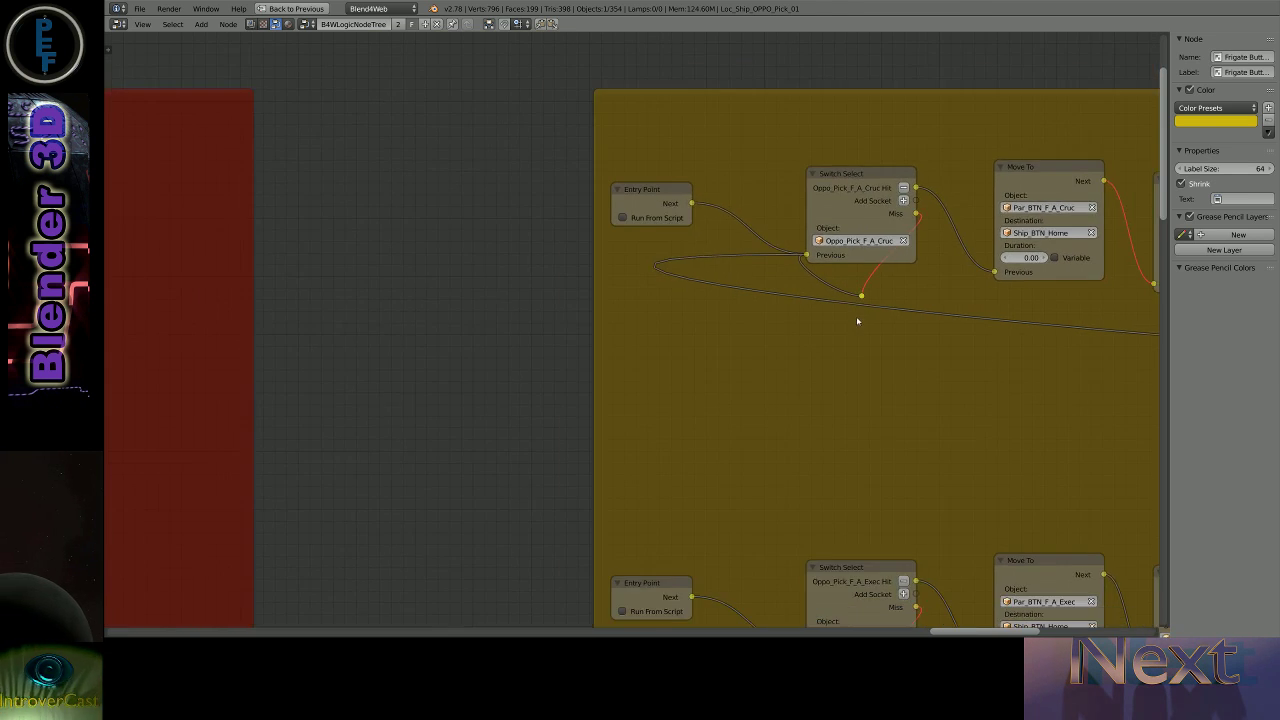
{"action": "key", "text": "ctrl+space"}
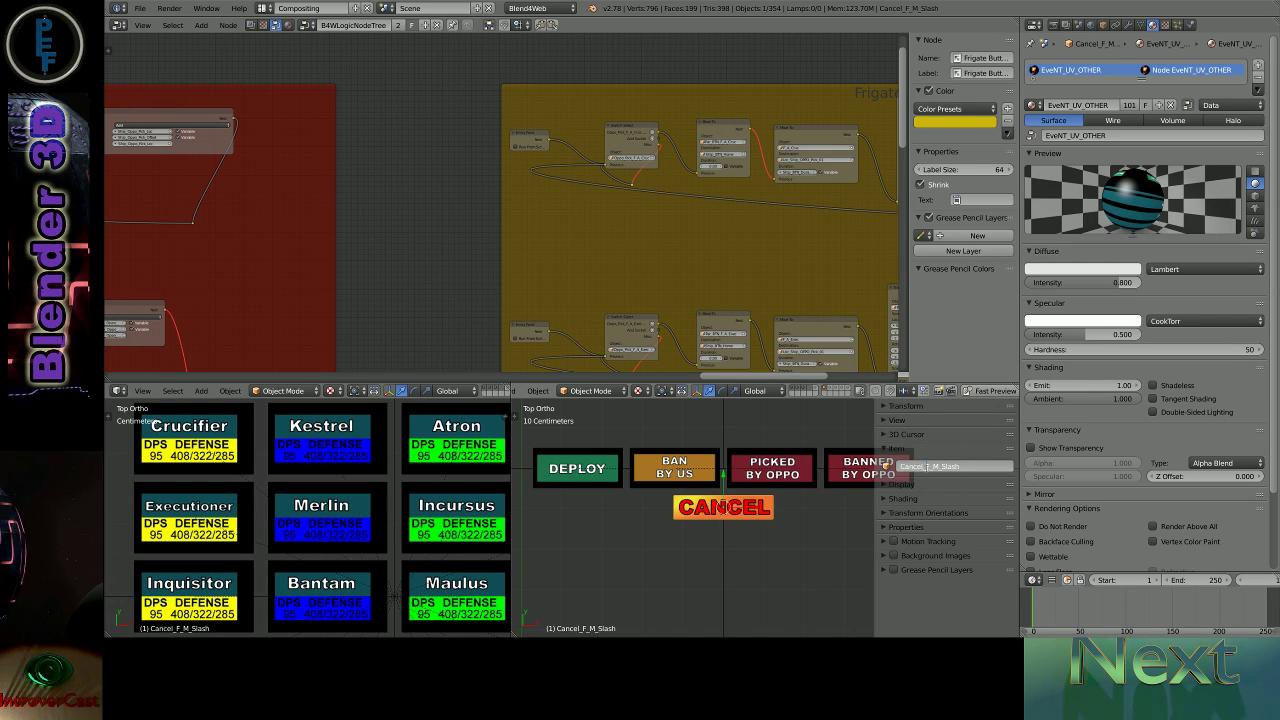
- Select the Loc_Ship_R1_C1_F locator and set the first chain's Switch Select object to Cancel_F_A_Cruc
{"action": "scroll", "coordinate": [722, 505], "scroll_direction": "down", "scroll_amount": 4}
{"action": "scroll", "coordinate": [779, 518], "scroll_direction": "down", "scroll_amount": 8}
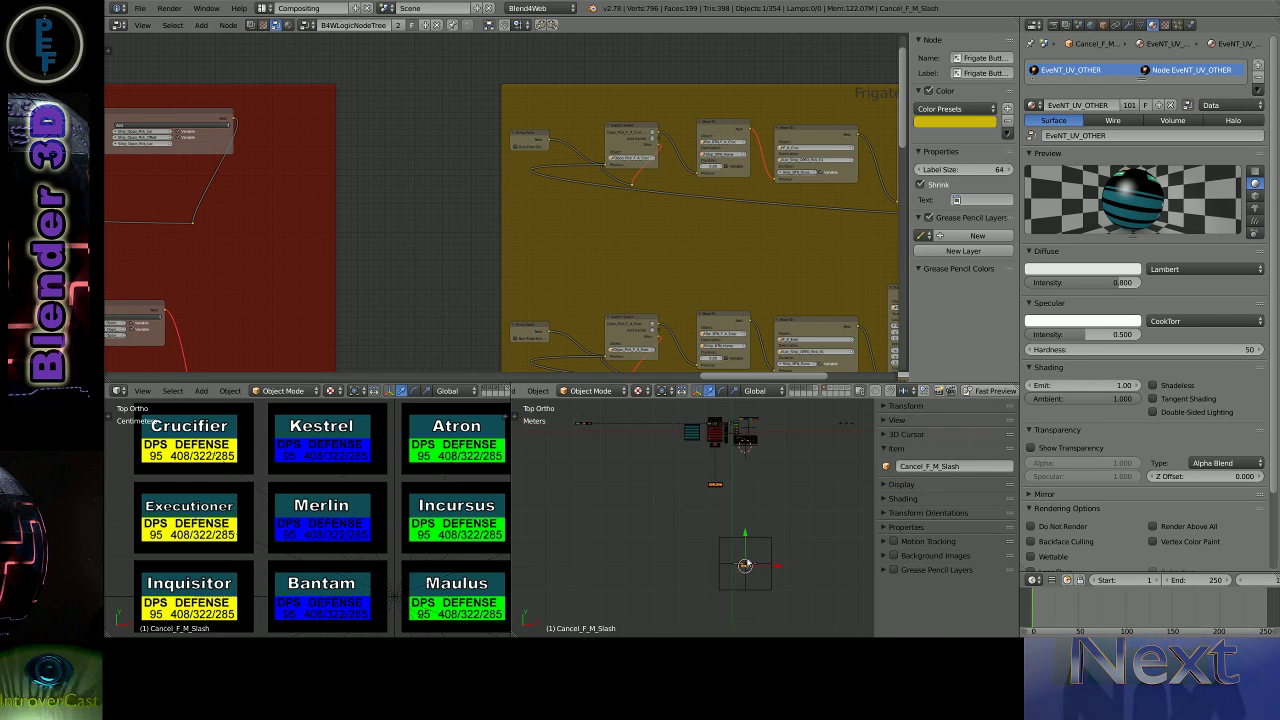
{"action": "scroll", "coordinate": [779, 518], "scroll_direction": "up", "scroll_amount": 5}
{"action": "scroll", "coordinate": [779, 518], "scroll_direction": "up", "scroll_amount": 3}
{"action": "right_click", "coordinate": [634, 420]}
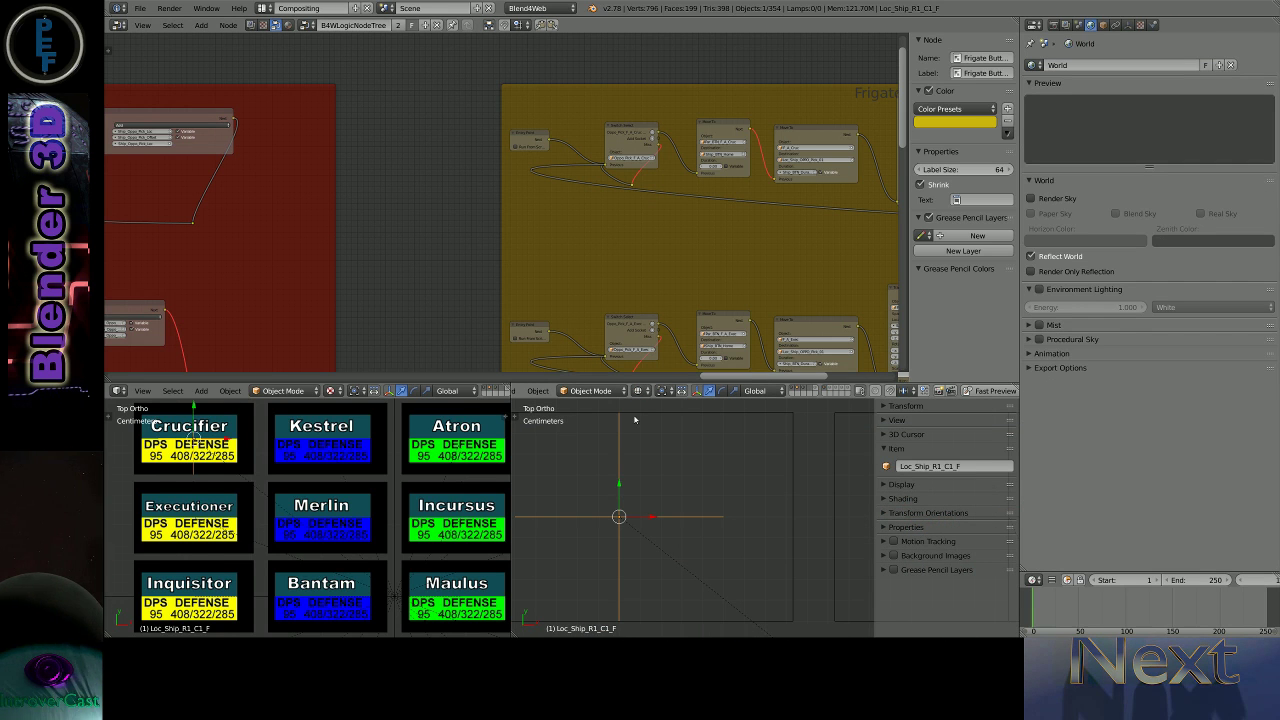
{"action": "scroll", "coordinate": [629, 217], "scroll_direction": "up", "scroll_amount": 2}
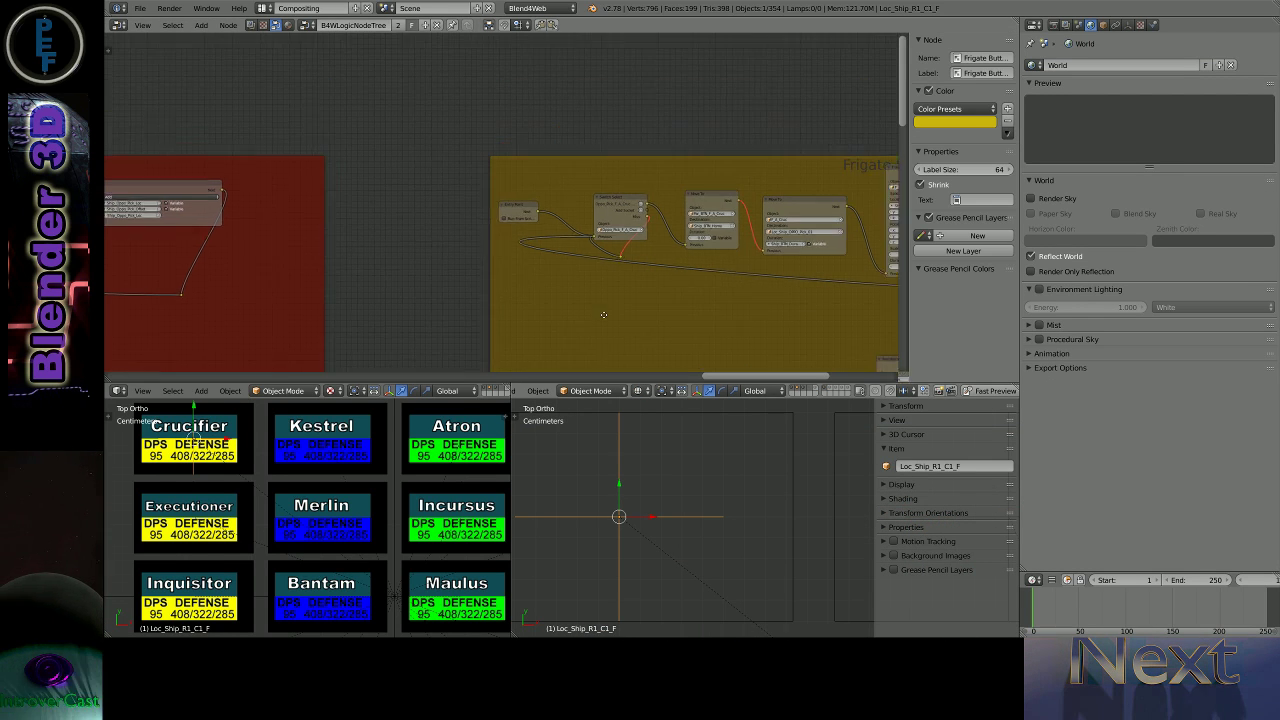
{"action": "scroll", "coordinate": [626, 262], "scroll_direction": "up", "scroll_amount": 2}
{"action": "scroll", "coordinate": [626, 262], "scroll_direction": "up", "scroll_amount": 2}
{"action": "left_click", "coordinate": [612, 267]}
{"action": "type", "text": "Cancel"}
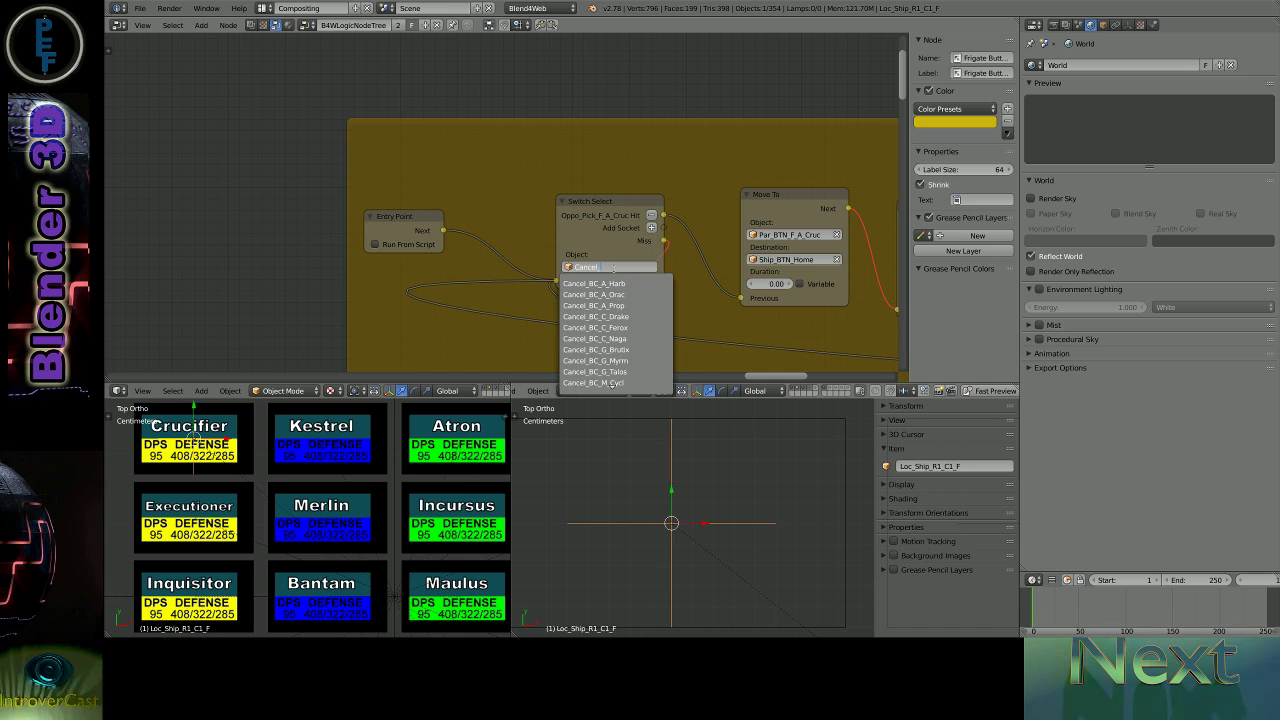
{"action": "type", "text": "_F_A_C"}
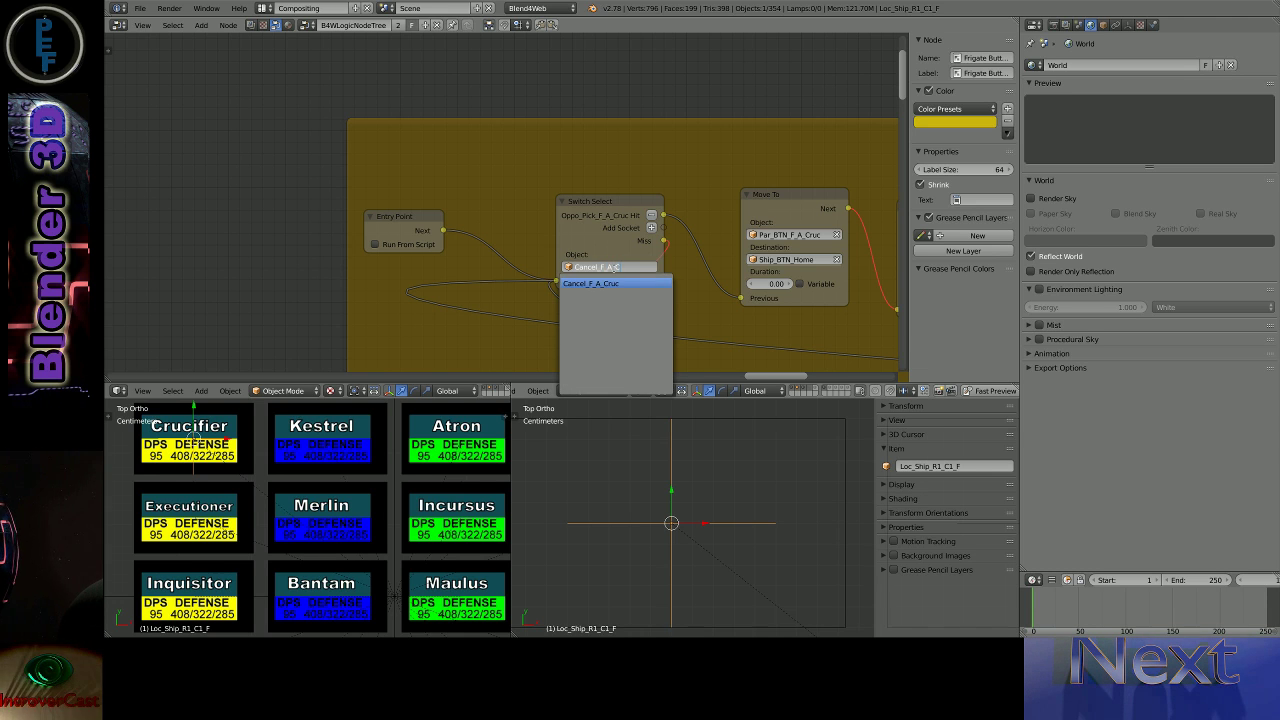
{"action": "left_click", "coordinate": [605, 287]}
- Link the chain's last node output onward, routing it beside the Move To node
{"action": "scroll", "coordinate": [694, 283], "scroll_direction": "right", "scroll_amount": 2, "text": "ctrl"}
{"action": "scroll", "coordinate": [574, 320], "scroll_direction": "right", "scroll_amount": 2, "text": "ctrl"}
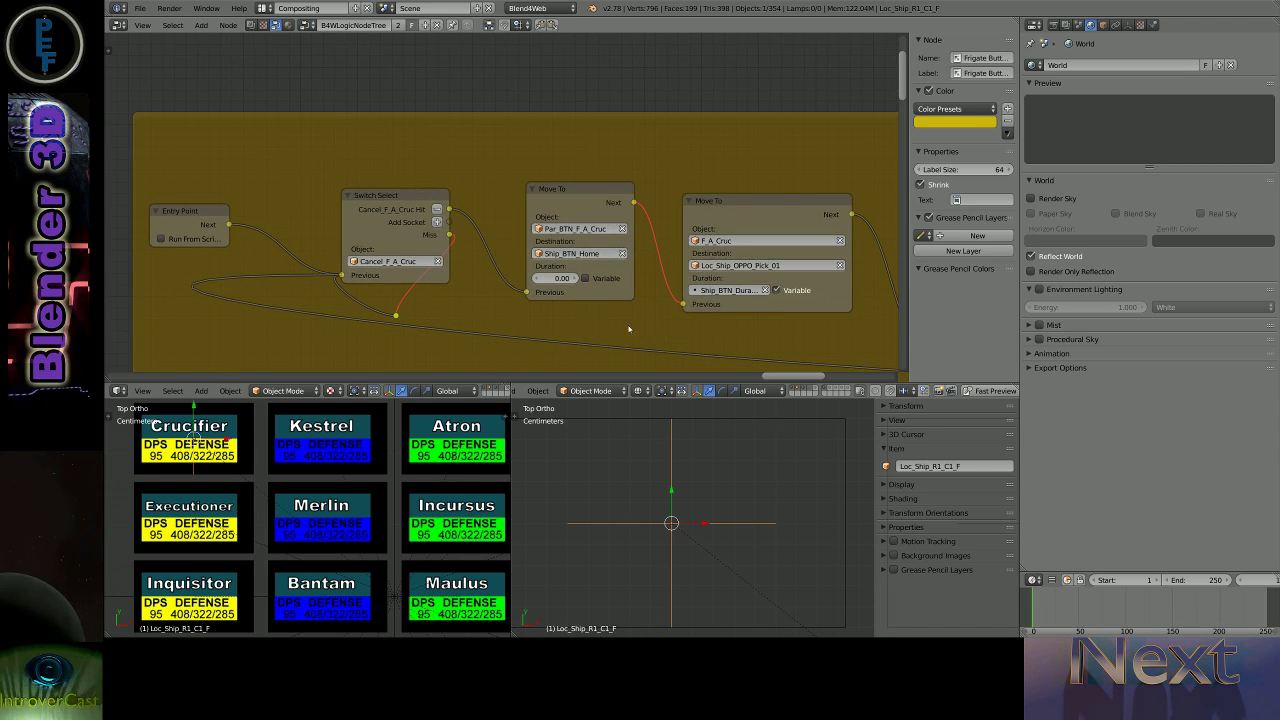
{"action": "scroll", "coordinate": [626, 329], "scroll_direction": "right", "scroll_amount": 2, "text": "ctrl"}
{"action": "middle_click_drag", "start_coordinate": [727, 338], "coordinate": [623, 325]}
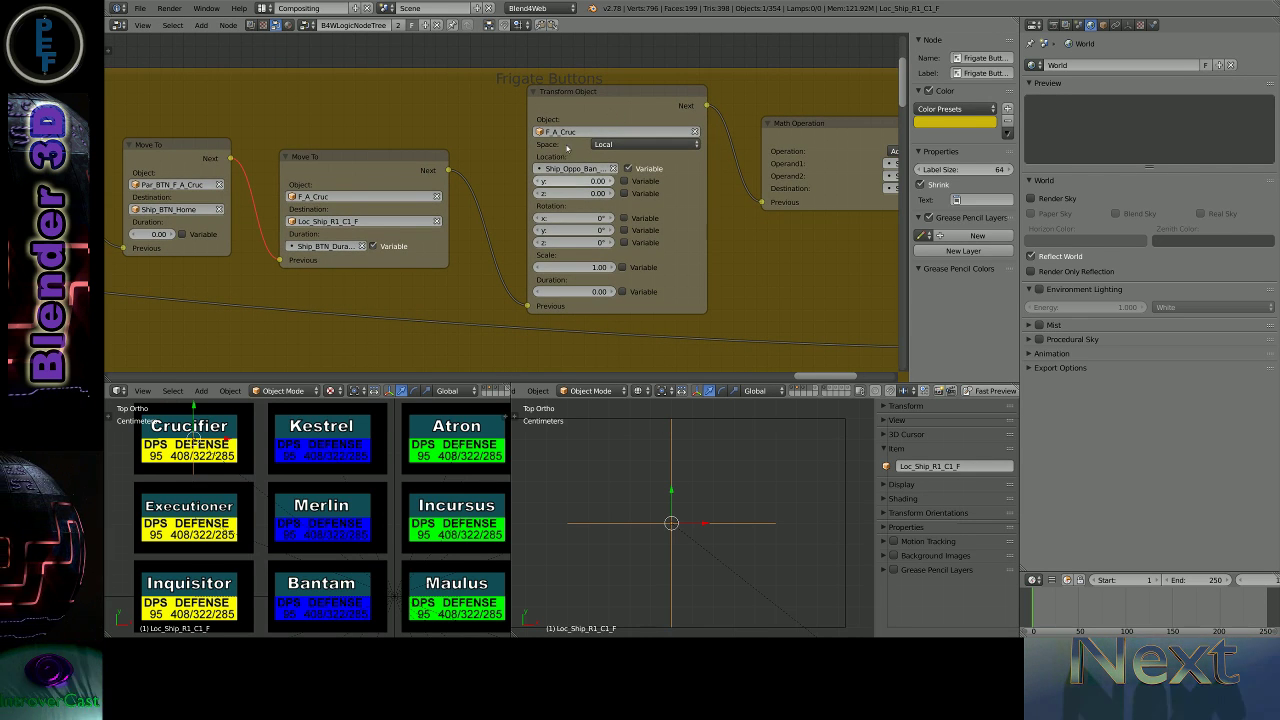
{"action": "scroll", "coordinate": [448, 172], "scroll_direction": "down", "scroll_amount": 2}
{"action": "scroll", "coordinate": [520, 185], "scroll_direction": "down", "scroll_amount": 2}
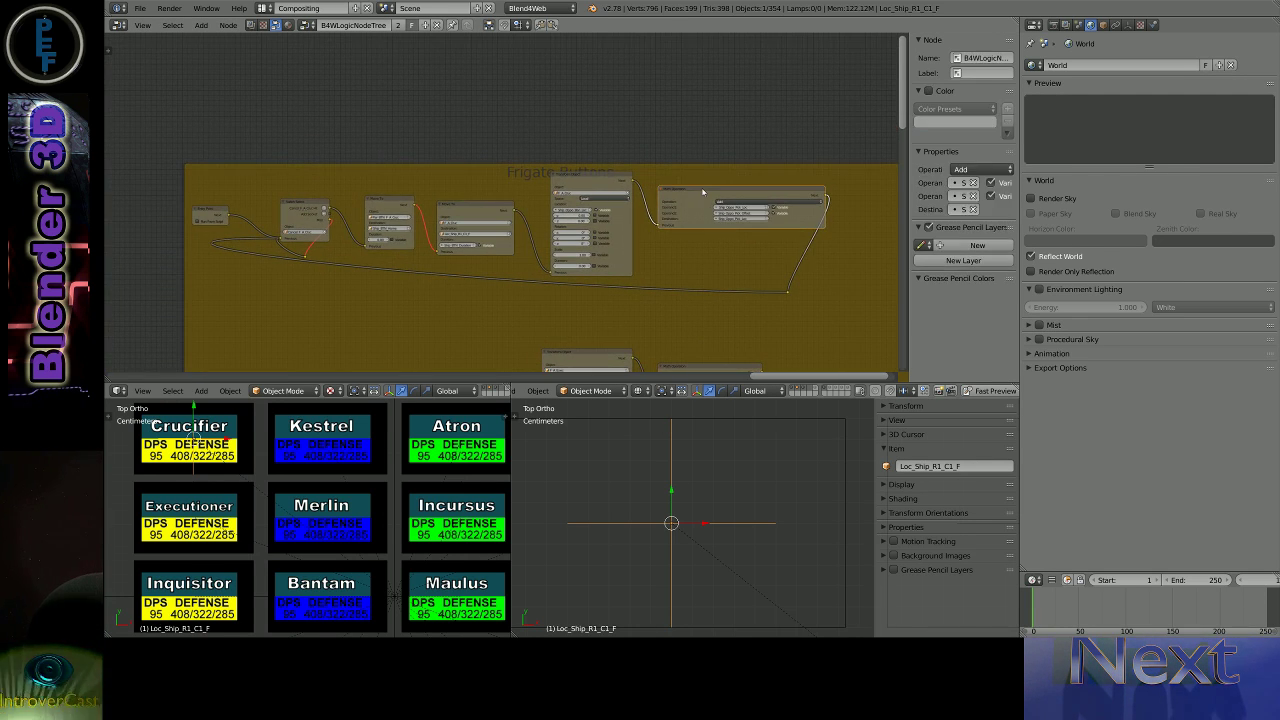
{"action": "mouse_move", "coordinate": [513, 210]}
{"action": "left_mouse_down"}
{"action": "mouse_move", "coordinate": [788, 292]}
{"action": "mouse_move", "coordinate": [531, 282]}
{"action": "left_mouse_up"}
{"action": "scroll", "coordinate": [531, 282], "scroll_direction": "down", "scroll_amount": 1}
{"action": "middle_click_drag", "start_coordinate": [531, 282], "coordinate": [741, 163]}
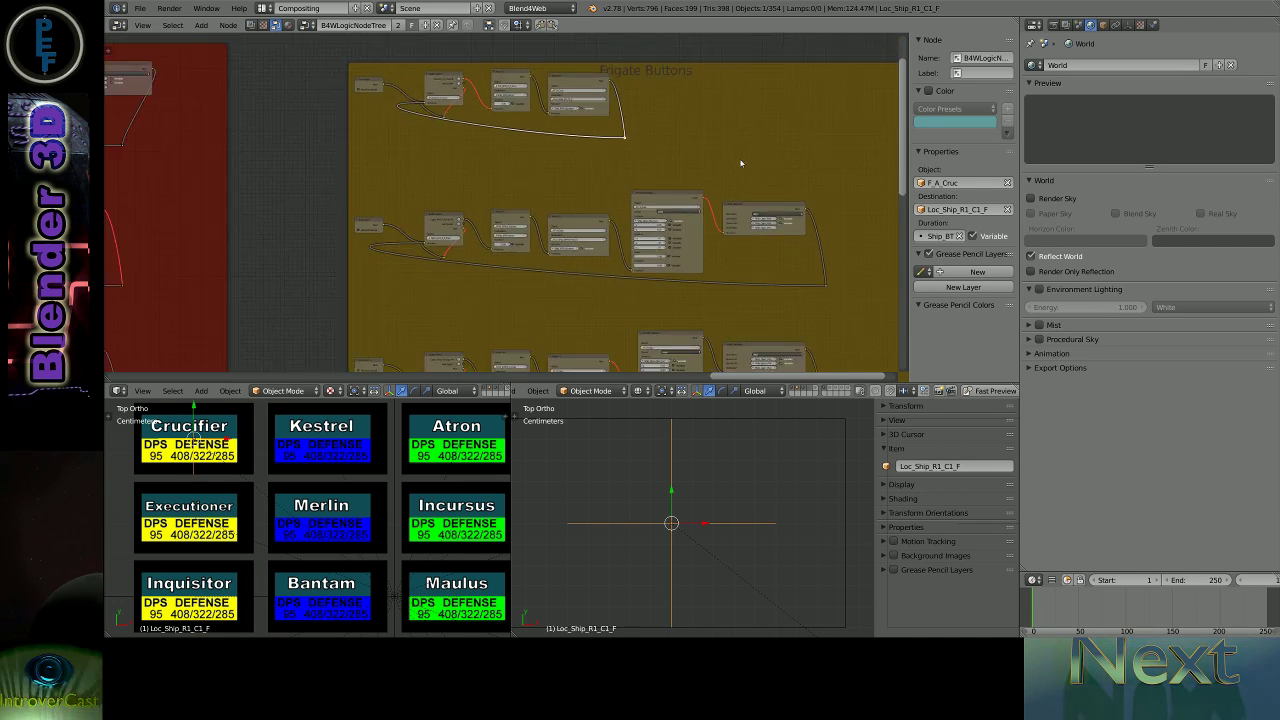
{"action": "scroll", "coordinate": [741, 163], "scroll_direction": "down", "scroll_amount": 2}
{"action": "scroll", "coordinate": [741, 170], "scroll_direction": "down", "scroll_amount": 2}
- Delete the right yellow frame's lower chains and place a copy of its top chain lower down
{"action": "left_click_drag", "start_coordinate": [791, 174], "coordinate": [615, 328]}
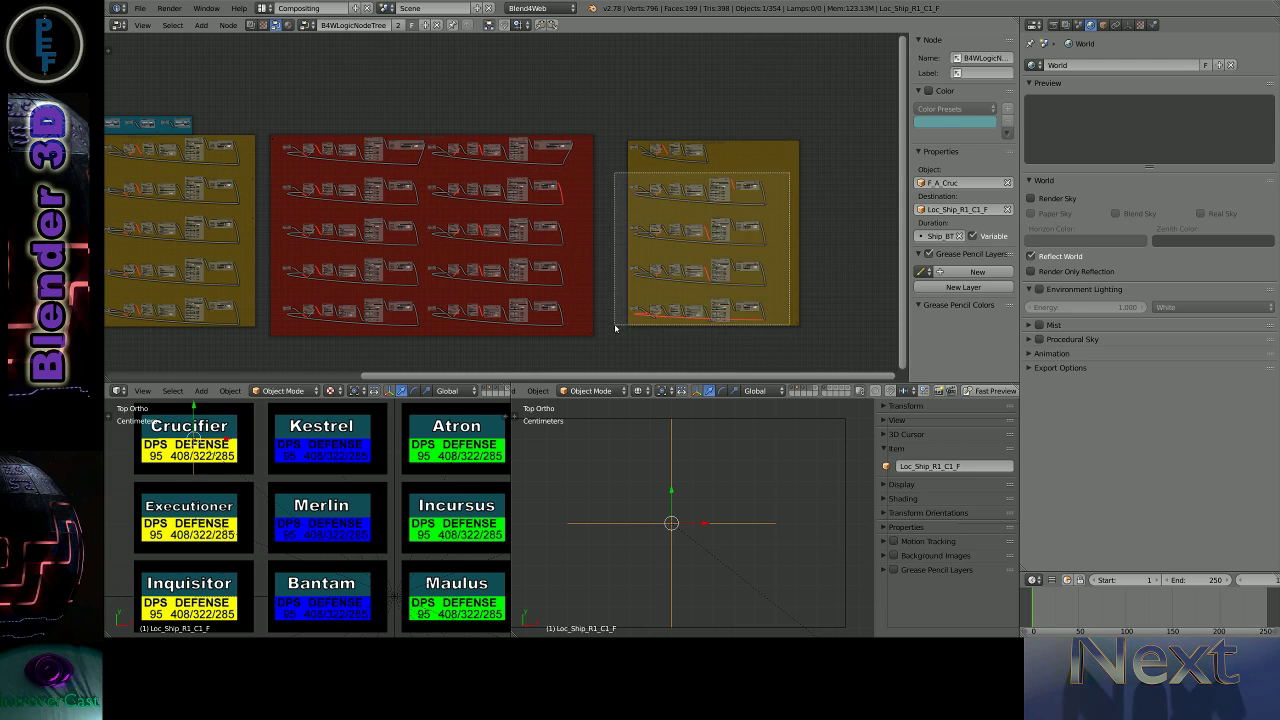
{"action": "key", "text": "x"}
{"action": "key", "text": "shift+d"}
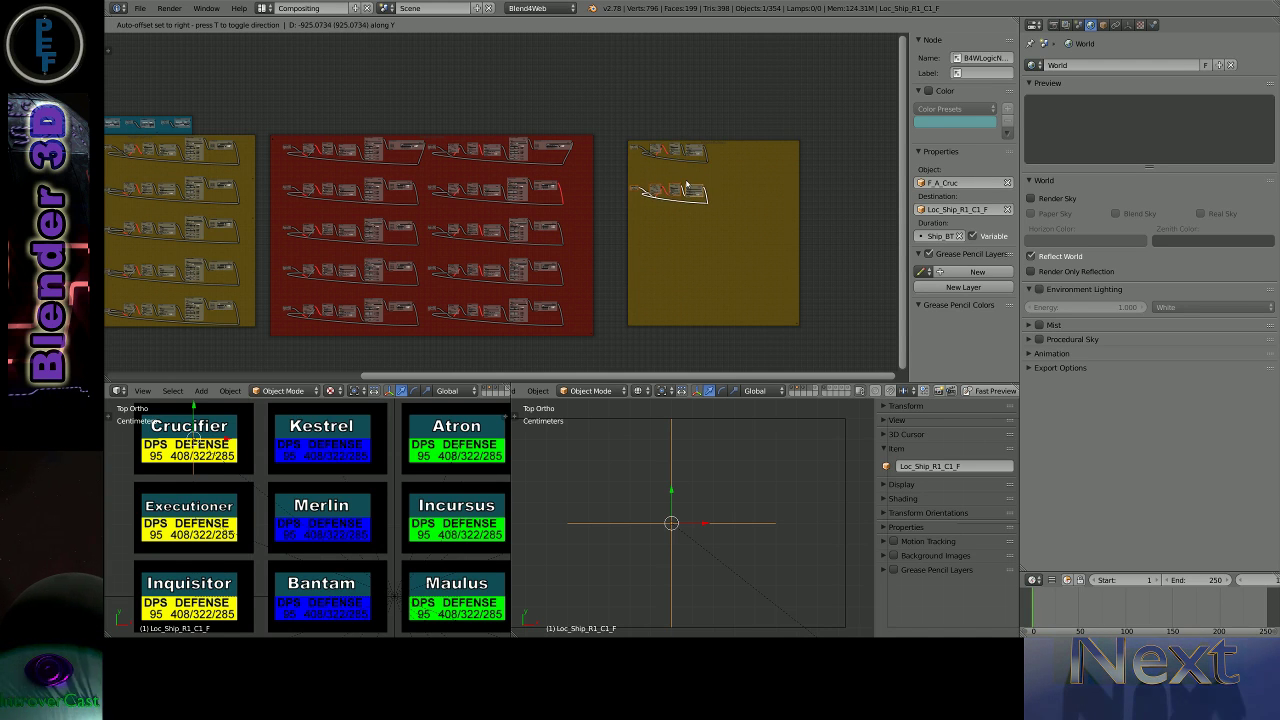
{"action": "left_click", "coordinate": [687, 185]}
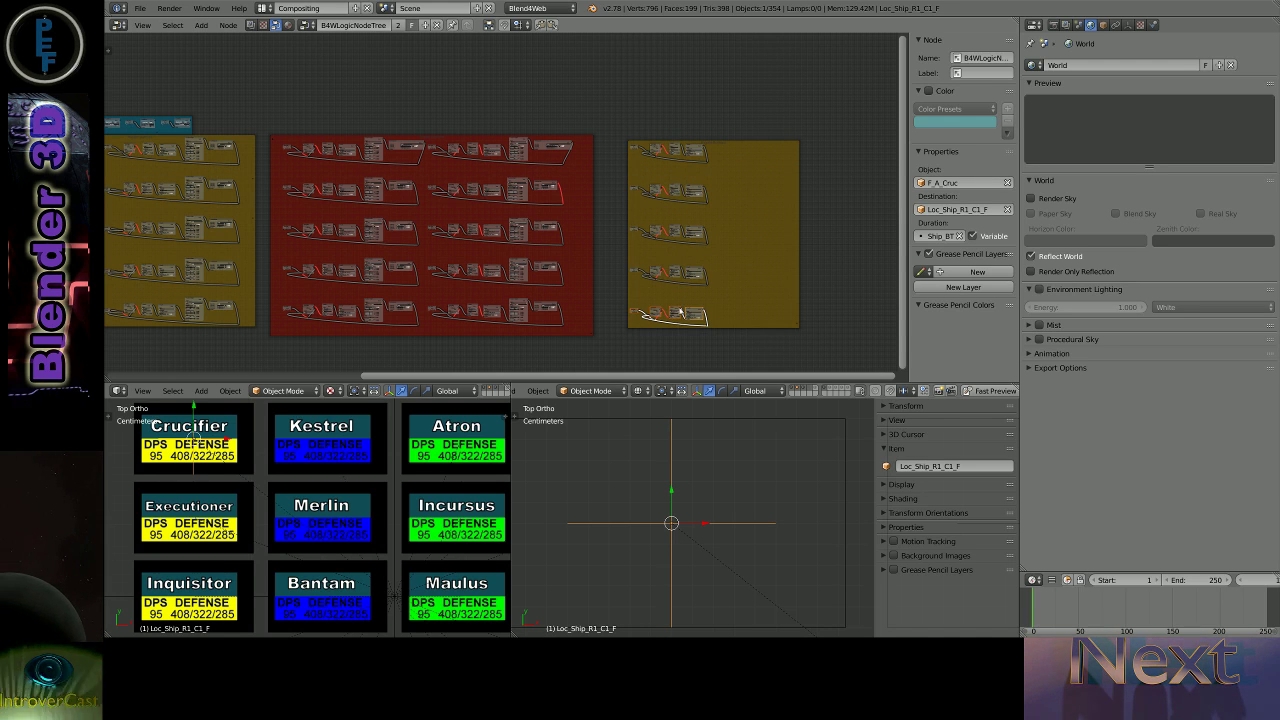
{"action": "scroll", "coordinate": [677, 226], "scroll_direction": "up", "scroll_amount": 5}
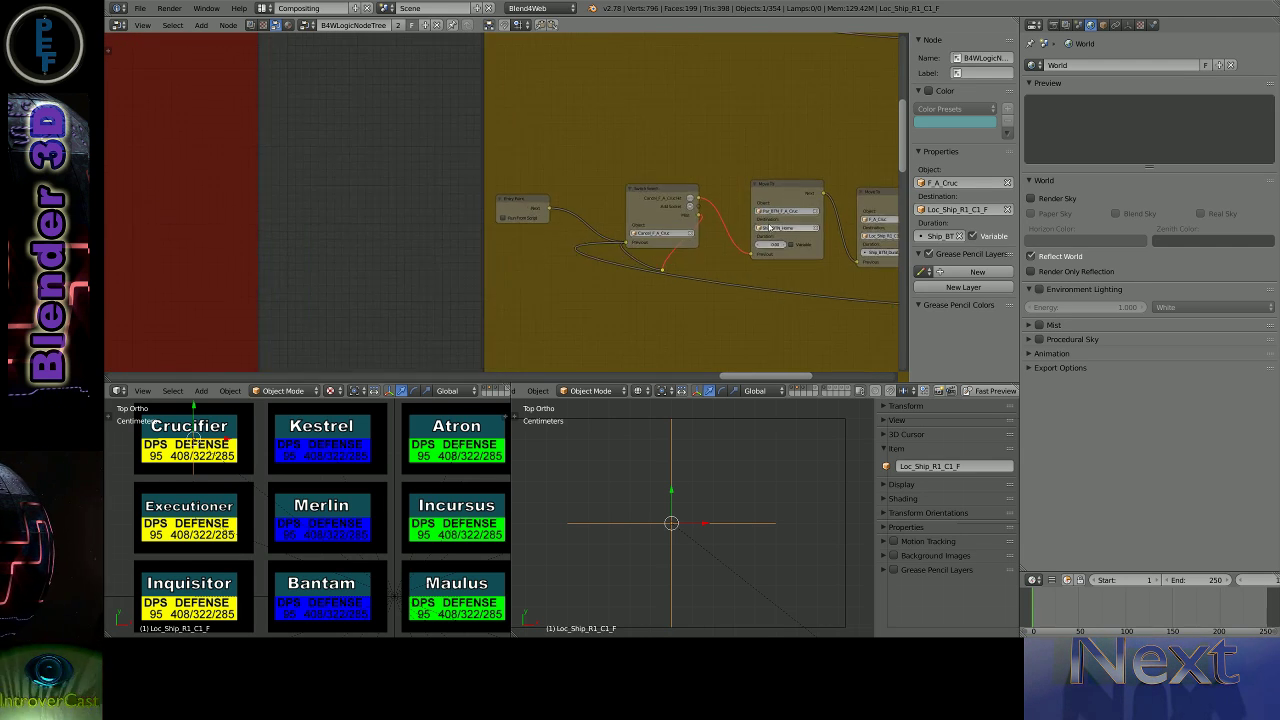
- Point the copied chain at Par_BTN_F_A_Exec and the switch at Cancel_F_A_Exec
{"action": "type", "text": "Exec"}
{"action": "key", "text": "Return"}
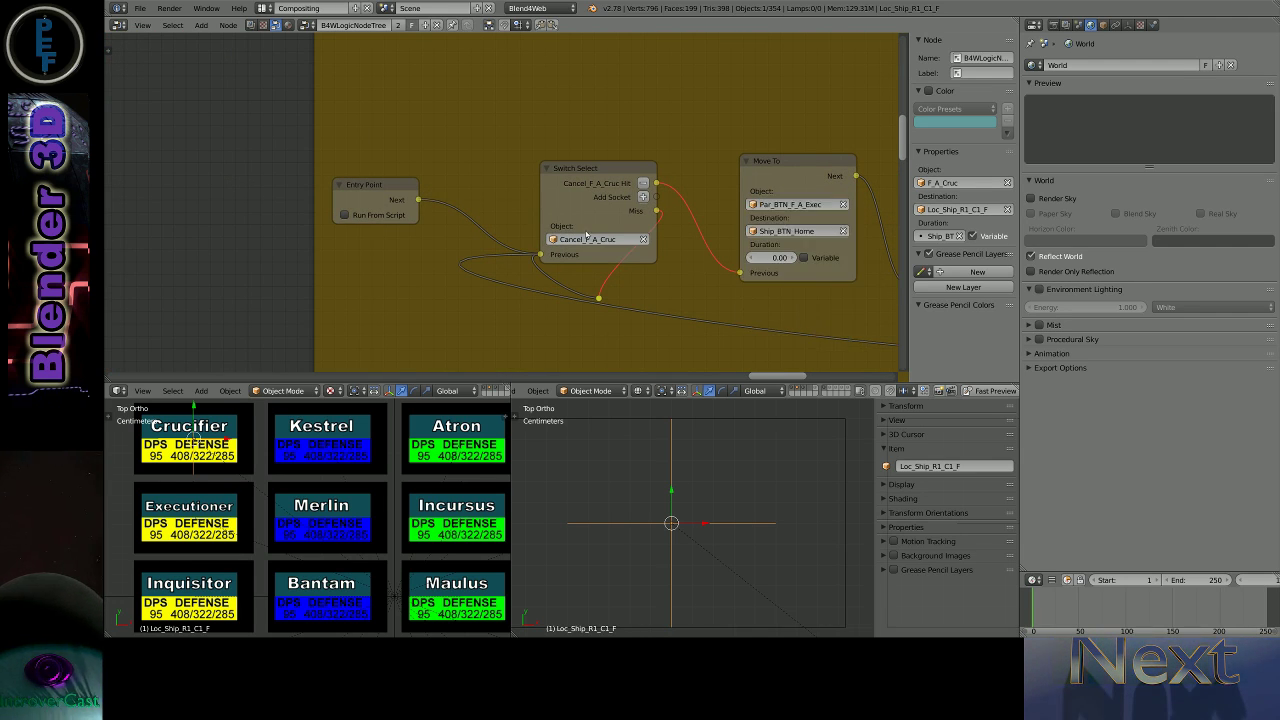
{"action": "left_click", "coordinate": [596, 239]}
{"action": "type", "text": "Exec"}
{"action": "key", "text": "Return"}
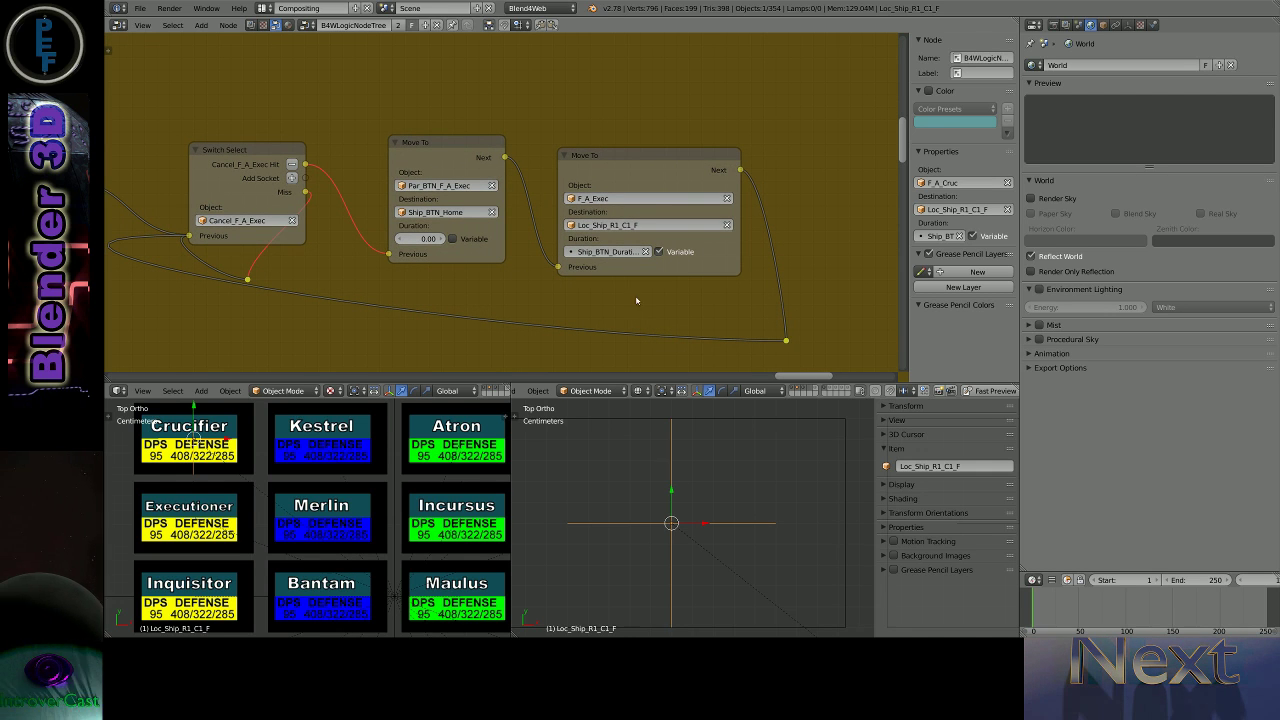
{"action": "left_click", "coordinate": [626, 226]}
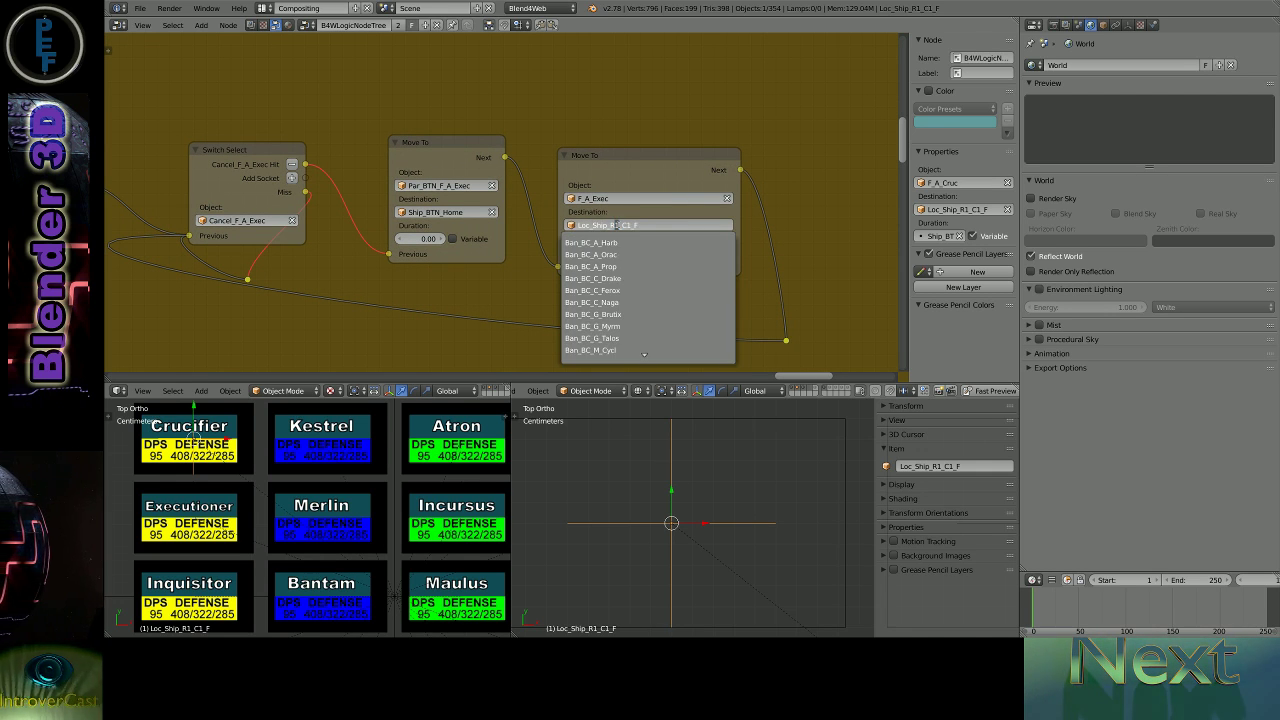
{"action": "type", "text": "Loc_Ship_R2_C1_F"}
{"action": "key", "text": "Return"}
- Set the next chain's switch to Cancel_F_A_Inqu and its moved object to Par_BTN_F_A_Inqu
{"action": "middle_click_drag", "start_coordinate": [540, 60], "coordinate": [564, 123]}
{"action": "scroll", "coordinate": [309, 271], "scroll_direction": "up", "scroll_amount": 10, "text": "ctrl"}
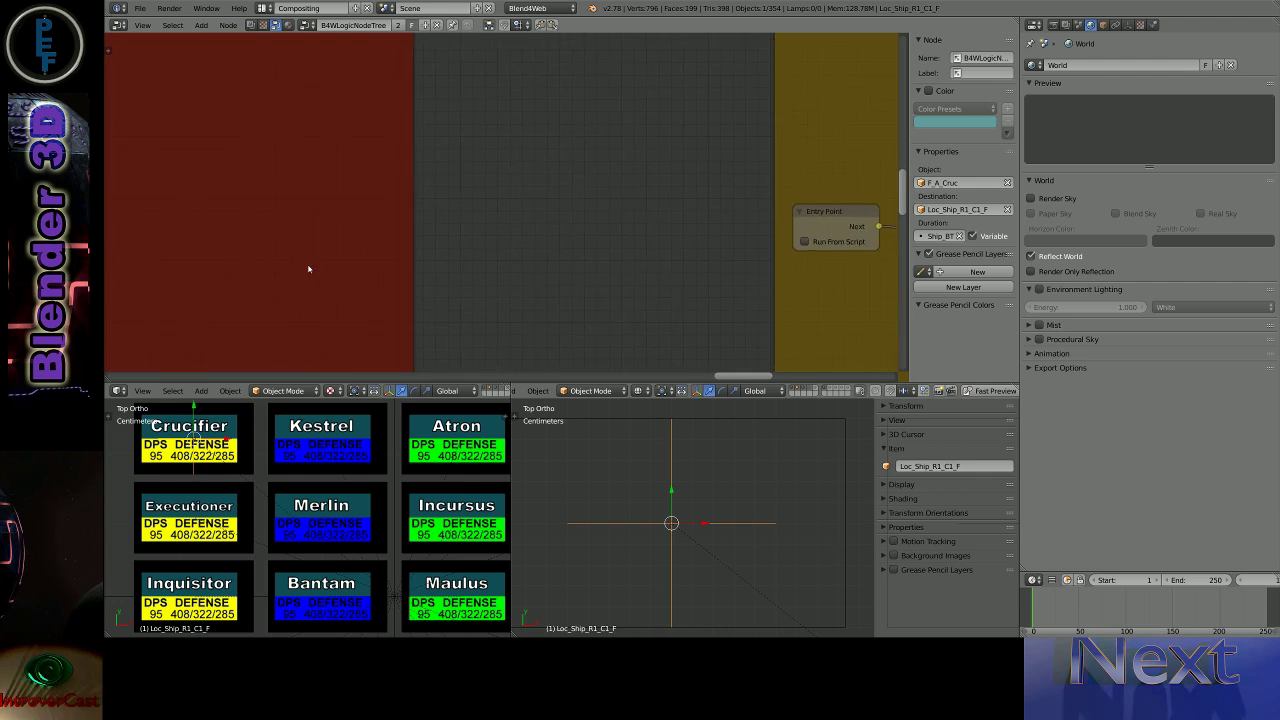
{"action": "scroll", "coordinate": [791, 242], "scroll_direction": "up", "scroll_amount": 5, "text": "ctrl"}
{"action": "scroll", "coordinate": [791, 242], "scroll_direction": "down", "scroll_amount": 15, "text": "ctrl"}
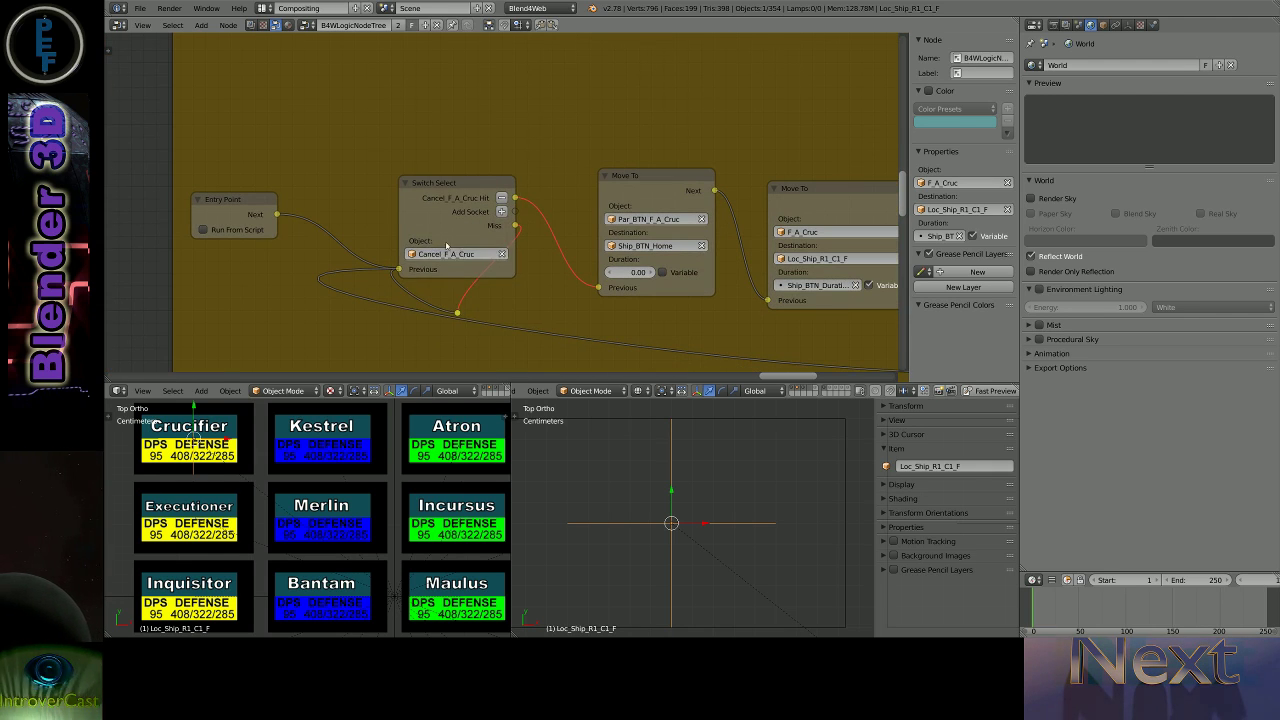
{"action": "left_click", "coordinate": [455, 253]}
{"action": "left_click", "coordinate": [651, 219]}
{"action": "key", "text": "BackSpace"}
{"action": "key", "text": "BackSpace"}
{"action": "key", "text": "BackSpace"}
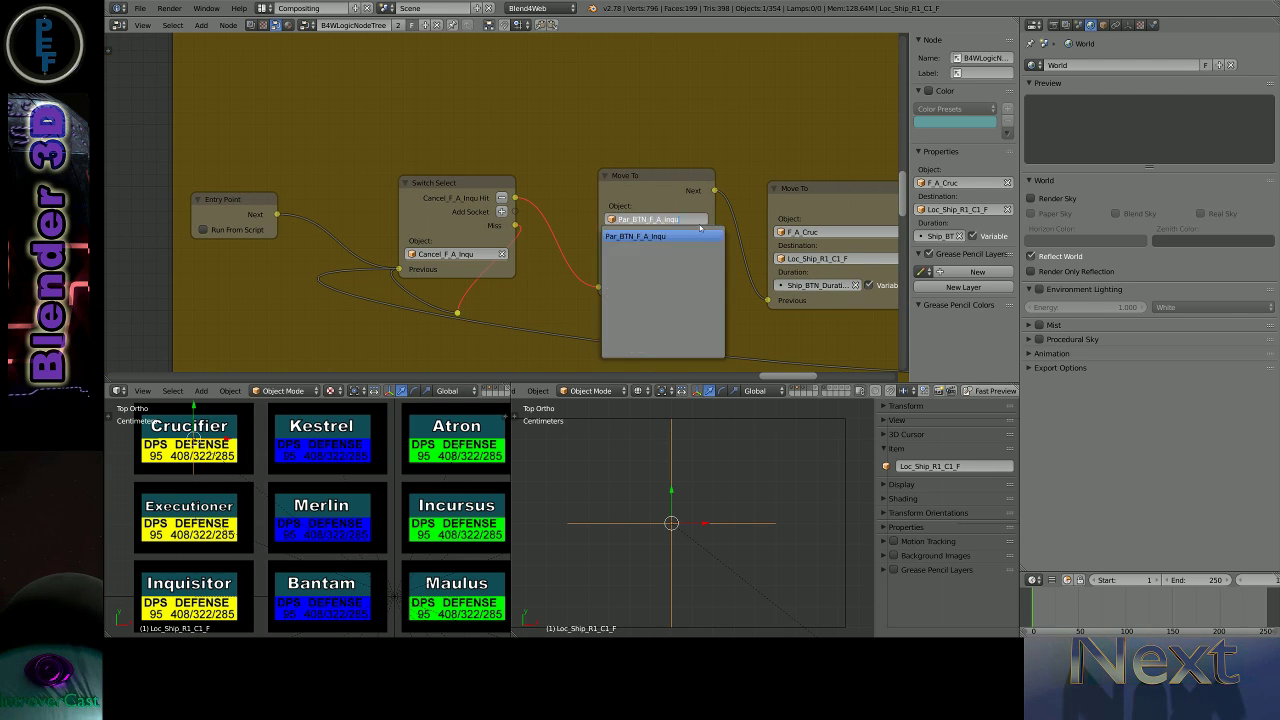
{"action": "type", "text": "Inqu"}
{"action": "key", "text": "Return"}
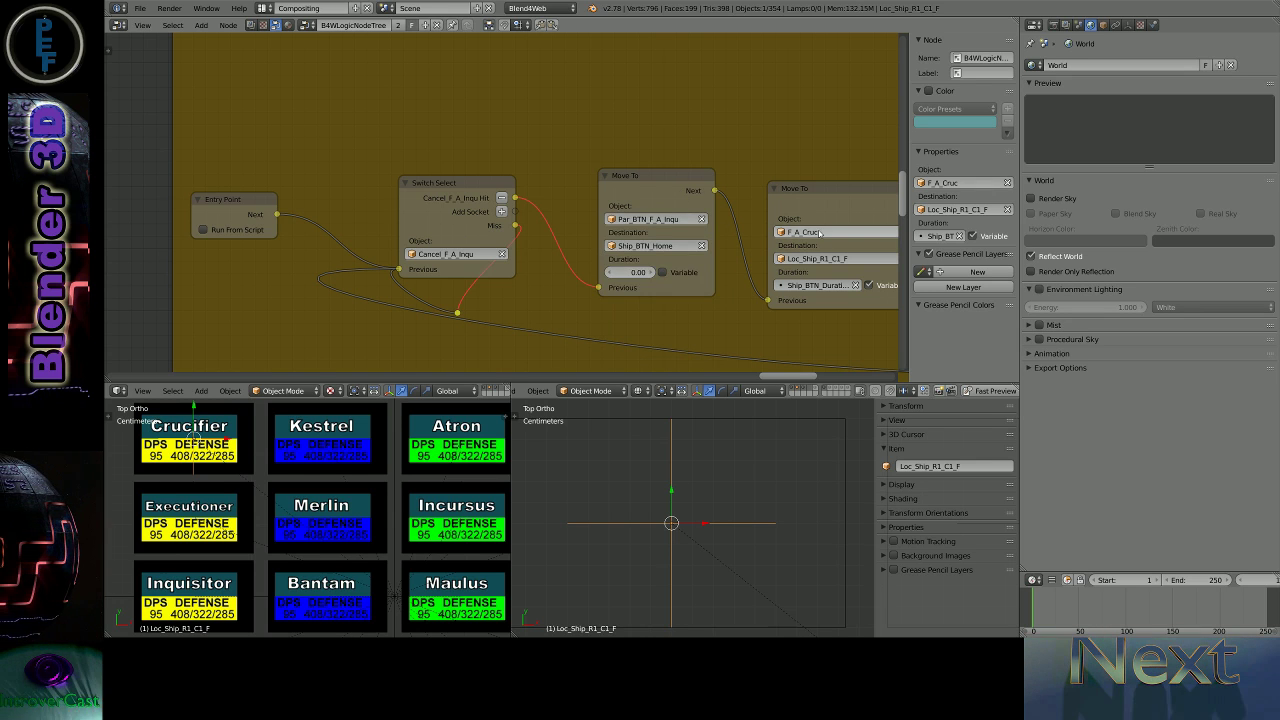
- Check the second Move To node's destination, then pan to the red frame's next chain
{"action": "middle_click_drag", "start_coordinate": [827, 259], "coordinate": [667, 212]}
{"action": "left_click", "coordinate": [667, 212]}
{"action": "key", "text": "Escape"}
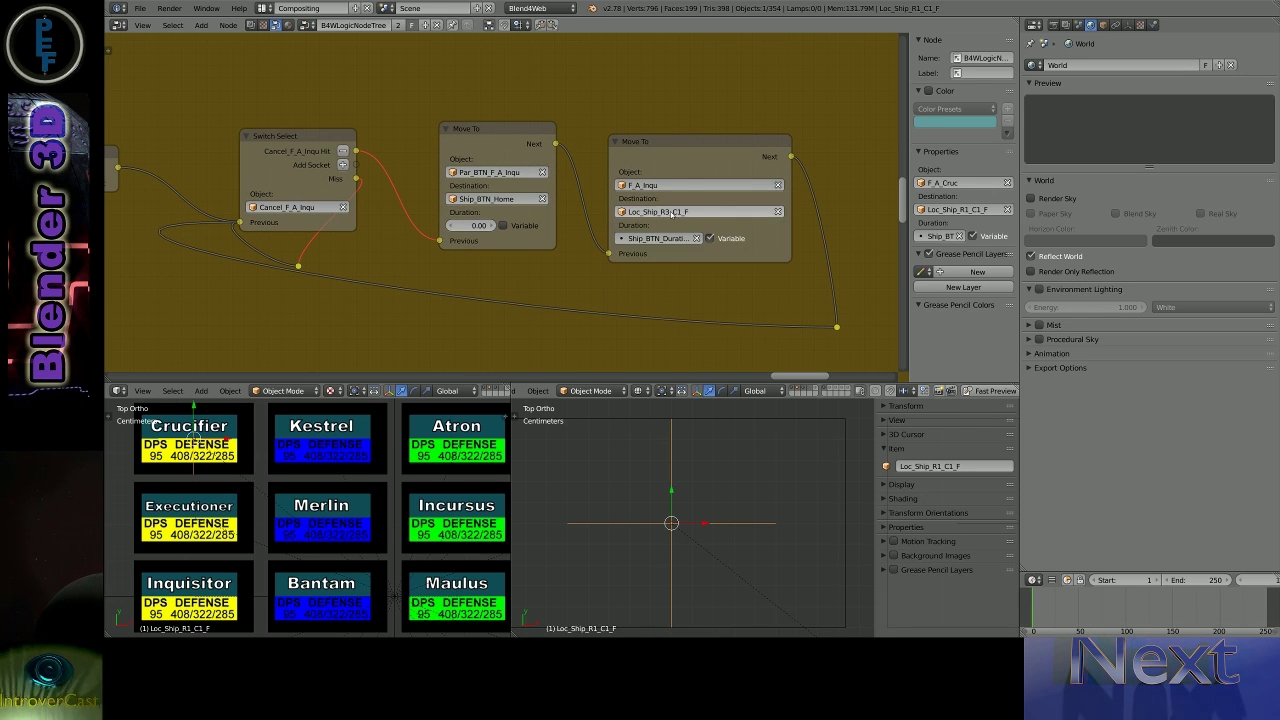
{"action": "middle_click_drag", "start_coordinate": [206, 306], "coordinate": [424, 172]}
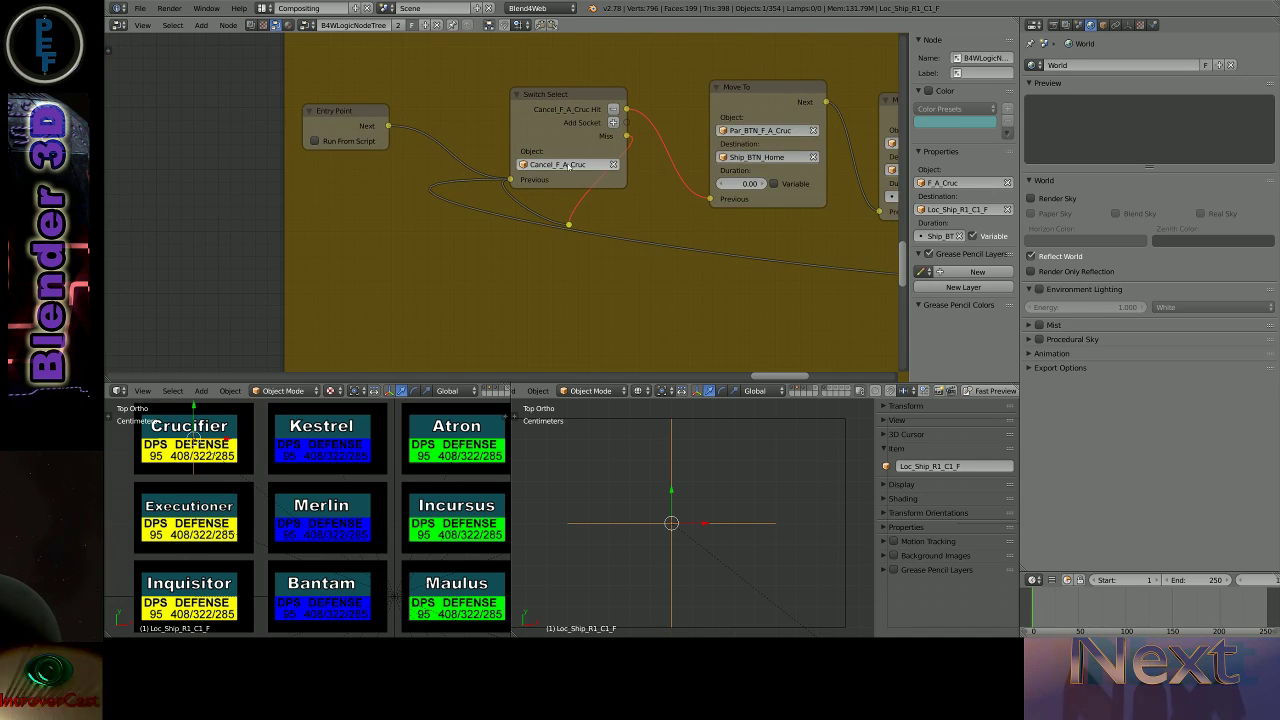
{"action": "mouse_move", "coordinate": [143, 200]}
{"action": "middle_mouse_down"}
{"action": "mouse_move", "coordinate": [223, 274]}
{"action": "mouse_move", "coordinate": [345, 118]}
{"action": "mouse_move", "coordinate": [600, 200]}
{"action": "middle_mouse_up"}
{"action": "left_click", "coordinate": [590, 195]}
- Wire the Punisher chain to Cancel_F_A_Puni and Par_BTN_F_A_Puni, with destination Loc_Ship_R4_C1_F
{"action": "key", "text": "Escape"}
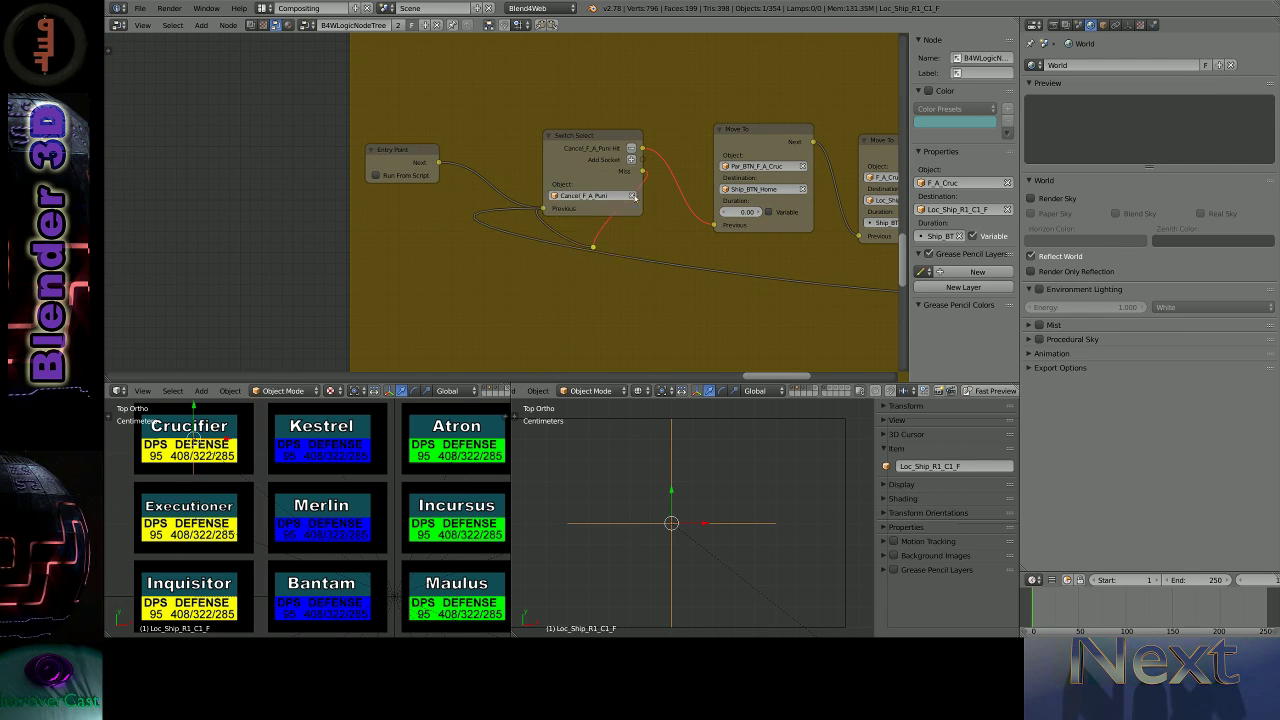
{"action": "left_click", "coordinate": [600, 195]}
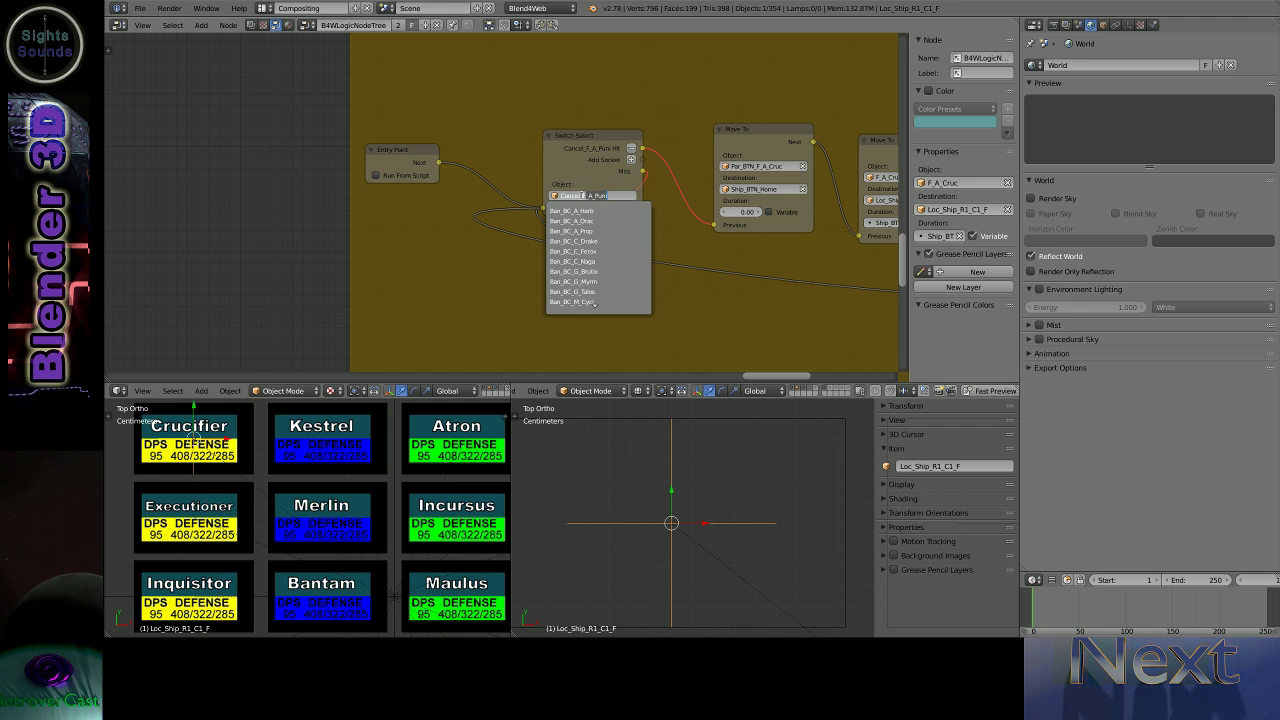
{"action": "key", "text": "Escape"}
{"action": "left_click", "coordinate": [760, 166]}
{"action": "key", "text": "Escape"}
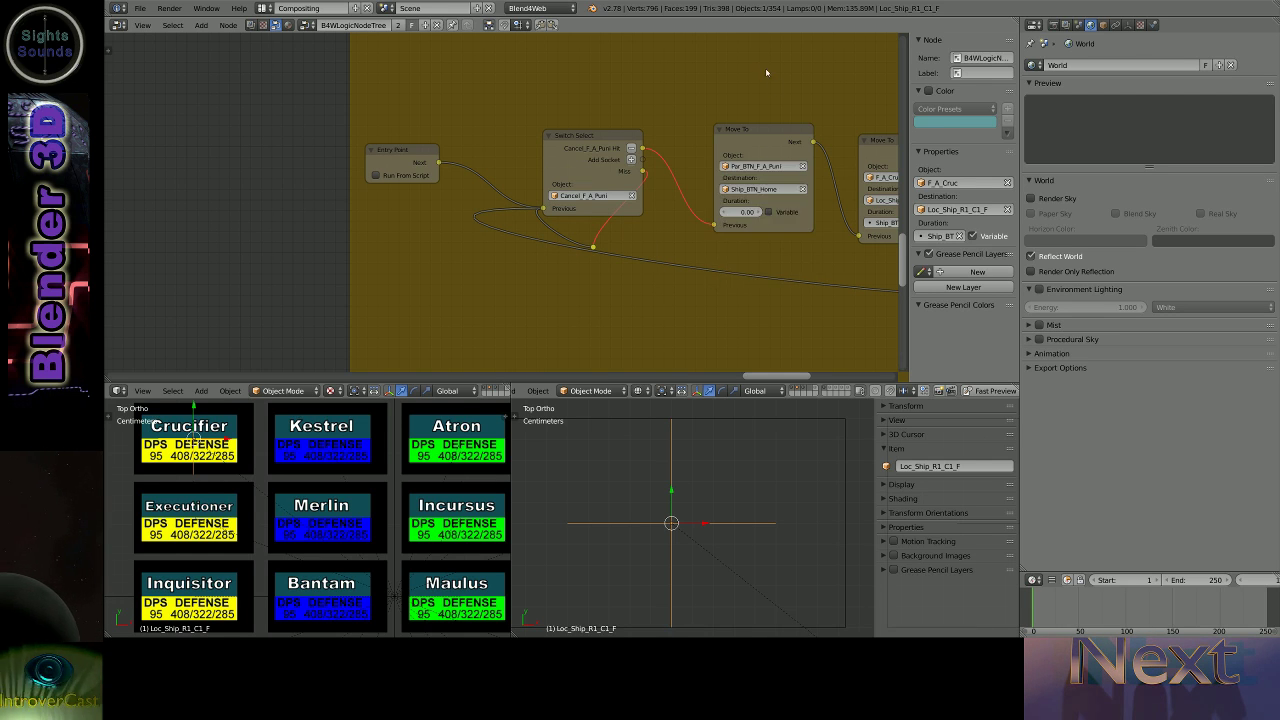
{"action": "middle_click_drag", "start_coordinate": [896, 180], "coordinate": [506, 256]}
{"action": "left_click", "coordinate": [526, 276]}
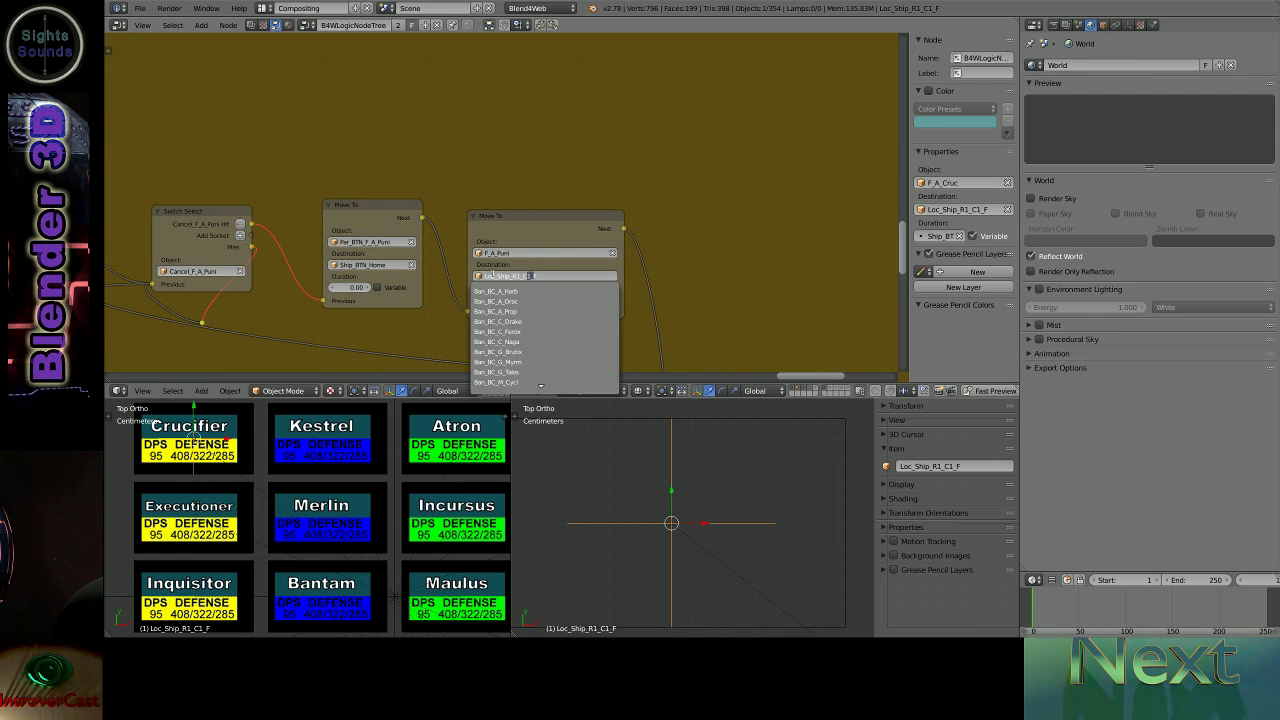
{"action": "left_click", "coordinate": [533, 276]}
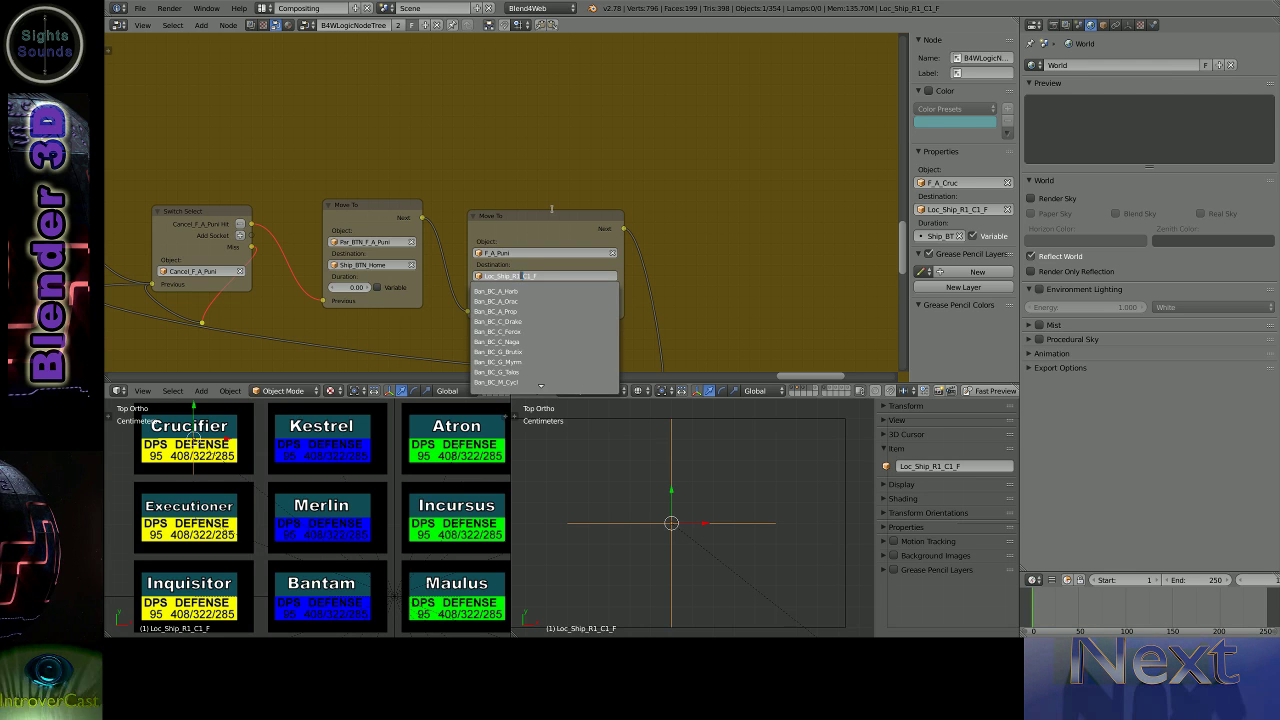
{"action": "type", "text": "4"}
{"action": "key", "text": "Return"}
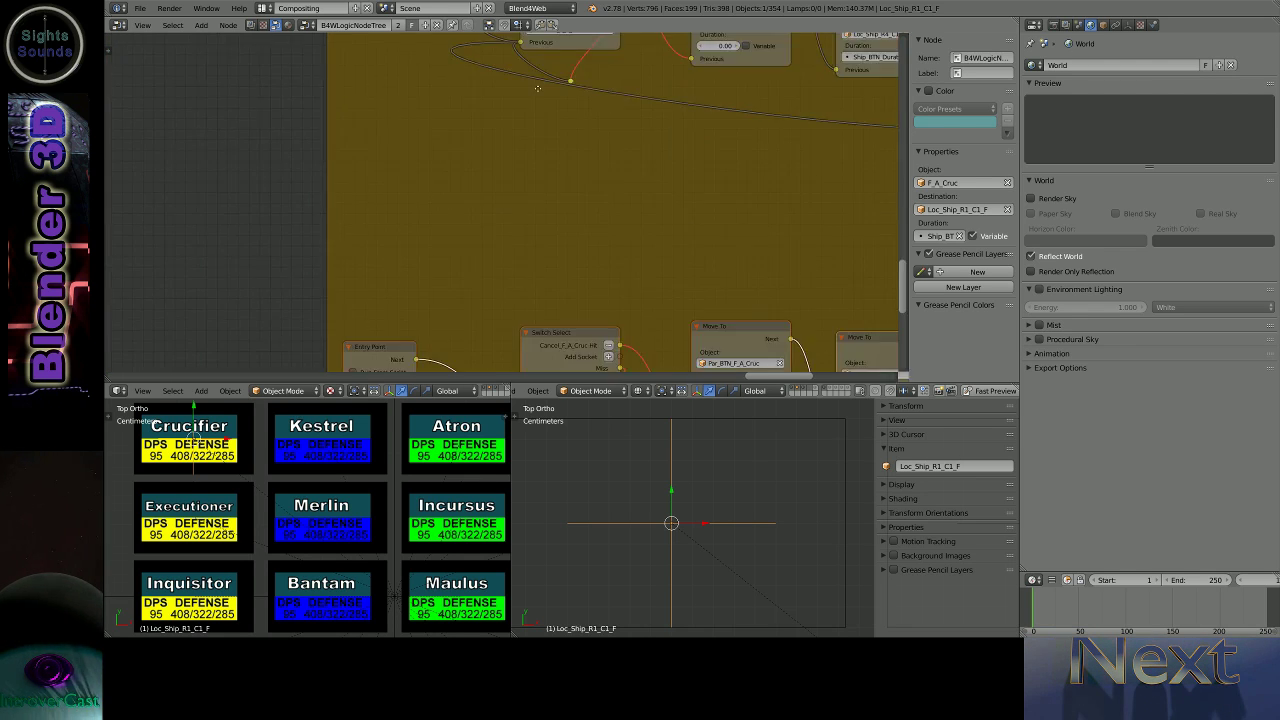
- Wire the Tormentor chain to Cancel_F_A_Torm, Par_BTN_F_A_Torm, F_A_Torm and Loc_Ship_R5_C1_F
{"action": "middle_click_drag", "start_coordinate": [387, 320], "coordinate": [186, 263]}
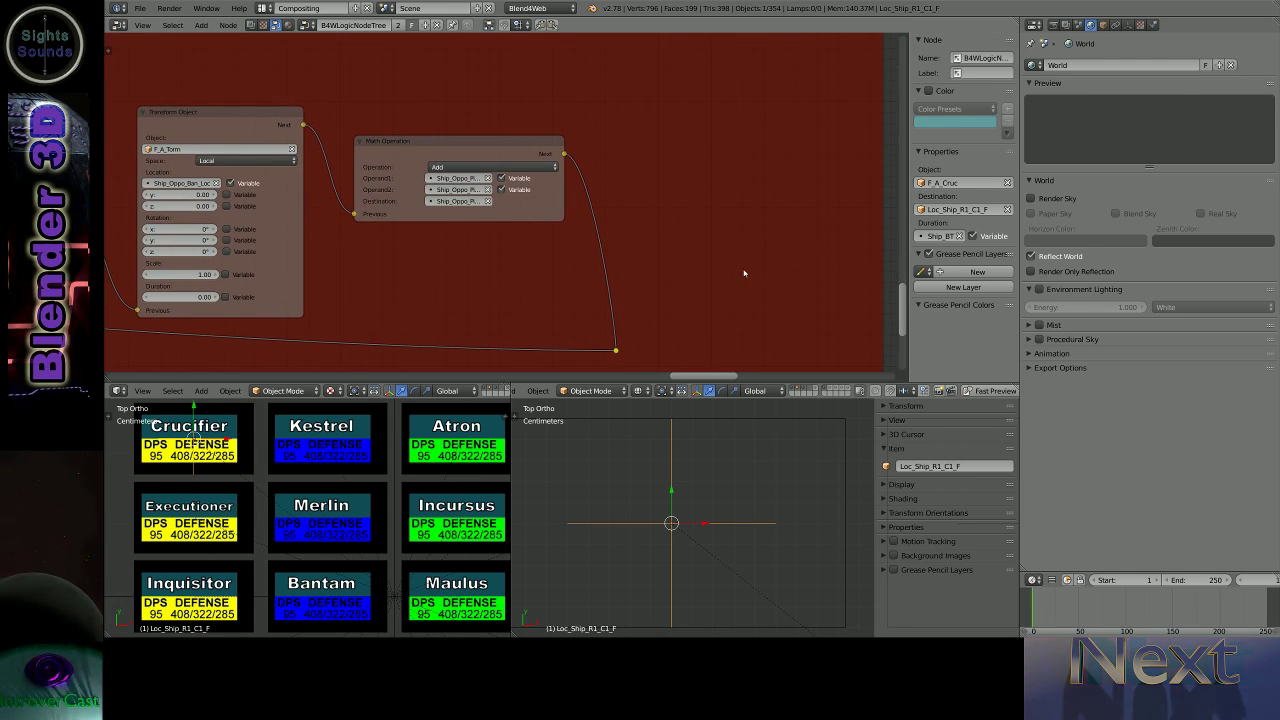
{"action": "mouse_move", "coordinate": [744, 273]}
{"action": "middle_mouse_down"}
{"action": "mouse_move", "coordinate": [560, 290]}
{"action": "mouse_move", "coordinate": [411, 256]}
{"action": "middle_mouse_up"}
{"action": "left_click", "coordinate": [411, 256]}
{"action": "left_click", "coordinate": [430, 271]}
{"action": "left_click", "coordinate": [595, 227]}
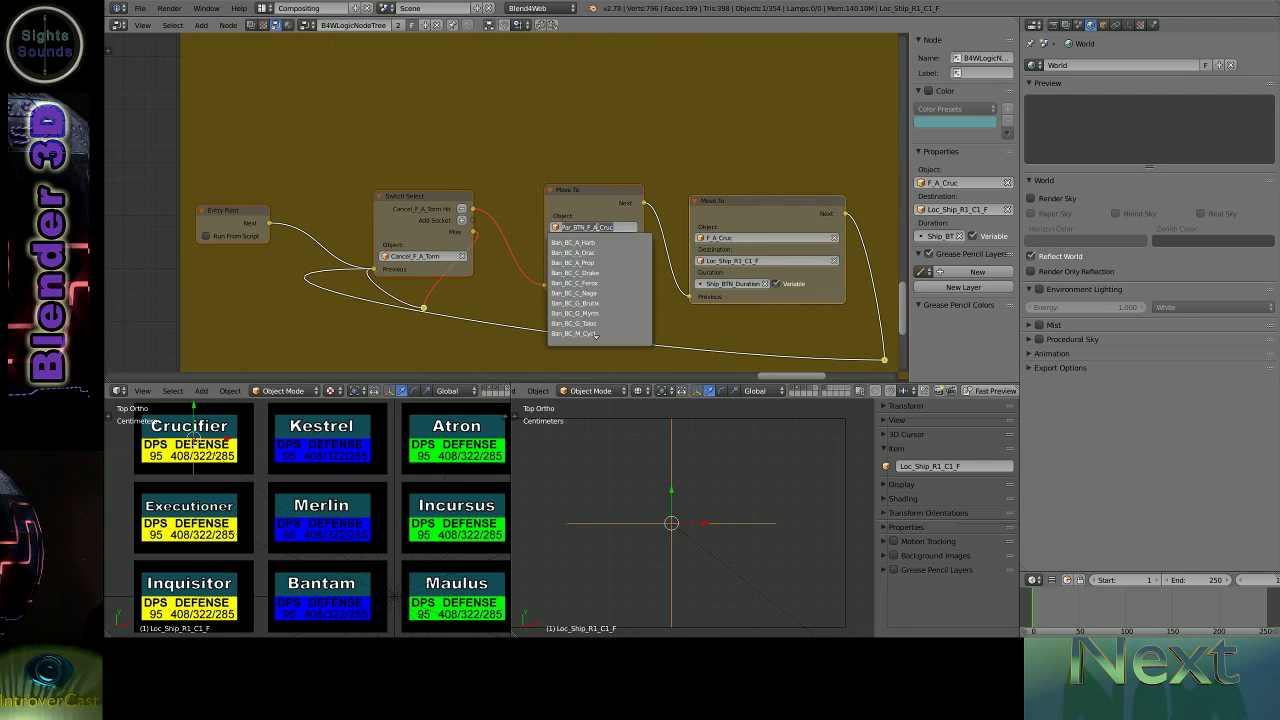
{"action": "left_click", "coordinate": [595, 300]}
{"action": "left_click", "coordinate": [767, 237]}
{"action": "left_click", "coordinate": [767, 284]}
{"action": "middle_click_drag", "start_coordinate": [767, 284], "coordinate": [569, 263]}
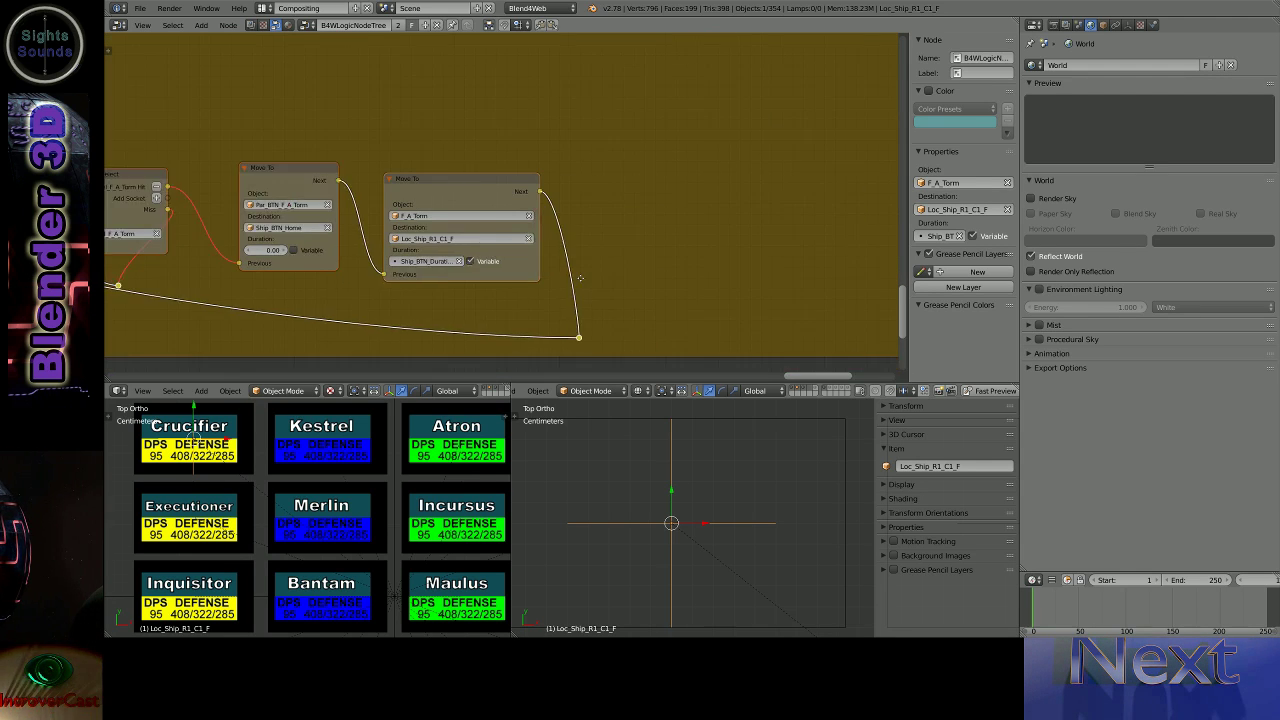
{"action": "left_click", "coordinate": [569, 240]}
{"action": "key", "text": "Return"}
- Launch the scene preview in the Blend4Web browser viewer
{"action": "scroll", "coordinate": [686, 116], "scroll_direction": "down", "scroll_amount": 3}
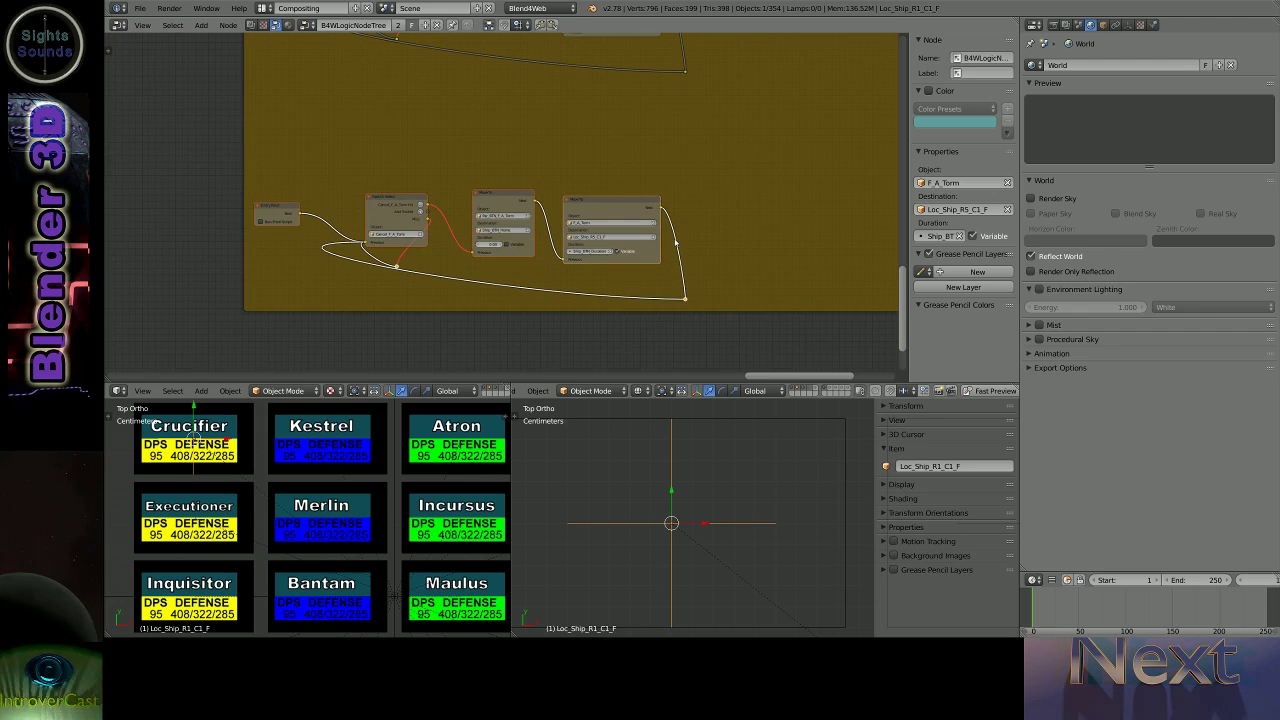
{"action": "scroll", "coordinate": [328, 252], "scroll_direction": "down", "scroll_amount": 2}
{"action": "left_click", "coordinate": [989, 390]}
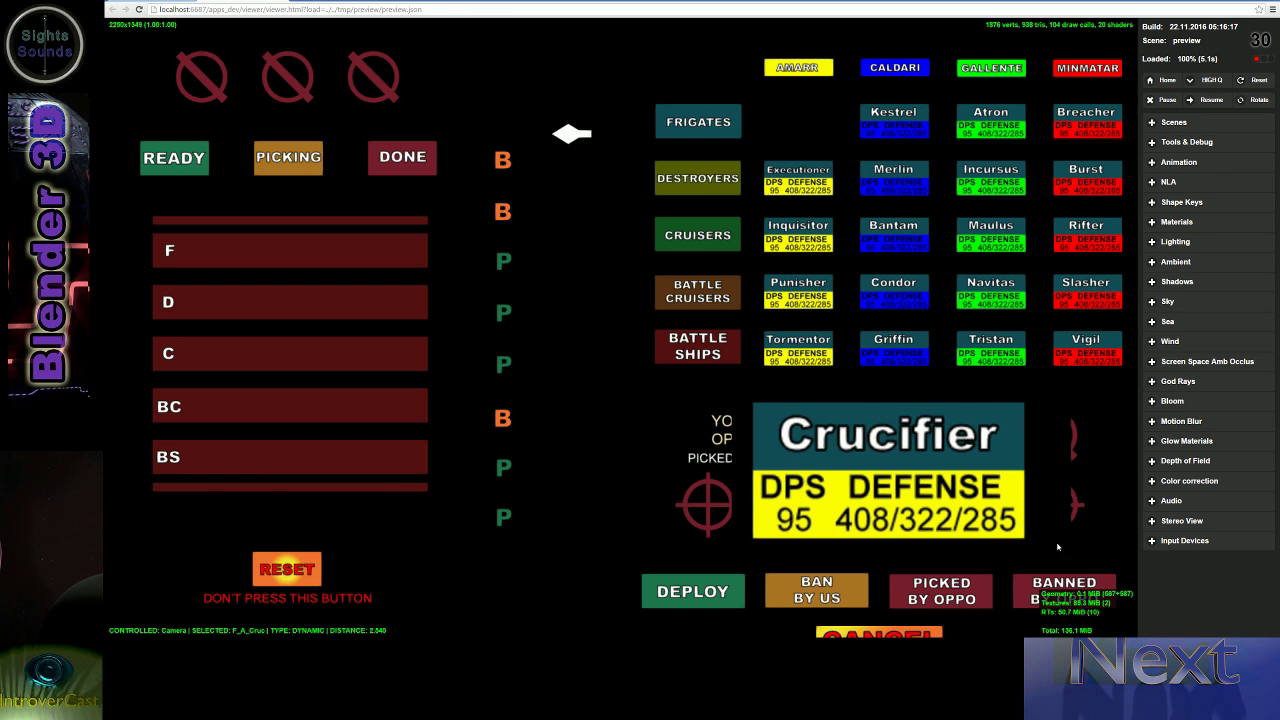
- Open the Executioner, Inquisitor, Punisher and Tormentor cards in turn, cancelling each back to the grid
{"action": "left_click", "coordinate": [798, 178]}
{"action": "left_click", "coordinate": [798, 232]}
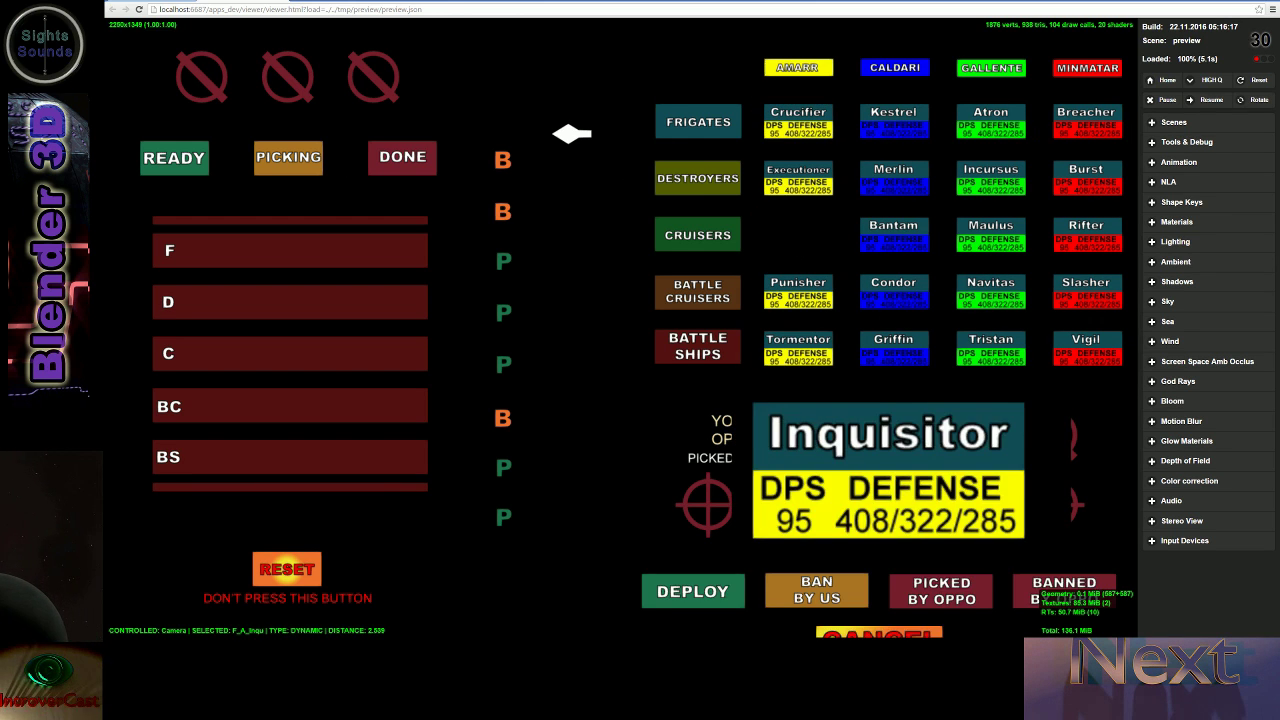
{"action": "left_click", "coordinate": [798, 290]}
{"action": "left_click", "coordinate": [798, 346]}
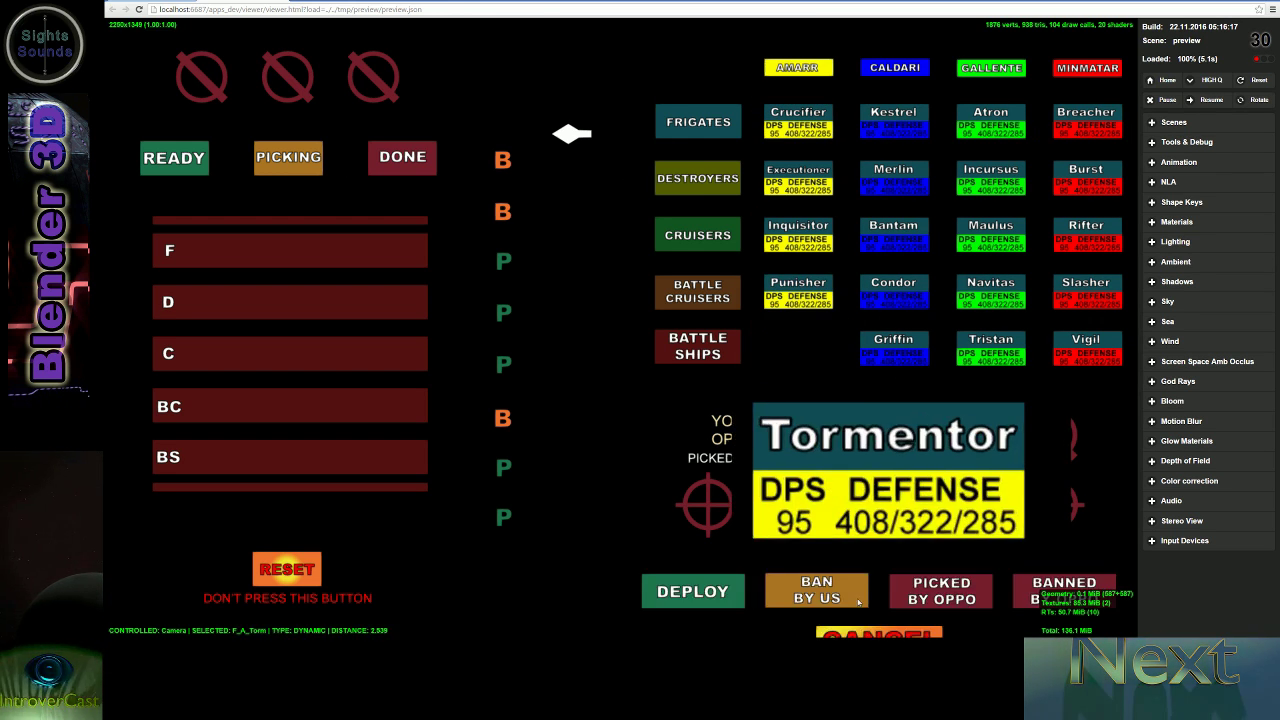
{"action": "left_click", "coordinate": [798, 232]}
{"action": "left_click", "coordinate": [760, 445]}
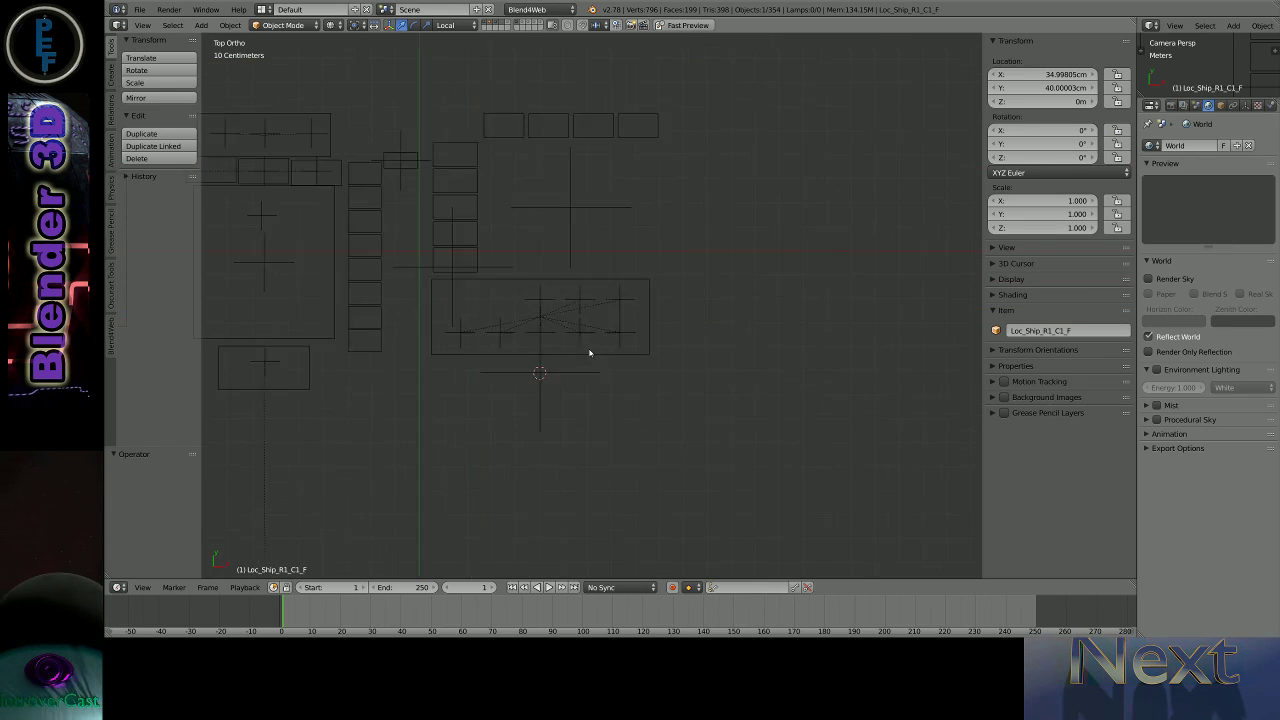
- Reposition Loc_BTN_Pick to Y -47cm, then select the Crucifier frigate in the viewer
{"action": "right_click", "coordinate": [540, 372]}
{"action": "scroll", "coordinate": [560, 380], "scroll_direction": "up", "scroll_amount": 3}
{"action": "scroll", "coordinate": [500, 414], "scroll_direction": "up", "scroll_amount": 3}
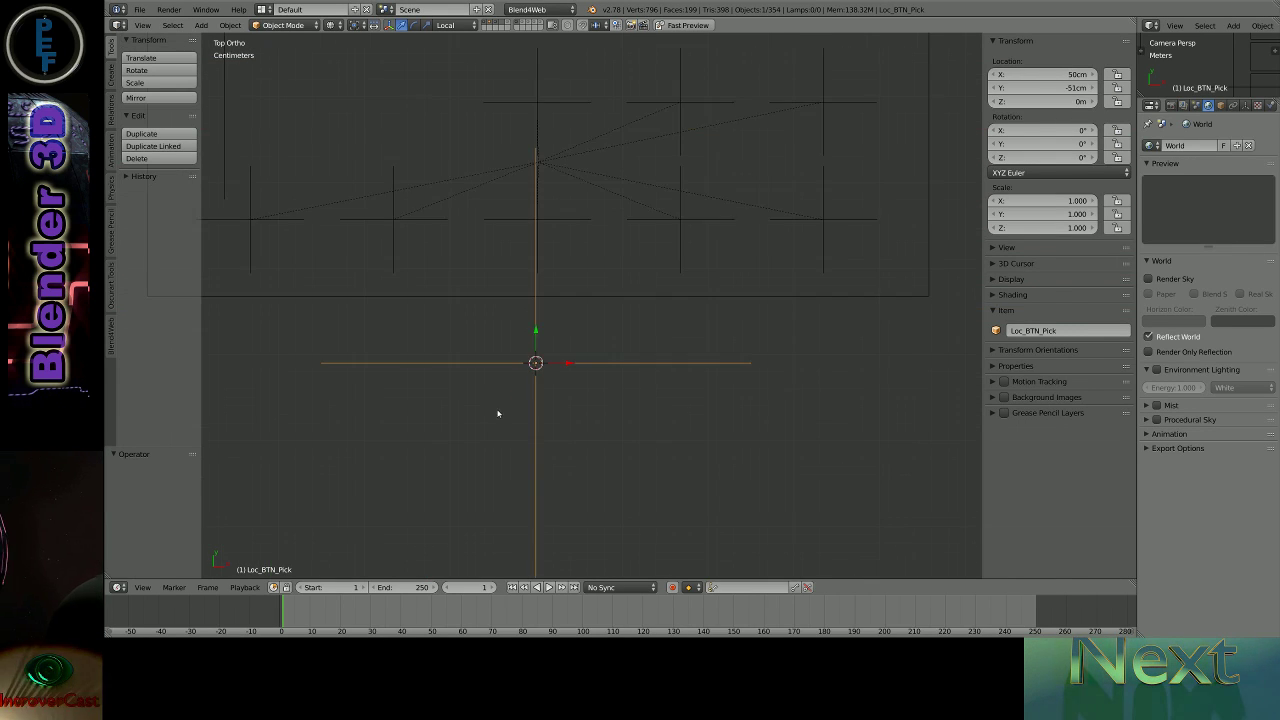
{"action": "scroll", "coordinate": [563, 340], "scroll_direction": "up", "scroll_amount": 3}
{"action": "key", "text": "g"}
{"action": "key", "text": "x"}
{"action": "key", "text": "x"}
{"action": "left_click", "coordinate": [566, 288]}
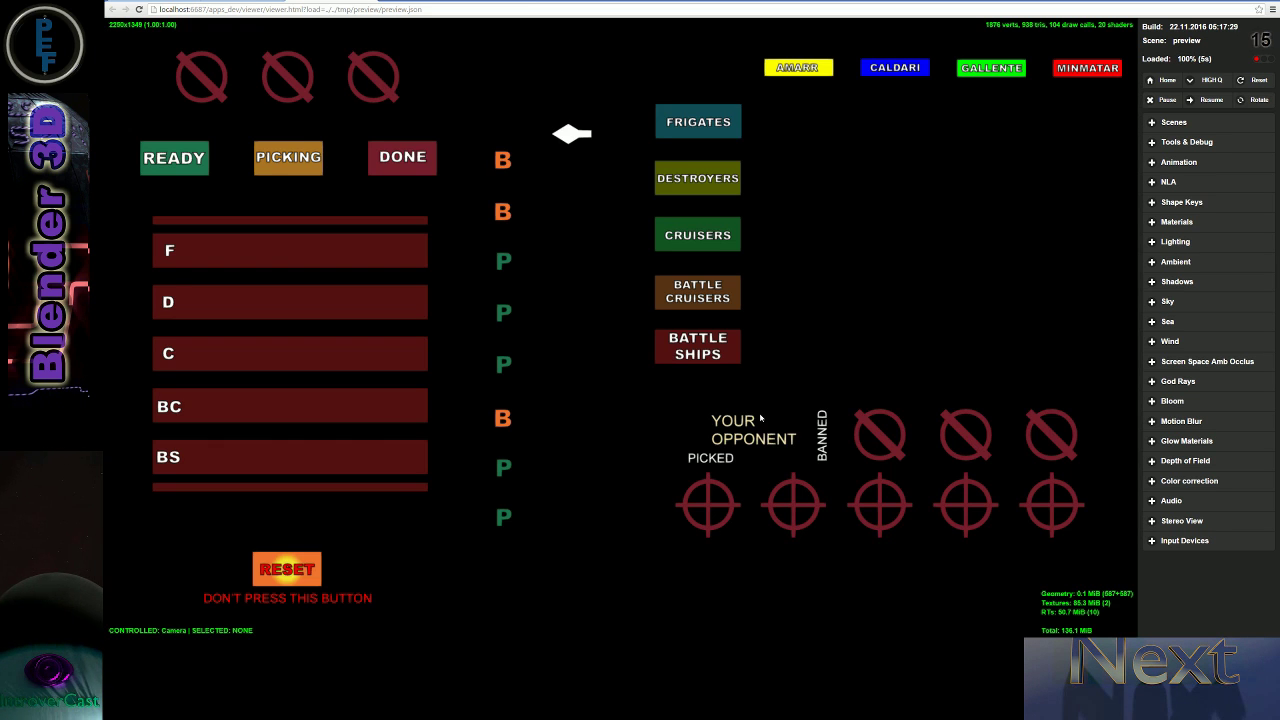
{"action": "left_click", "coordinate": [803, 124]}
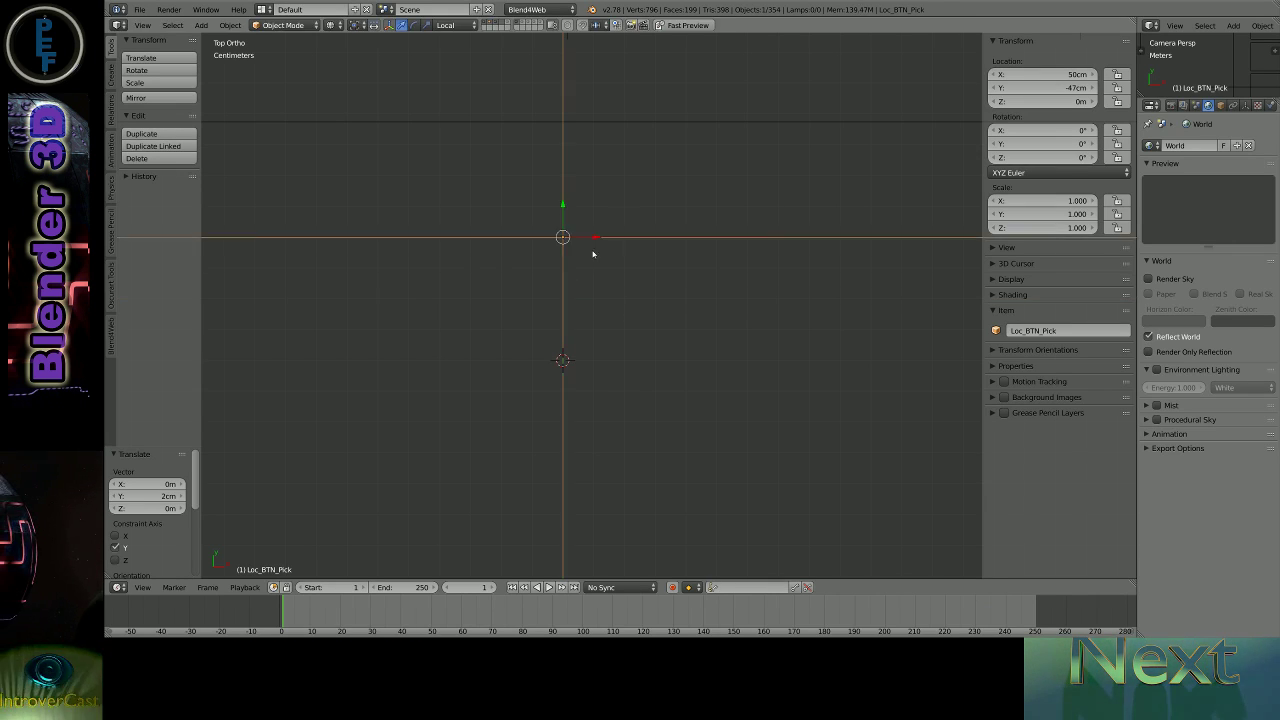
- In Top Ortho view, move Loc_Picked_Ship 1 cm along Y
{"action": "scroll", "coordinate": [620, 215], "scroll_direction": "down", "scroll_amount": 5}
{"action": "middle_click_drag", "start_coordinate": [646, 174], "coordinate": [301, 314]}
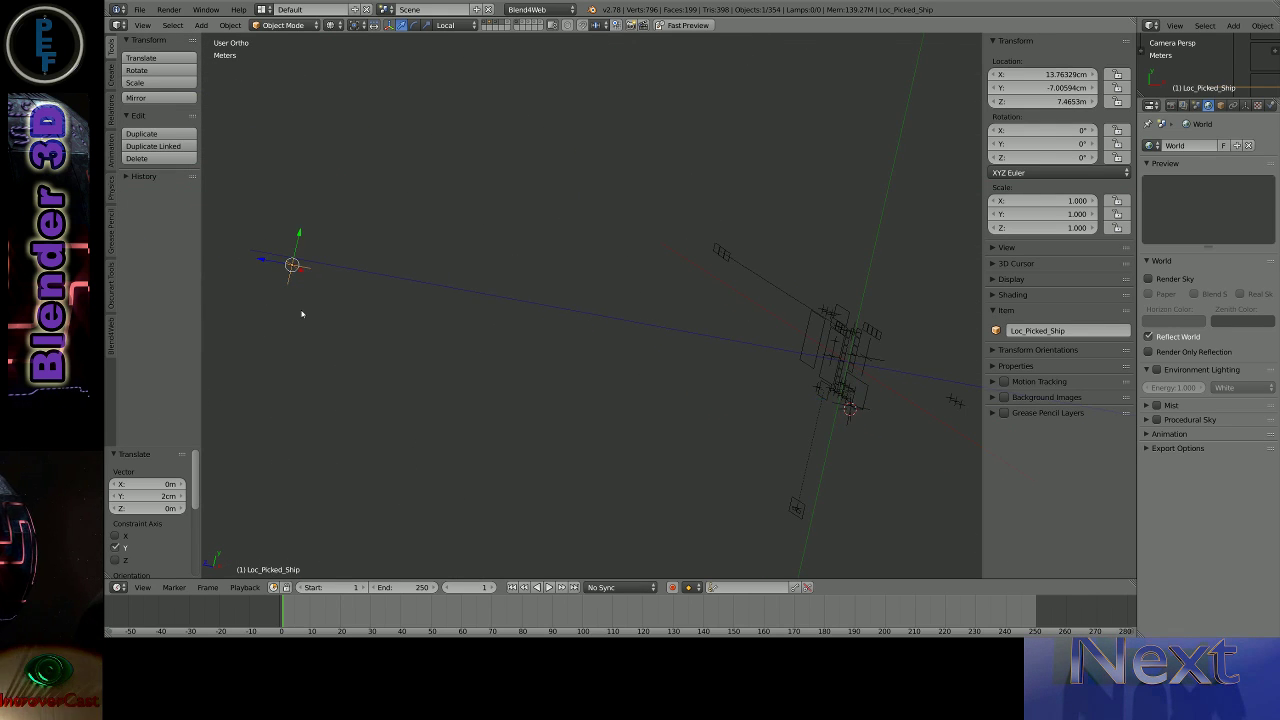
{"action": "key", "text": "KP_7"}
{"action": "scroll", "coordinate": [300, 290], "scroll_direction": "up", "scroll_amount": 5}
{"action": "key", "text": "g"}
{"action": "key", "text": "y"}
{"action": "key", "text": "1"}
{"action": "key", "text": "Return"}
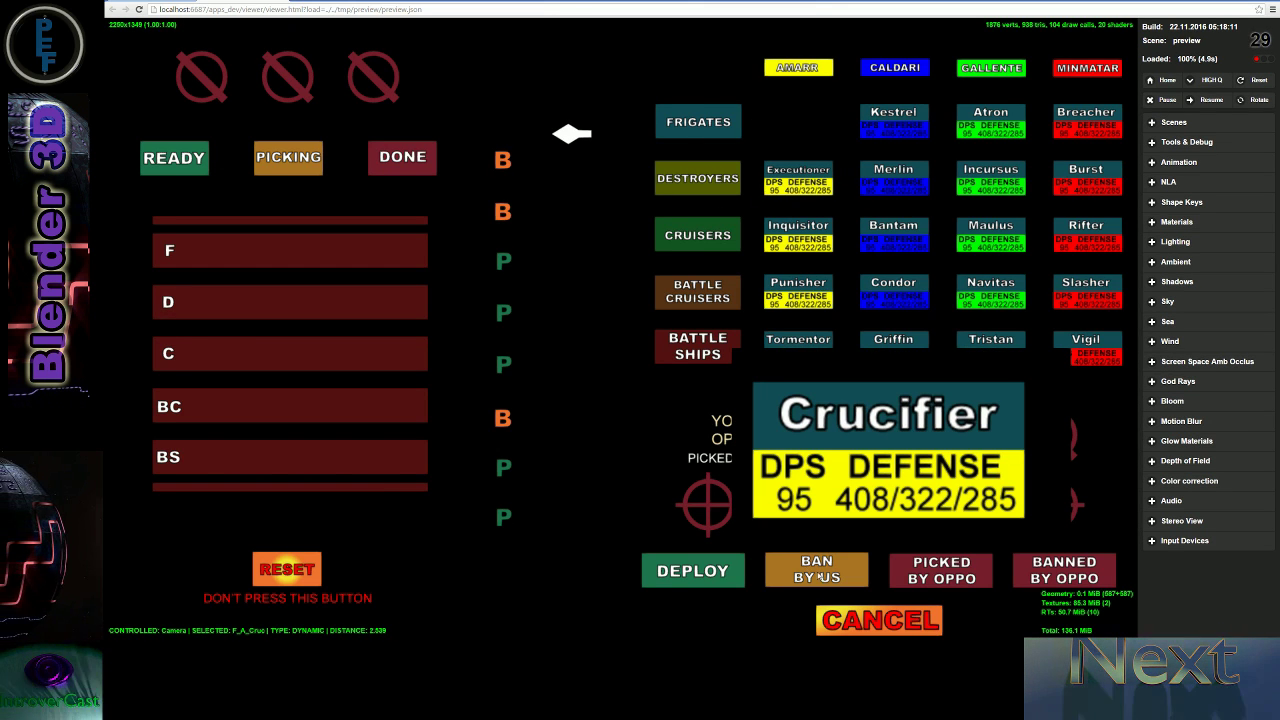
- Pick Crucifier, ban Tormentor, pick Inquisitor, cancel, mark Punisher opponent-banned, then show battlecruisers
{"action": "left_click", "coordinate": [866, 621]}
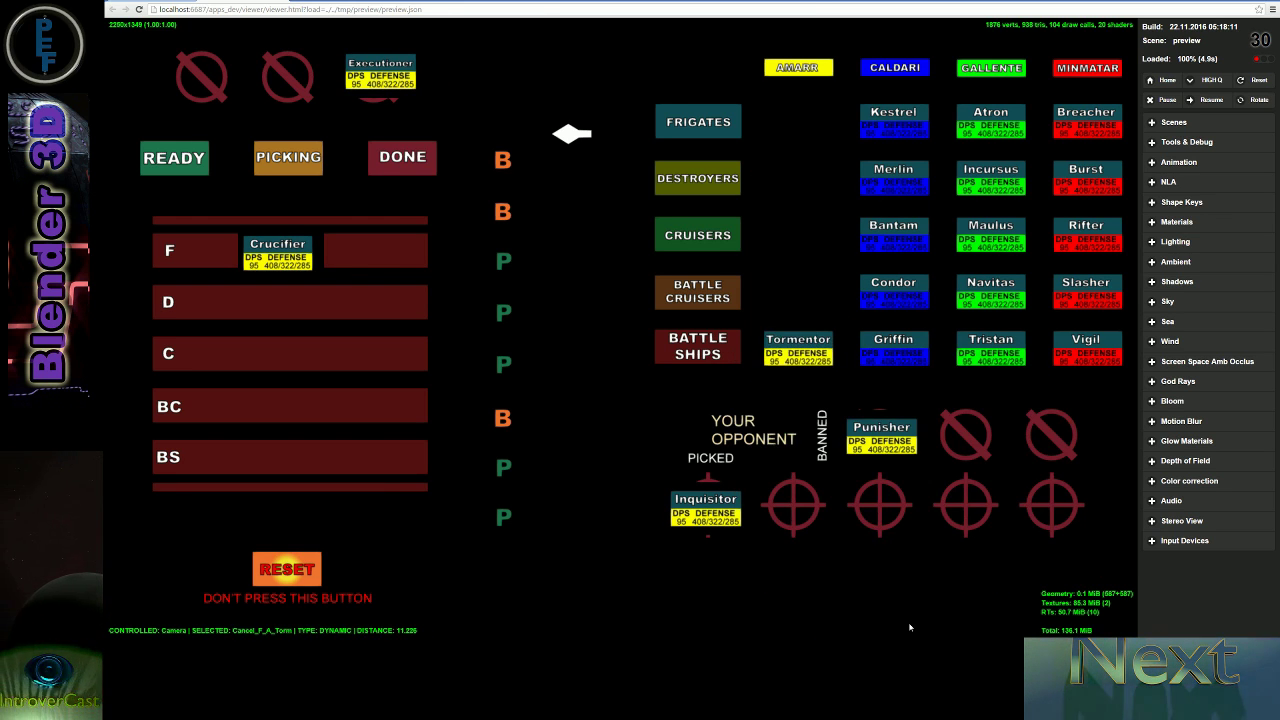
{"action": "left_click", "coordinate": [839, 564]}
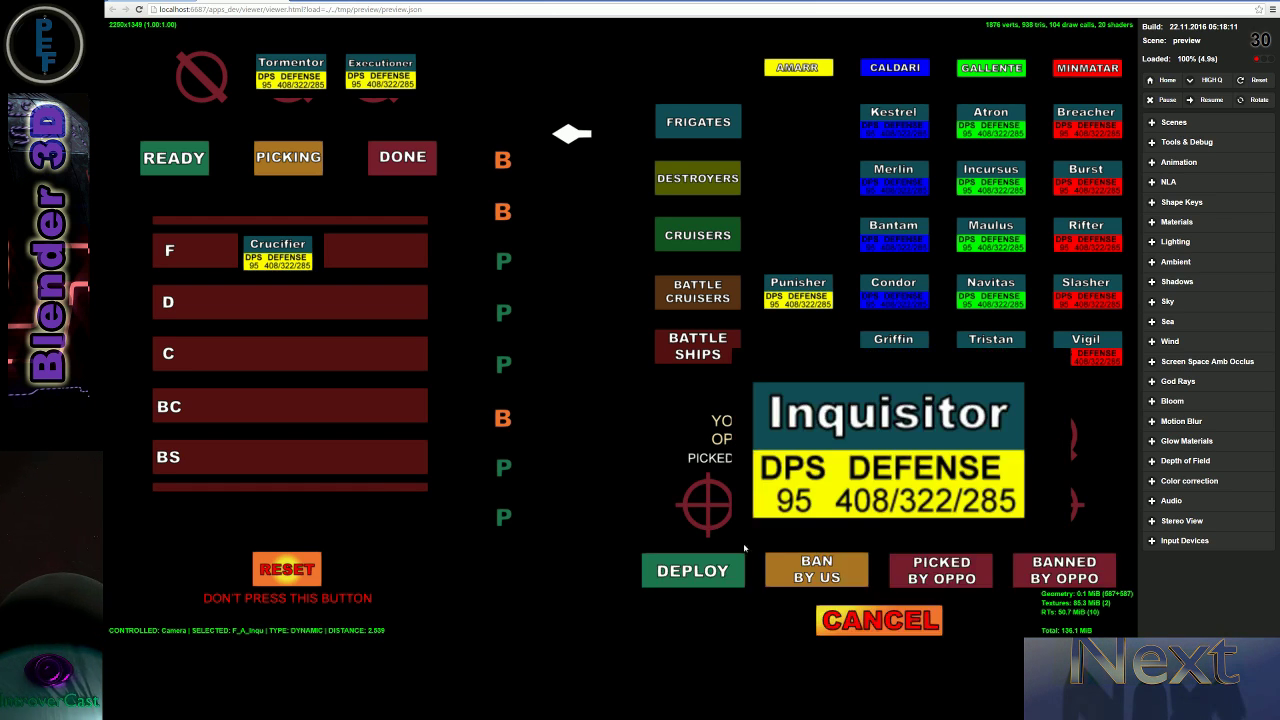
{"action": "left_click", "coordinate": [903, 619]}
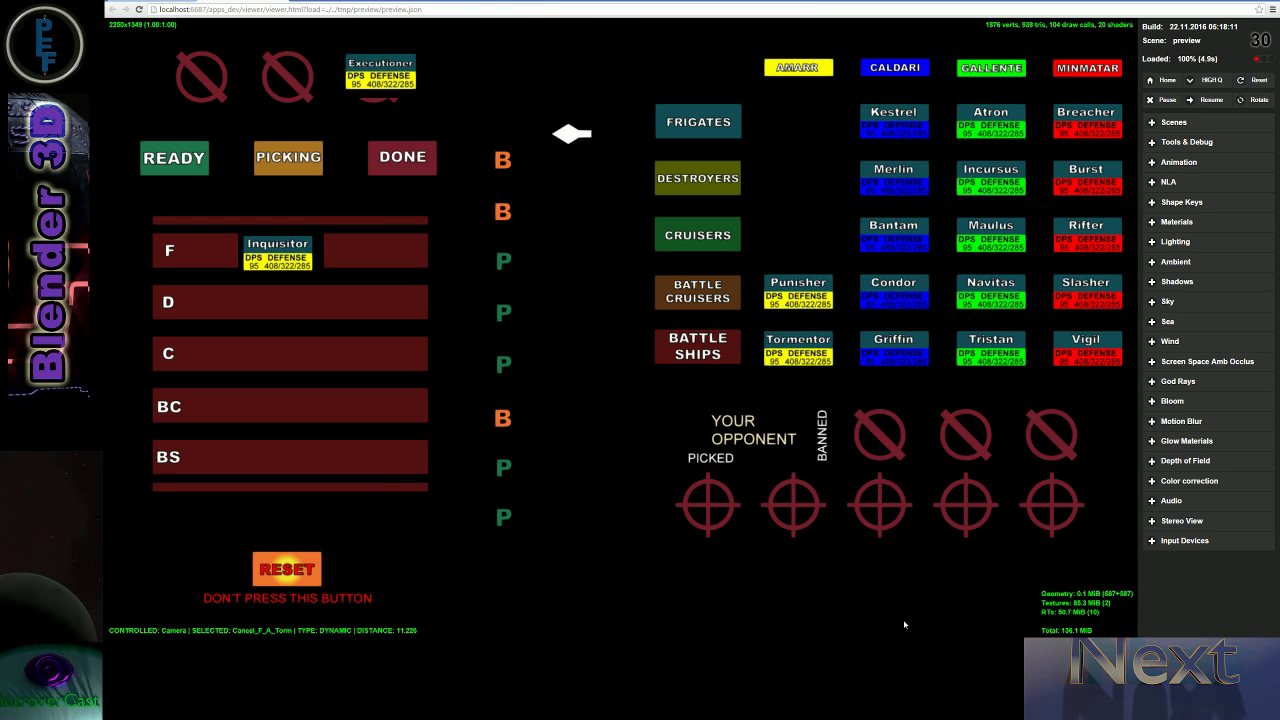
{"action": "left_click", "coordinate": [870, 618]}
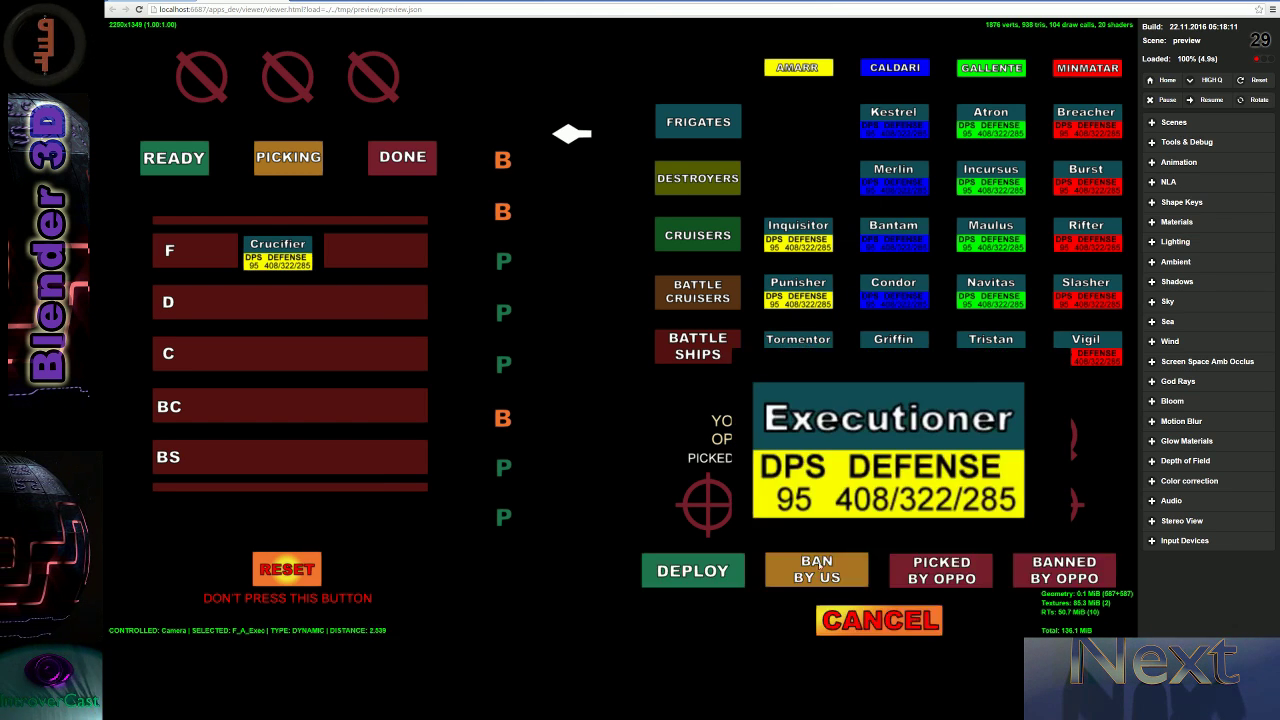
{"action": "left_click", "coordinate": [1034, 567]}
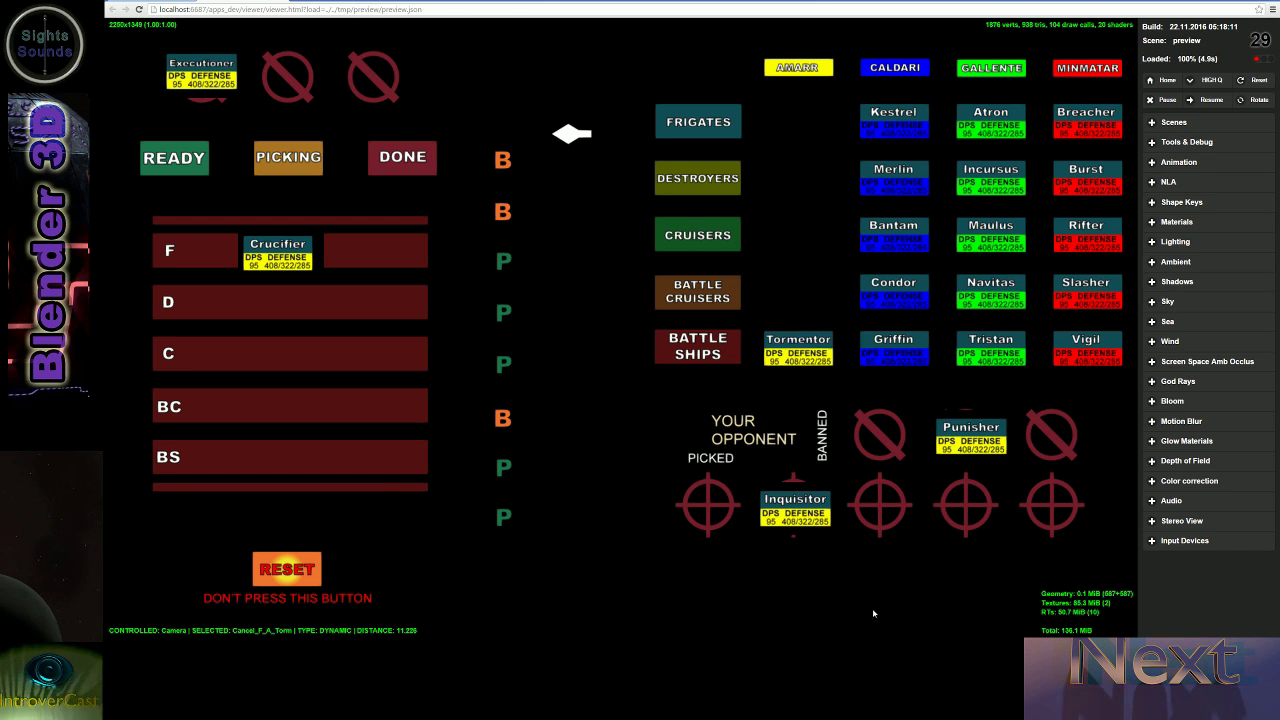
{"action": "left_click", "coordinate": [695, 178]}
{"action": "left_click", "coordinate": [686, 129]}
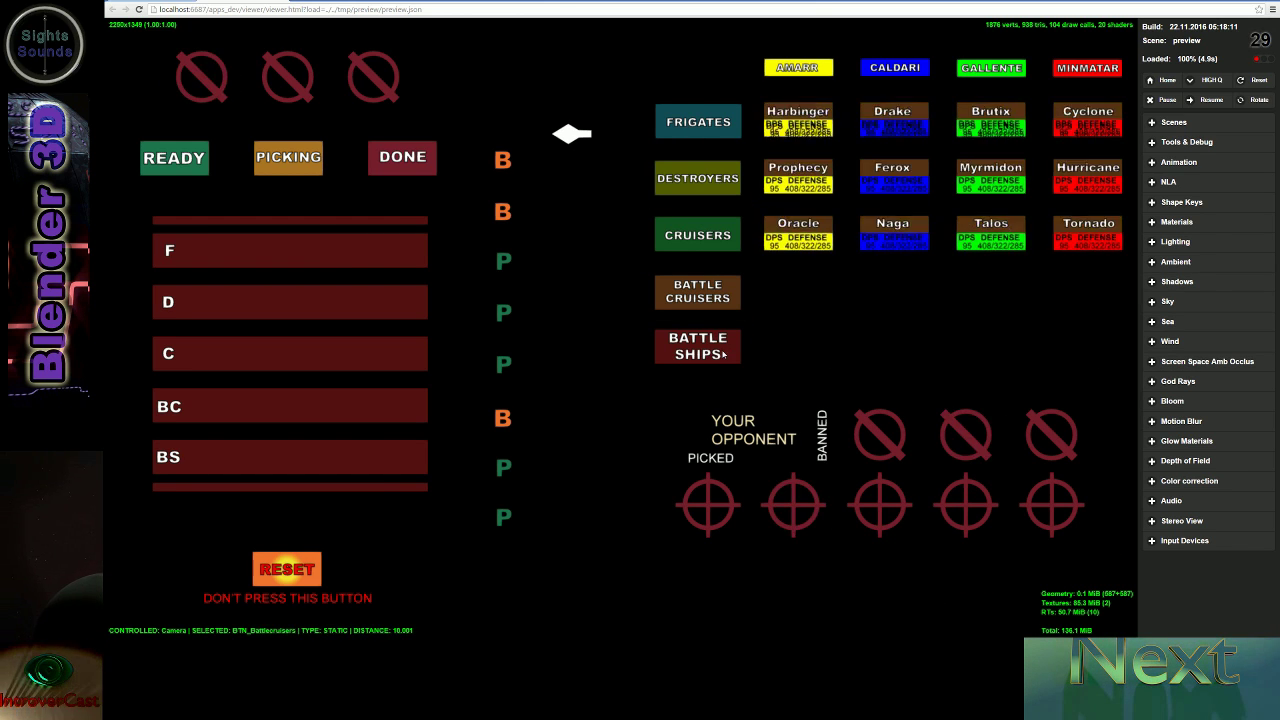
- Back in Blender, narrow the yellow node frame to fit its nodes
{"action": "key", "text": "alt+Tab"}
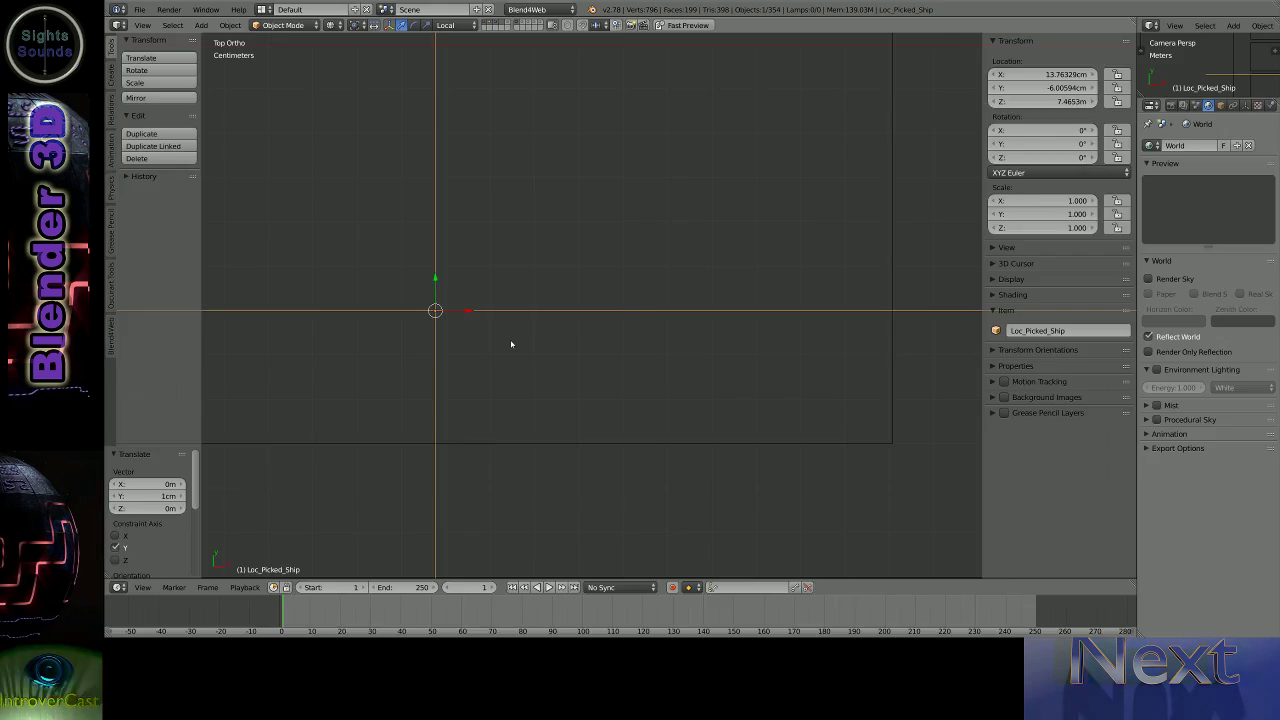
{"action": "mouse_move", "coordinate": [511, 344]}
{"action": "middle_mouse_down"}
{"action": "mouse_move", "coordinate": [471, 155]}
{"action": "mouse_move", "coordinate": [349, 167]}
{"action": "middle_mouse_up"}
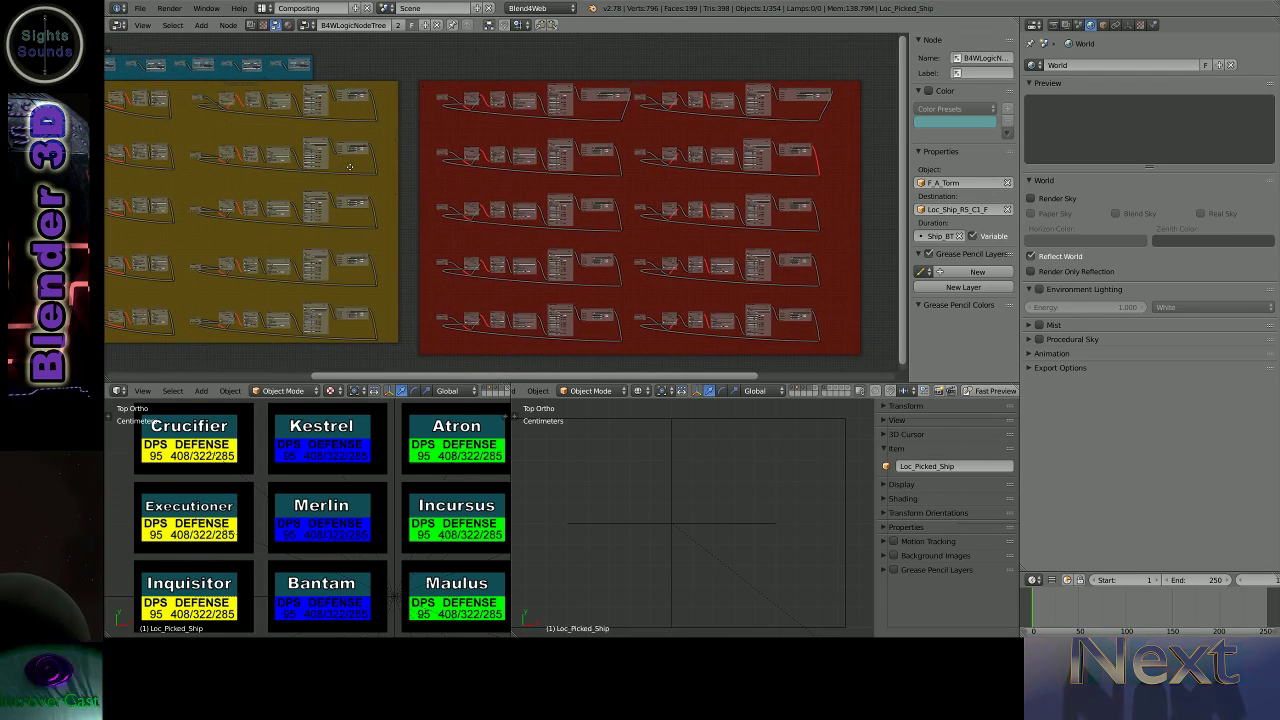
{"action": "scroll", "coordinate": [339, 271], "scroll_direction": "down", "scroll_amount": 2}
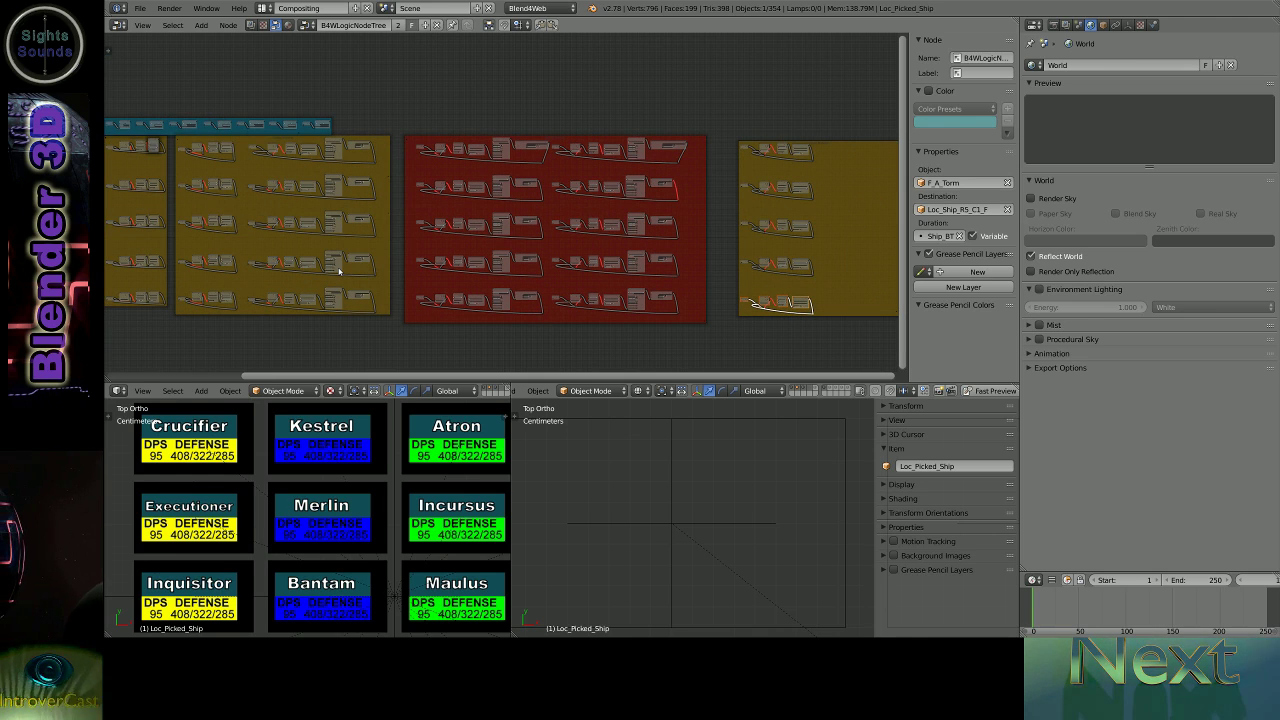
{"action": "middle_click_drag", "start_coordinate": [641, 222], "coordinate": [371, 222]}
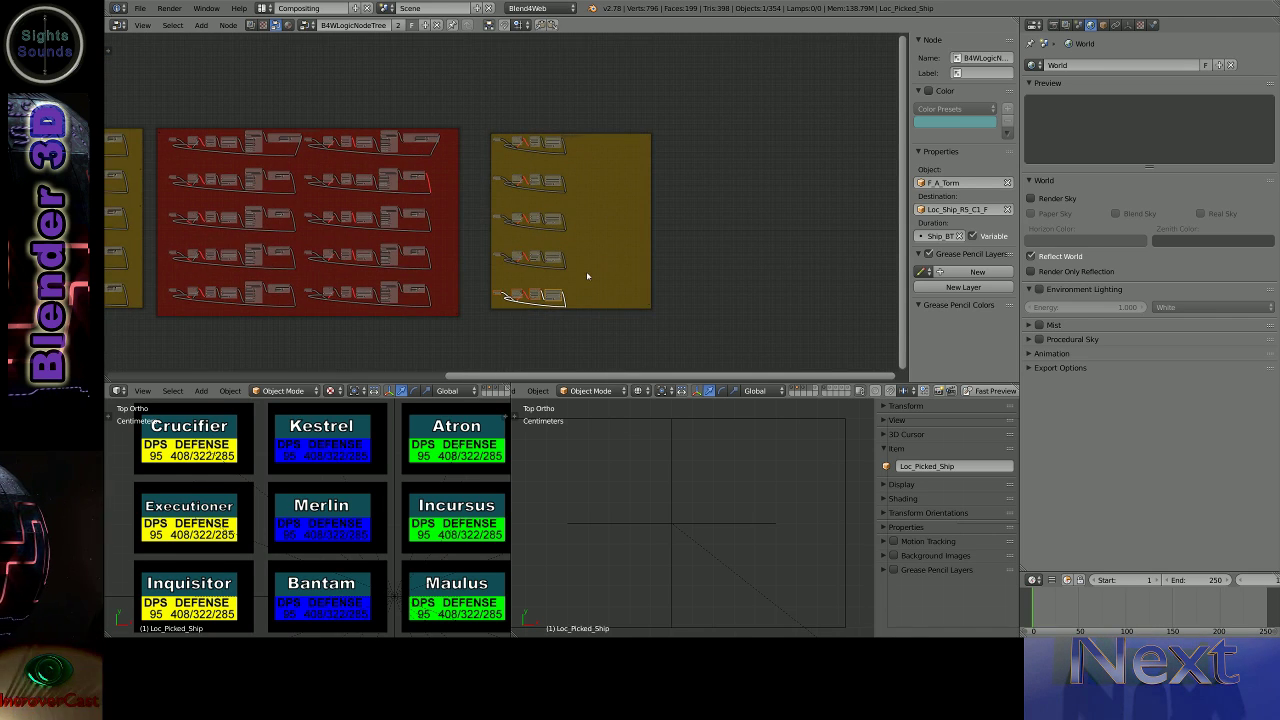
{"action": "scroll", "coordinate": [586, 271], "scroll_direction": "up", "scroll_amount": 1}
{"action": "scroll", "coordinate": [586, 271], "scroll_direction": "up", "scroll_amount": 2}
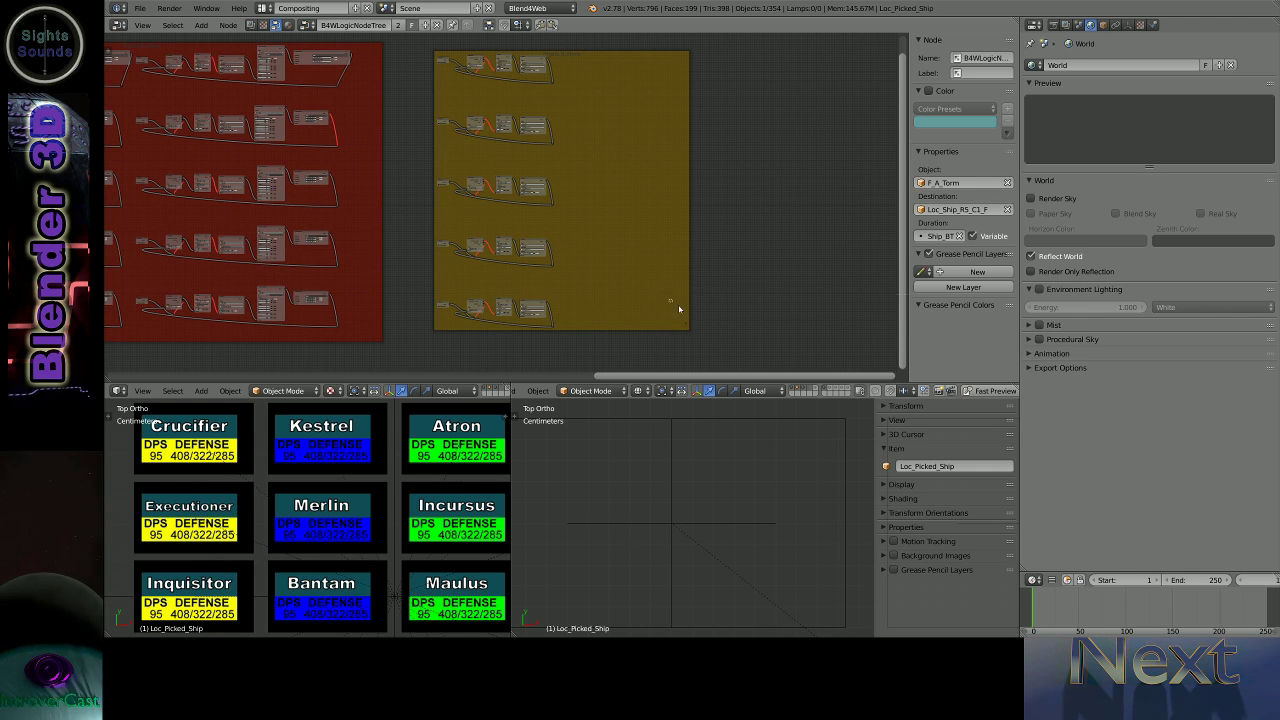
{"action": "left_click_drag", "start_coordinate": [677, 306], "coordinate": [599, 336]}
- Move the yellow frame beside the red frame and shift the red frame against it
{"action": "middle_click_drag", "start_coordinate": [600, 341], "coordinate": [847, 341]}
{"action": "left_click_drag", "start_coordinate": [689, 129], "coordinate": [624, 133]}
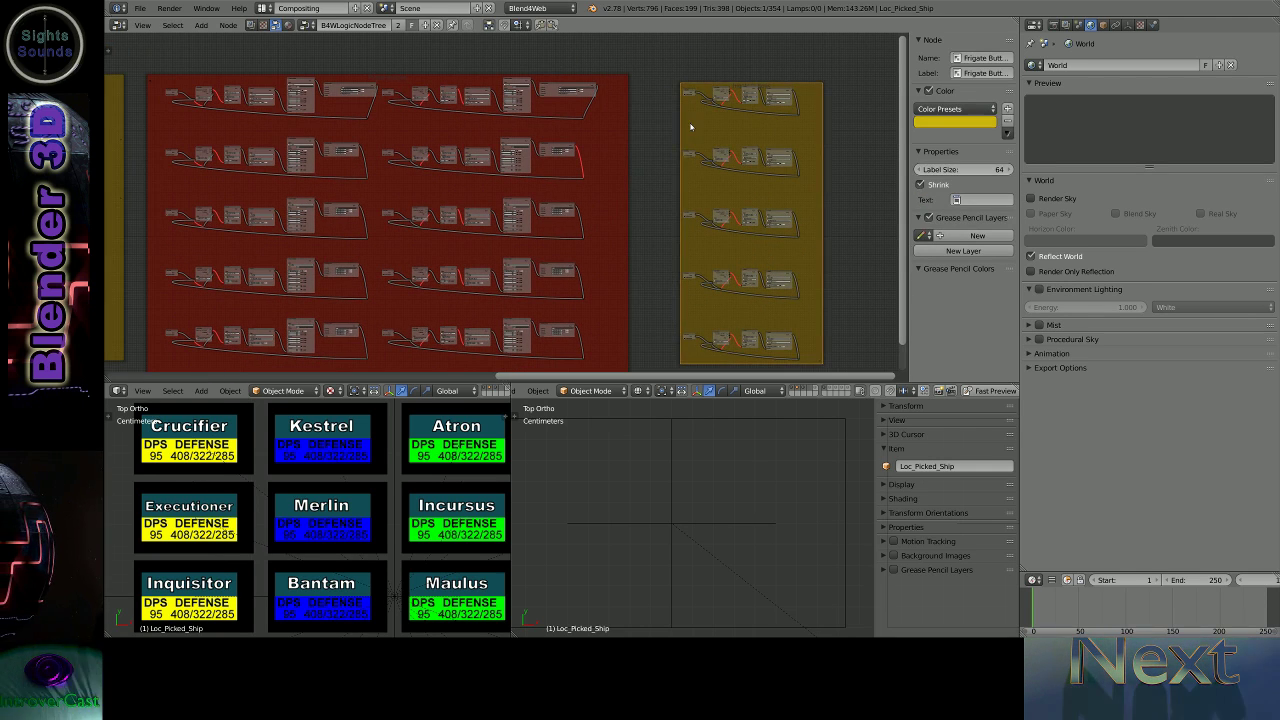
{"action": "middle_click_drag", "start_coordinate": [130, 166], "coordinate": [594, 191]}
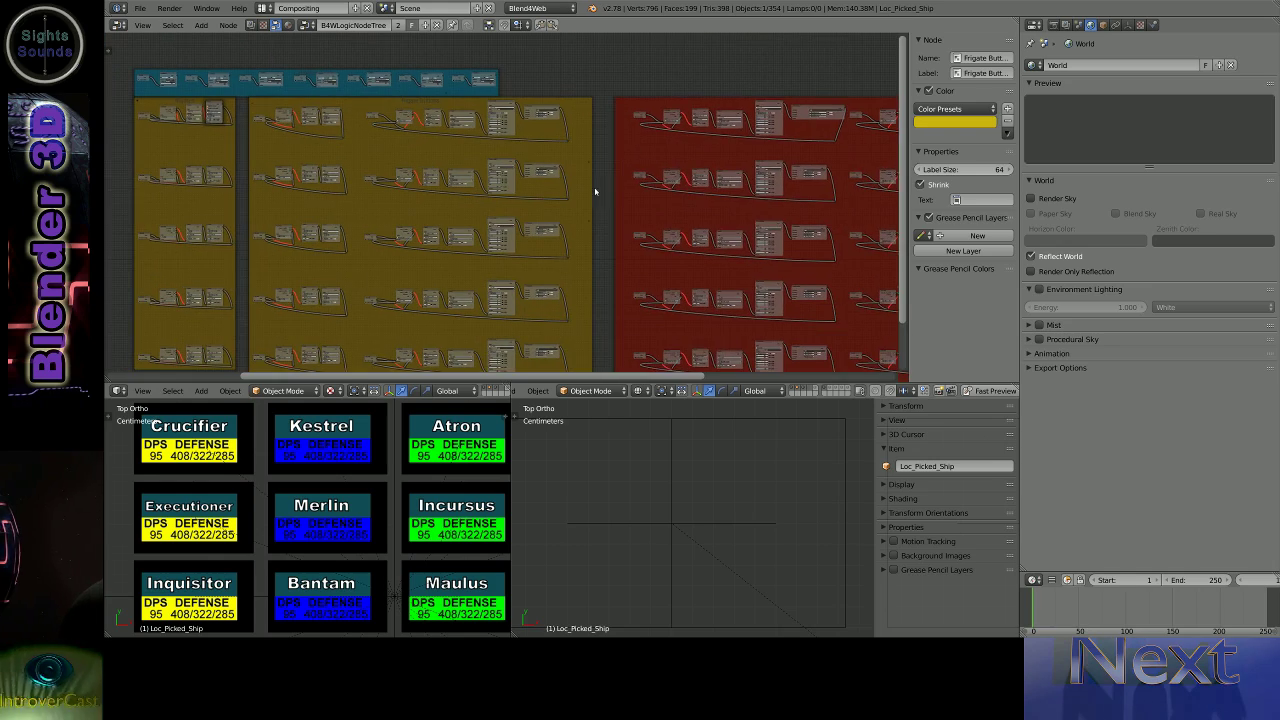
{"action": "left_click_drag", "start_coordinate": [622, 152], "coordinate": [585, 152]}
{"action": "scroll", "coordinate": [585, 152], "scroll_direction": "down", "scroll_amount": 2}
{"action": "scroll", "coordinate": [570, 250], "scroll_direction": "up", "scroll_amount": 3}
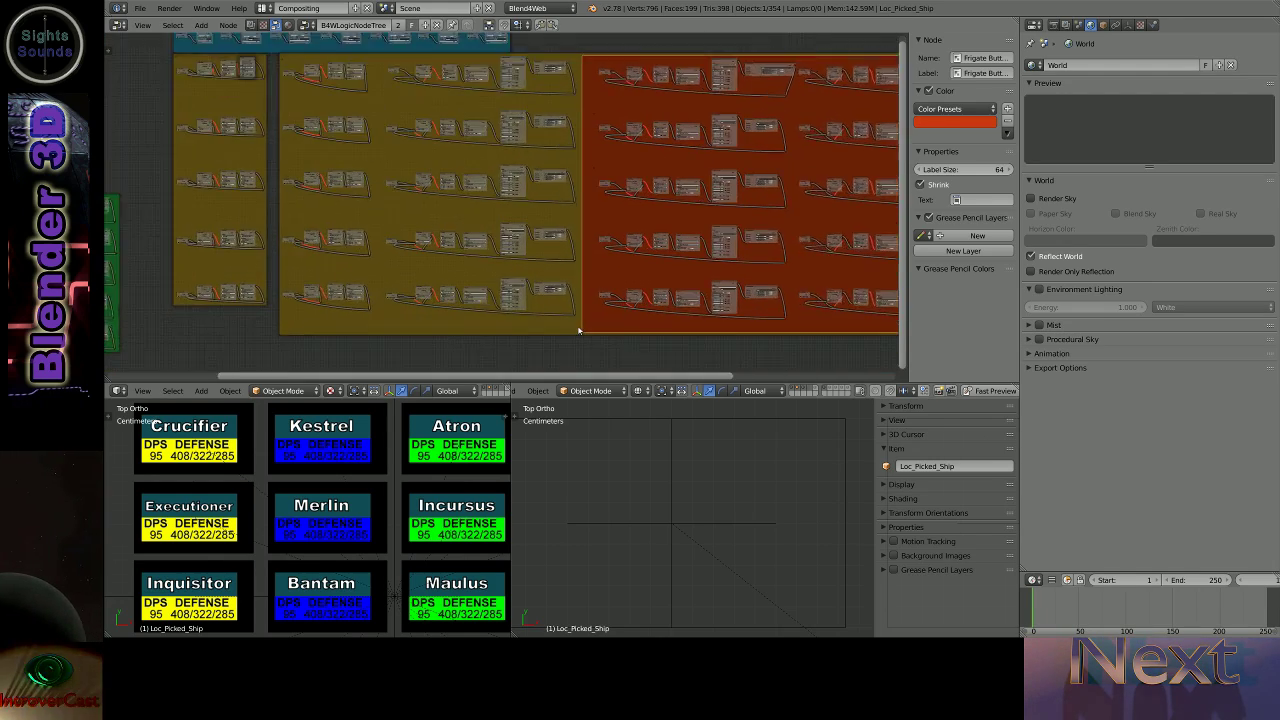
- Box-select the frame nodes, start and cancel a move, and begin adding a reroute node
{"action": "key", "text": "b"}
{"action": "scroll", "coordinate": [555, 327], "scroll_direction": "right", "scroll_amount": 3, "text": "ctrl"}
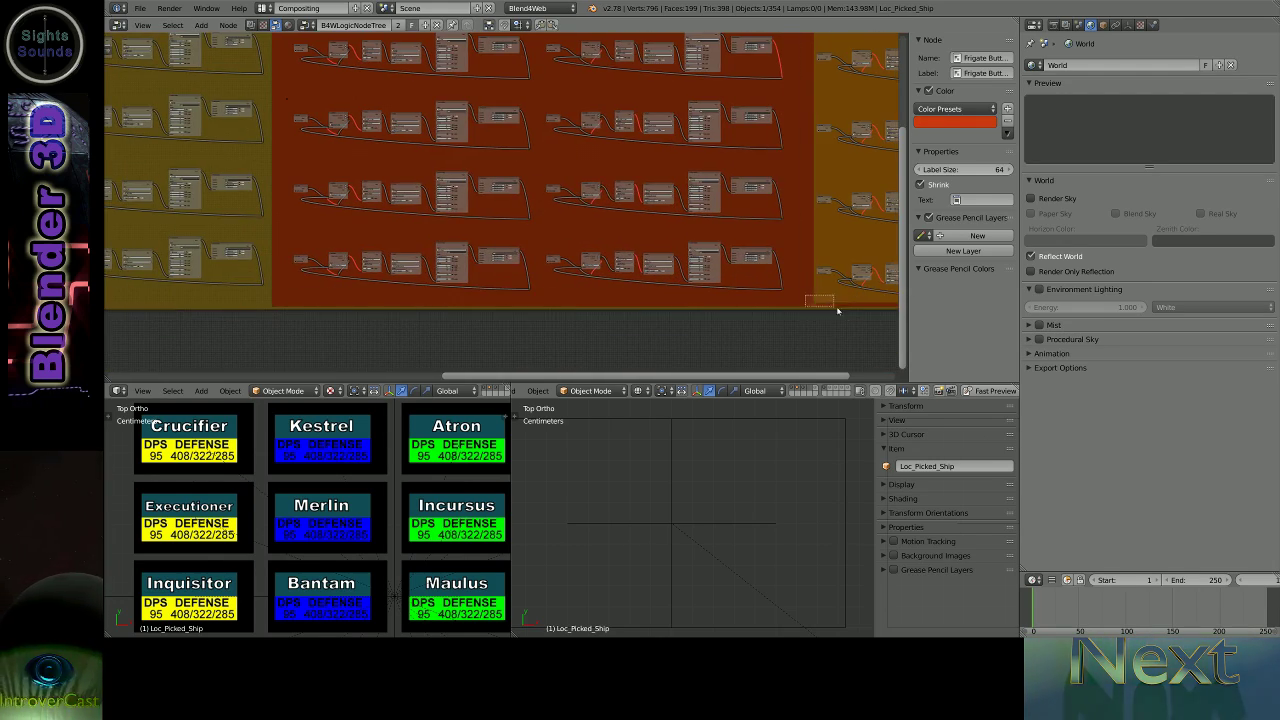
{"action": "scroll", "coordinate": [486, 286], "scroll_direction": "right", "scroll_amount": 3, "text": "ctrl"}
{"action": "key", "text": "g"}
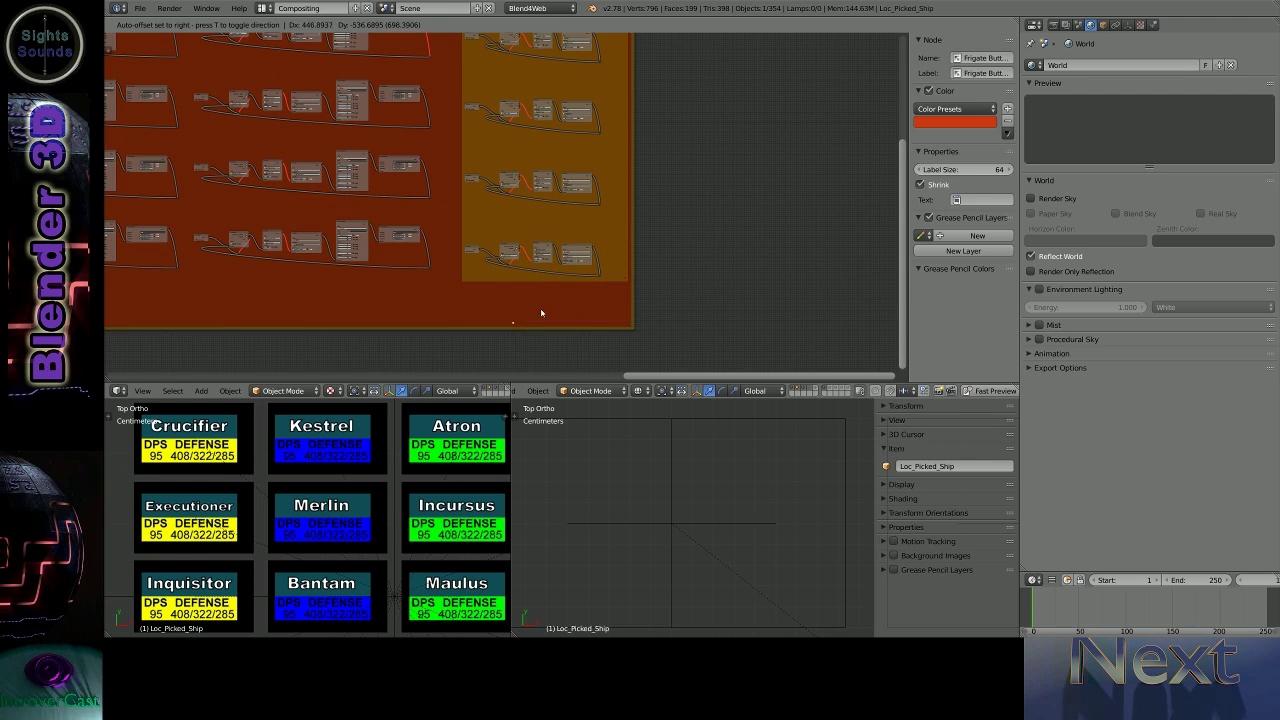
{"action": "key", "text": "Escape"}
{"action": "scroll", "coordinate": [509, 287], "scroll_direction": "left", "scroll_amount": 3, "text": "ctrl"}
{"action": "scroll", "coordinate": [340, 258], "scroll_direction": "left", "scroll_amount": 2, "text": "ctrl"}
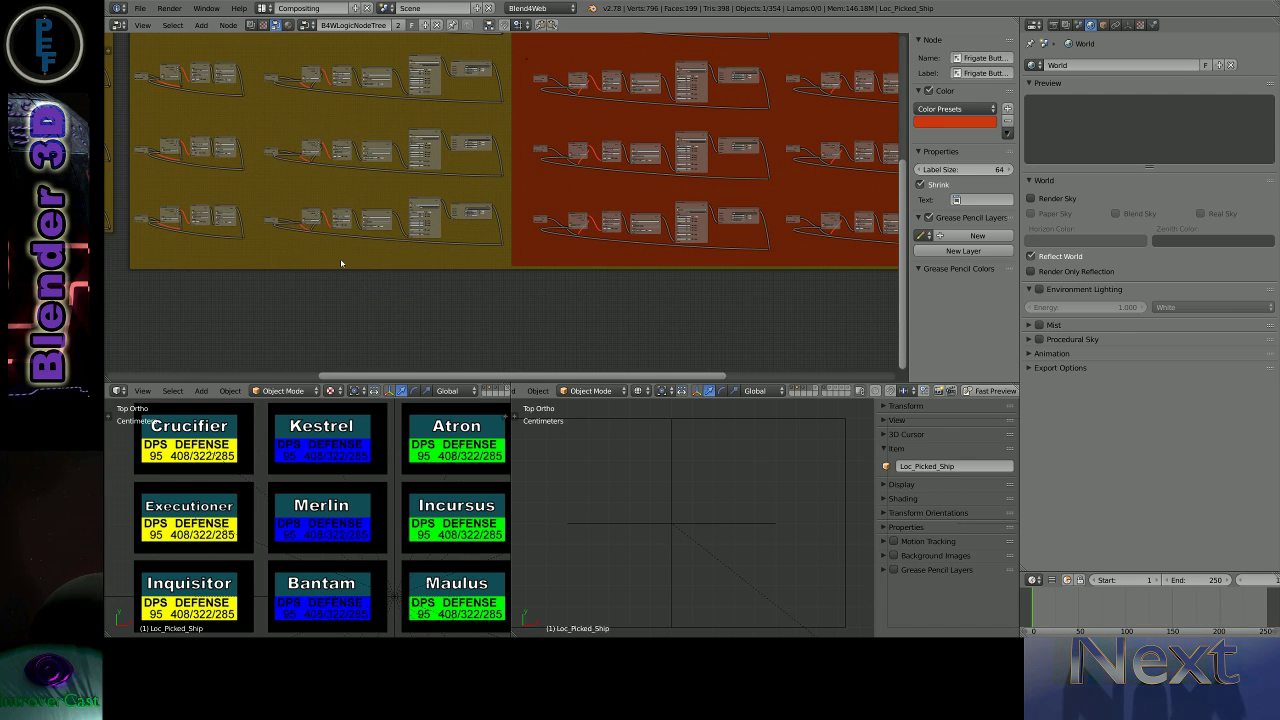
{"action": "key", "text": "shift+a"}
- Add two reroute nodes and place them inside the frame
{"action": "left_click", "coordinate": [385, 268]}
{"action": "key", "text": "g"}
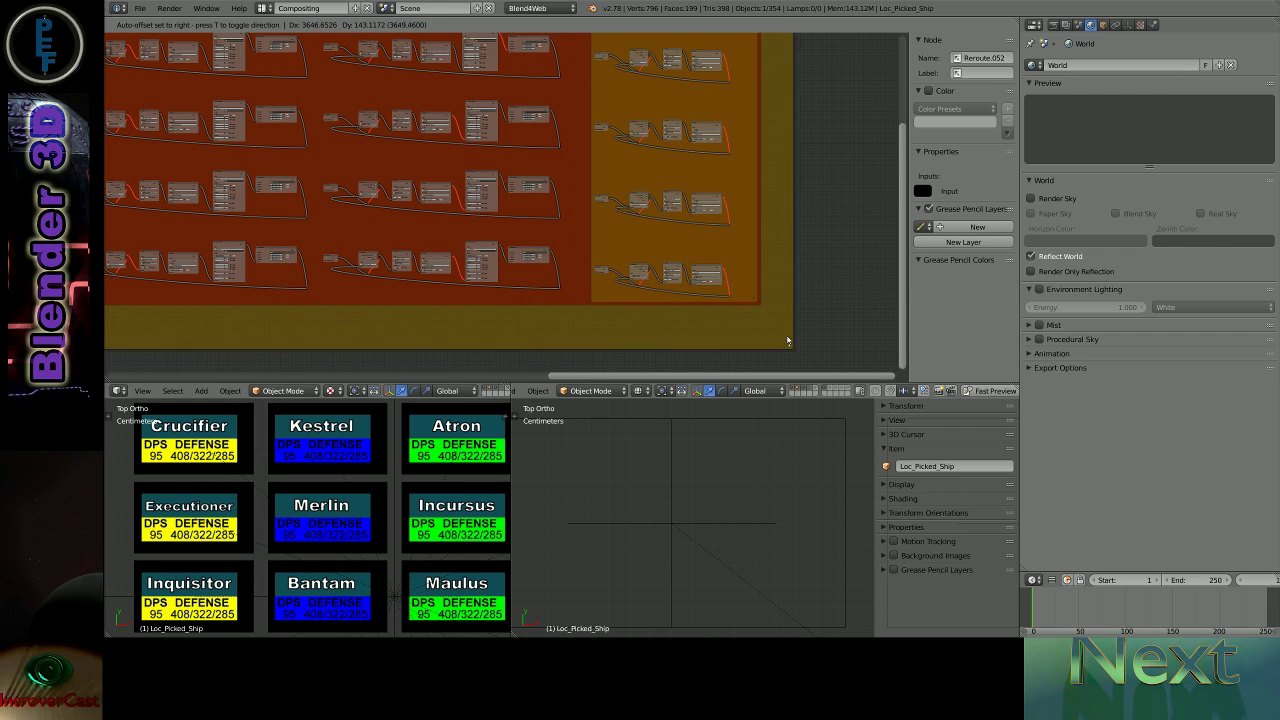
{"action": "left_click", "coordinate": [783, 326]}
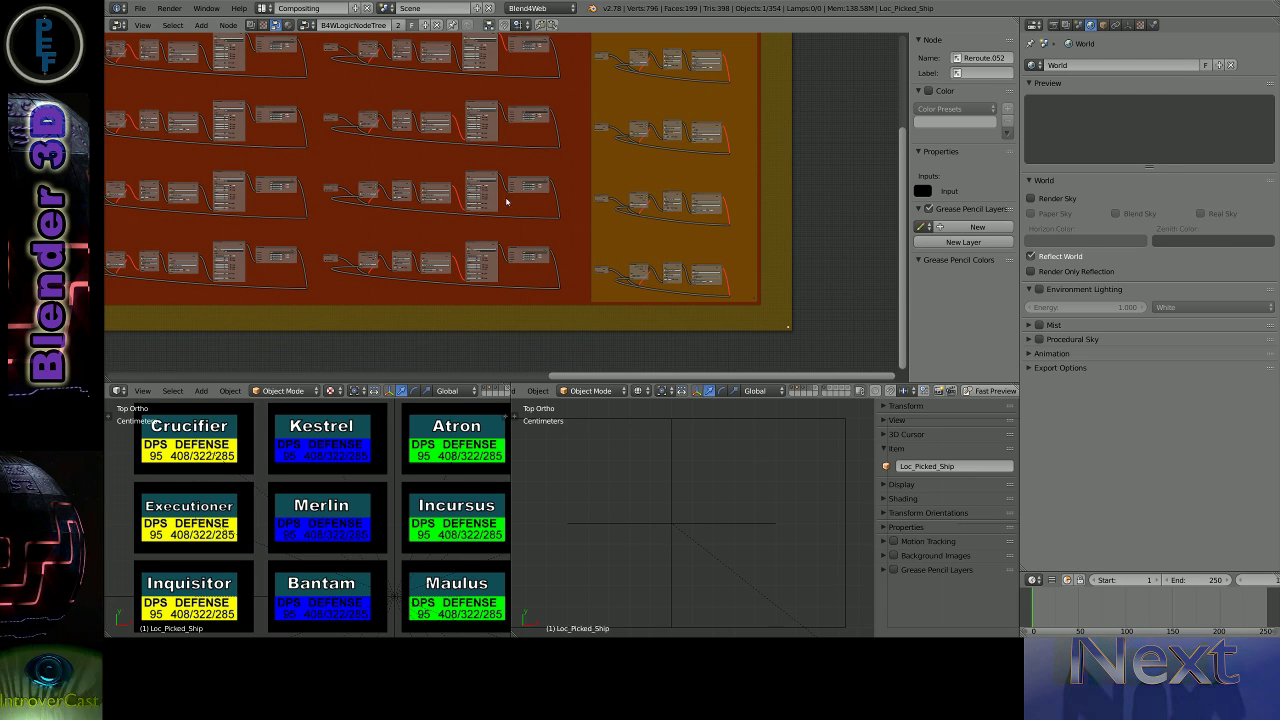
{"action": "middle_click_drag", "start_coordinate": [506, 202], "coordinate": [523, 187]}
{"action": "key", "text": "shift+a"}
{"action": "left_click", "coordinate": [585, 279]}
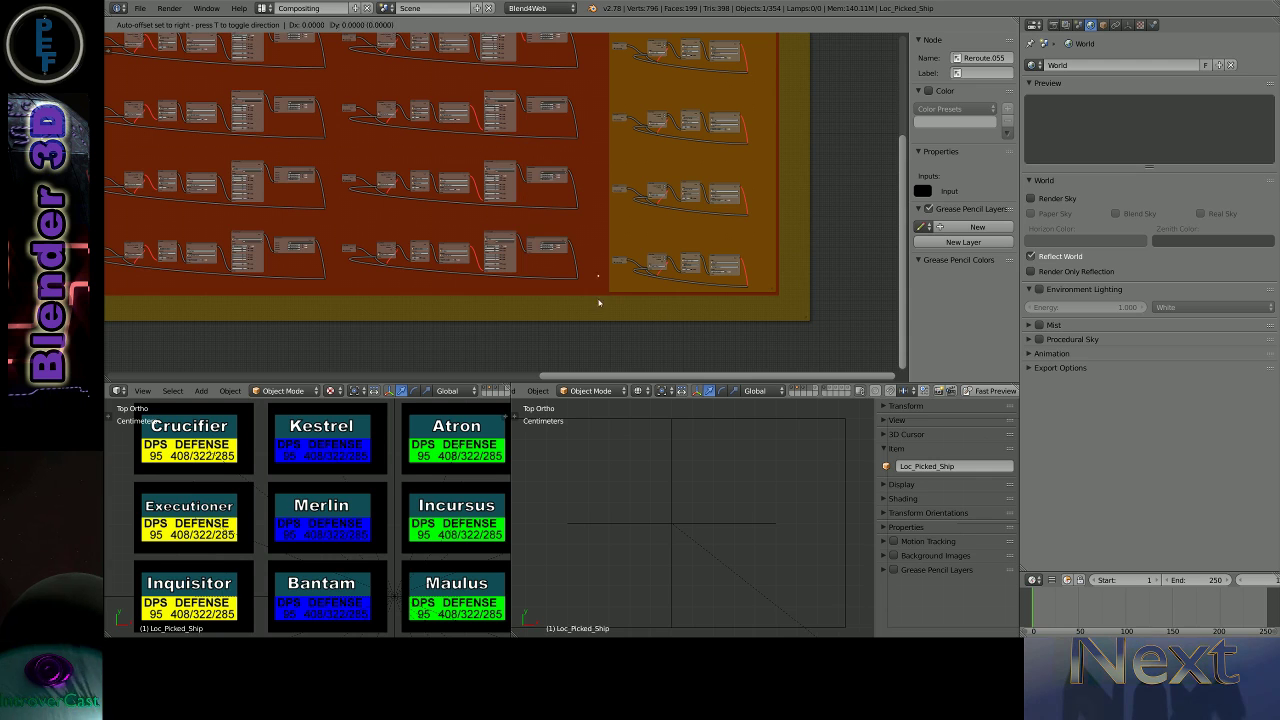
{"action": "left_click", "coordinate": [788, 307]}
- Box-select the frigate frame and move it into the larger gold frame
{"action": "scroll", "coordinate": [788, 307], "scroll_direction": "down", "scroll_amount": 3}
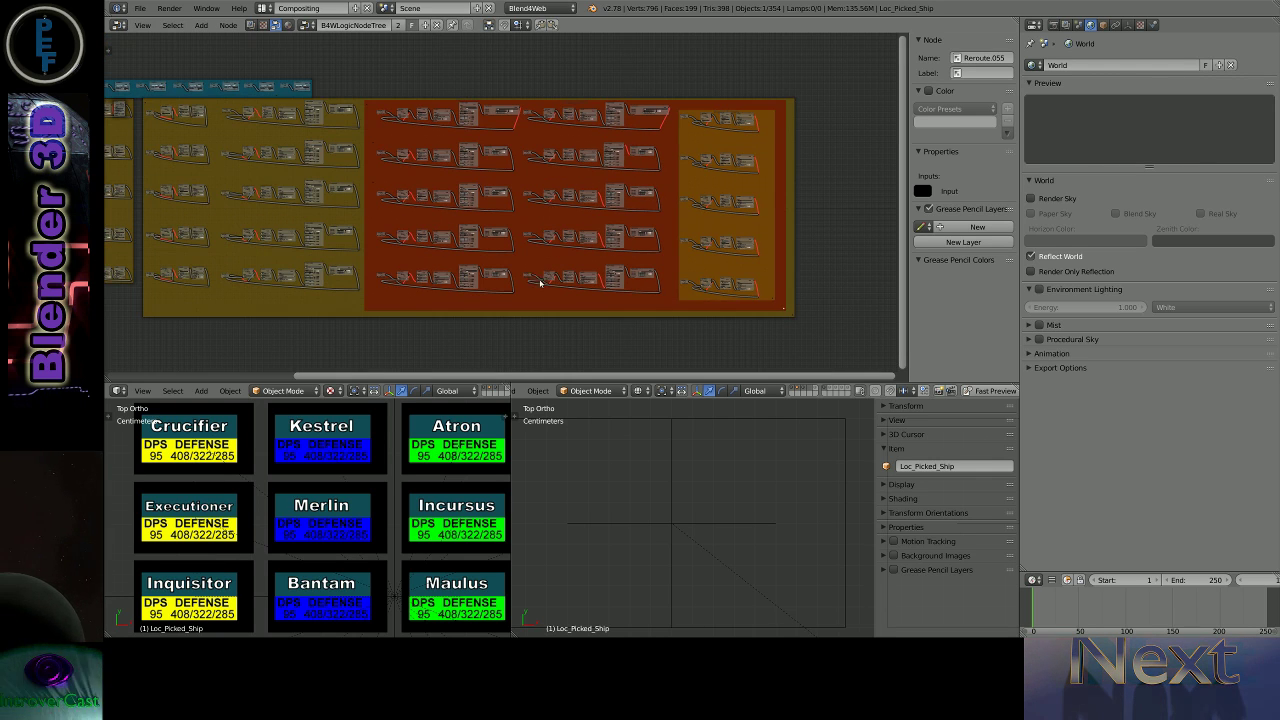
{"action": "key", "text": "b"}
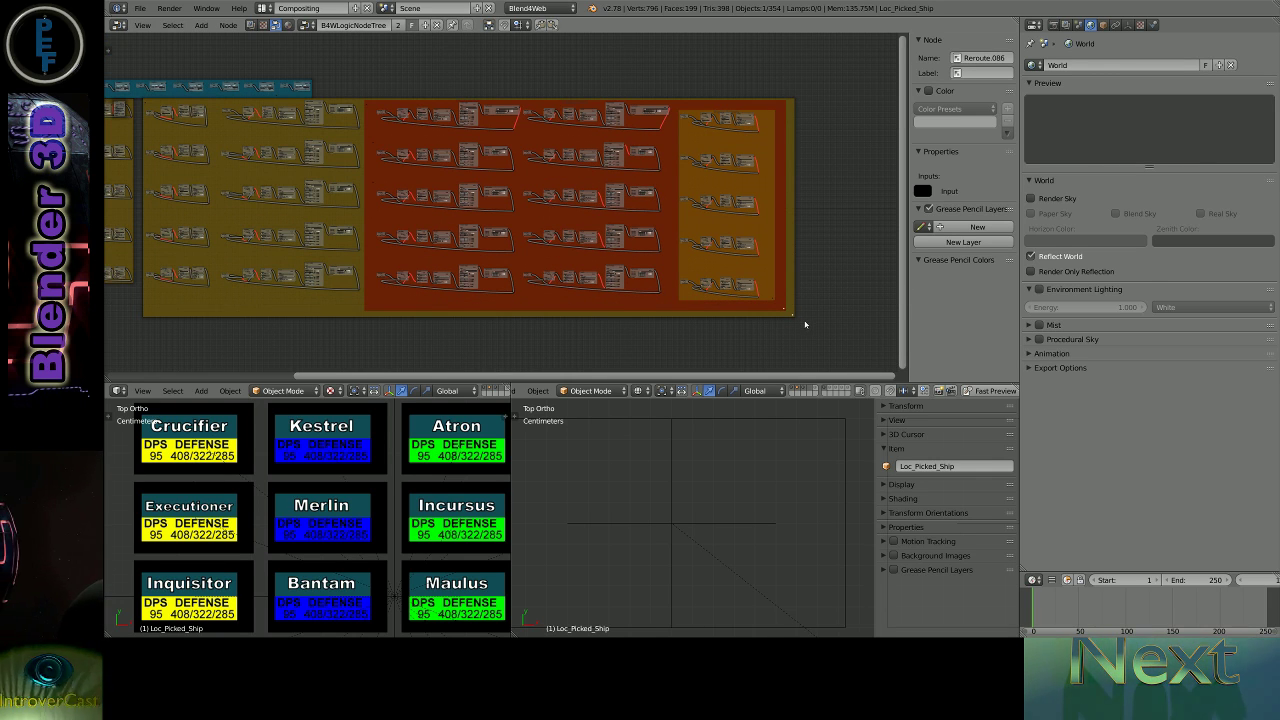
{"action": "mouse_move", "coordinate": [803, 113]}
{"action": "right_mouse_down"}
{"action": "mouse_move", "coordinate": [783, 122]}
{"action": "mouse_move", "coordinate": [810, 96]}
{"action": "mouse_move", "coordinate": [792, 109]}
{"action": "right_mouse_up"}
{"action": "scroll", "coordinate": [810, 96], "scroll_direction": "up", "scroll_amount": 2}
{"action": "key", "text": "b"}
{"action": "left_click", "coordinate": [794, 112]}
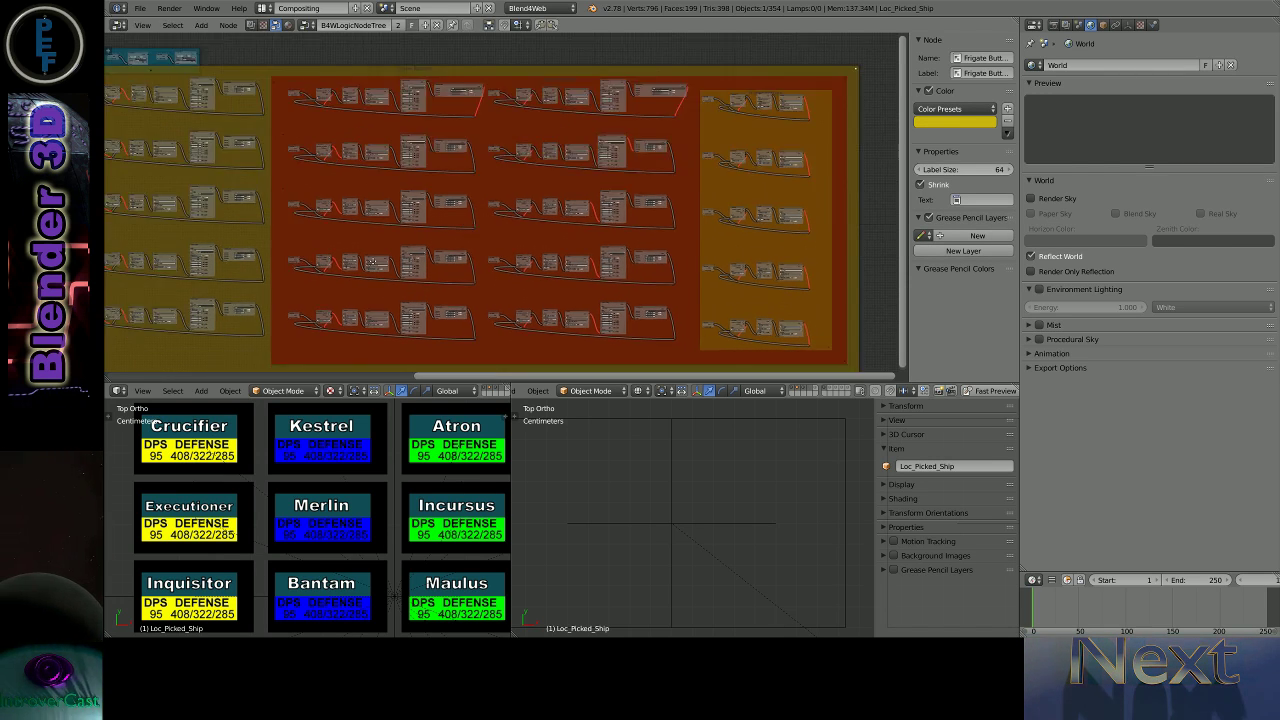
{"action": "scroll", "coordinate": [600, 115], "scroll_direction": "up", "scroll_amount": 4, "text": "ctrl"}
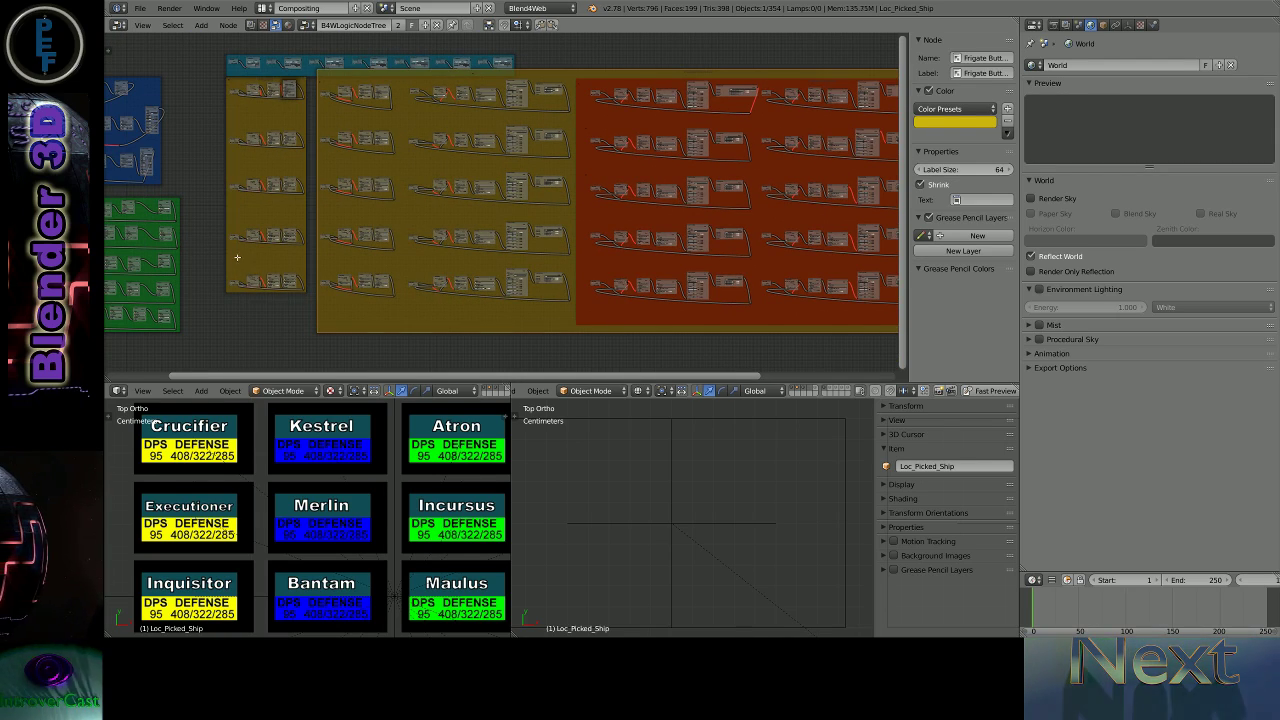
- Drag a stray small node above the gold frame and delete it
{"action": "left_click_drag", "start_coordinate": [292, 304], "coordinate": [288, 95]}
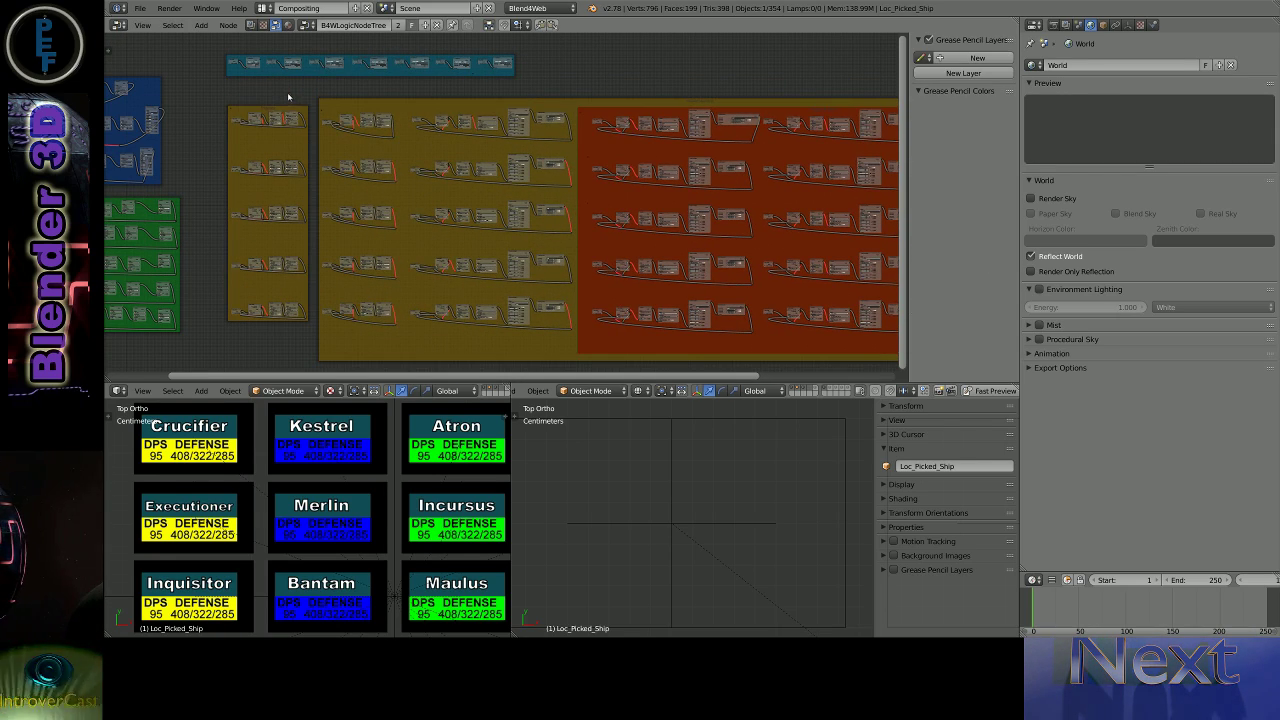
{"action": "scroll", "coordinate": [288, 95], "scroll_direction": "up", "scroll_amount": 1}
{"action": "scroll", "coordinate": [290, 92], "scroll_direction": "up", "scroll_amount": 3}
{"action": "scroll", "coordinate": [296, 86], "scroll_direction": "up", "scroll_amount": 2}
{"action": "scroll", "coordinate": [296, 86], "scroll_direction": "up", "scroll_amount": 2}
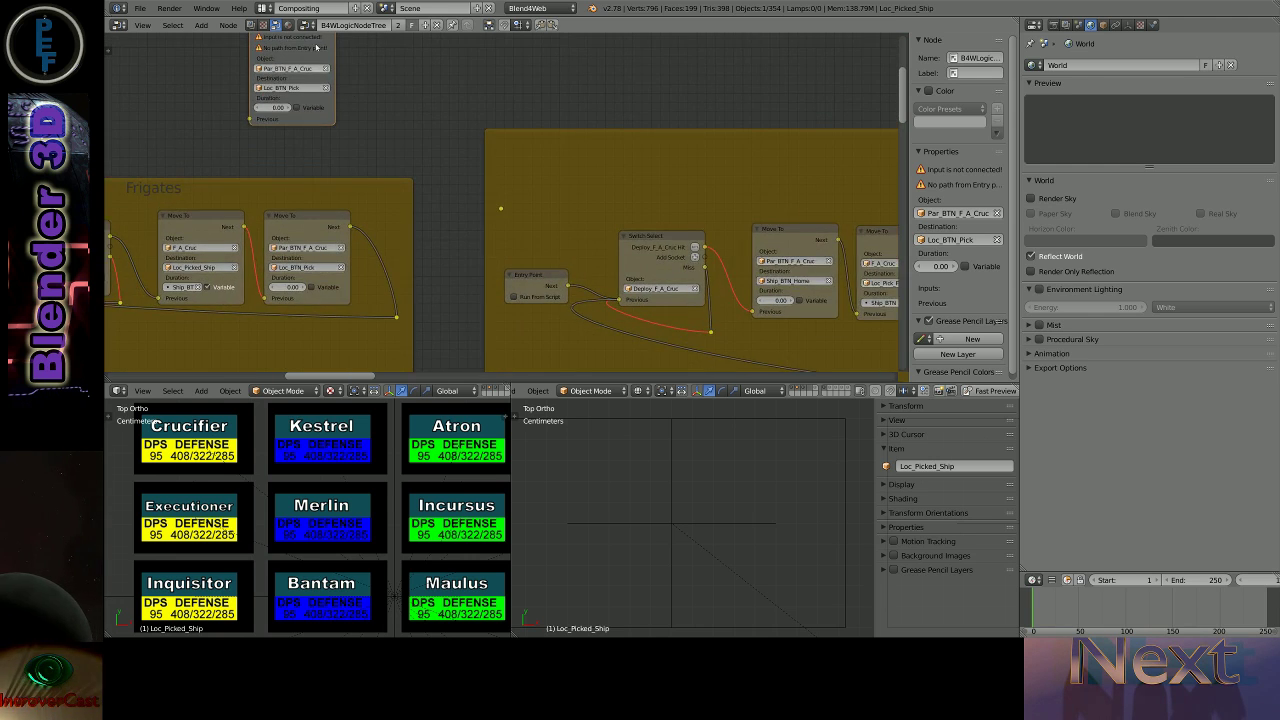
{"action": "scroll", "coordinate": [330, 105], "scroll_direction": "up", "scroll_amount": 2}
{"action": "scroll", "coordinate": [380, 130], "scroll_direction": "up", "scroll_amount": 1}
{"action": "key", "text": "x"}
{"action": "scroll", "coordinate": [530, 181], "scroll_direction": "down", "scroll_amount": 6}
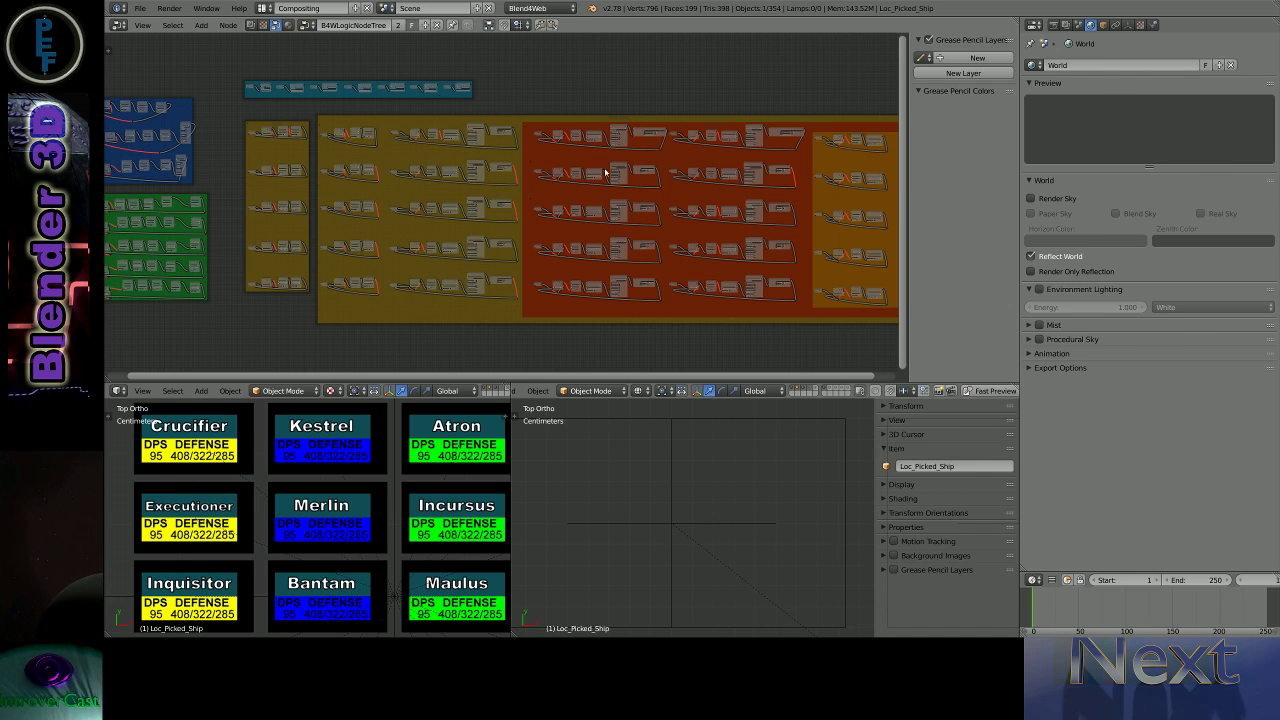
- Box-select the column of ship card objects and hide everything else
{"action": "key", "text": "ctrl+Right"}
{"action": "key", "text": "a"}
{"action": "key", "text": "Home"}
{"action": "key", "text": "a"}
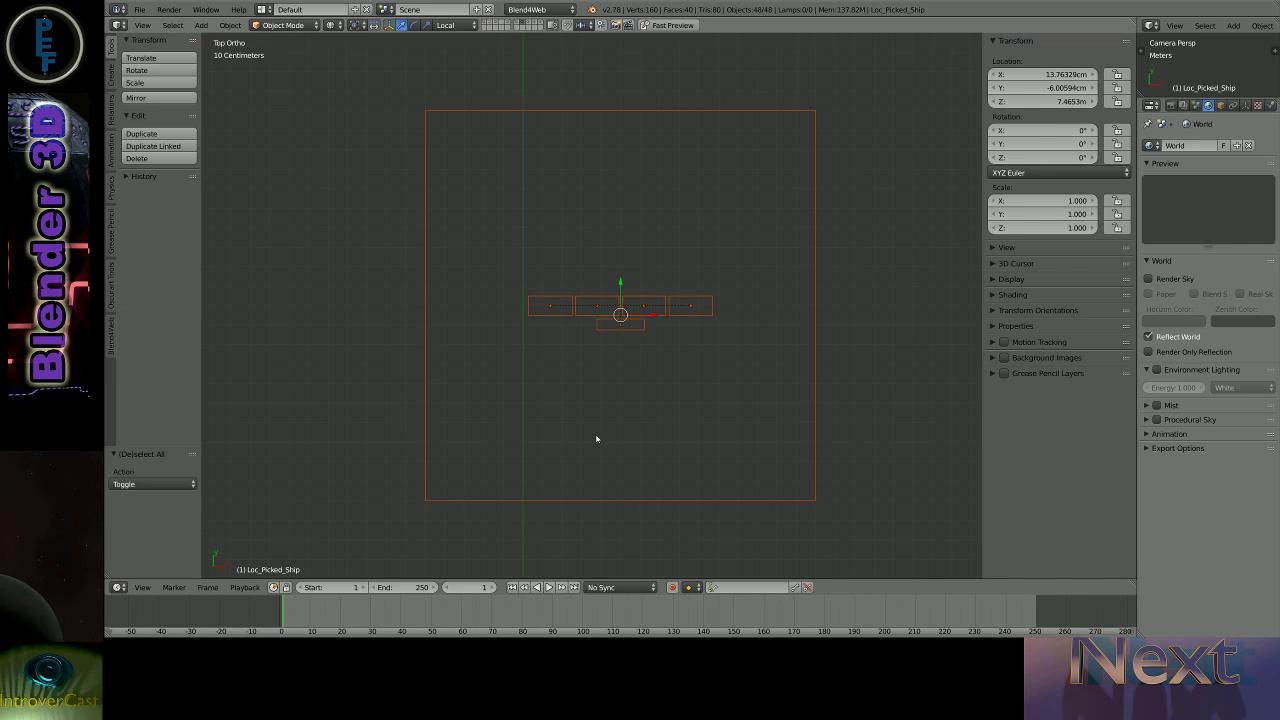
{"action": "key", "text": "a"}
{"action": "scroll", "coordinate": [704, 364], "scroll_direction": "down", "scroll_amount": 5}
{"action": "scroll", "coordinate": [654, 400], "scroll_direction": "up", "scroll_amount": 3}
{"action": "scroll", "coordinate": [611, 323], "scroll_direction": "up", "scroll_amount": 2}
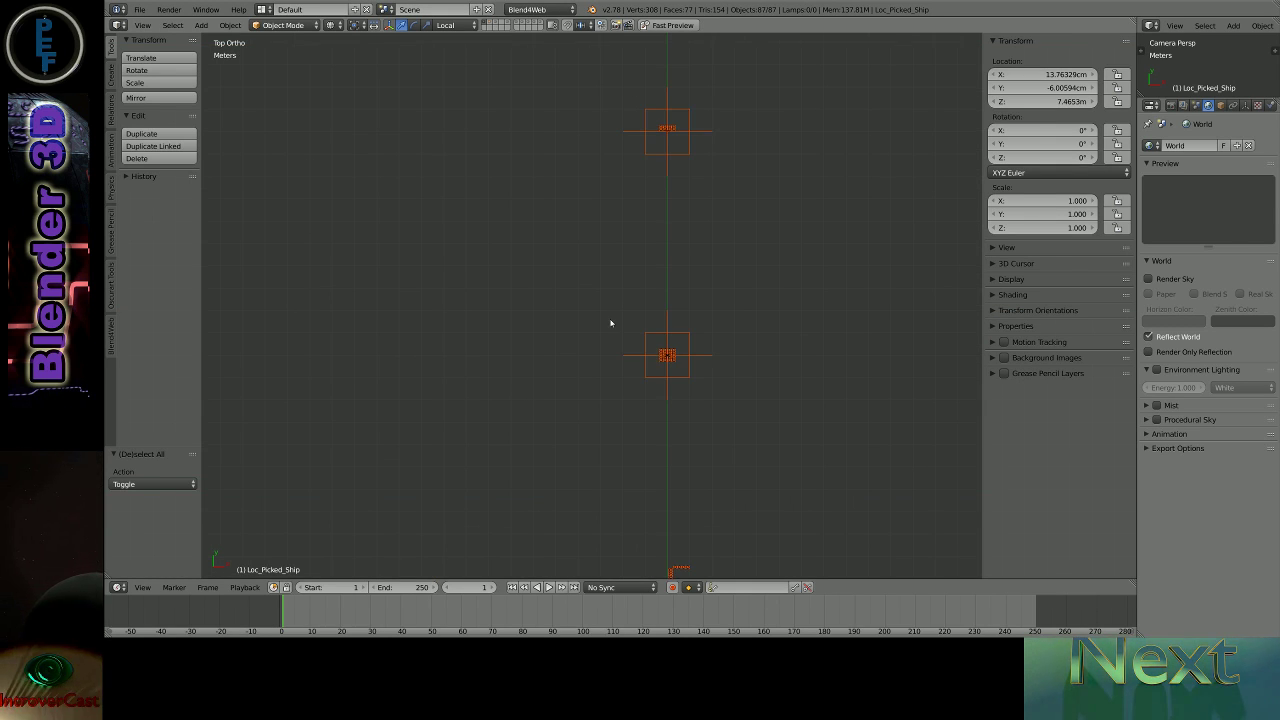
{"action": "key", "text": "a"}
{"action": "scroll", "coordinate": [728, 426], "scroll_direction": "up", "scroll_amount": 8}
{"action": "scroll", "coordinate": [726, 449], "scroll_direction": "down", "scroll_amount": 1}
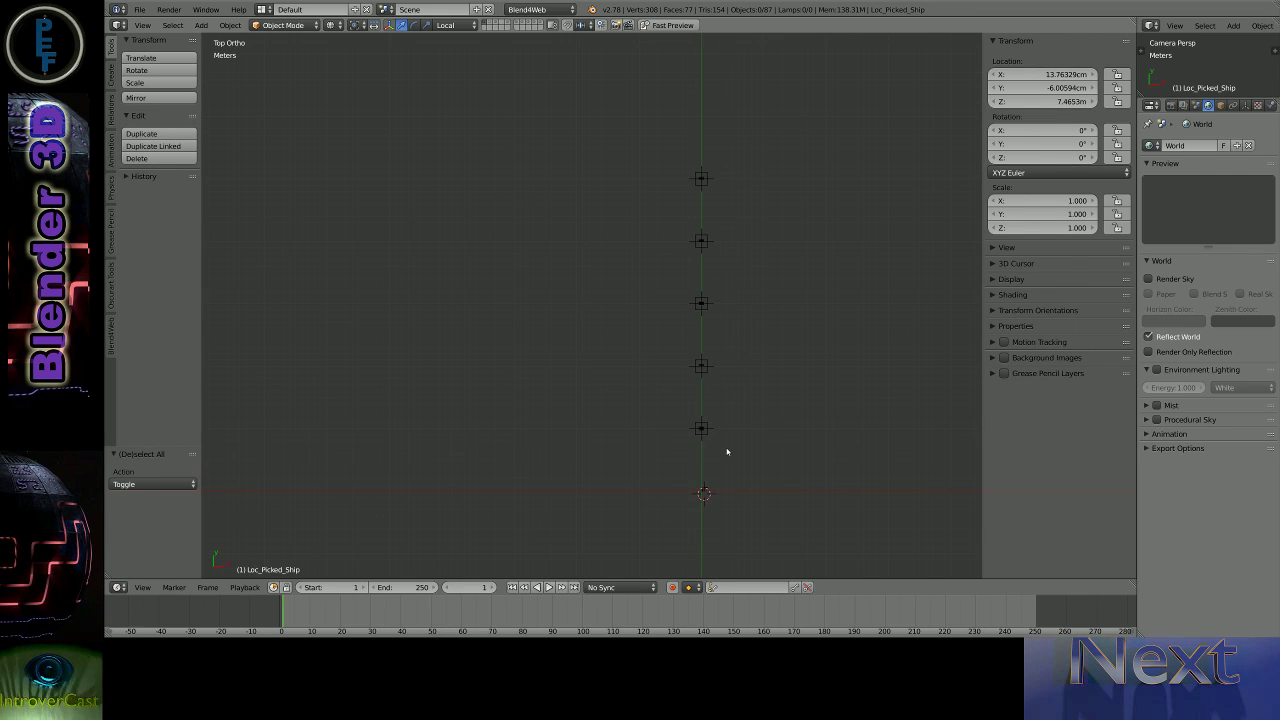
{"action": "key", "text": "b"}
{"action": "left_click_drag", "start_coordinate": [731, 457], "coordinate": [721, 165]}
{"action": "key", "text": "shift+h"}
{"action": "key", "text": "Home"}
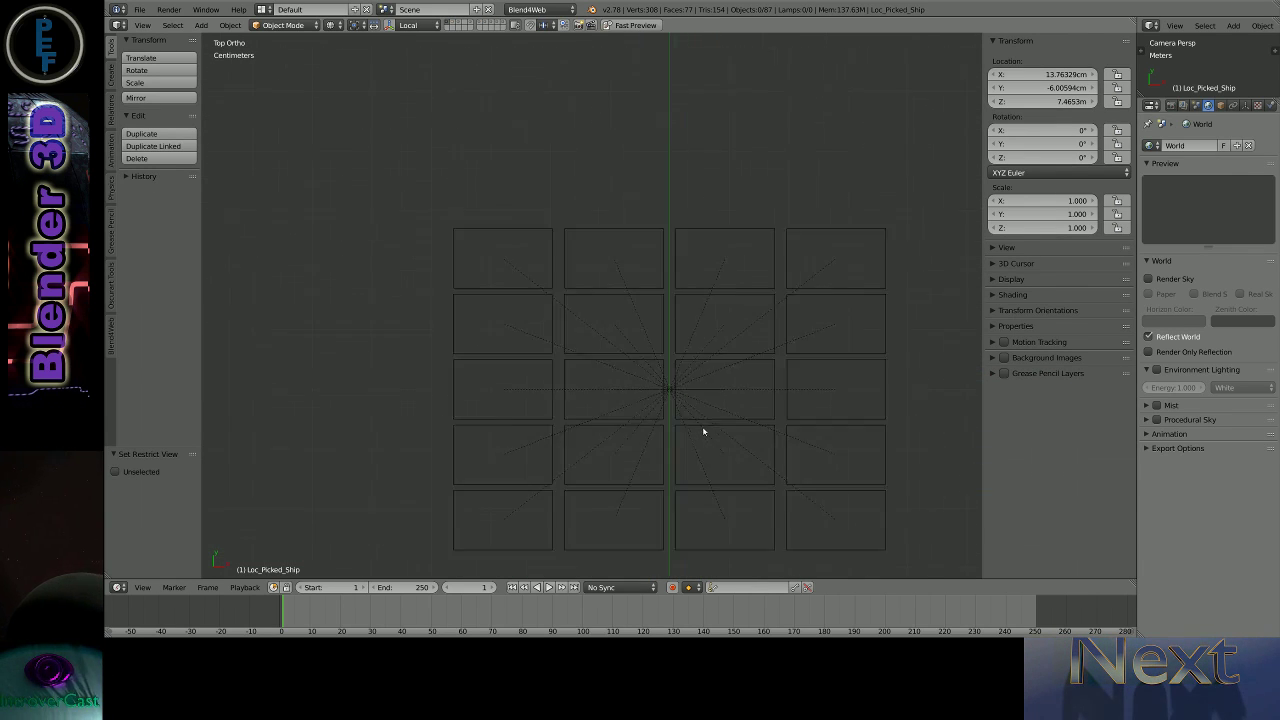
- Duplicate the visible card grid and move the copies to layer 4
{"action": "right_click", "coordinate": [649, 378]}
{"action": "scroll", "coordinate": [661, 416], "scroll_direction": "down", "scroll_amount": 5}
{"action": "key", "text": "a"}
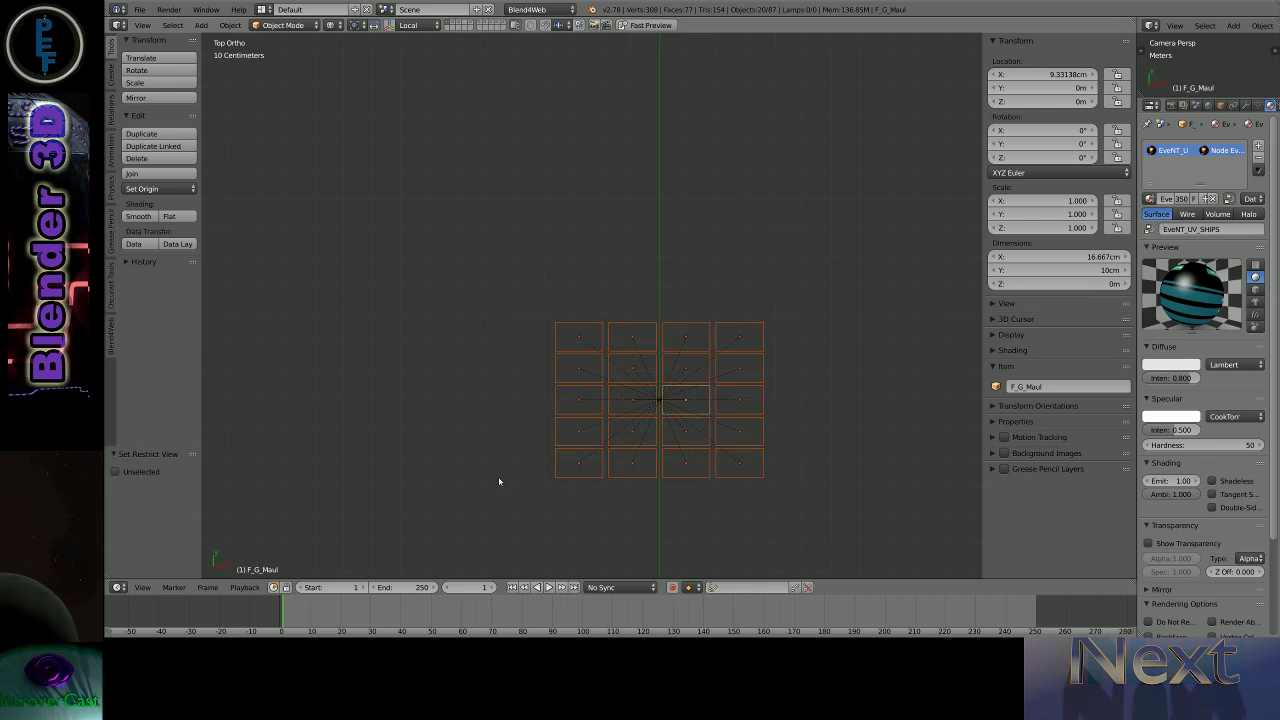
{"action": "scroll", "coordinate": [671, 411], "scroll_direction": "down", "scroll_amount": 8}
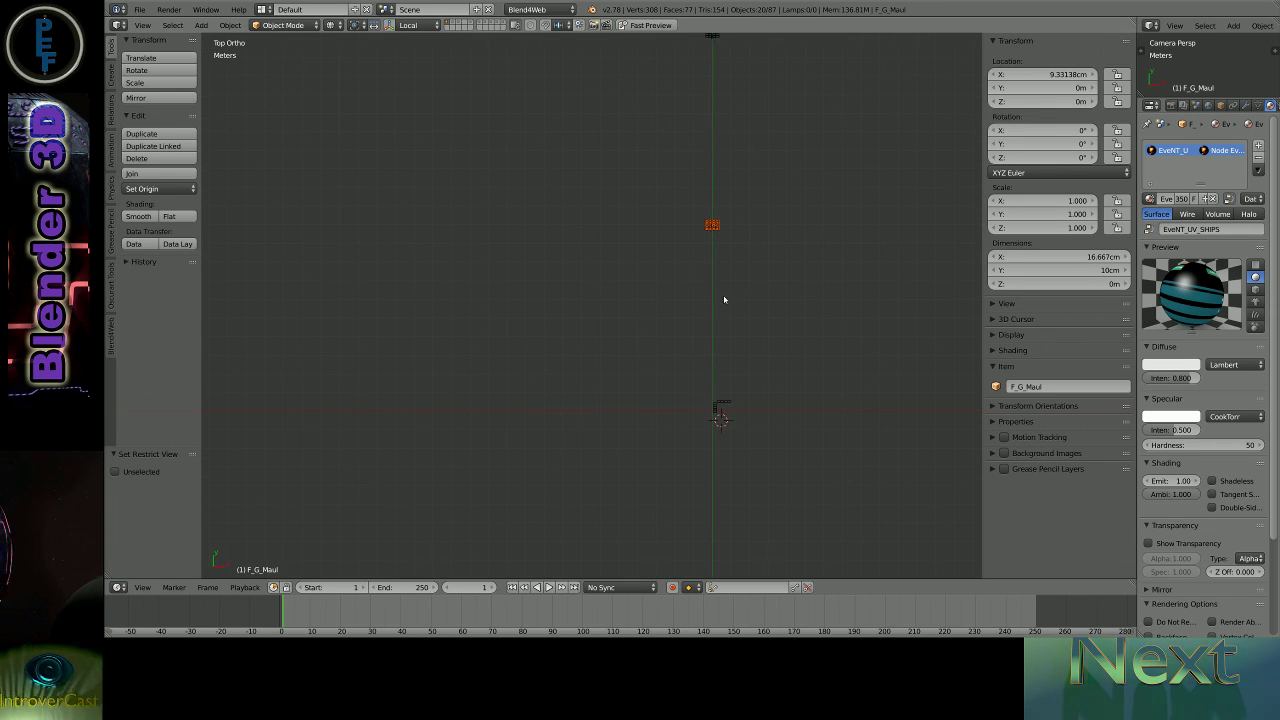
{"action": "key", "text": "a"}
{"action": "key", "text": "shift+d"}
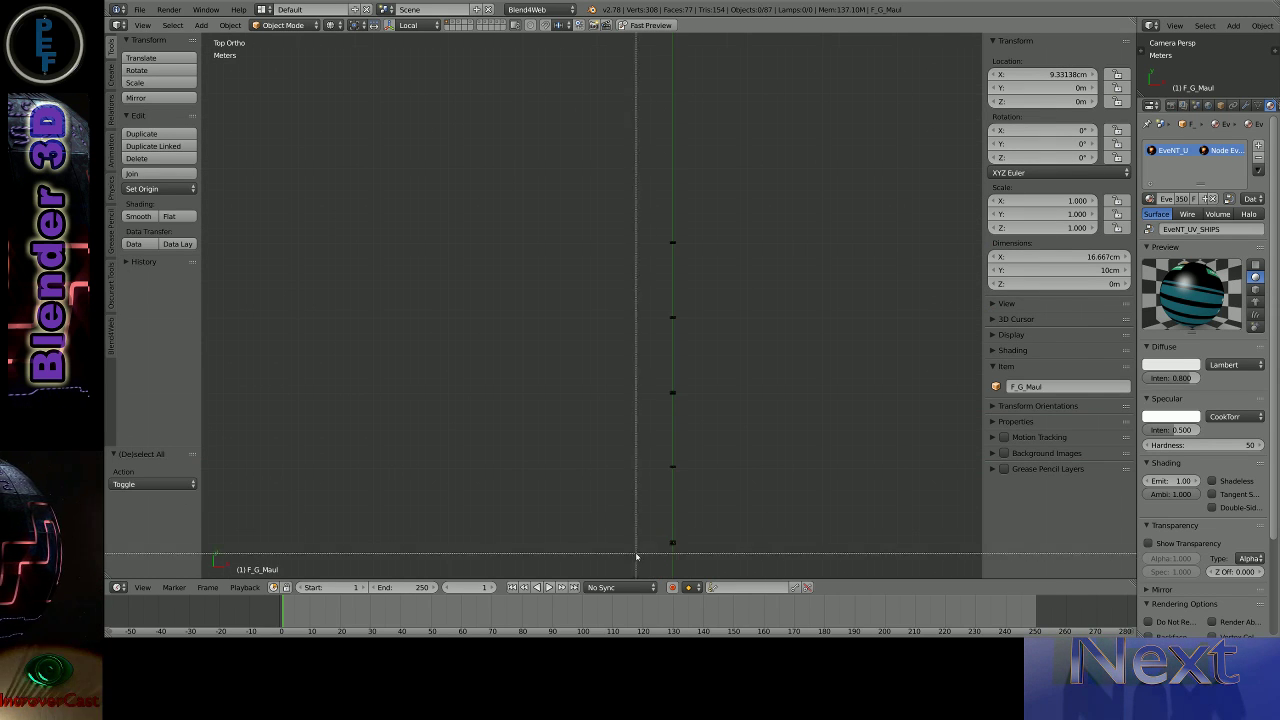
{"action": "key", "text": "Escape"}
{"action": "key", "text": "m"}
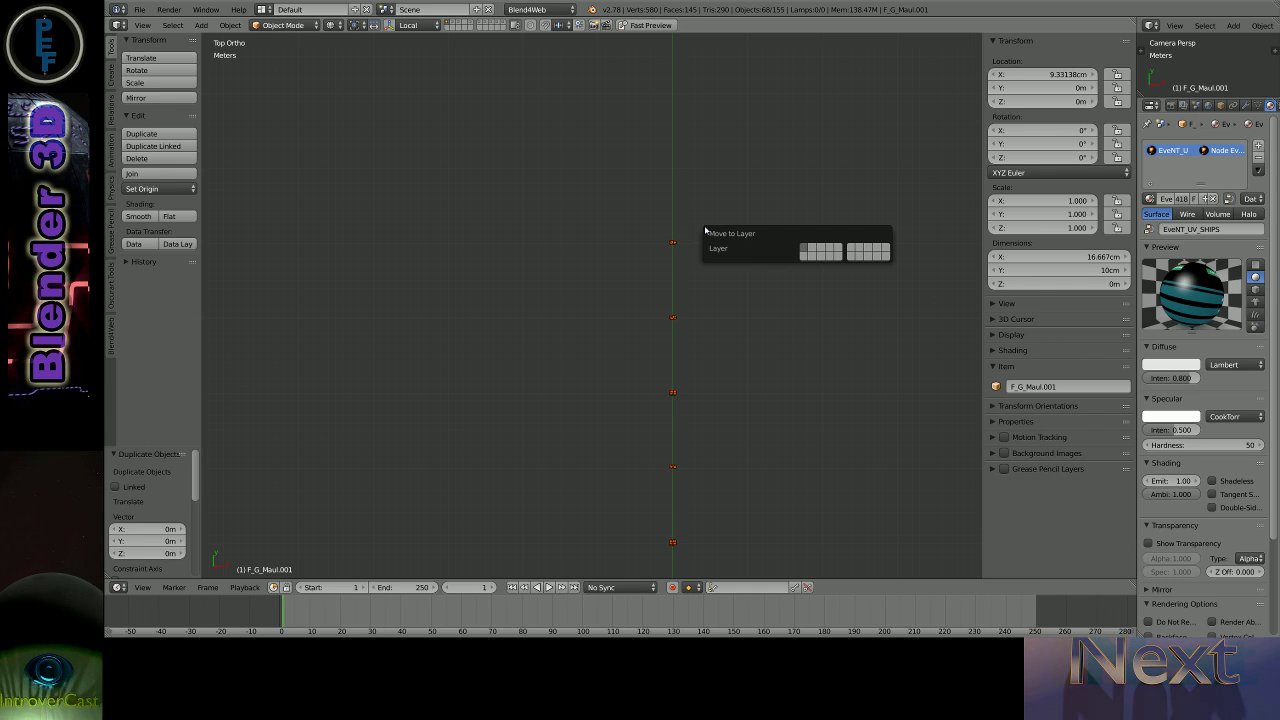
{"action": "key", "text": "4"}
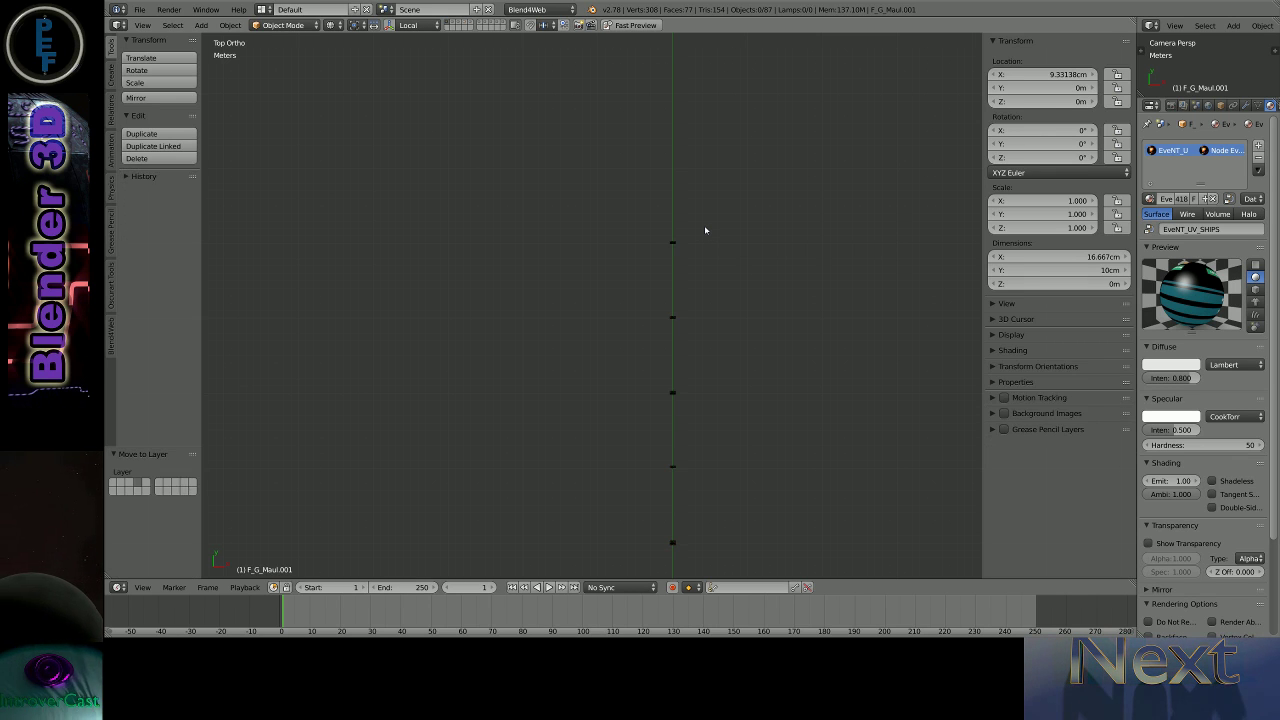
{"action": "key", "text": "4"}
{"action": "key", "text": "Home"}
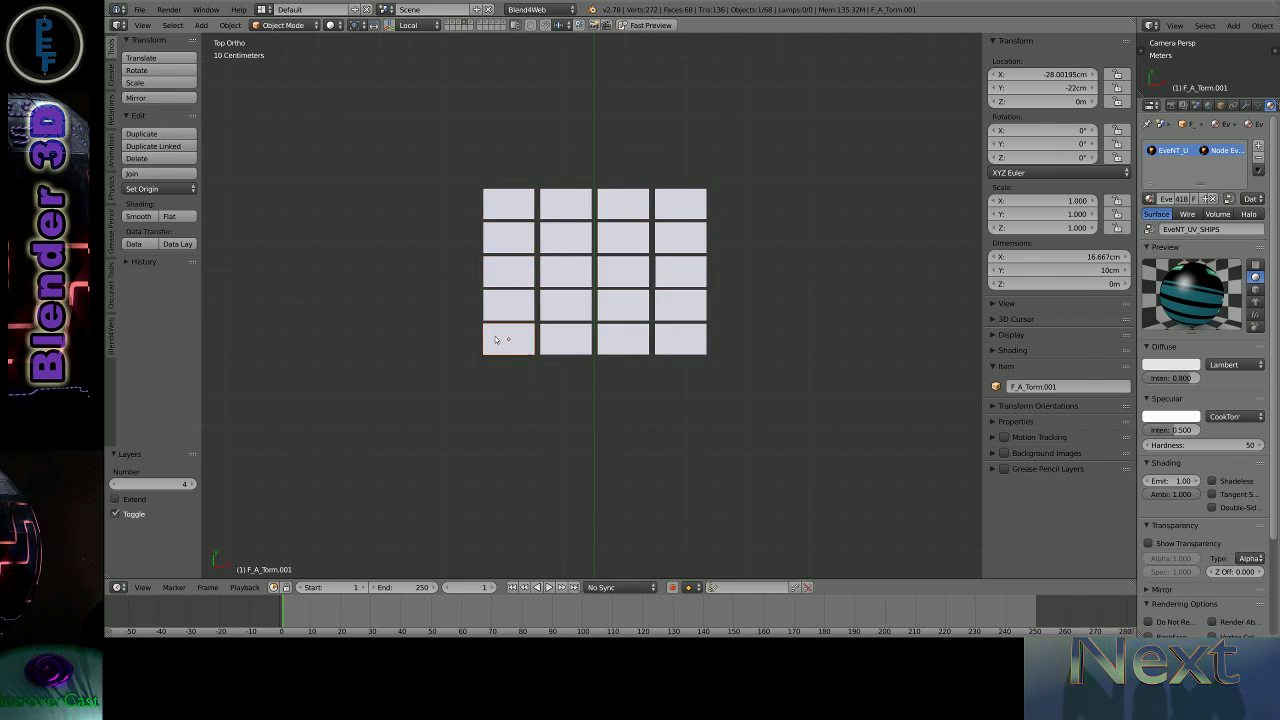
- Clear the copied cards' parent while keeping their transformation
{"action": "right_click", "coordinate": [566, 312]}
{"action": "key", "text": "a"}
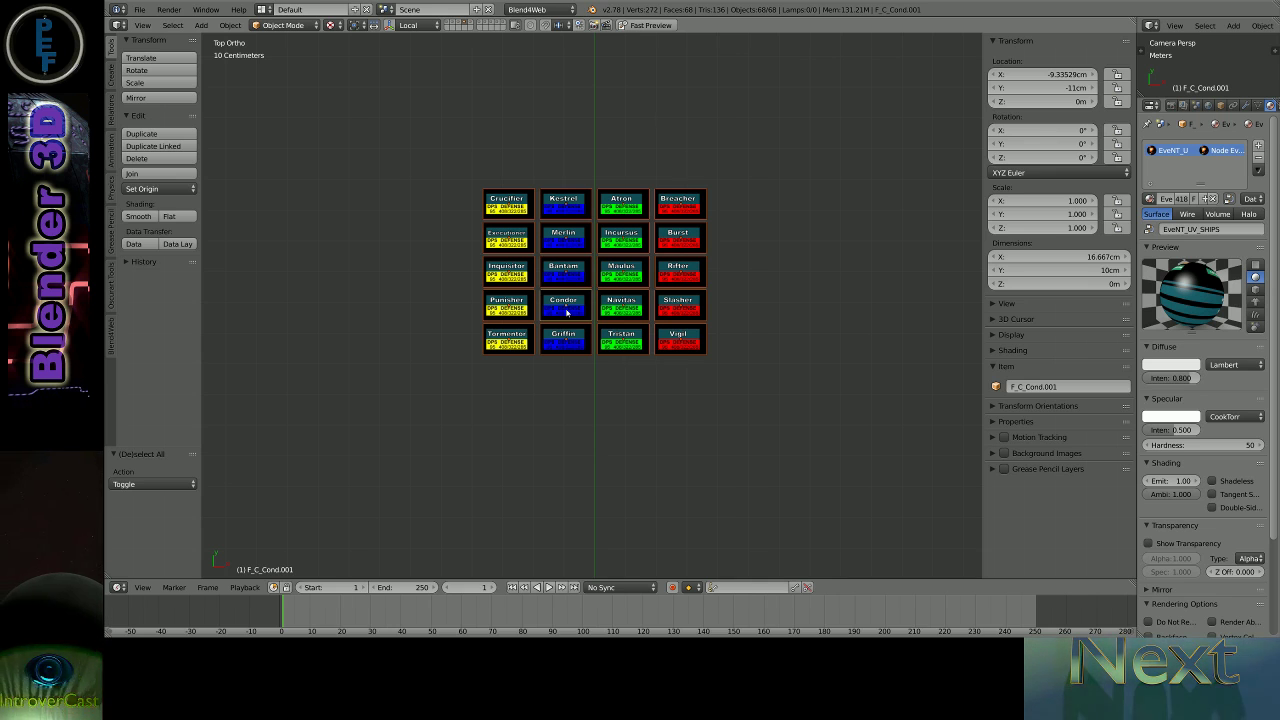
{"action": "key", "text": "alt+p"}
{"action": "left_click", "coordinate": [566, 314]}
{"action": "scroll", "coordinate": [514, 337], "scroll_direction": "down", "scroll_amount": 5}
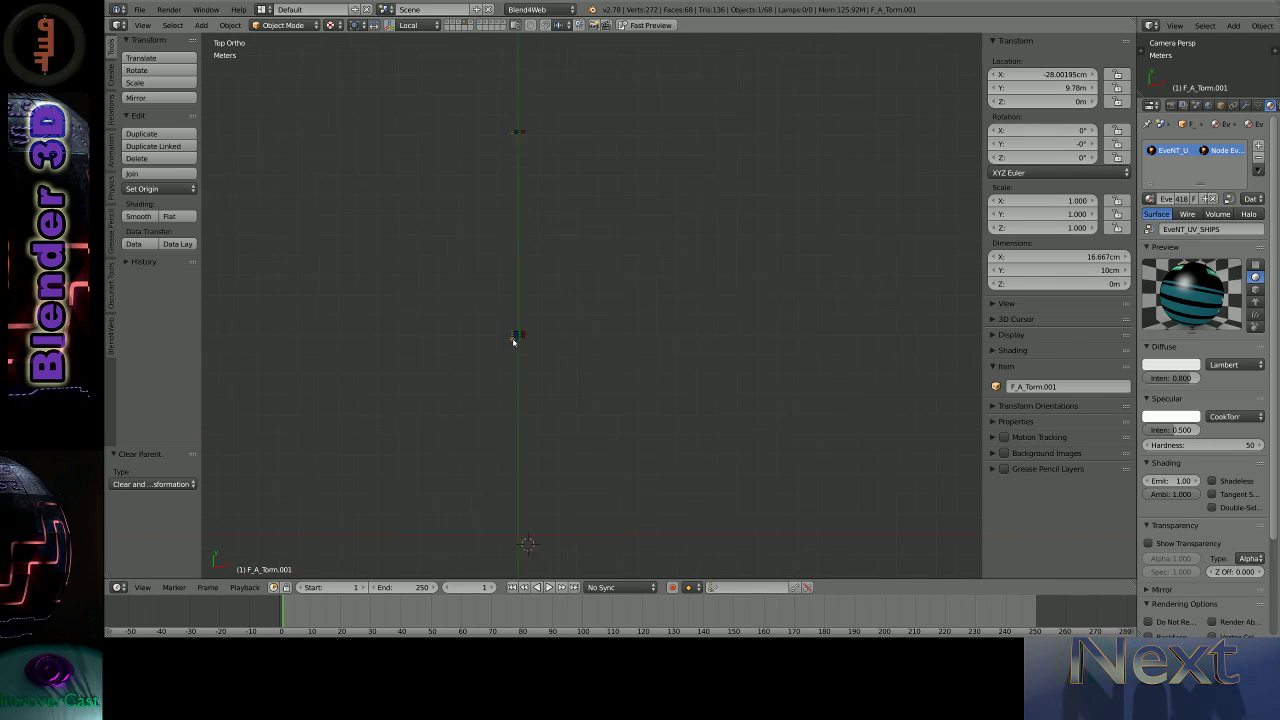
- Show only layer 2 and select the Ship_BTN_Home empty
{"action": "key", "text": "2"}
{"action": "scroll", "coordinate": [677, 462], "scroll_direction": "up", "scroll_amount": 4}
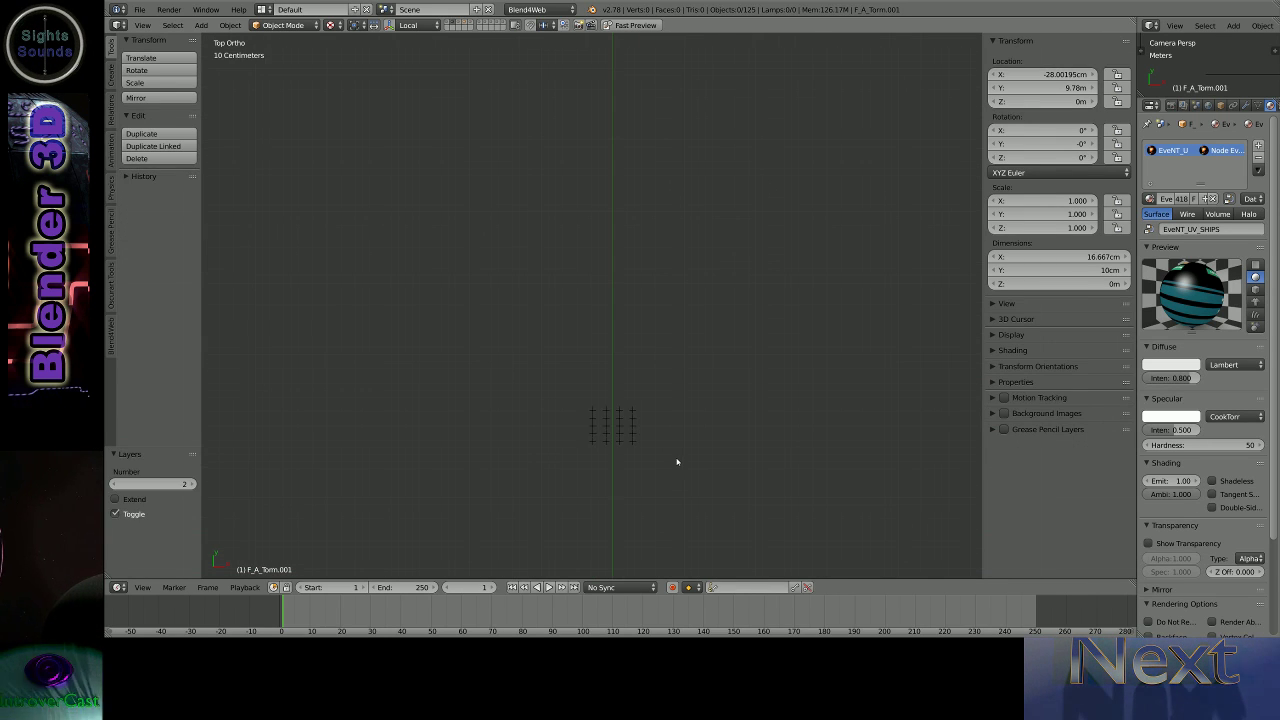
{"action": "scroll", "coordinate": [677, 462], "scroll_direction": "up", "scroll_amount": 3}
{"action": "right_click", "coordinate": [645, 474]}
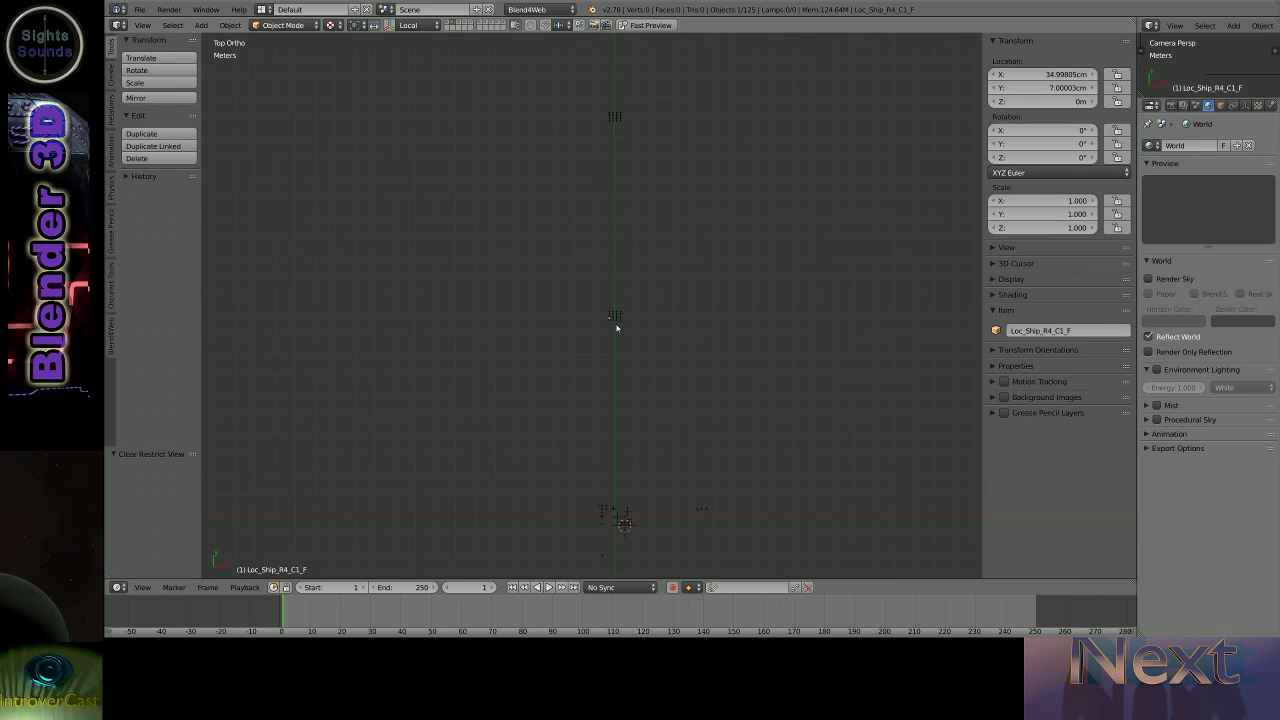
{"action": "scroll", "coordinate": [664, 511], "scroll_direction": "down", "scroll_amount": 3}
{"action": "scroll", "coordinate": [664, 511], "scroll_direction": "down", "scroll_amount": 4}
{"action": "right_click", "coordinate": [688, 443]}
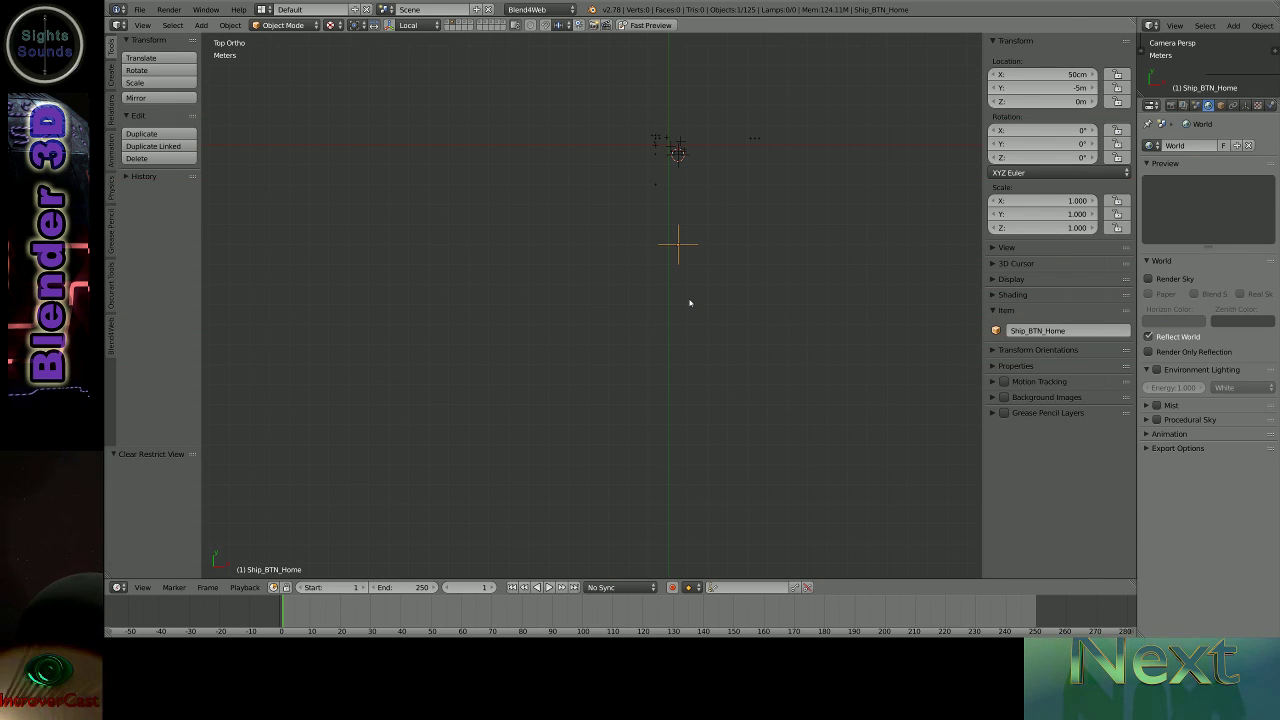
- Copy Ship_BTN_Home 5 m further along -Y to create the Trash_Home empty
{"action": "key", "text": "shift+d"}
{"action": "type", "text": "y"}
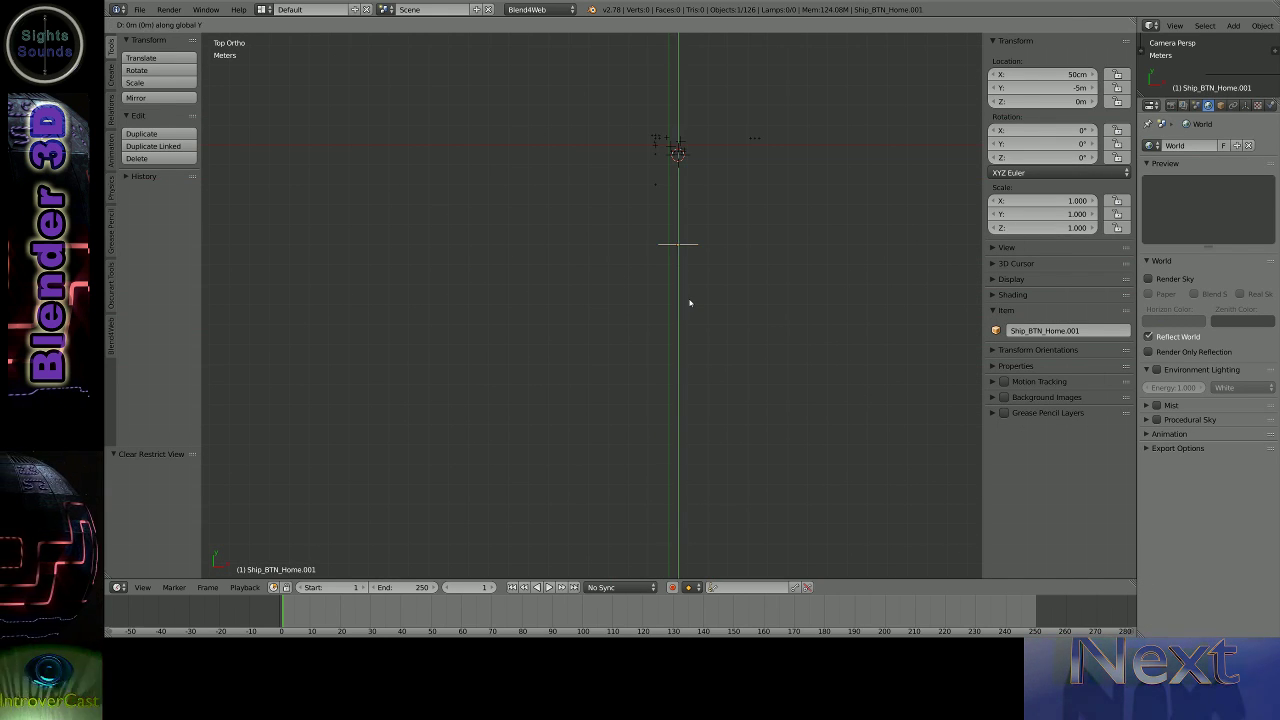
{"action": "type", "text": "-5"}
{"action": "key", "text": "Return"}
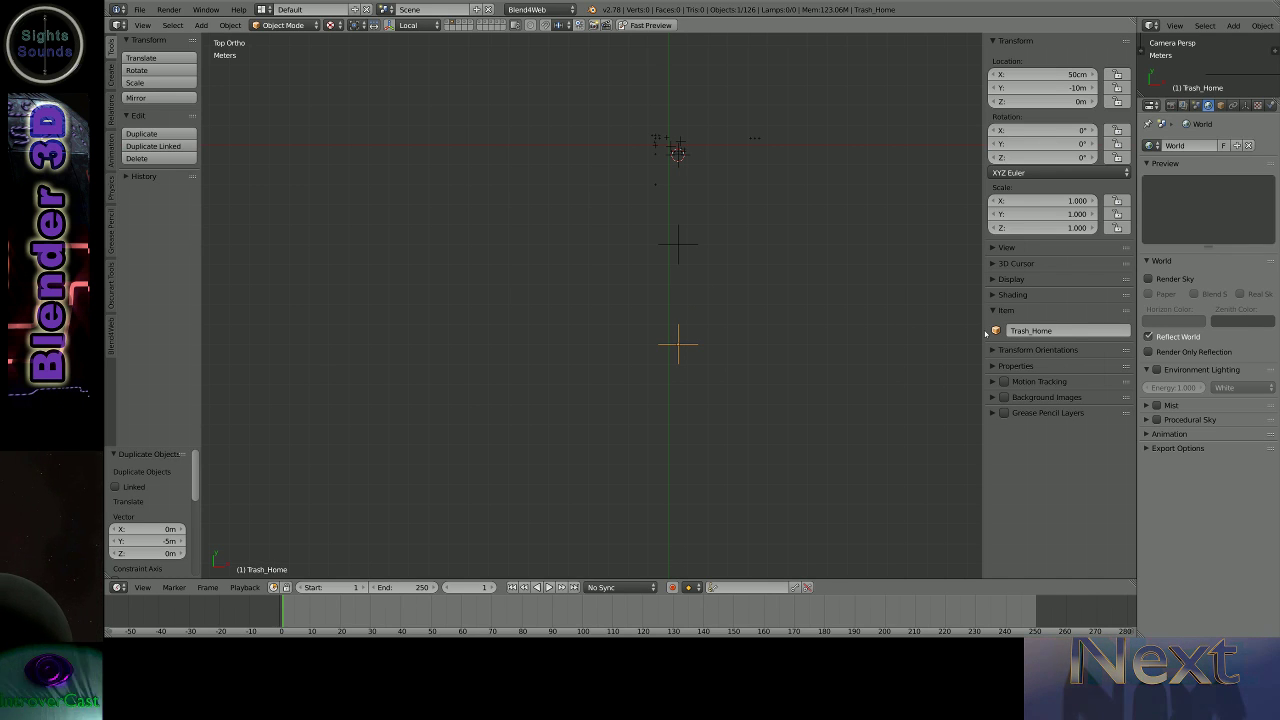
{"action": "scroll", "coordinate": [717, 365], "scroll_direction": "up", "scroll_amount": 2}
{"action": "scroll", "coordinate": [708, 257], "scroll_direction": "up", "scroll_amount": 2}
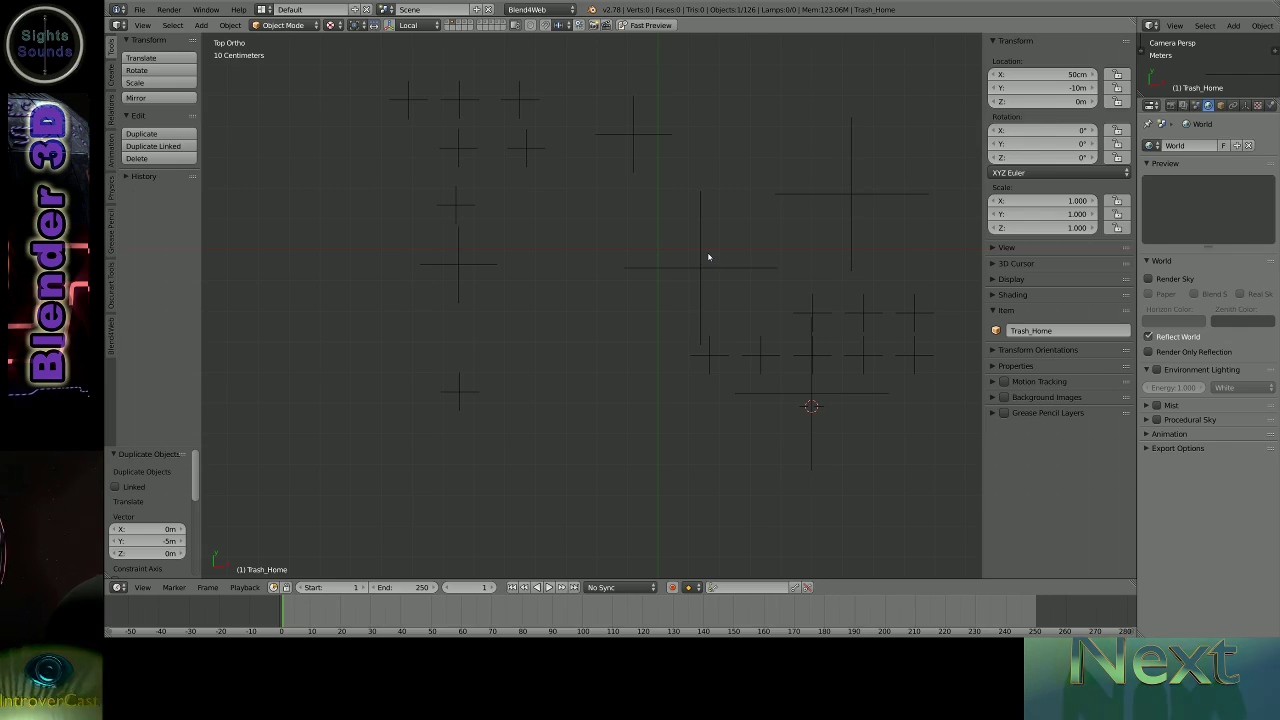
{"action": "key", "text": "ctrl+Right"}
- Maximize the node editor, save over the blend file, and zoom into the tree
{"action": "key", "text": "ctrl+Up"}
{"action": "key", "text": "ctrl+s"}
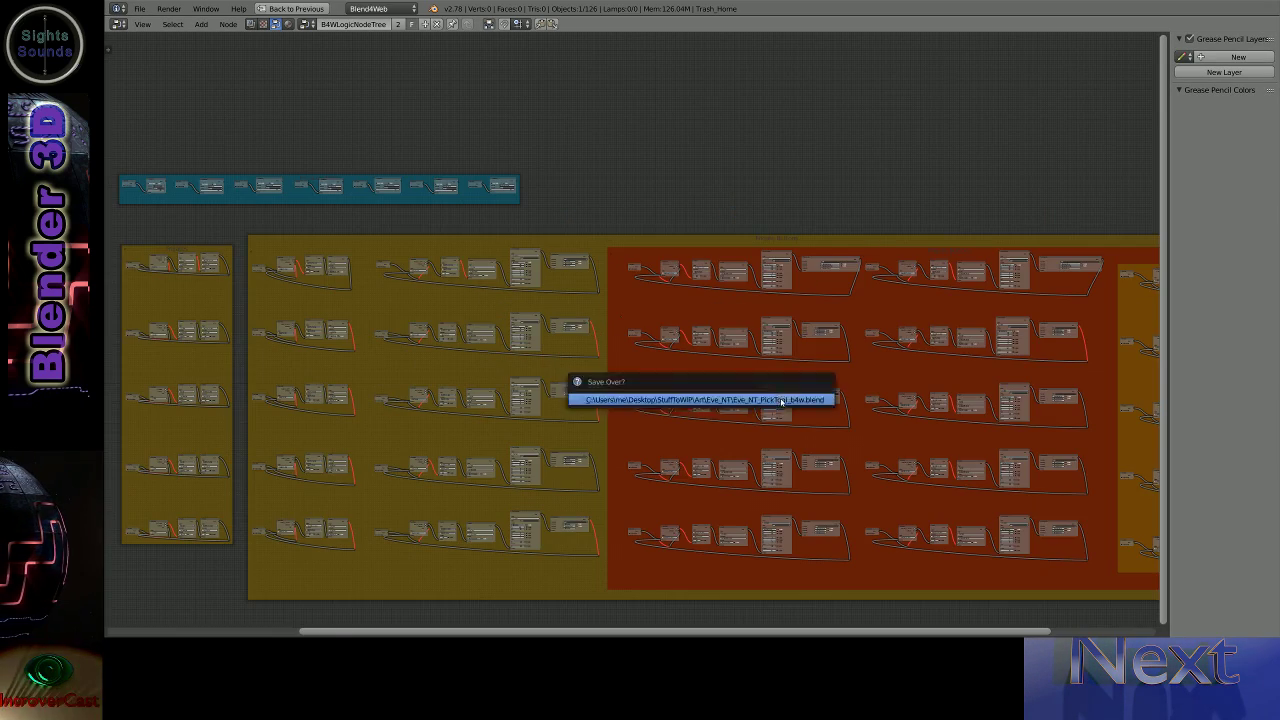
{"action": "left_click", "coordinate": [782, 401]}
{"action": "scroll", "coordinate": [791, 322], "scroll_direction": "up", "scroll_amount": 2}
{"action": "scroll", "coordinate": [791, 322], "scroll_direction": "up", "scroll_amount": 1}
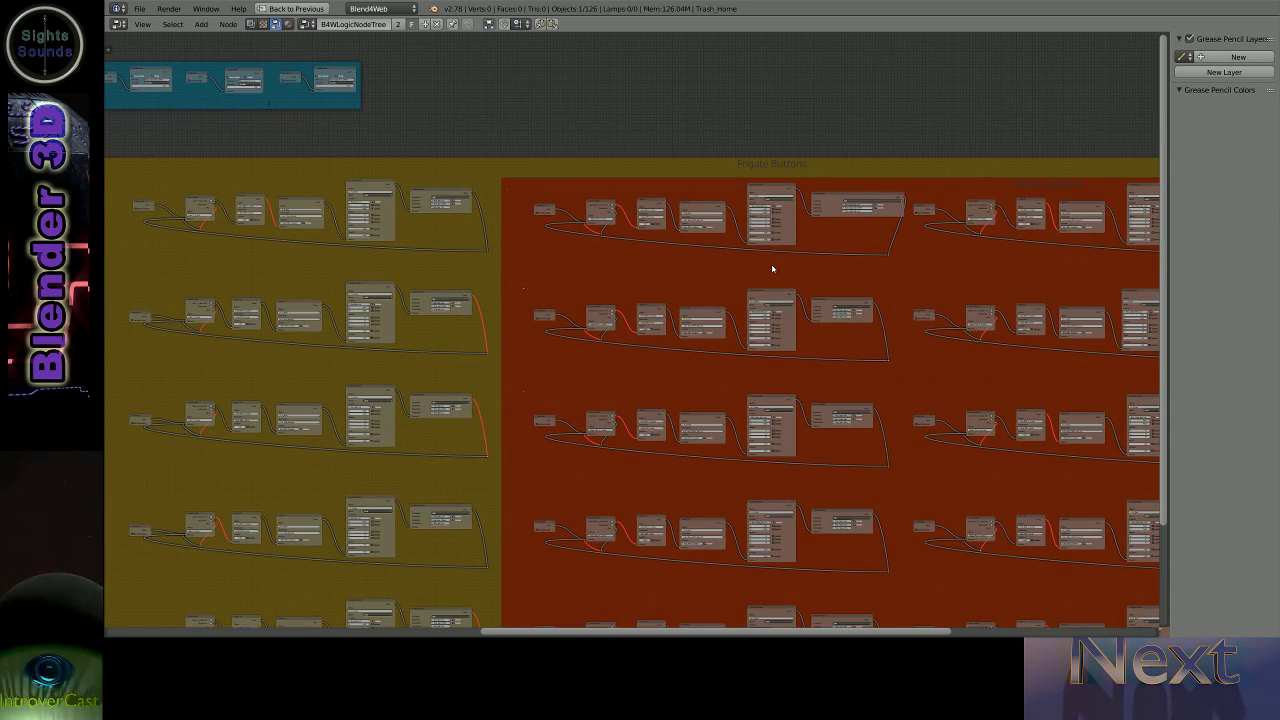
{"action": "scroll", "coordinate": [718, 263], "scroll_direction": "up", "scroll_amount": 1}
{"action": "scroll", "coordinate": [610, 252], "scroll_direction": "up", "scroll_amount": 2}
{"action": "scroll", "coordinate": [503, 242], "scroll_direction": "up", "scroll_amount": 1}
{"action": "scroll", "coordinate": [395, 231], "scroll_direction": "up", "scroll_amount": 1}
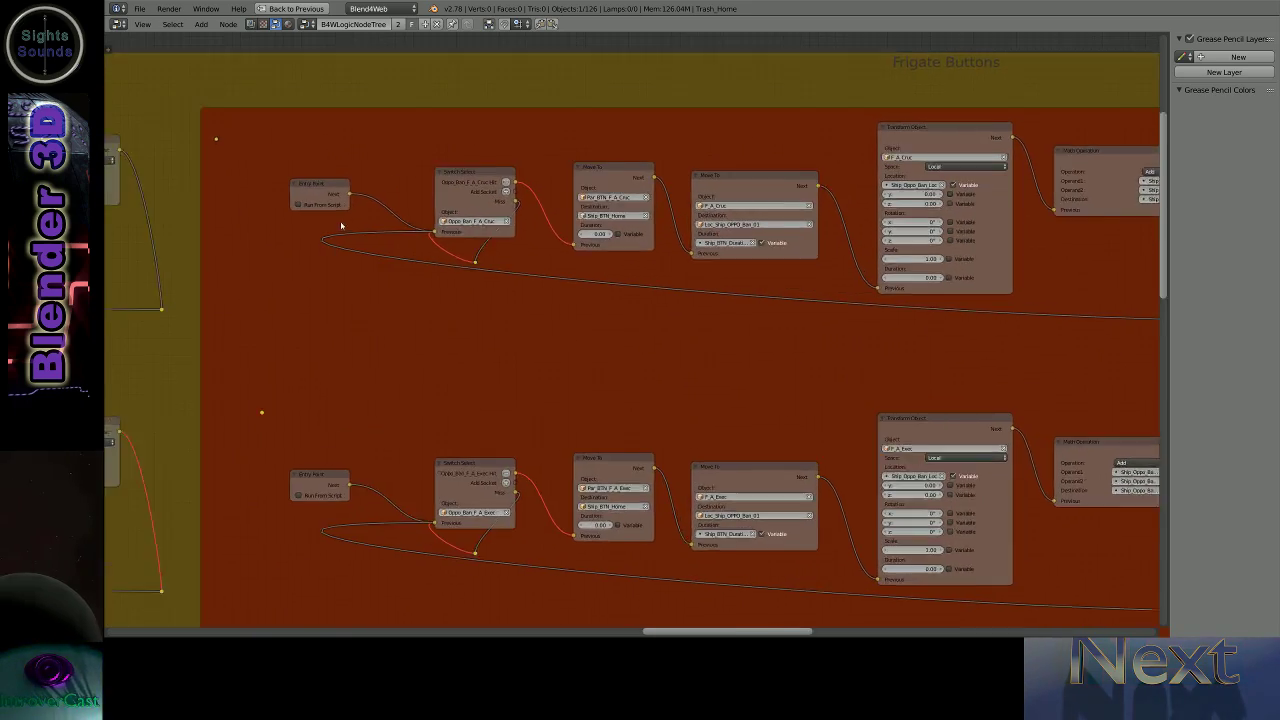
{"action": "scroll", "coordinate": [341, 225], "scroll_direction": "up", "scroll_amount": 2}
{"action": "scroll", "coordinate": [537, 206], "scroll_direction": "down", "scroll_amount": 2}
{"action": "scroll", "coordinate": [560, 230], "scroll_direction": "down", "scroll_amount": 2}
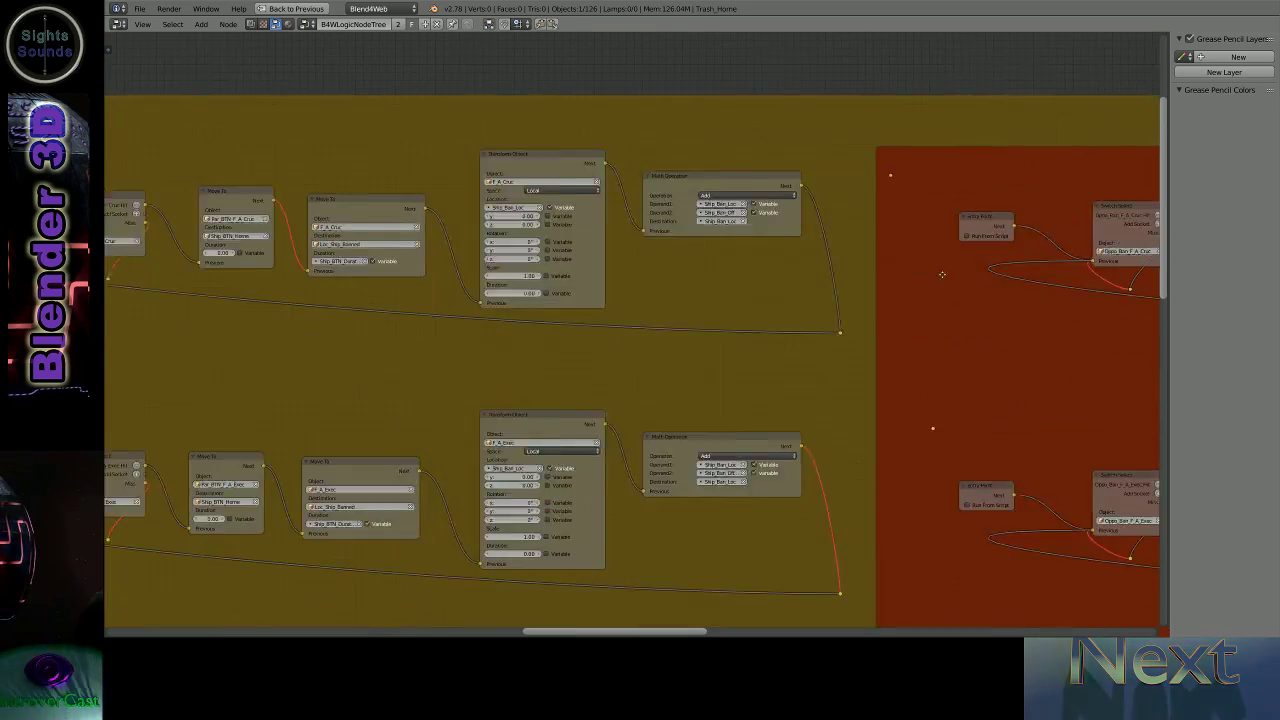
{"action": "scroll", "coordinate": [600, 270], "scroll_direction": "down", "scroll_amount": 1}
{"action": "scroll", "coordinate": [656, 318], "scroll_direction": "down", "scroll_amount": 2}
- Move the red Frigate Buttons frame to the right of the yellow frame
{"action": "left_click", "coordinate": [685, 301]}
{"action": "left_click_drag", "start_coordinate": [685, 301], "coordinate": [843, 301]}
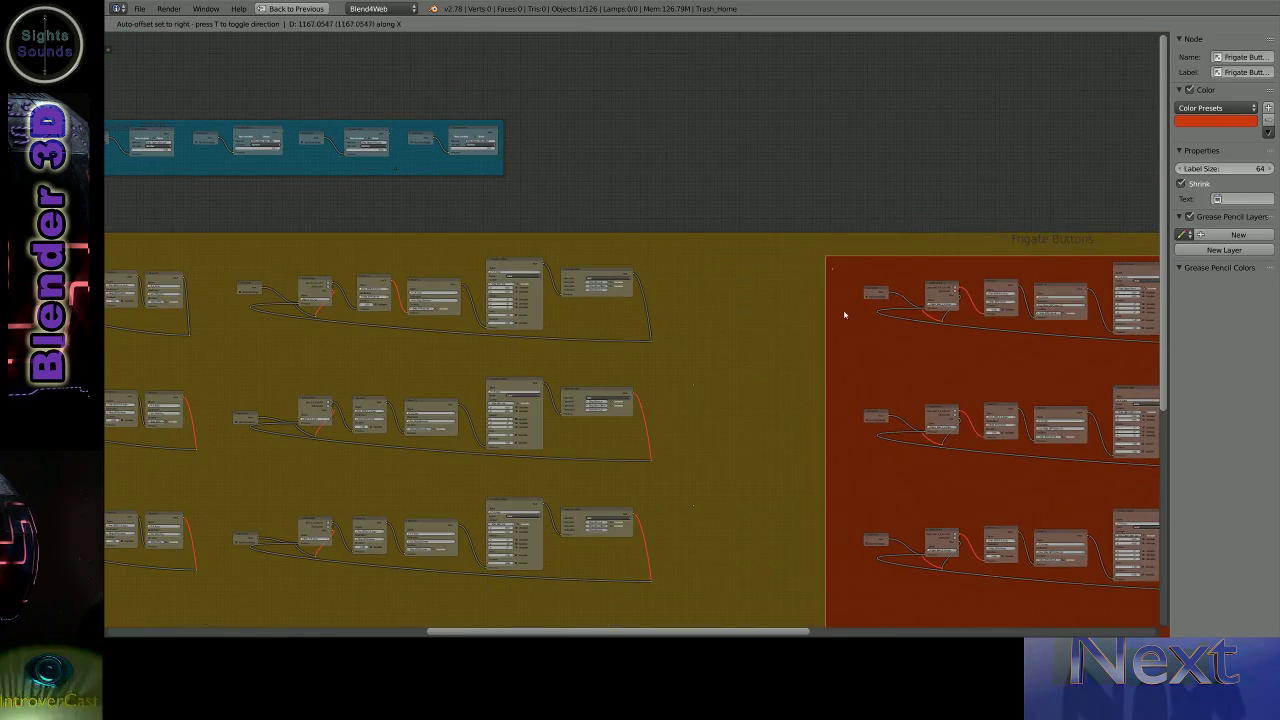
{"action": "middle_click_drag", "start_coordinate": [659, 531], "coordinate": [462, 134]}
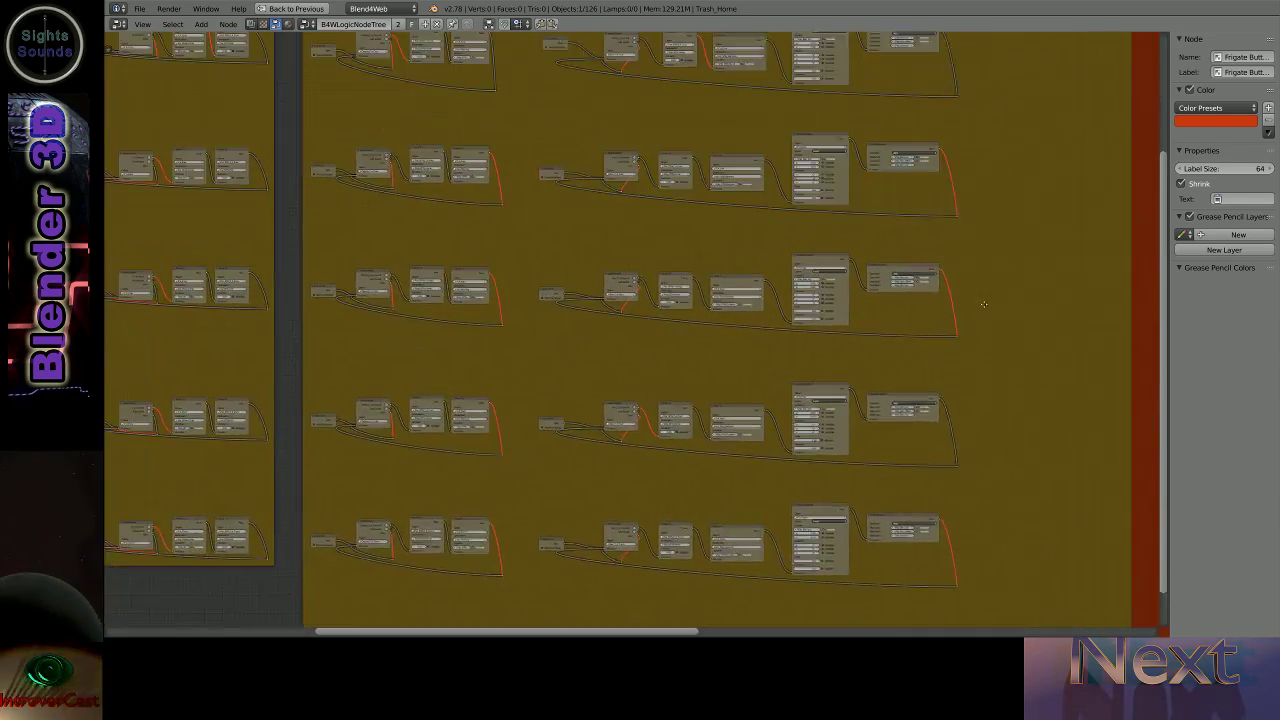
{"action": "scroll", "coordinate": [462, 134], "scroll_direction": "up", "scroll_amount": 3}
{"action": "scroll", "coordinate": [462, 134], "scroll_direction": "up", "scroll_amount": 1}
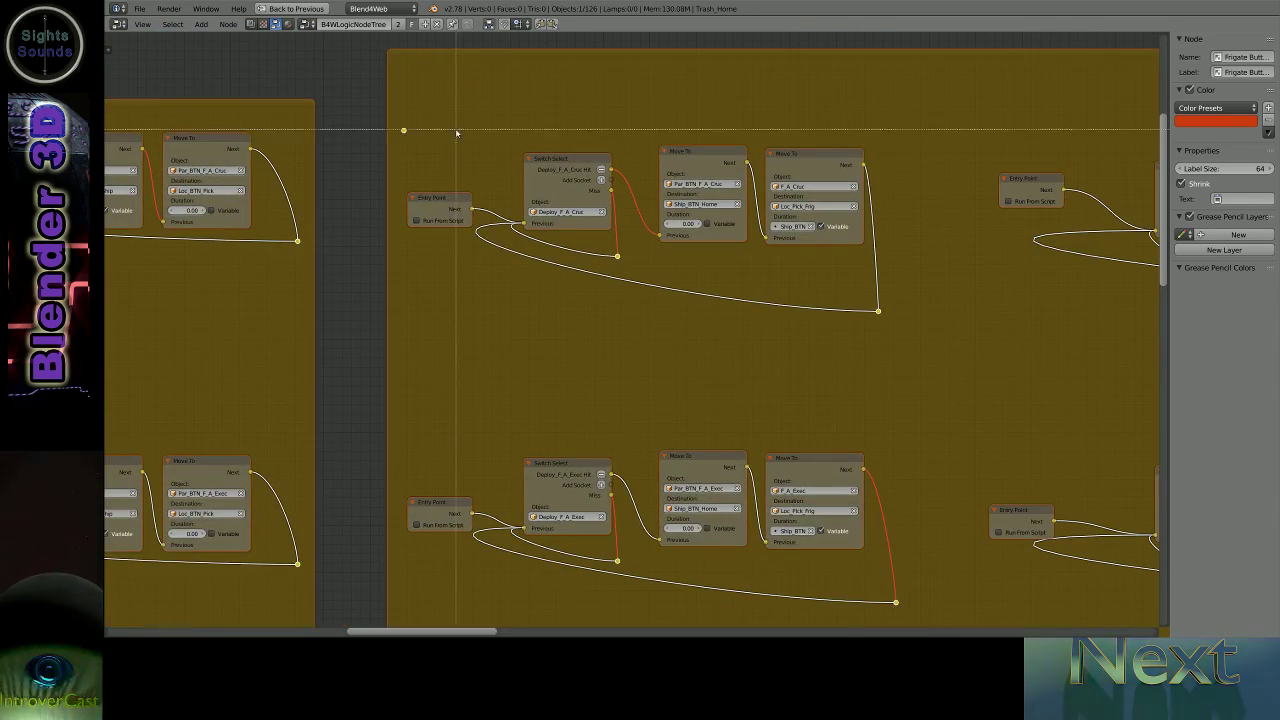
{"action": "left_click_drag", "start_coordinate": [423, 157], "coordinate": [417, 110]}
{"action": "right_click", "coordinate": [417, 110]}
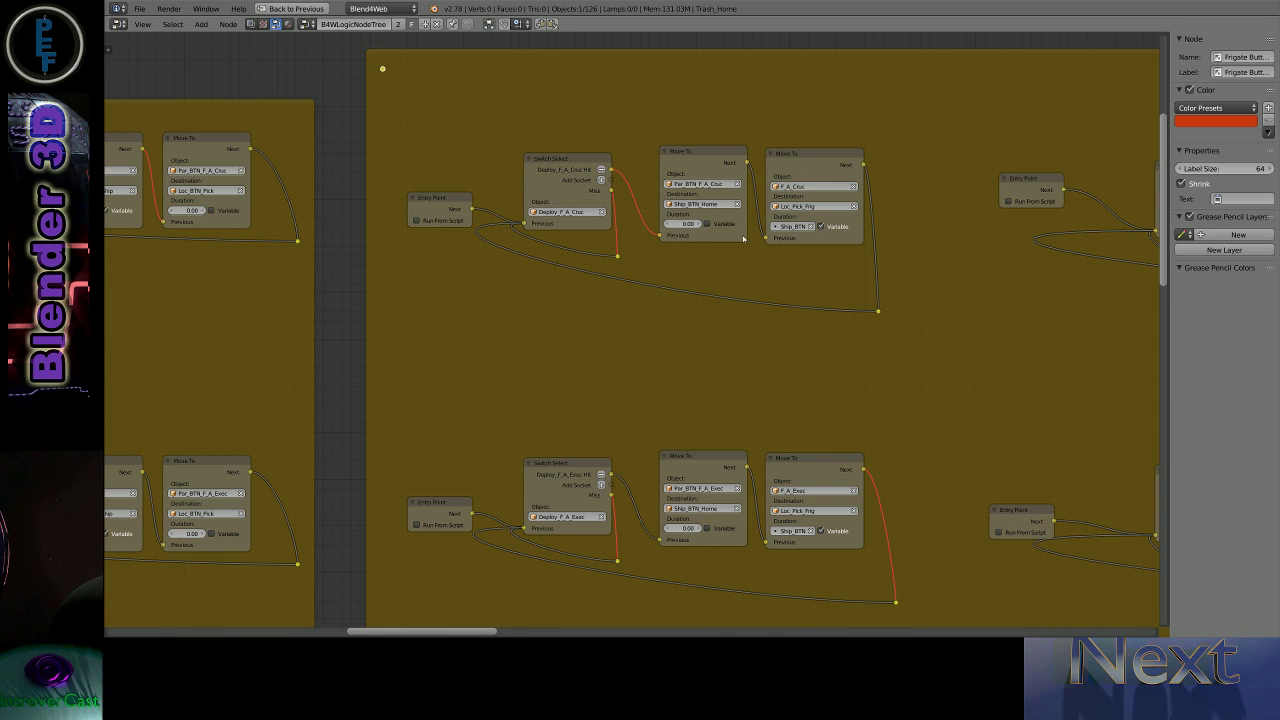
{"action": "mouse_move", "coordinate": [541, 224]}
{"action": "middle_mouse_down"}
{"action": "mouse_move", "coordinate": [480, 333]}
{"action": "mouse_move", "coordinate": [466, 333]}
{"action": "middle_mouse_up"}
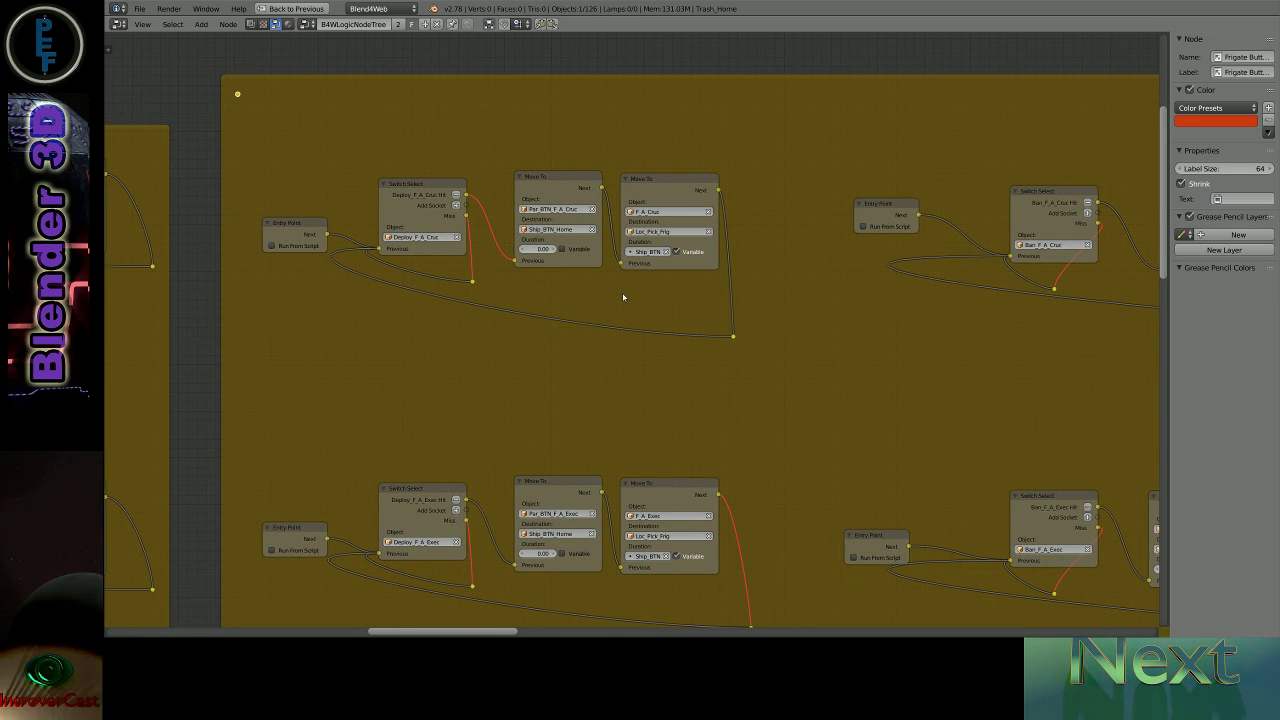
{"action": "scroll", "coordinate": [623, 297], "scroll_direction": "up", "scroll_amount": 1}
- Shift the long link's reroute point right and chain a duplicate F_A_Cruc Move To node
{"action": "scroll", "coordinate": [623, 297], "scroll_direction": "up", "scroll_amount": 1}
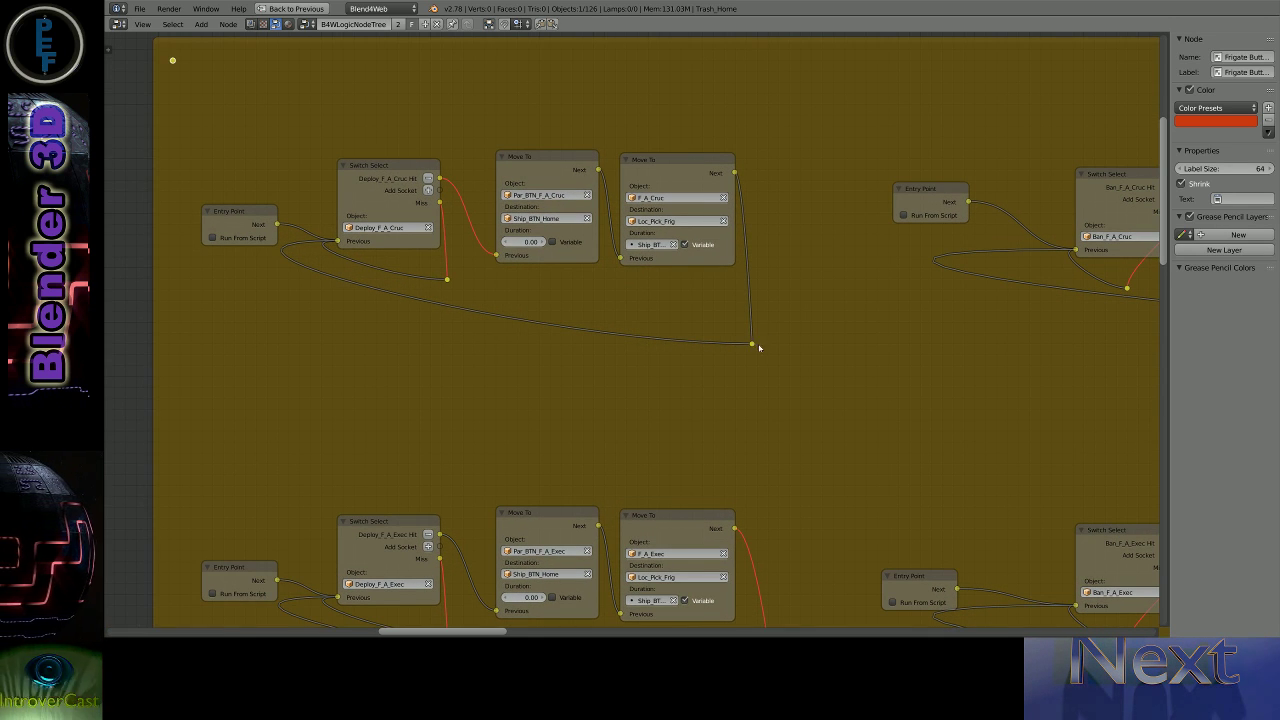
{"action": "left_click", "coordinate": [751, 343]}
{"action": "key", "text": "g"}
{"action": "left_click", "coordinate": [1071, 384]}
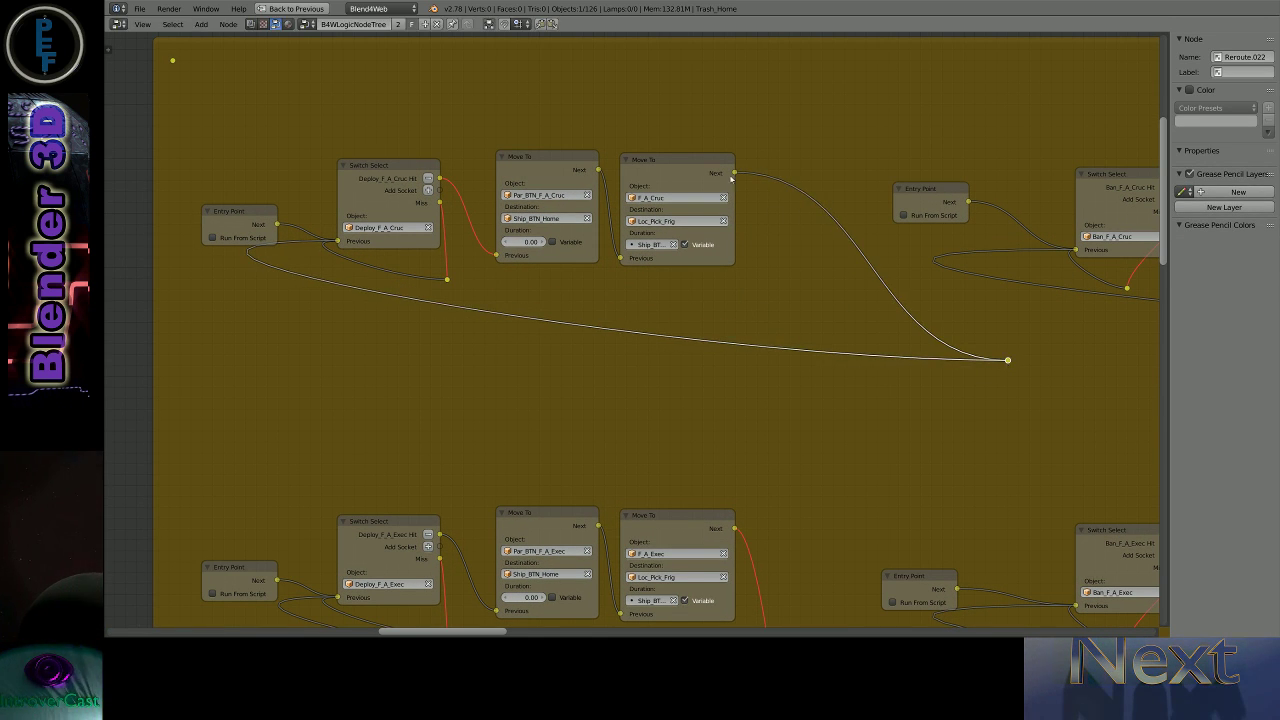
{"action": "left_click", "coordinate": [671, 176]}
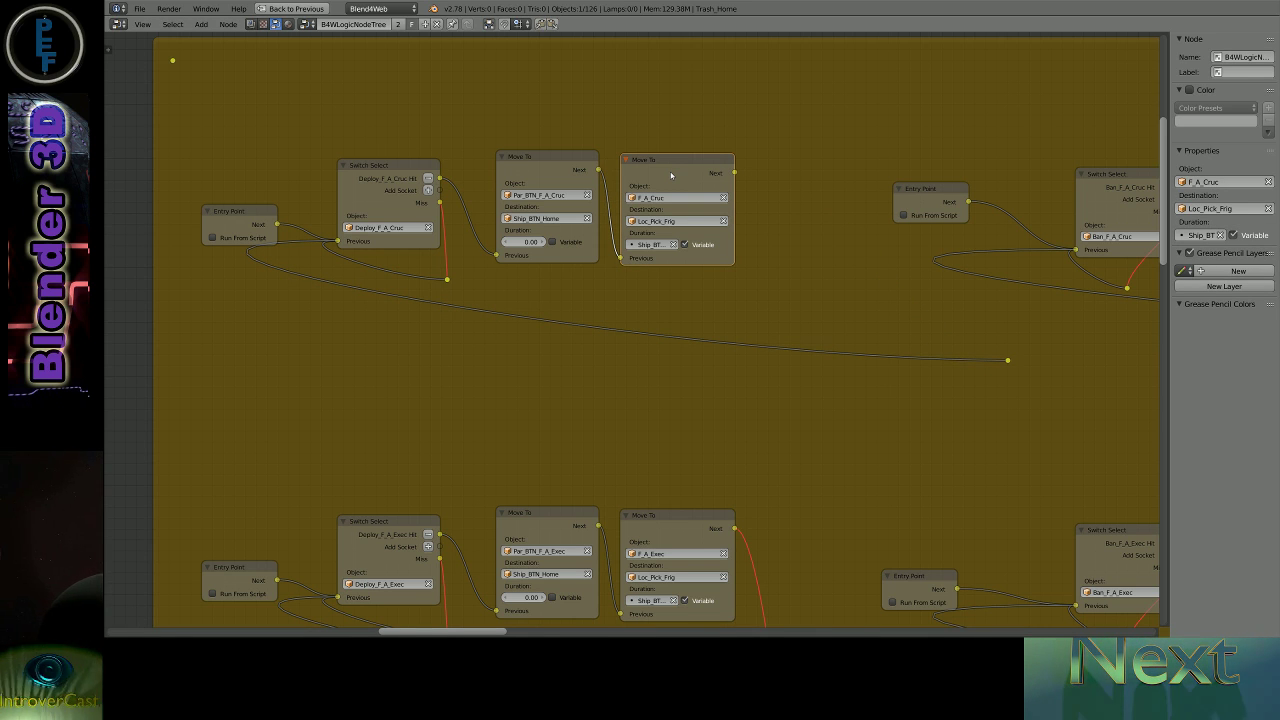
{"action": "key", "text": "shift+d"}
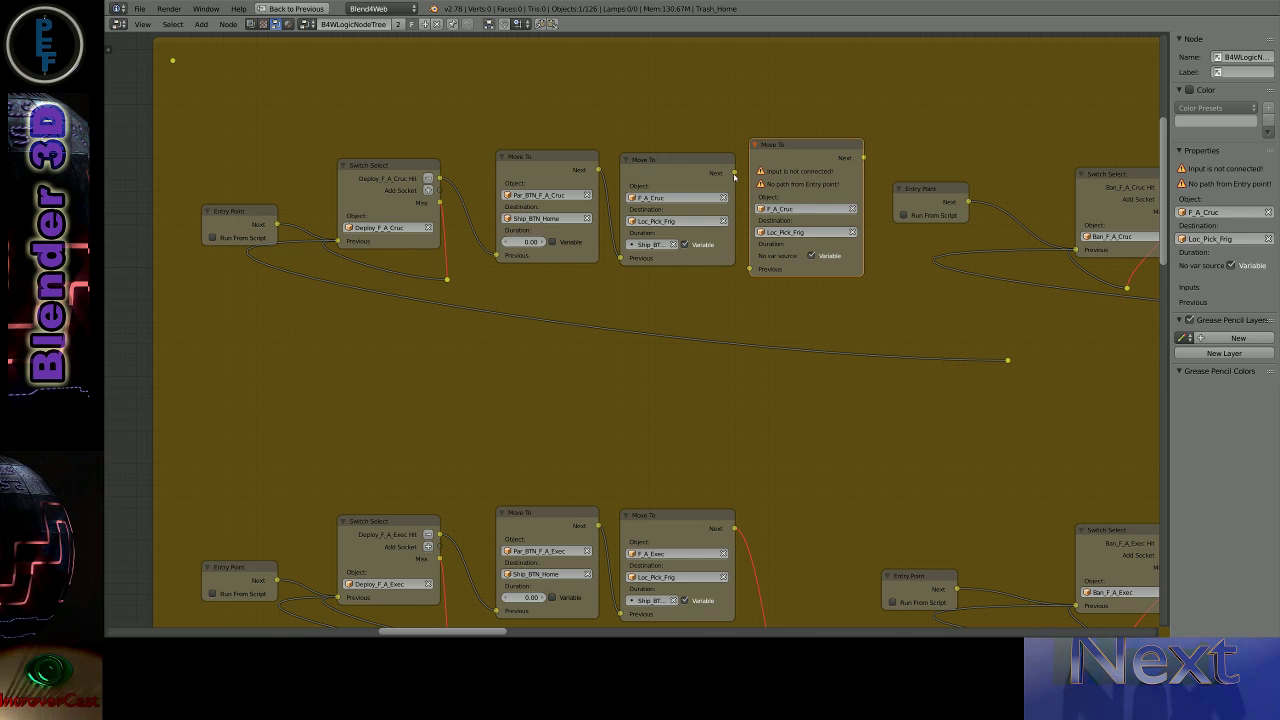
{"action": "left_click_drag", "start_coordinate": [734, 174], "coordinate": [754, 274]}
- Set the middle Move To object to F_A_Cruc.001 and the next destination to Trash_Home
{"action": "left_click", "coordinate": [693, 202]}
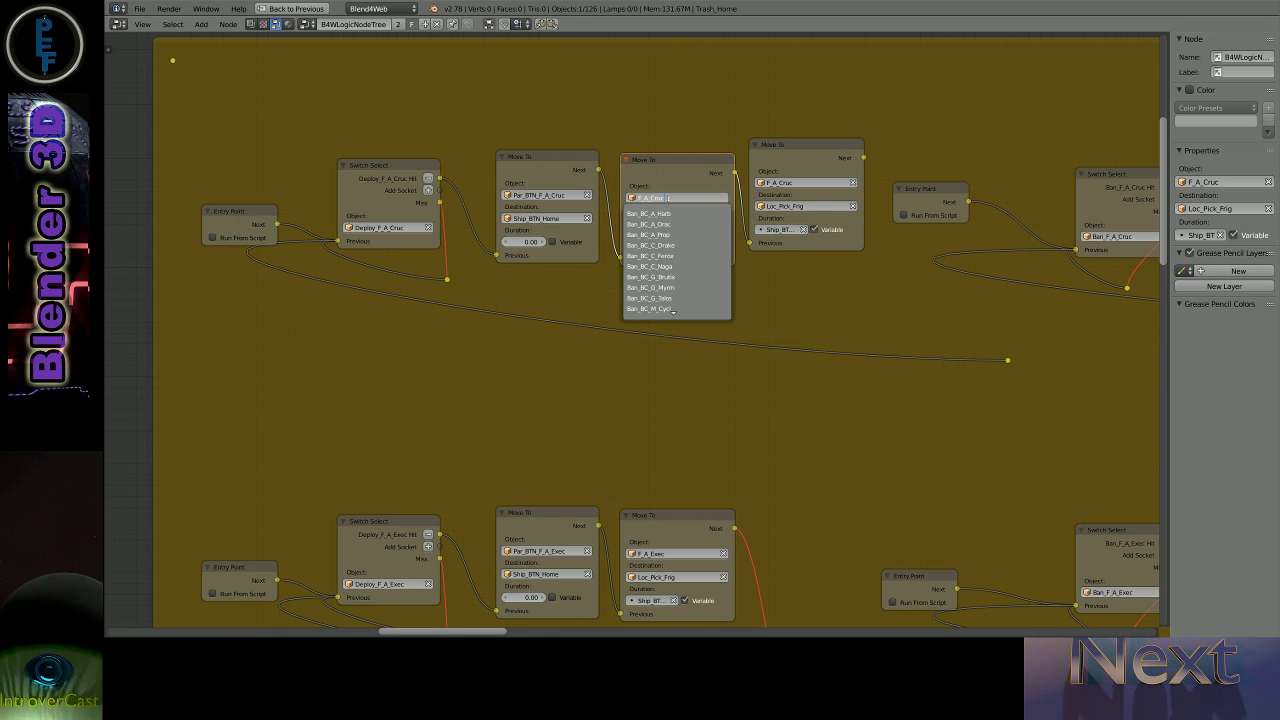
{"action": "type", "text": ".001"}
{"action": "key", "text": "Return"}
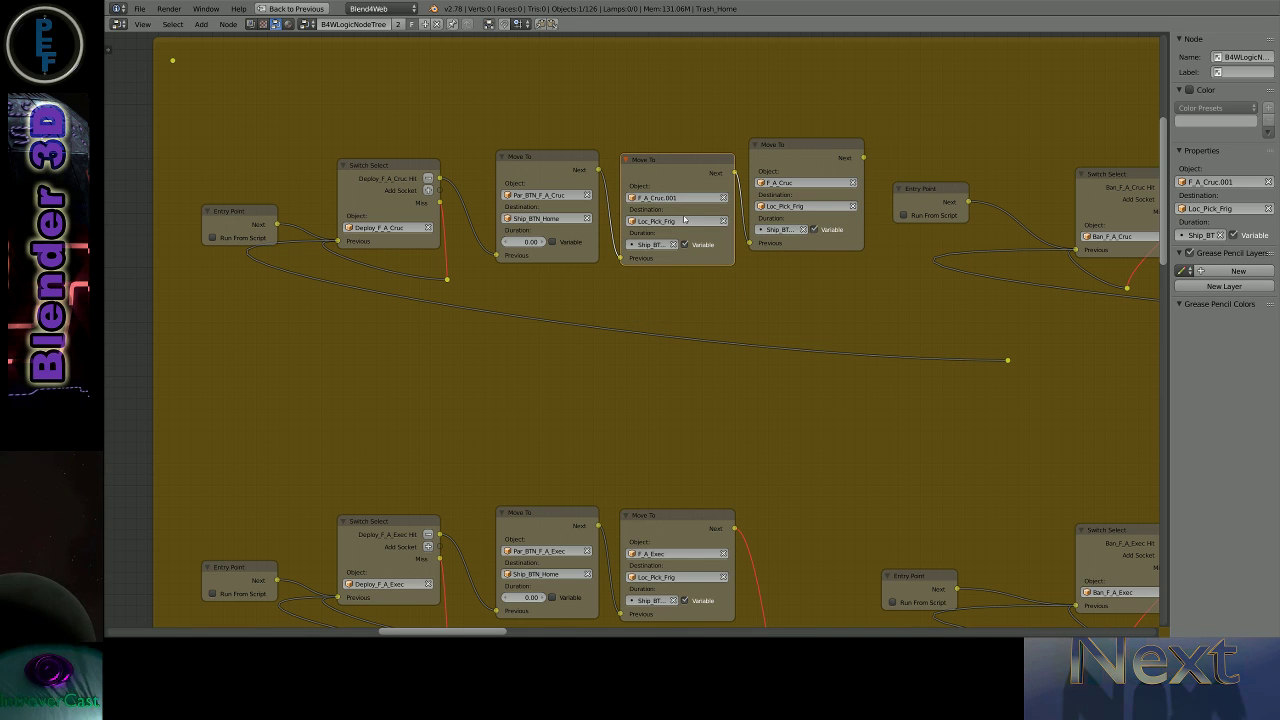
{"action": "left_click", "coordinate": [803, 205]}
{"action": "type", "text": "Tra"}
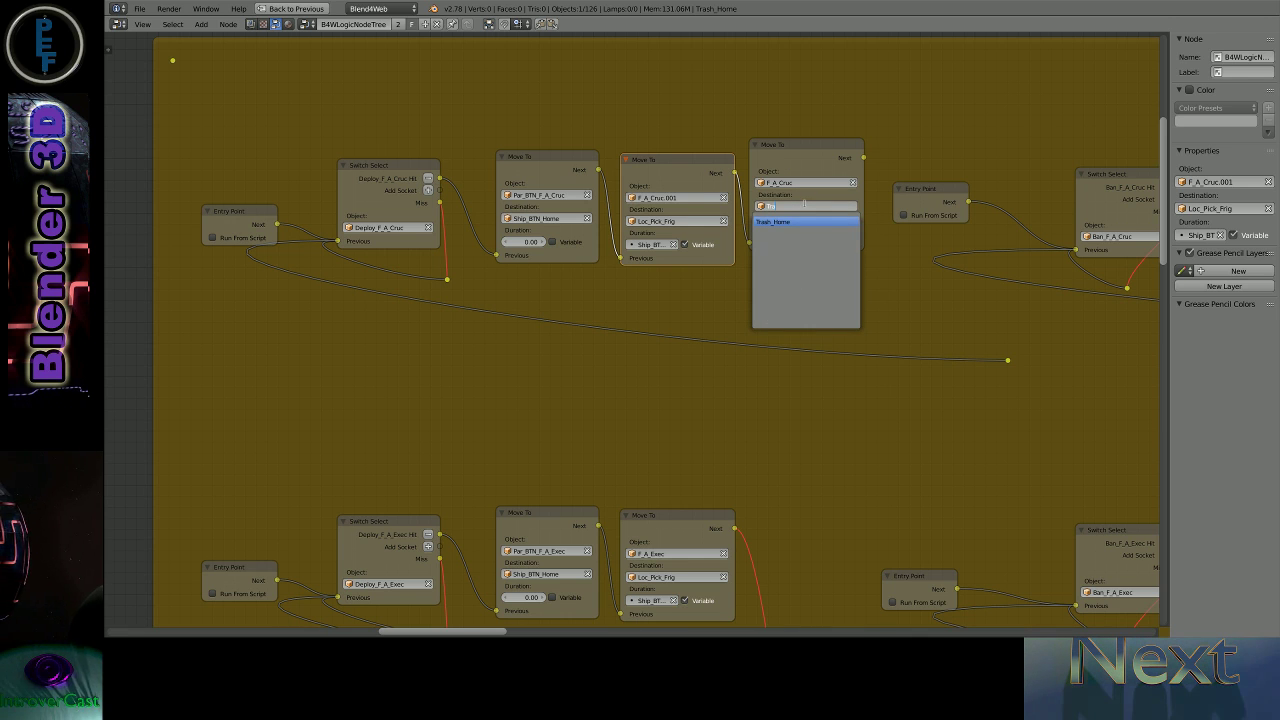
{"action": "key", "text": "Return"}
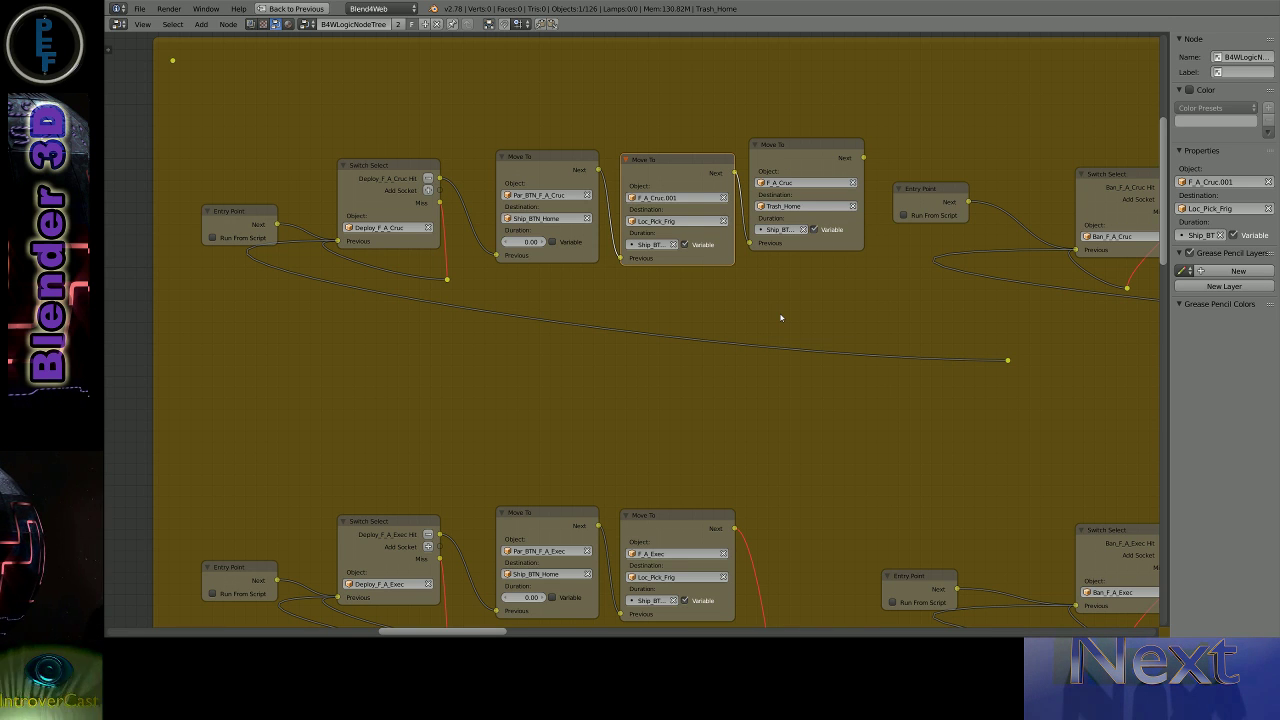
{"action": "key", "text": "ctrl+Up"}
- Lower Trash_Home 30 m to Z -30 and view the scene from the top
{"action": "key", "text": "ctrl+Left"}
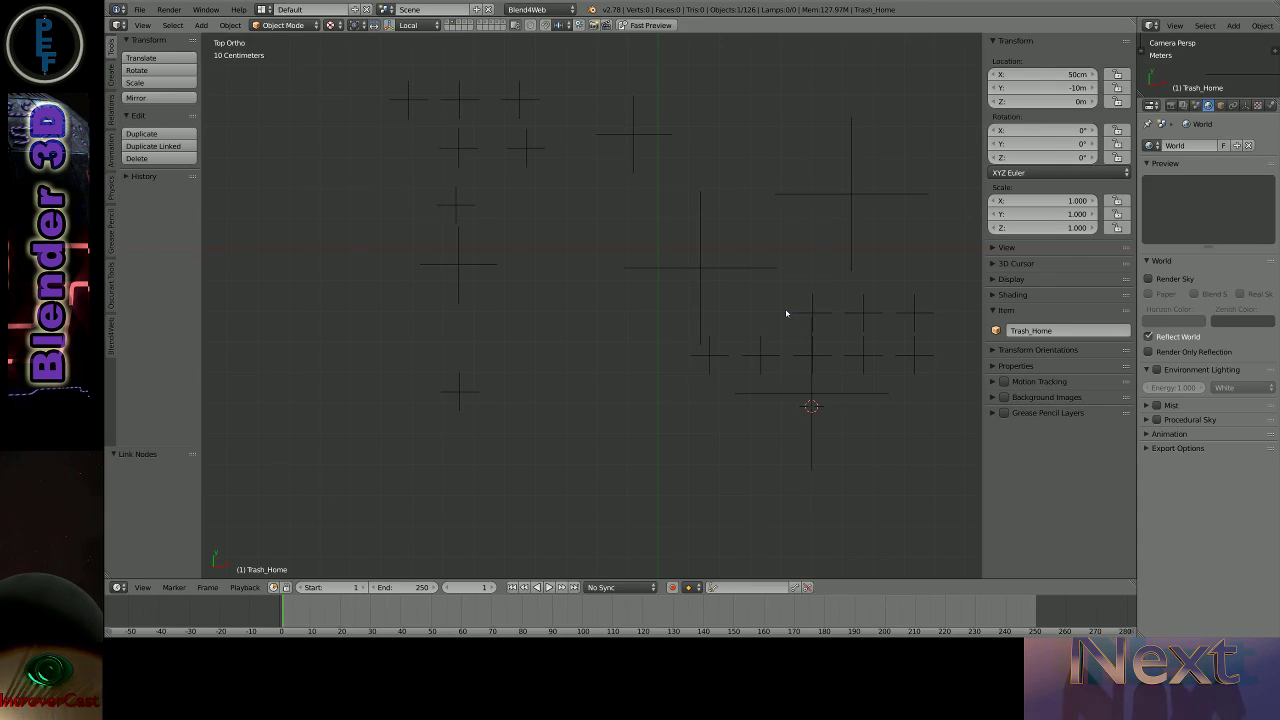
{"action": "key", "text": "a"}
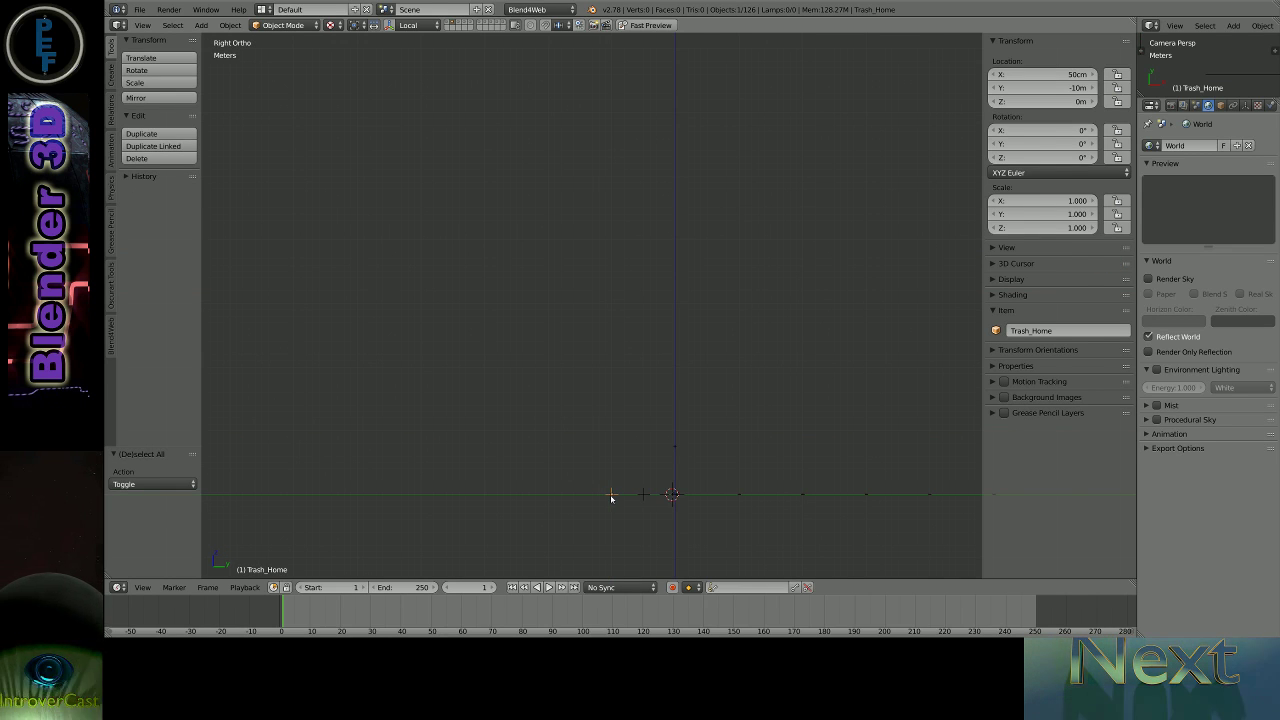
{"action": "type", "text": "gz-30"}
{"action": "key", "text": "Return"}
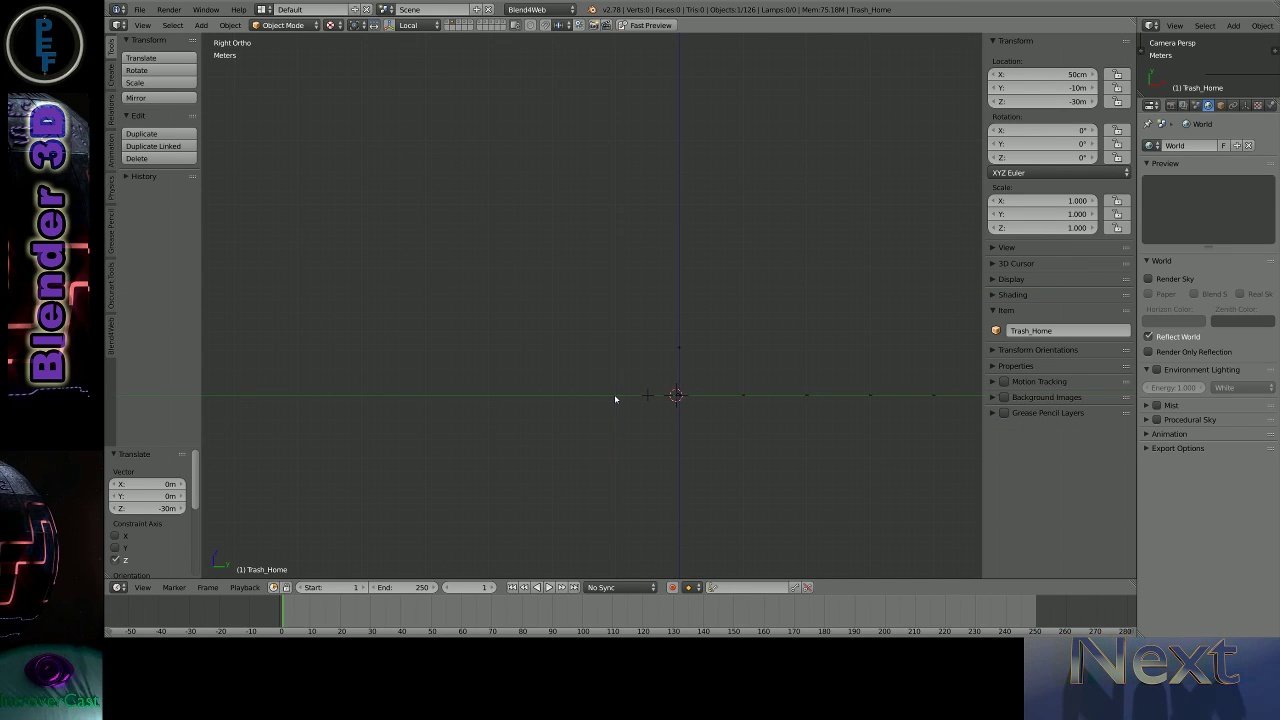
{"action": "scroll", "coordinate": [620, 406], "scroll_direction": "down", "scroll_amount": 3}
{"action": "key", "text": "KP_7"}
{"action": "scroll", "coordinate": [677, 447], "scroll_direction": "up", "scroll_amount": 10}
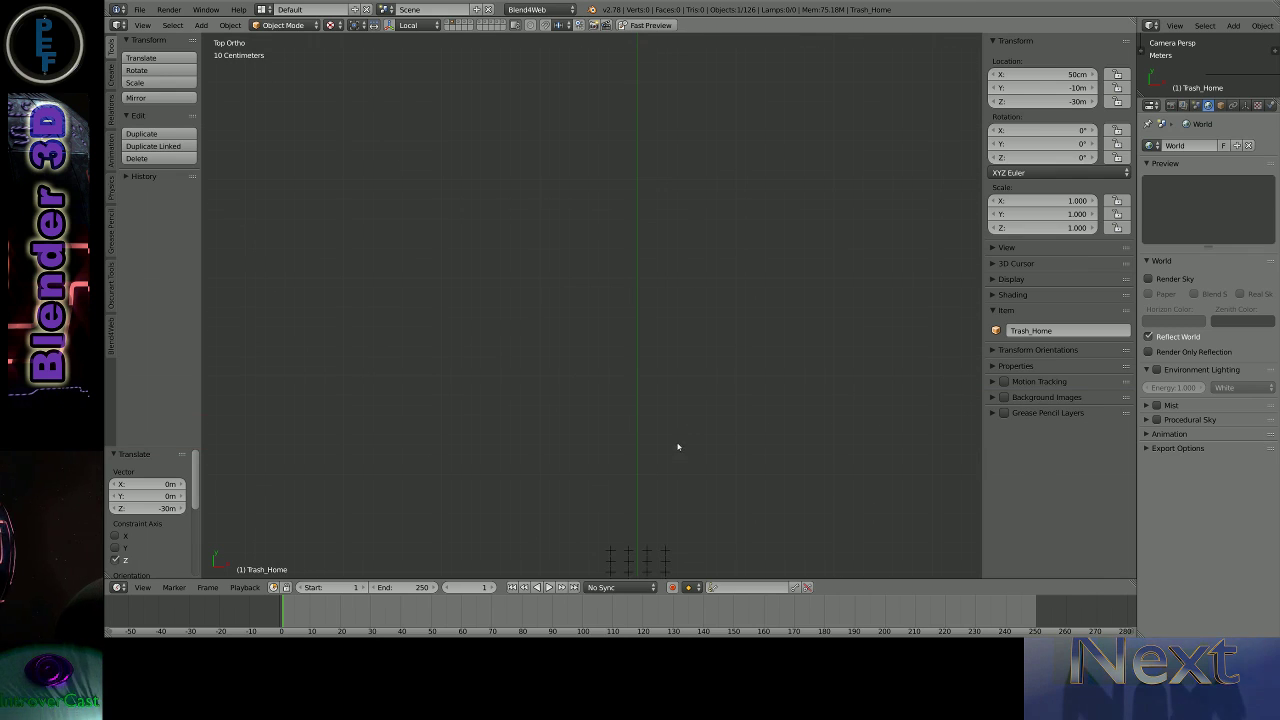
- Link the Trash_Home Move To node's Next output to the following chain
{"action": "scroll", "coordinate": [650, 200], "scroll_direction": "up", "scroll_amount": 2}
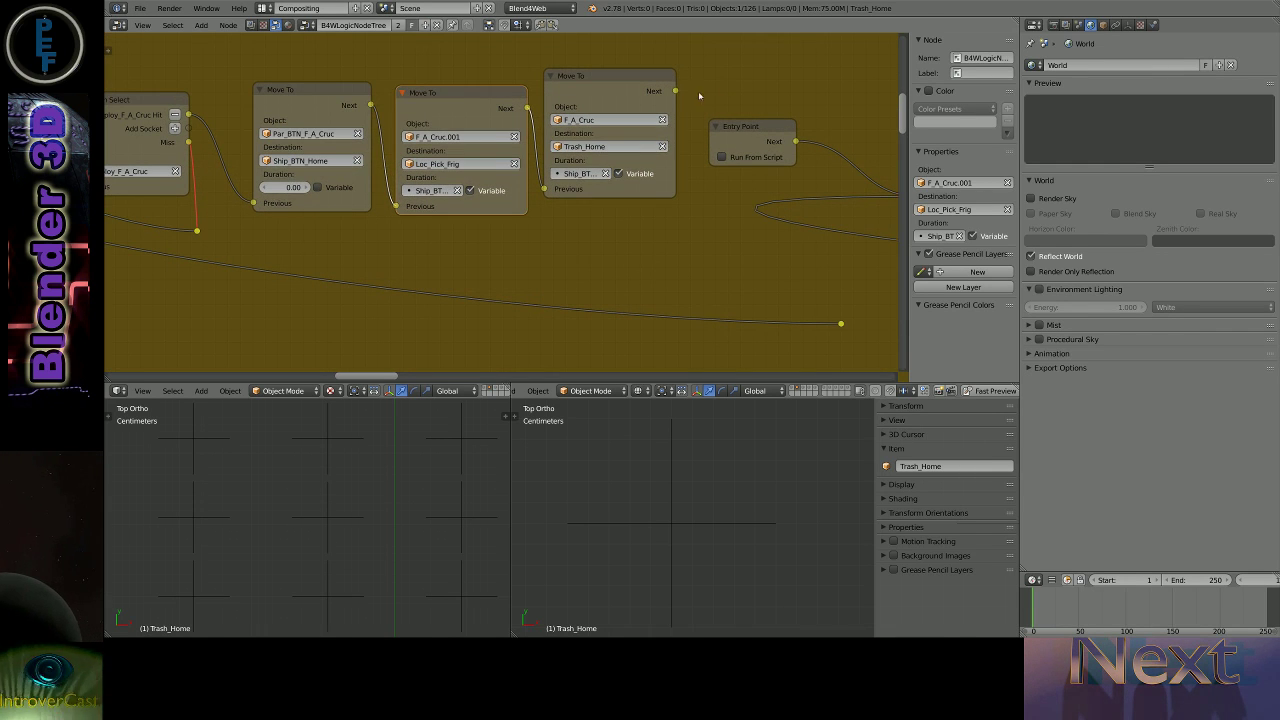
{"action": "left_click_drag", "start_coordinate": [675, 91], "coordinate": [841, 323]}
{"action": "scroll", "coordinate": [691, 263], "scroll_direction": "down", "scroll_amount": 2}
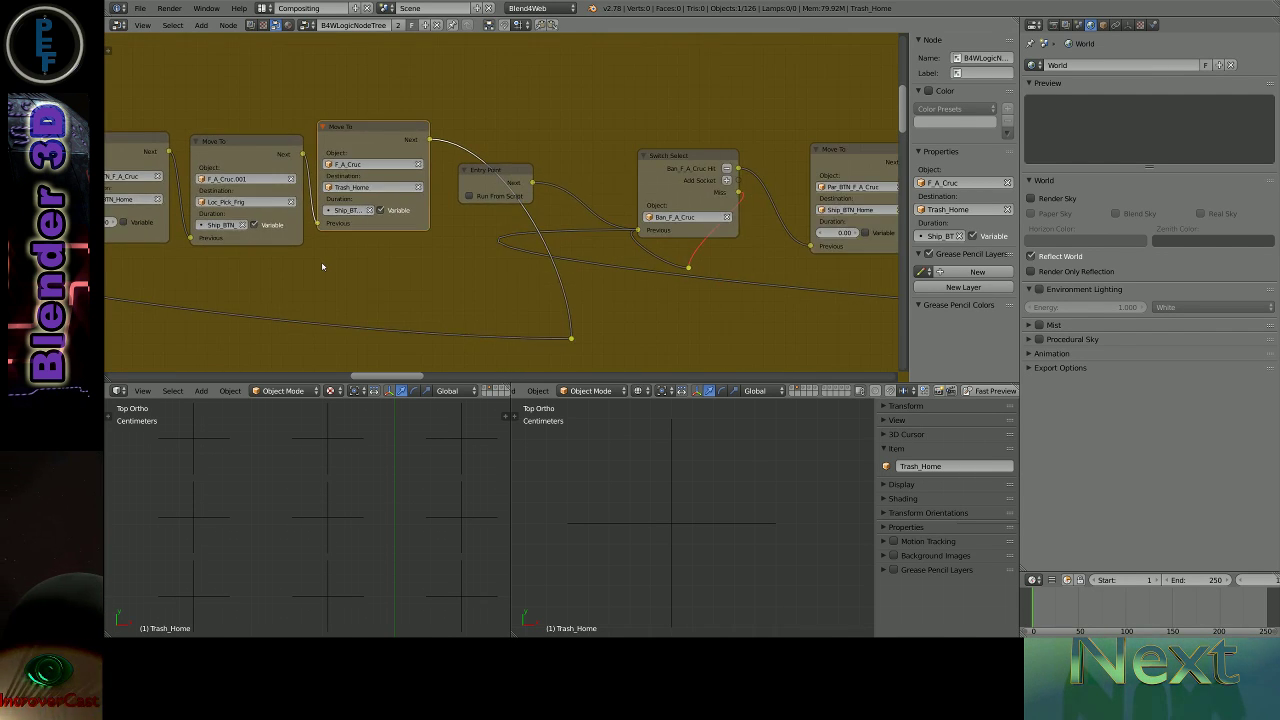
{"action": "middle_click_drag", "start_coordinate": [691, 263], "coordinate": [322, 266]}
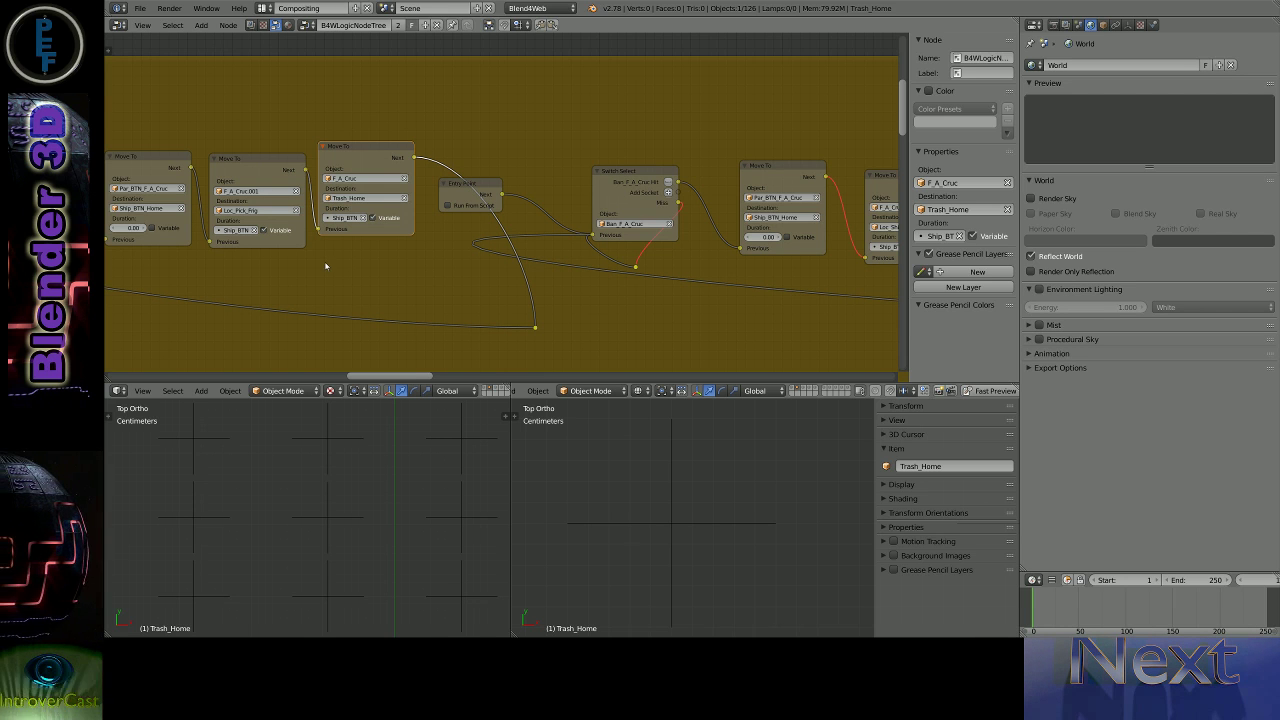
- Reposition the Entry Point and Move To nodes, then duplicate the F_A_Cruc.001 Move To node
{"action": "left_click_drag", "start_coordinate": [465, 185], "coordinate": [533, 173]}
{"action": "scroll", "coordinate": [647, 240], "scroll_direction": "down", "scroll_amount": 1}
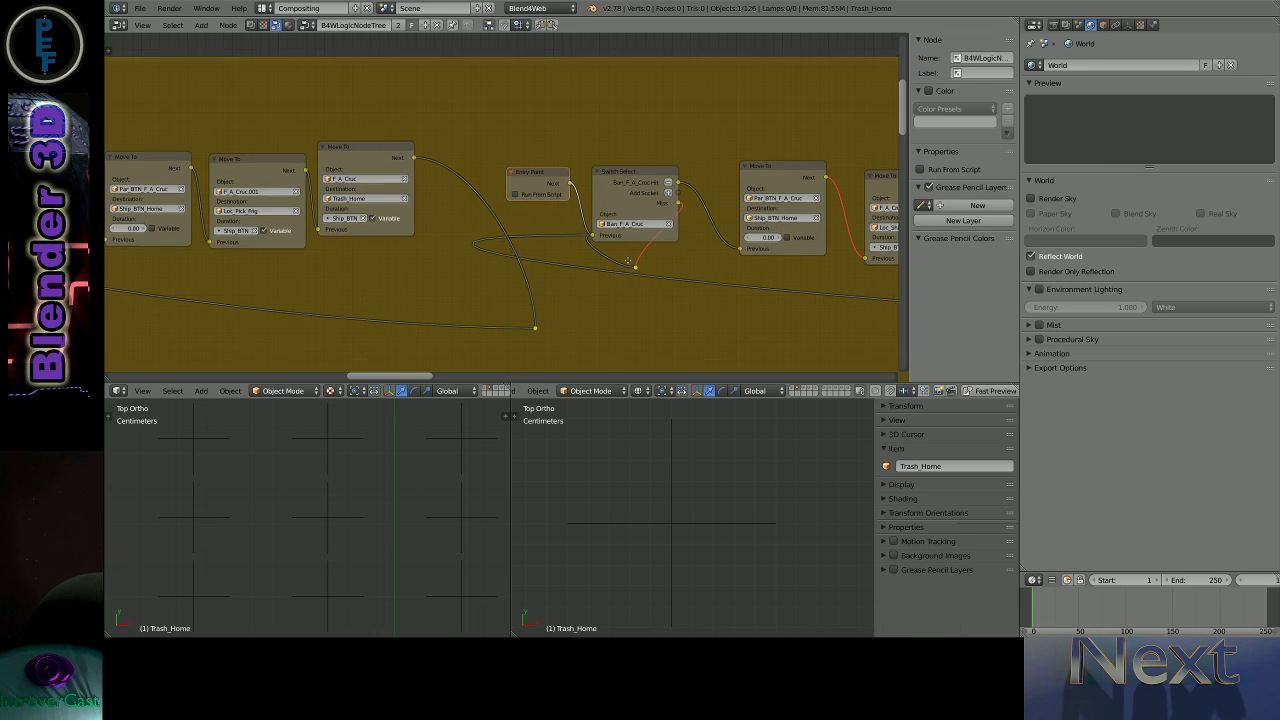
{"action": "mouse_move", "coordinate": [647, 240]}
{"action": "middle_mouse_down"}
{"action": "mouse_move", "coordinate": [520, 255]}
{"action": "mouse_move", "coordinate": [443, 201]}
{"action": "middle_mouse_up"}
{"action": "scroll", "coordinate": [520, 255], "scroll_direction": "down", "scroll_amount": 2}
{"action": "left_click_drag", "start_coordinate": [443, 201], "coordinate": [650, 205]}
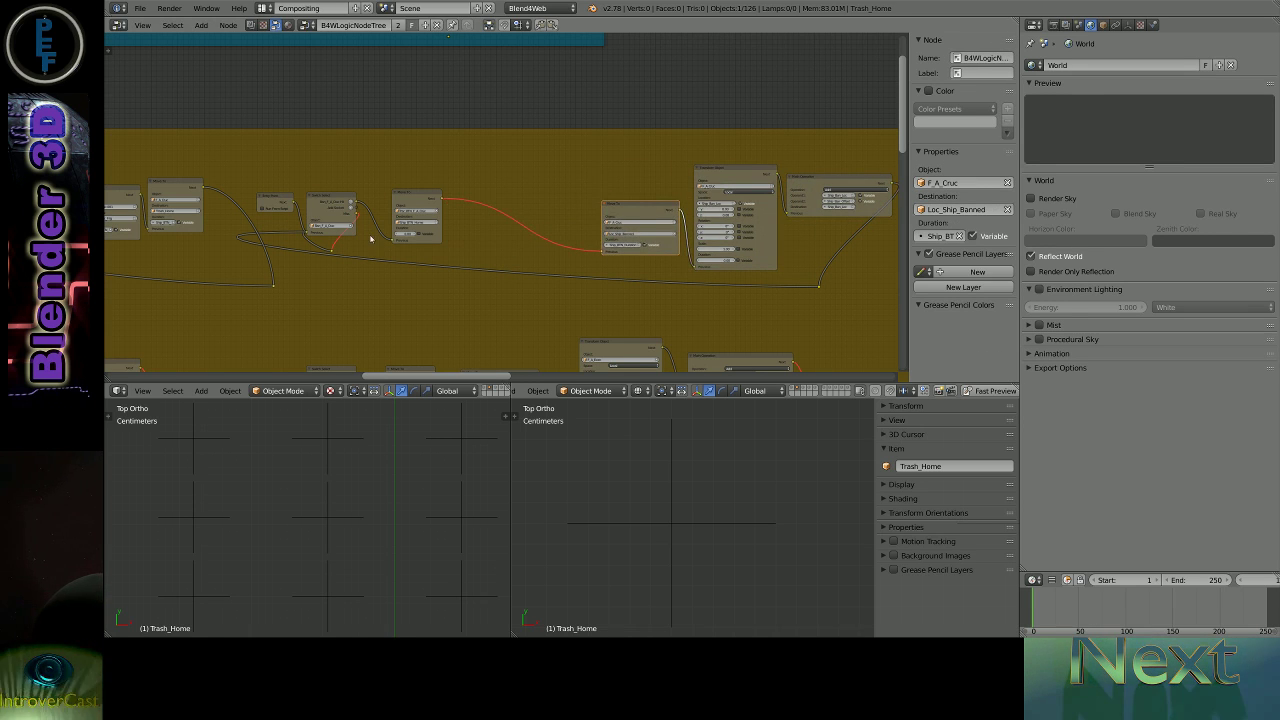
{"action": "middle_click_drag", "start_coordinate": [650, 205], "coordinate": [371, 237]}
{"action": "left_click_drag", "start_coordinate": [237, 294], "coordinate": [331, 238]}
{"action": "scroll", "coordinate": [331, 238], "scroll_direction": "up", "scroll_amount": 2}
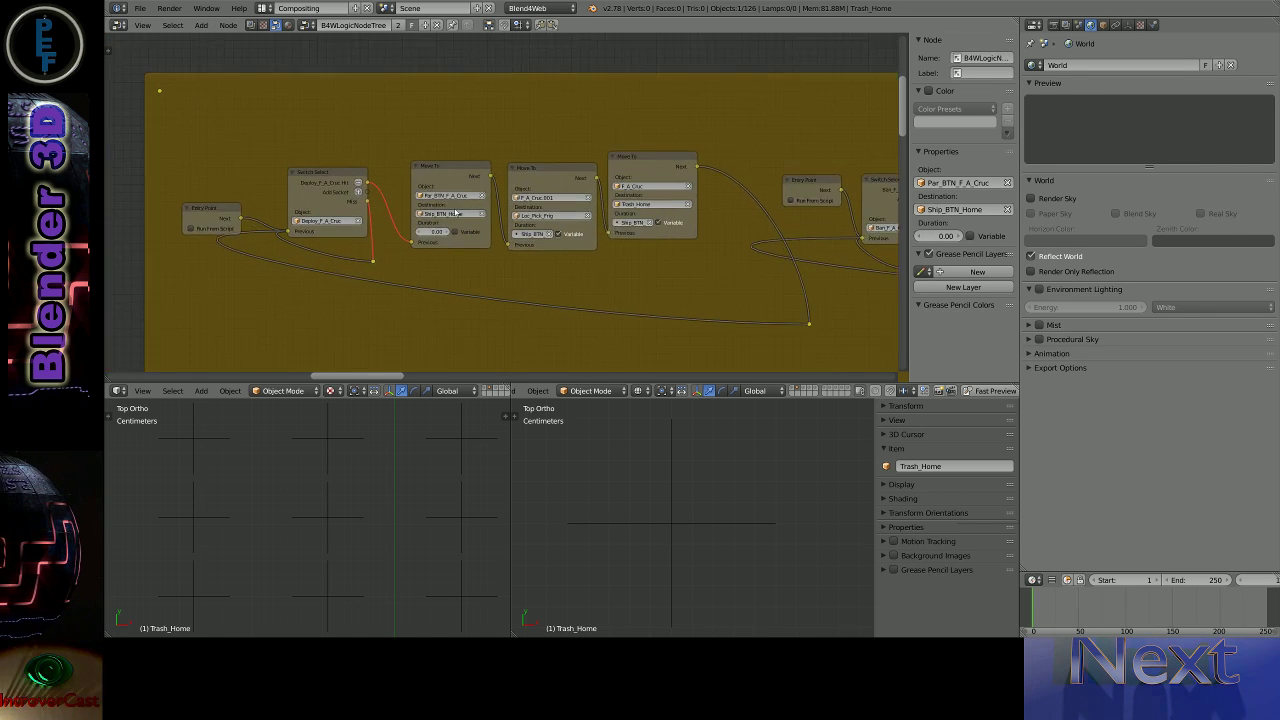
{"action": "middle_click_drag", "start_coordinate": [331, 238], "coordinate": [360, 225]}
{"action": "scroll", "coordinate": [378, 217], "scroll_direction": "up", "scroll_amount": 1}
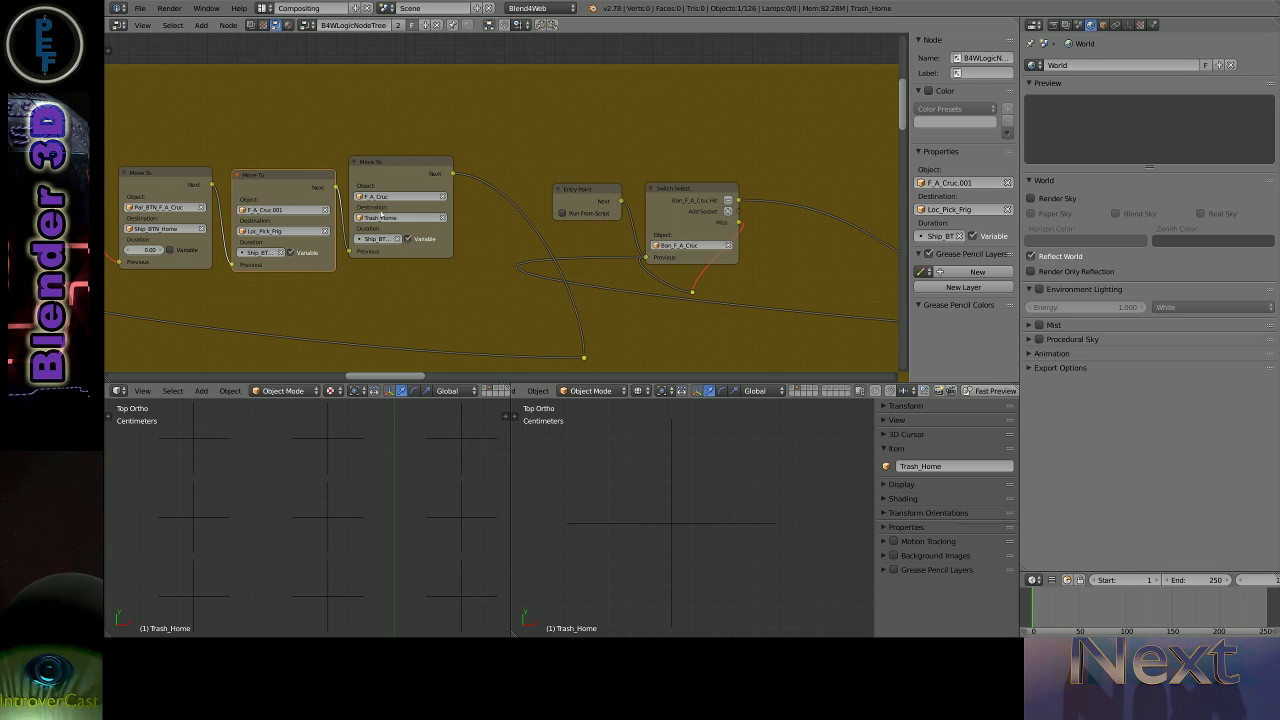
{"action": "key", "text": "shift+d"}
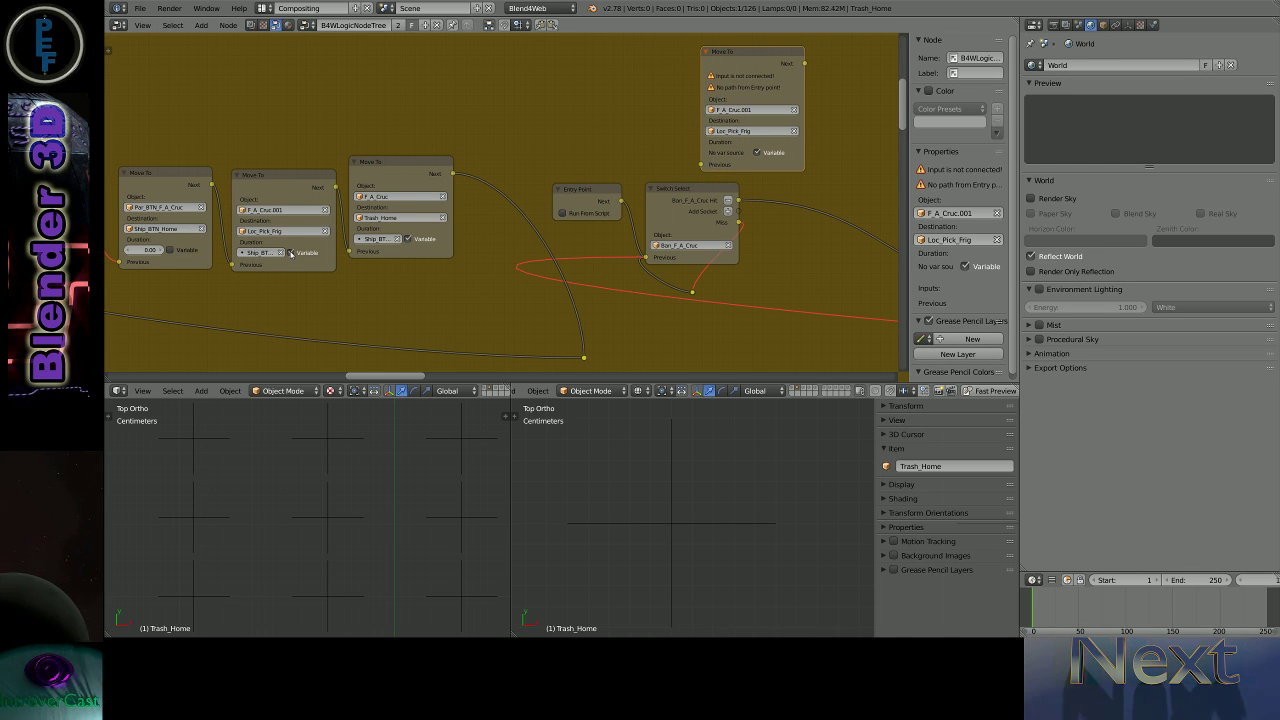
- Turn off Variable on two Move To nodes and send F_A_Cruc to Trash_Home
{"action": "left_click", "coordinate": [290, 252]}
{"action": "left_click", "coordinate": [407, 240]}
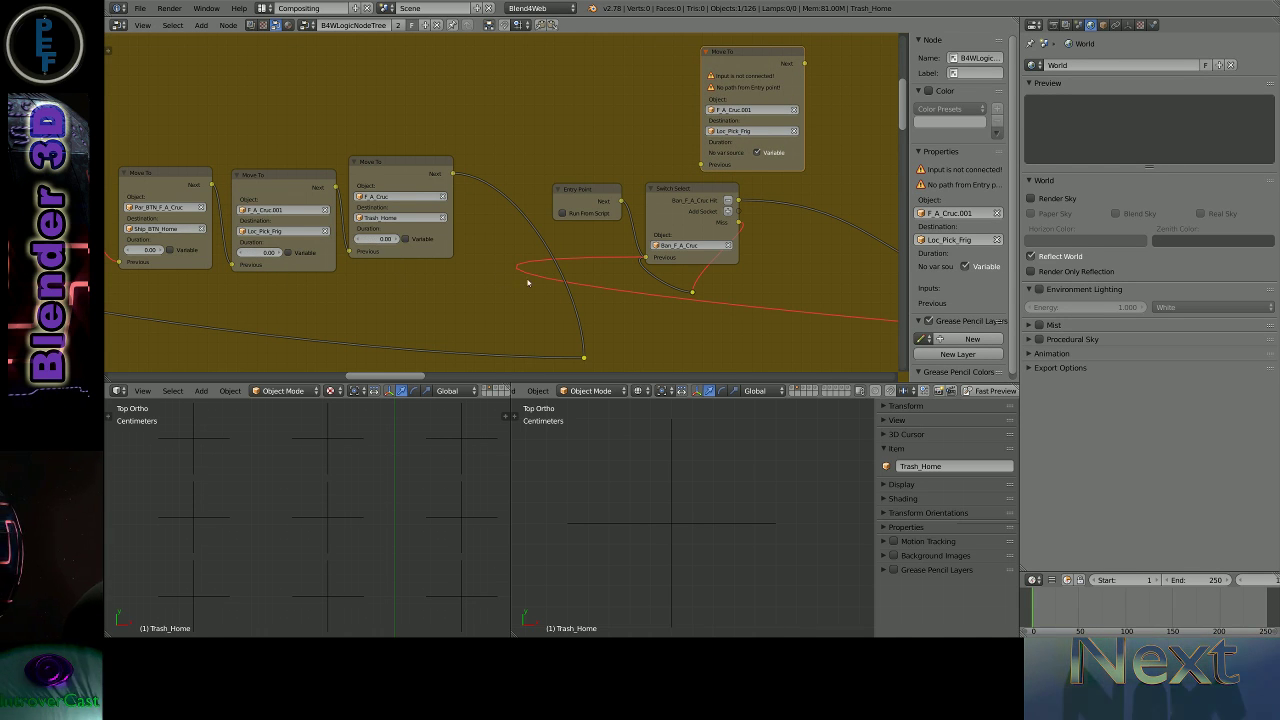
{"action": "middle_click_drag", "start_coordinate": [407, 240], "coordinate": [498, 234]}
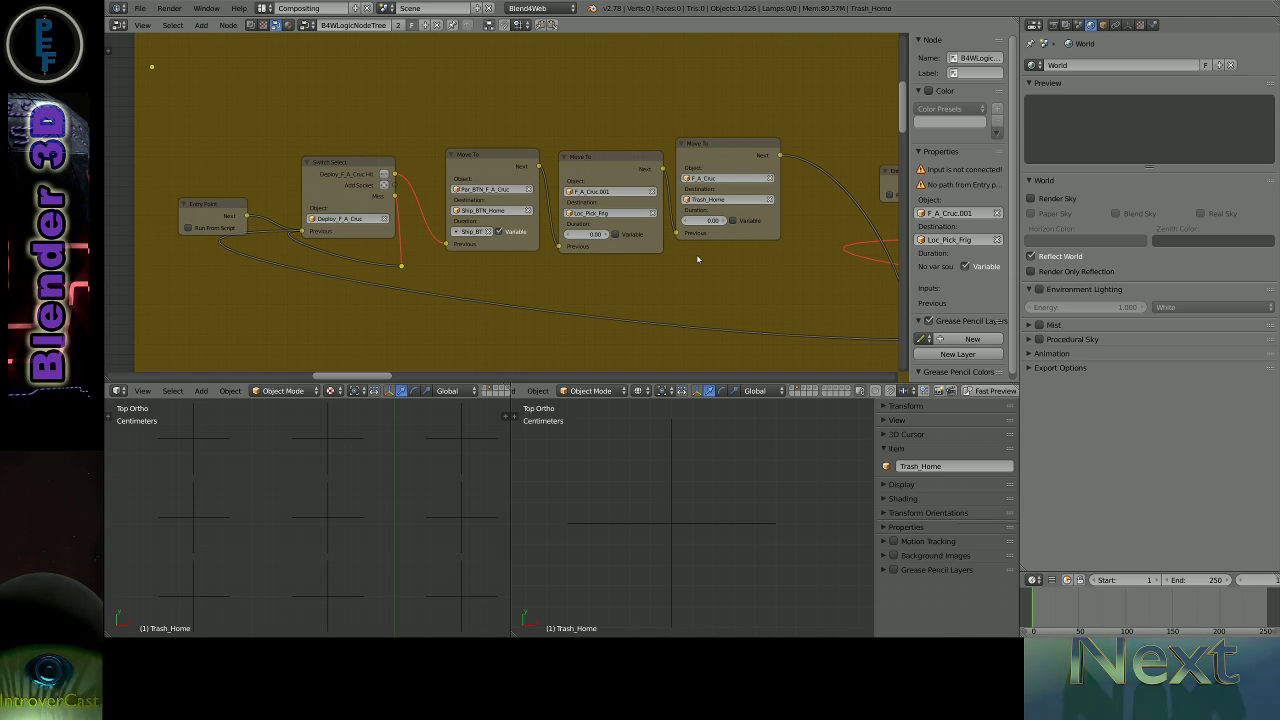
{"action": "key", "text": "ctrl+z"}
{"action": "key", "text": "ctrl+z"}
{"action": "key", "text": "ctrl+z"}
{"action": "key", "text": "ctrl+z"}
{"action": "key", "text": "ctrl+z"}
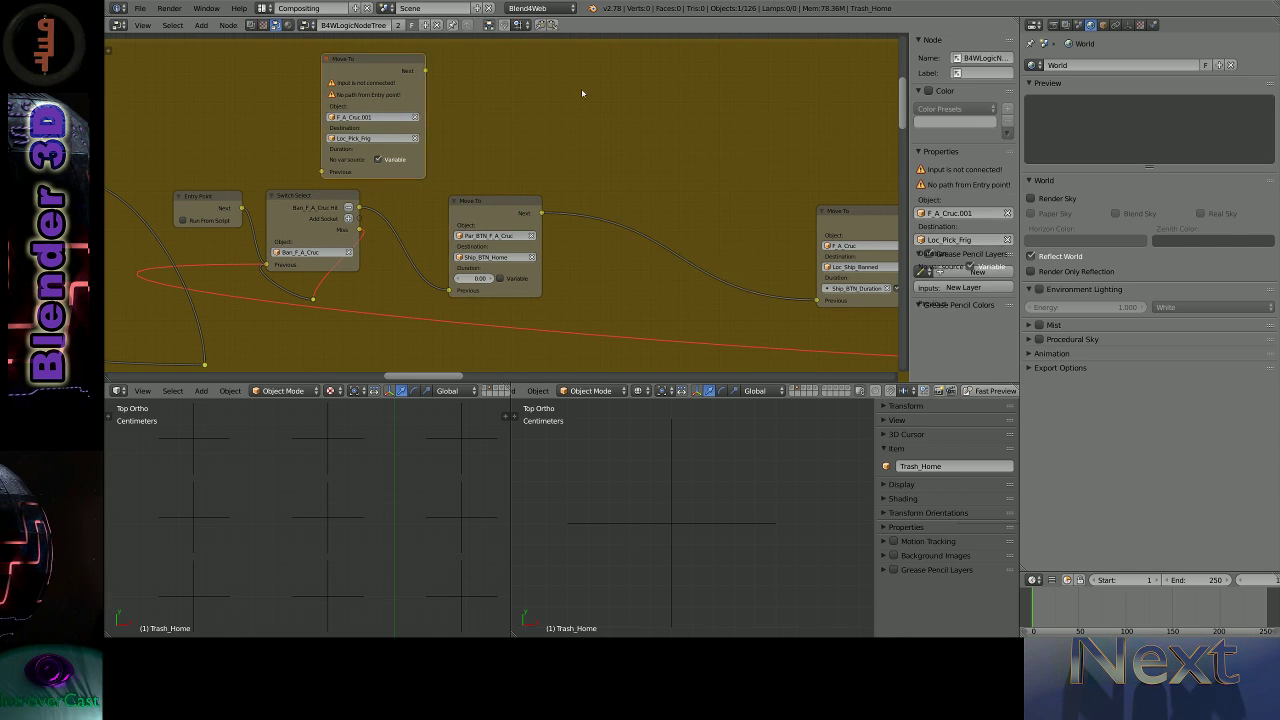
{"action": "key", "text": "ctrl+z"}
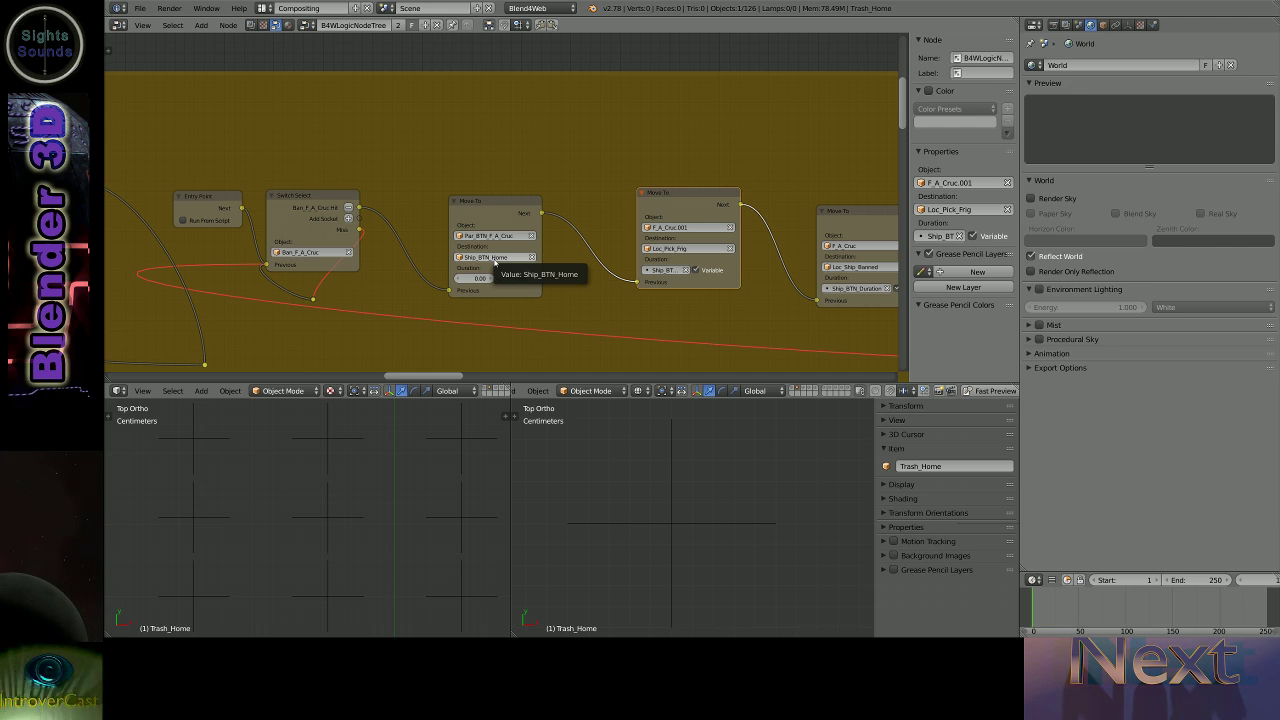
{"action": "middle_click_drag", "start_coordinate": [530, 258], "coordinate": [393, 247]}
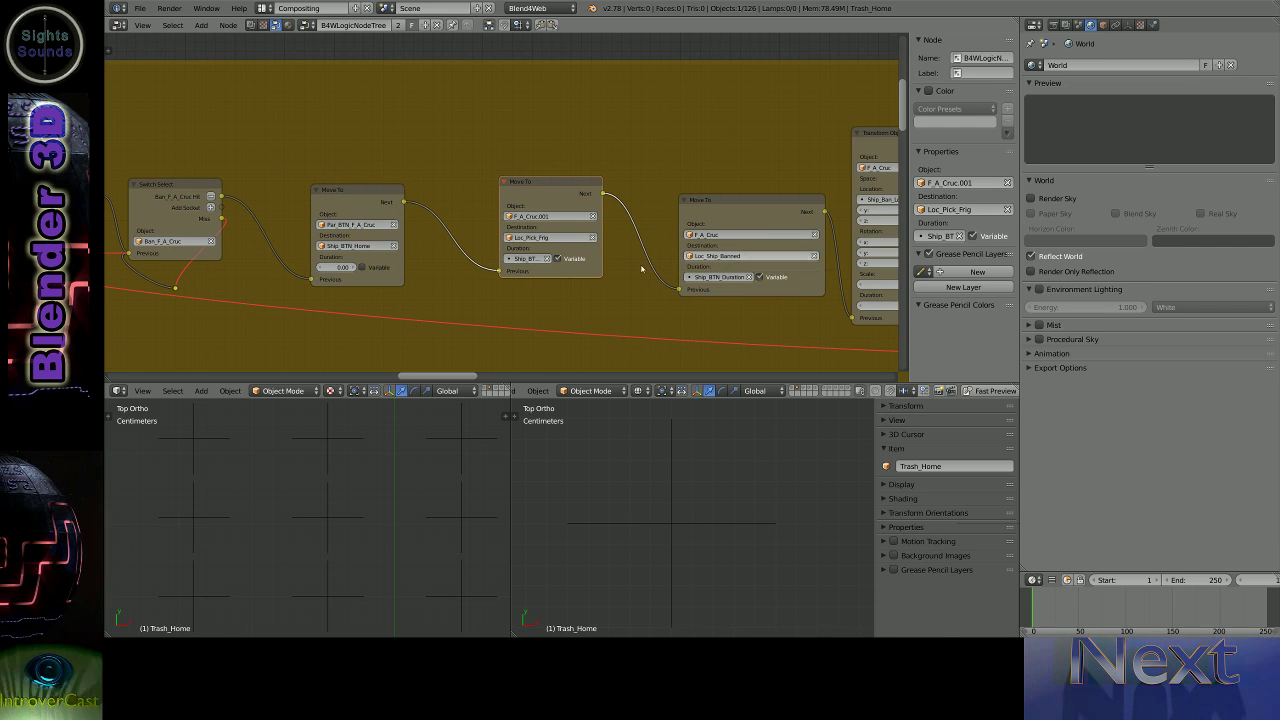
{"action": "left_click", "coordinate": [731, 256]}
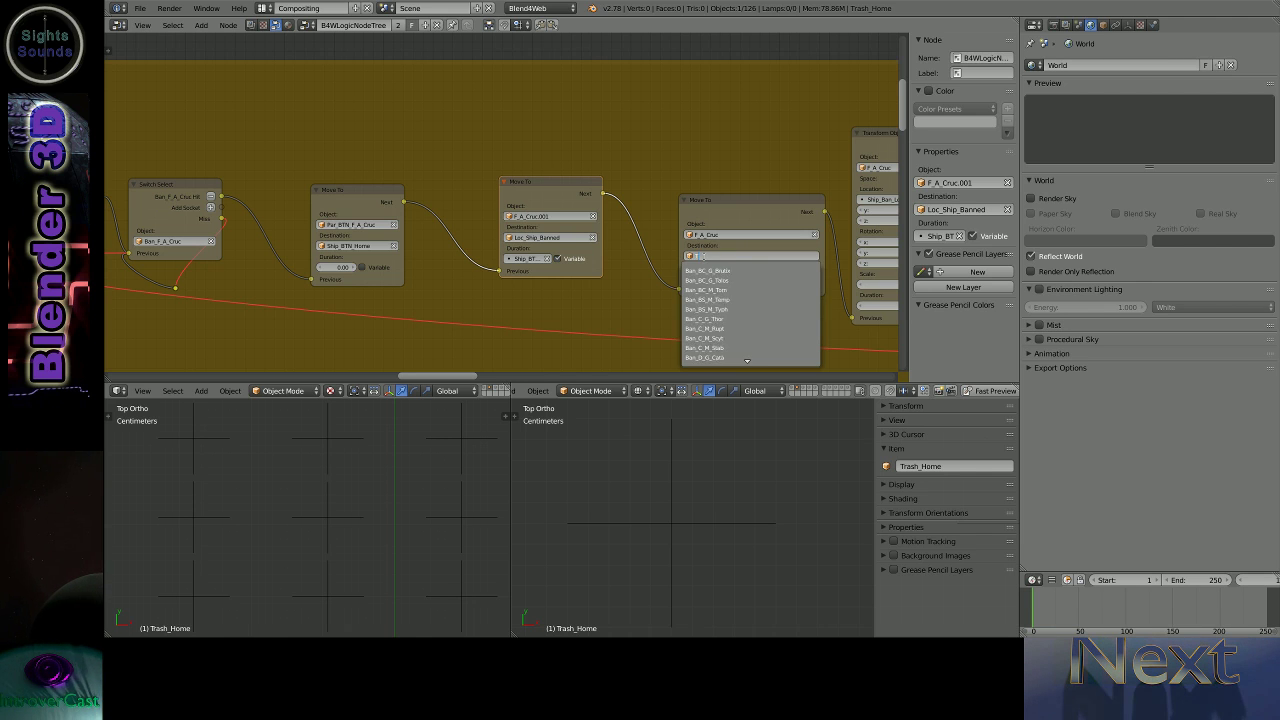
{"action": "key", "text": "Return"}
{"action": "middle_click_drag", "start_coordinate": [702, 258], "coordinate": [487, 245]}
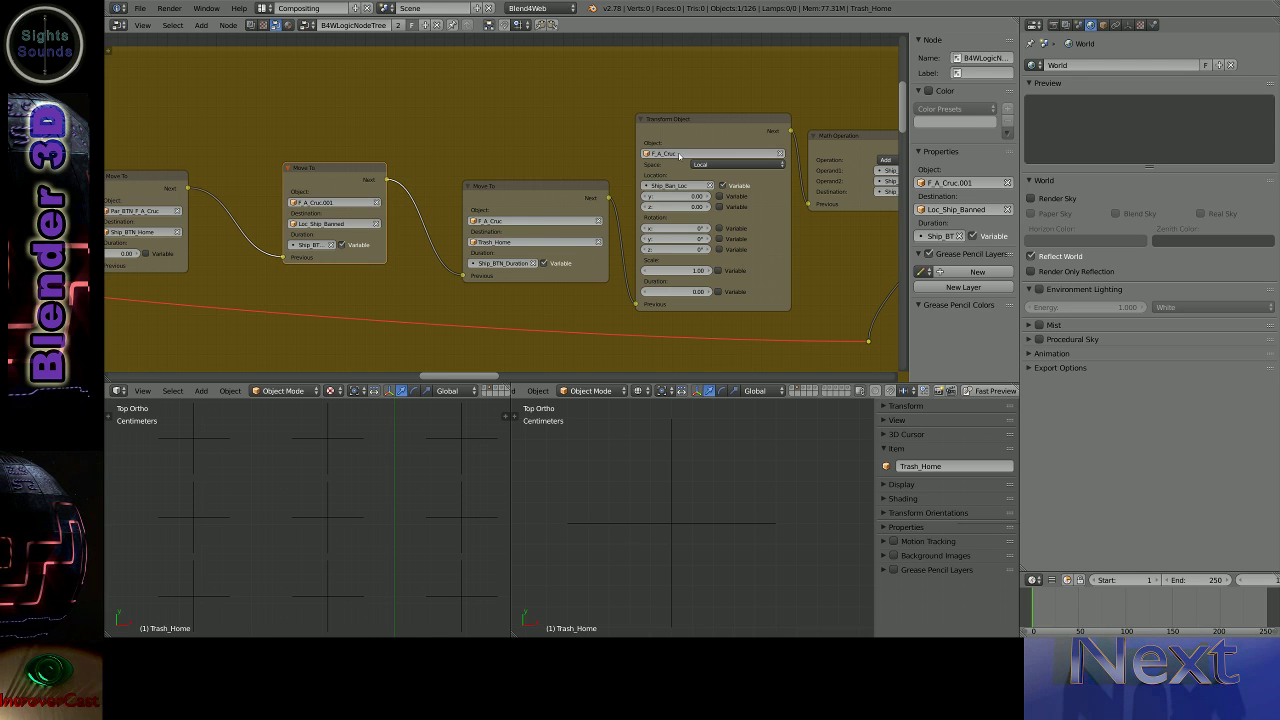
- Tighten the ban chain by moving its Move To nodes beside Switch Select
{"action": "mouse_move", "coordinate": [594, 202]}
{"action": "middle_mouse_down"}
{"action": "mouse_move", "coordinate": [349, 208]}
{"action": "mouse_move", "coordinate": [553, 104]}
{"action": "mouse_move", "coordinate": [763, 116]}
{"action": "middle_mouse_up"}
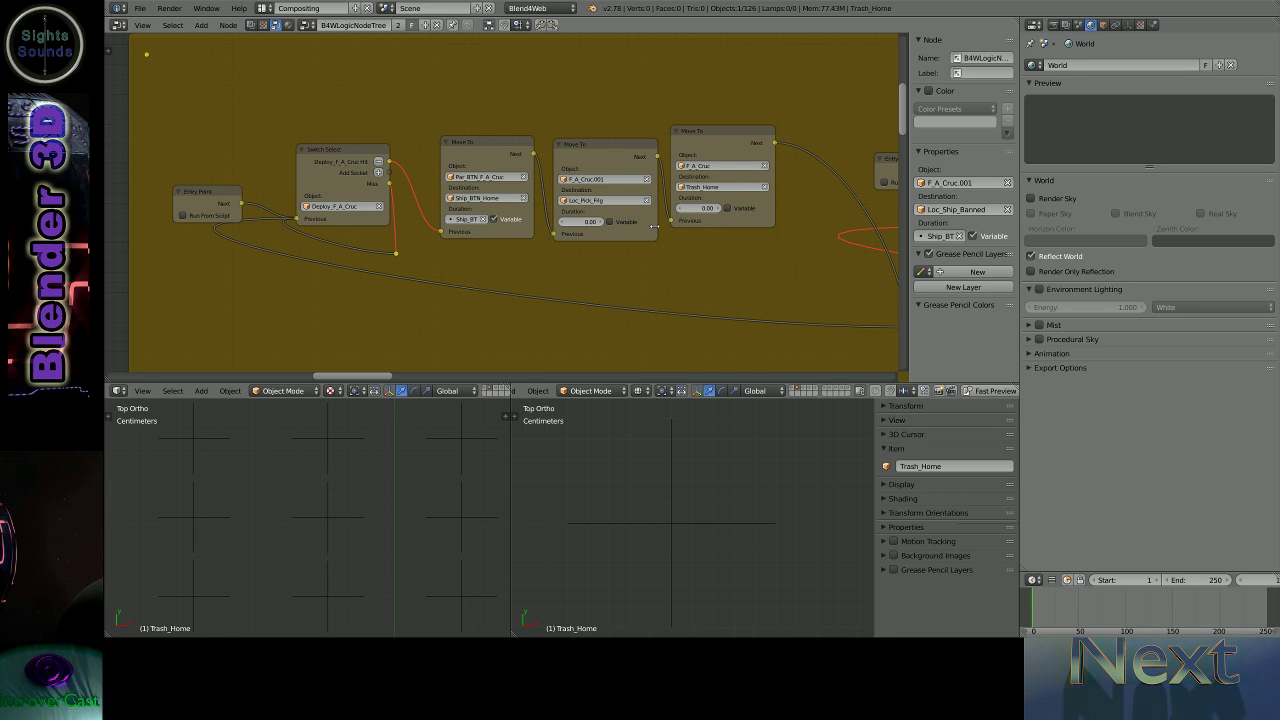
{"action": "mouse_move", "coordinate": [508, 266]}
{"action": "middle_mouse_down"}
{"action": "mouse_move", "coordinate": [253, 294]}
{"action": "mouse_move", "coordinate": [611, 282]}
{"action": "middle_mouse_up"}
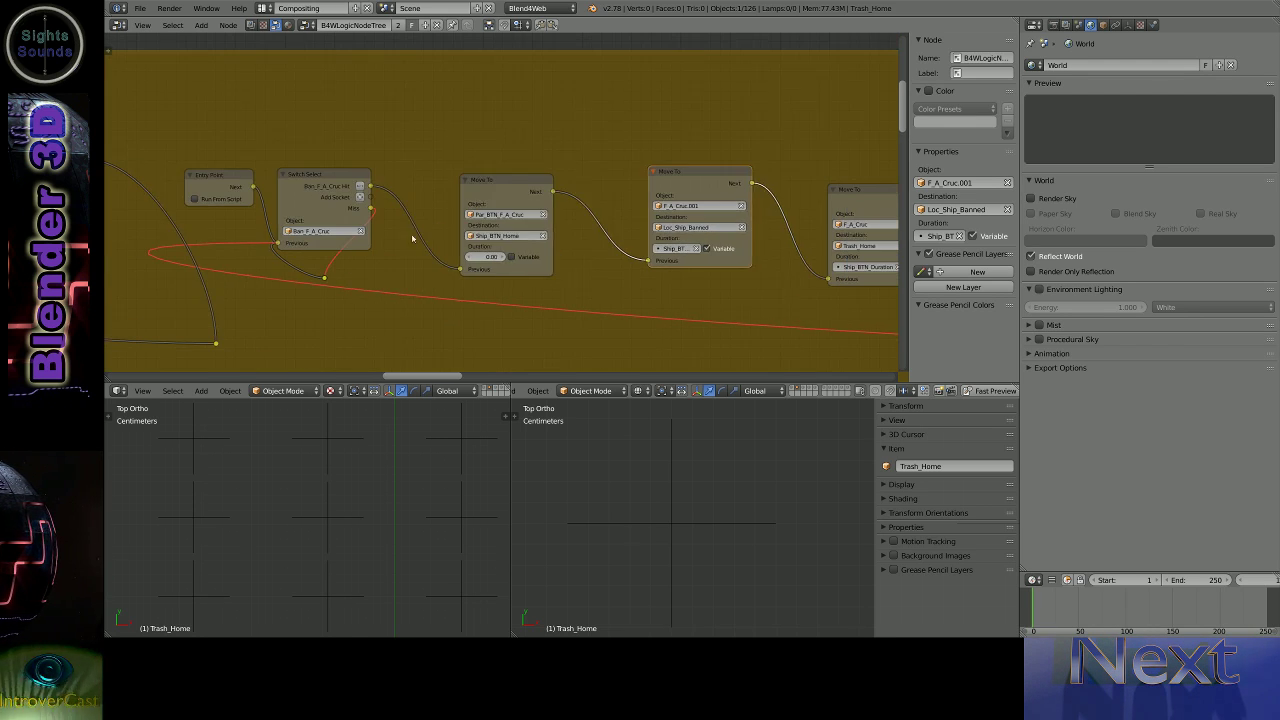
{"action": "left_click_drag", "start_coordinate": [500, 178], "coordinate": [450, 171]}
{"action": "left_click_drag", "start_coordinate": [700, 172], "coordinate": [636, 172]}
{"action": "middle_click_drag", "start_coordinate": [721, 243], "coordinate": [452, 231]}
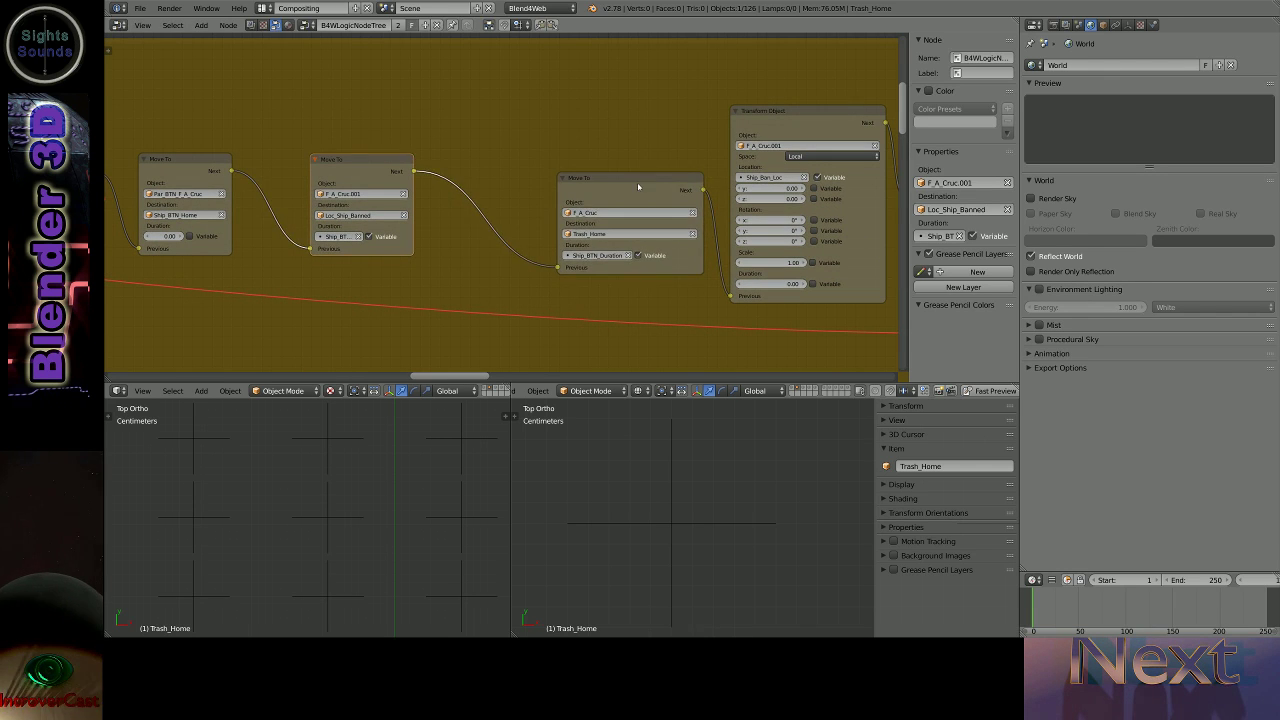
{"action": "left_click_drag", "start_coordinate": [700, 274], "coordinate": [648, 261]}
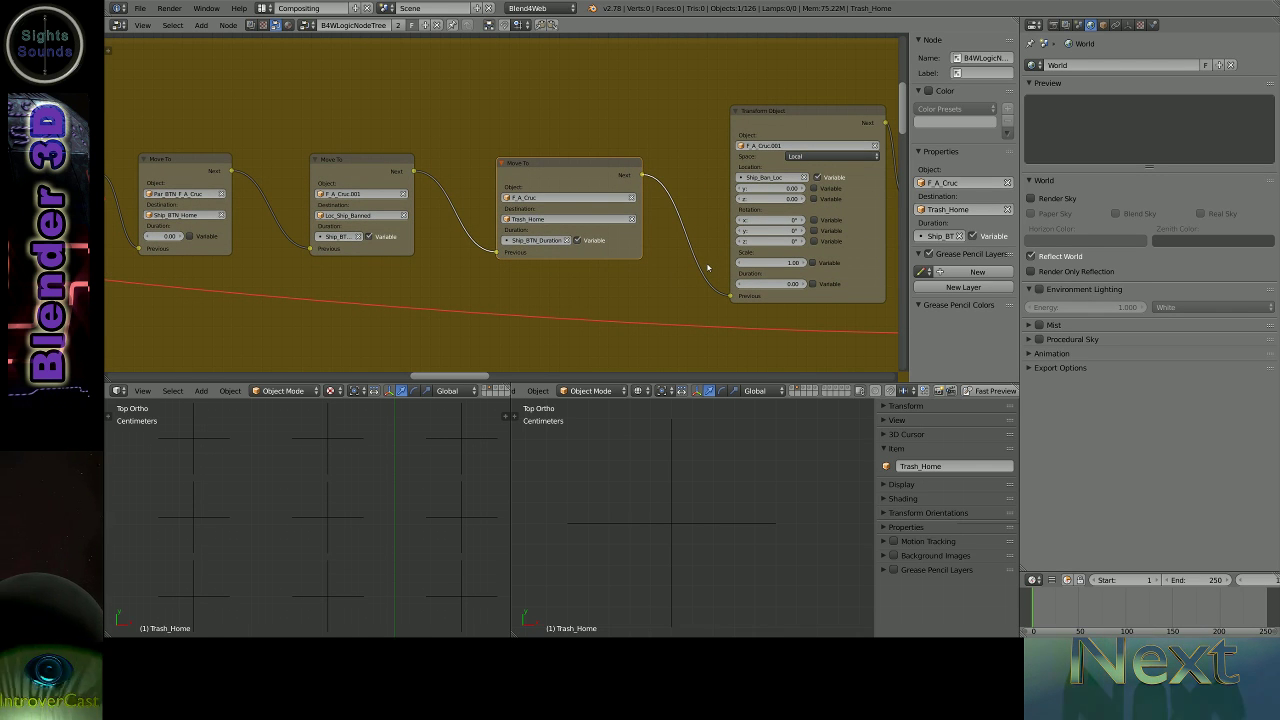
{"action": "middle_click_drag", "start_coordinate": [707, 267], "coordinate": [534, 283]}
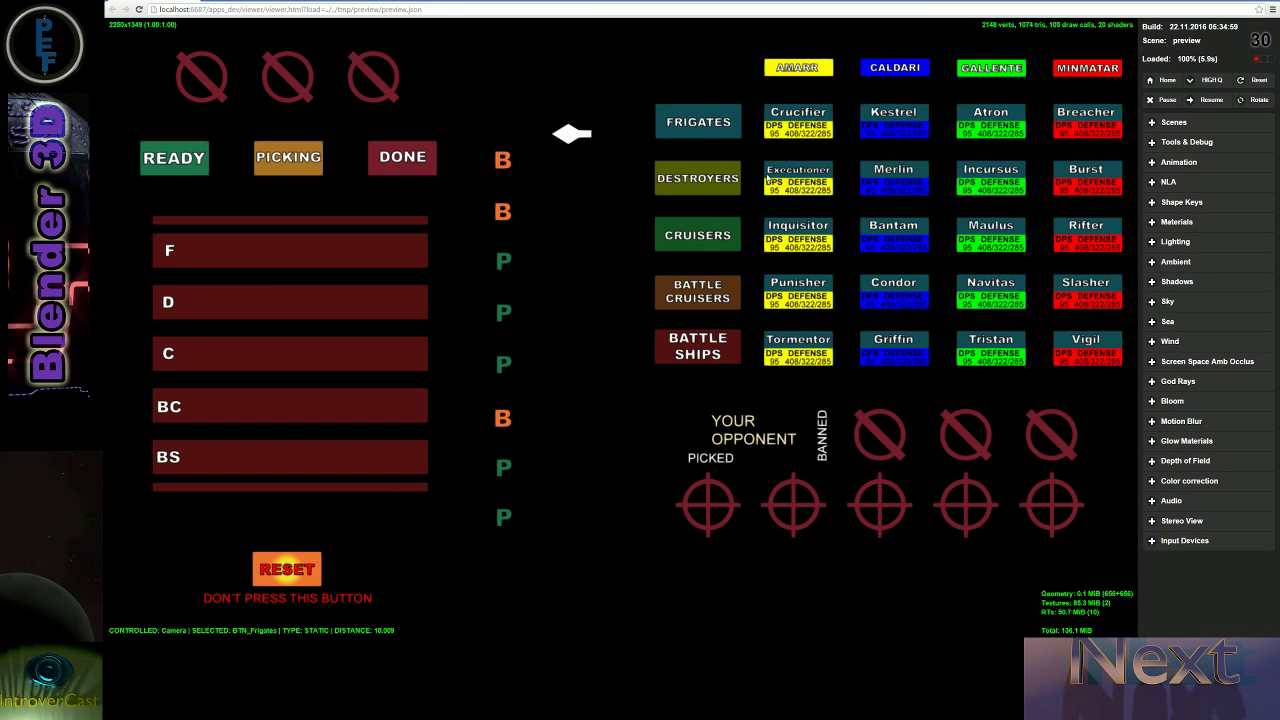
- Test selecting, cancelling and deploying the Crucifier frigate card in the preview
{"action": "left_click", "coordinate": [798, 115]}
{"action": "left_click", "coordinate": [862, 630]}
{"action": "left_click", "coordinate": [832, 421]}
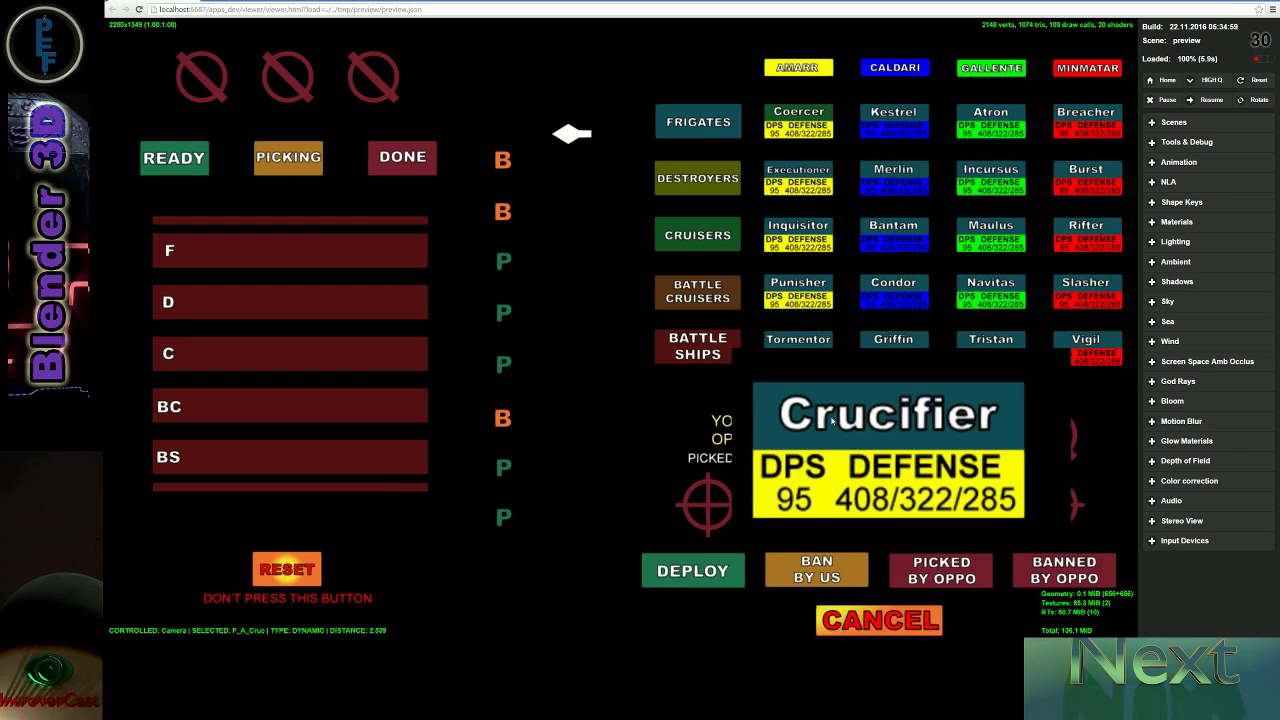
{"action": "left_click", "coordinate": [693, 570]}
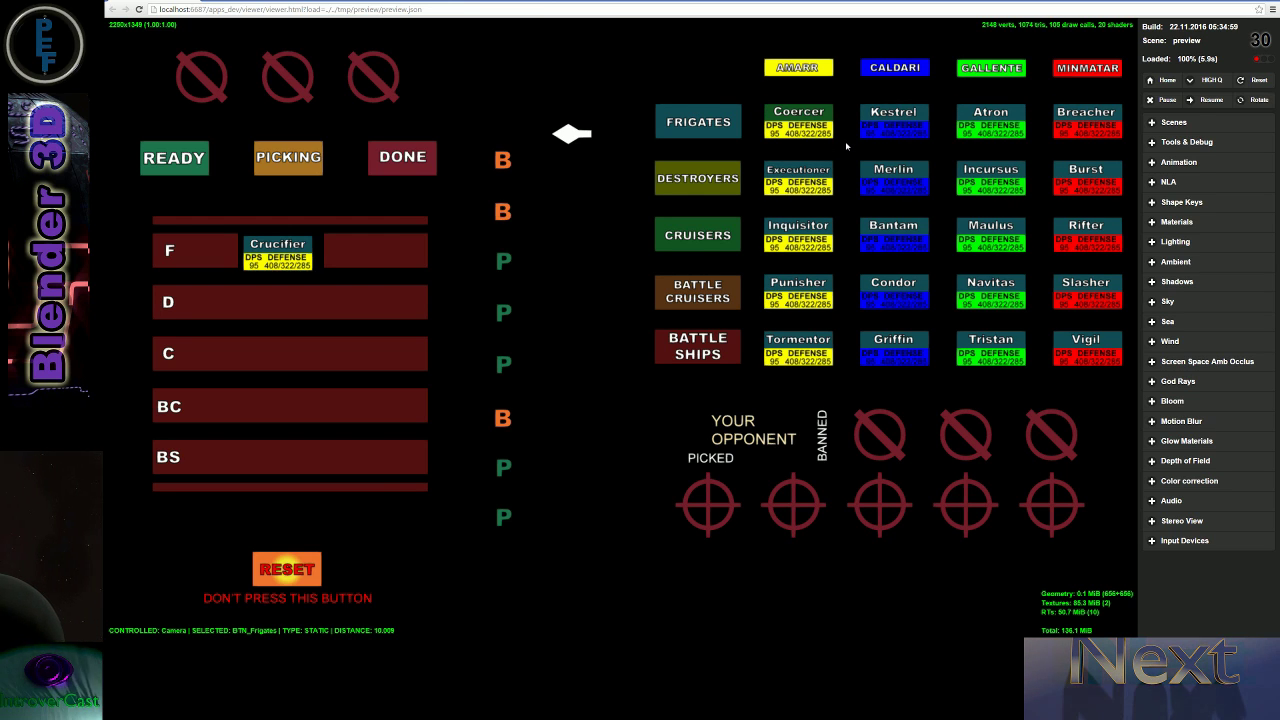
{"action": "left_click", "coordinate": [806, 127]}
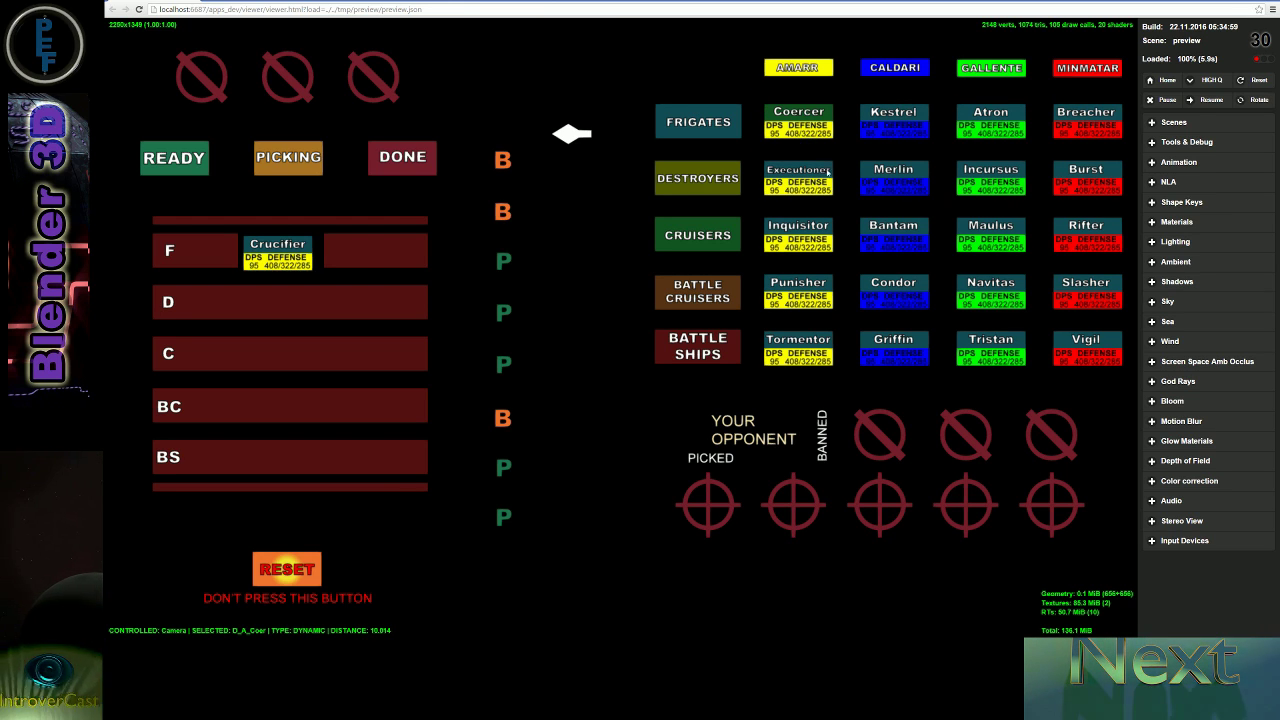
- Switch between the destroyer, cruiser, frigate, battlecruiser and battleship ship lists
{"action": "left_click", "coordinate": [703, 185]}
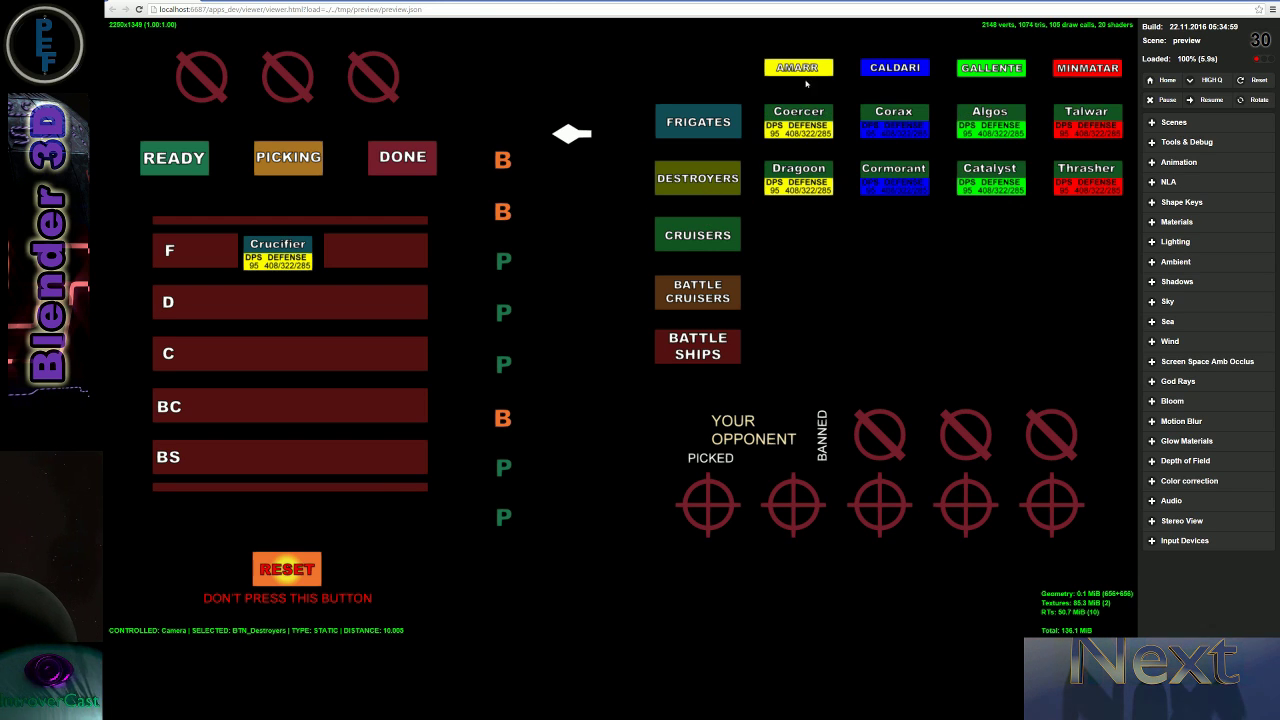
{"action": "left_click", "coordinate": [736, 231]}
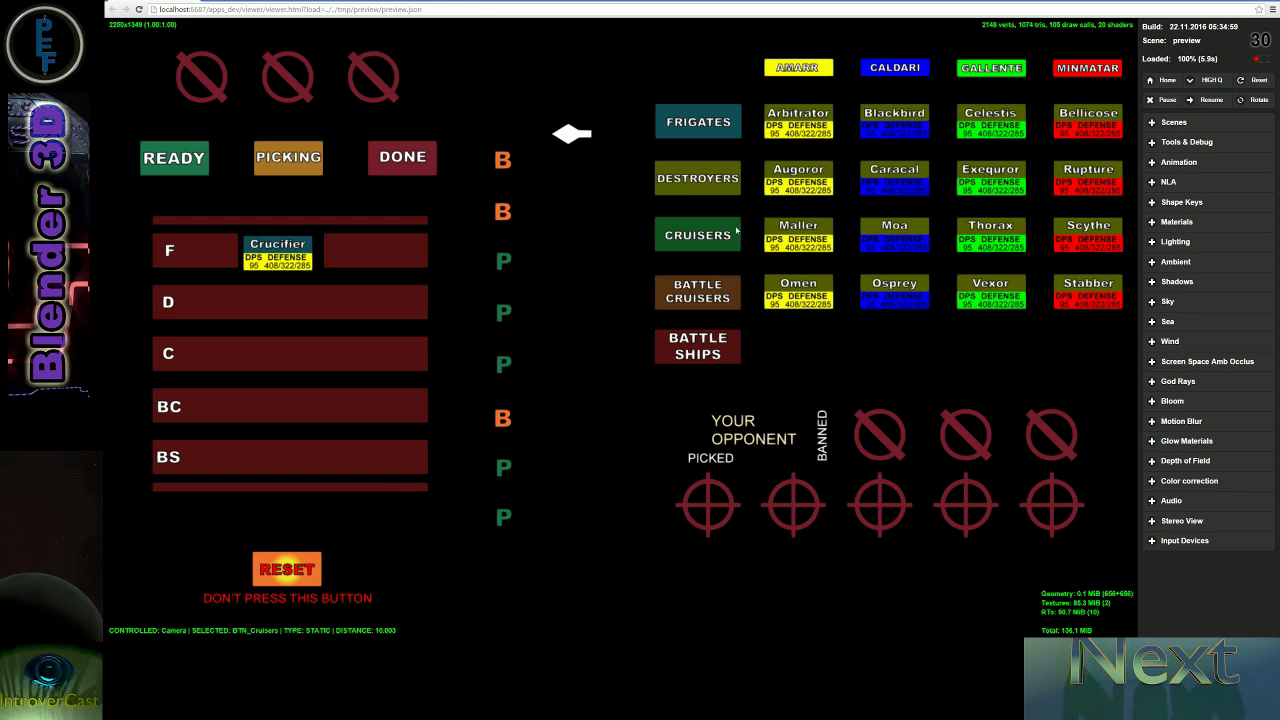
{"action": "left_click", "coordinate": [724, 180]}
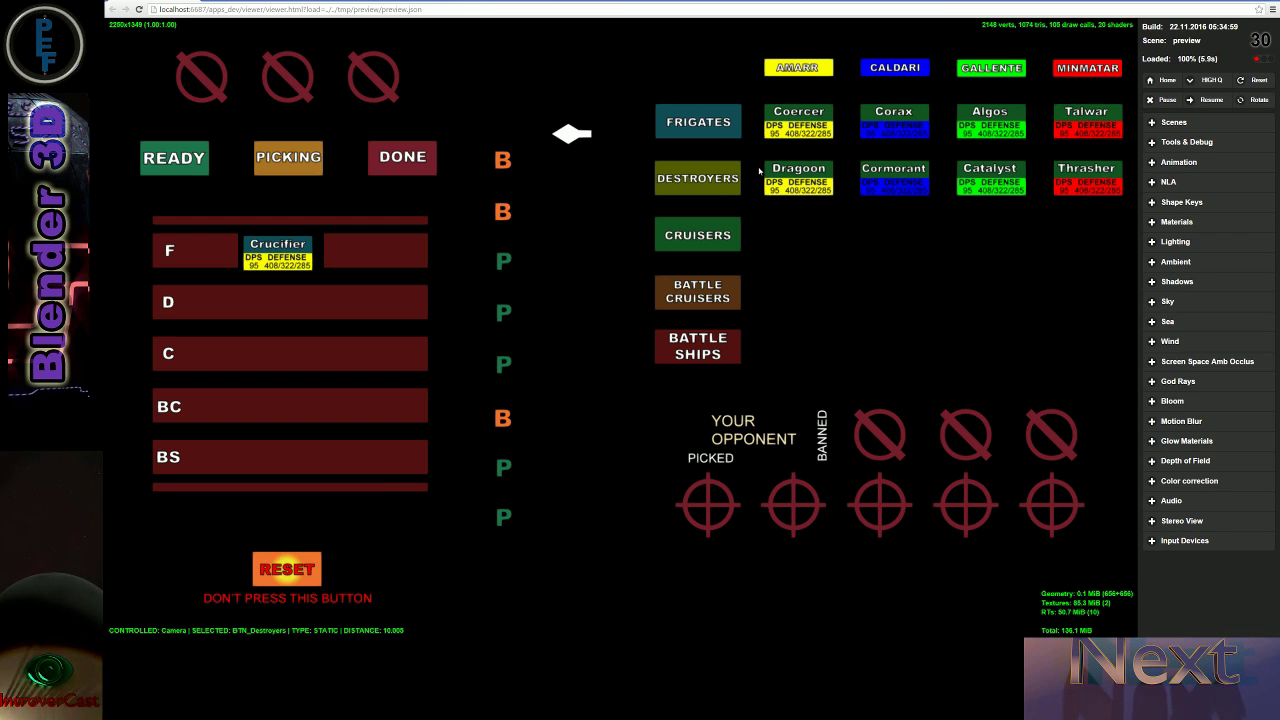
{"action": "left_click", "coordinate": [707, 126]}
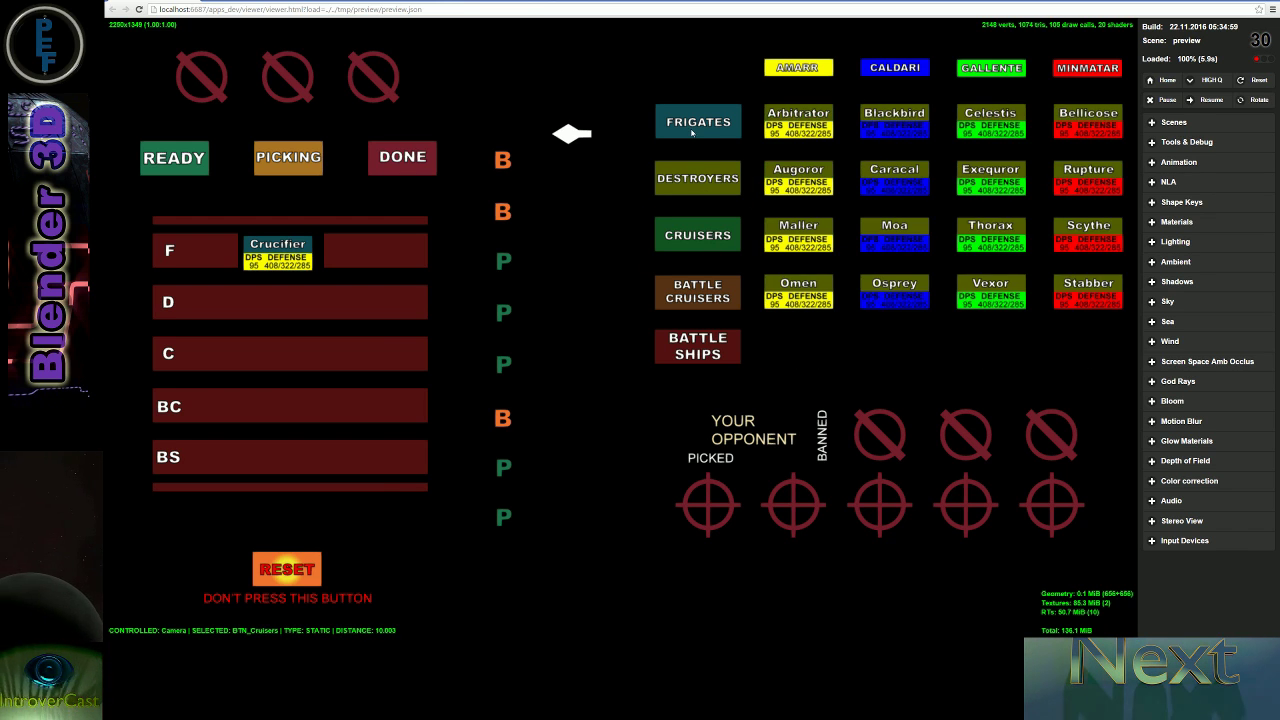
{"action": "left_click", "coordinate": [697, 291]}
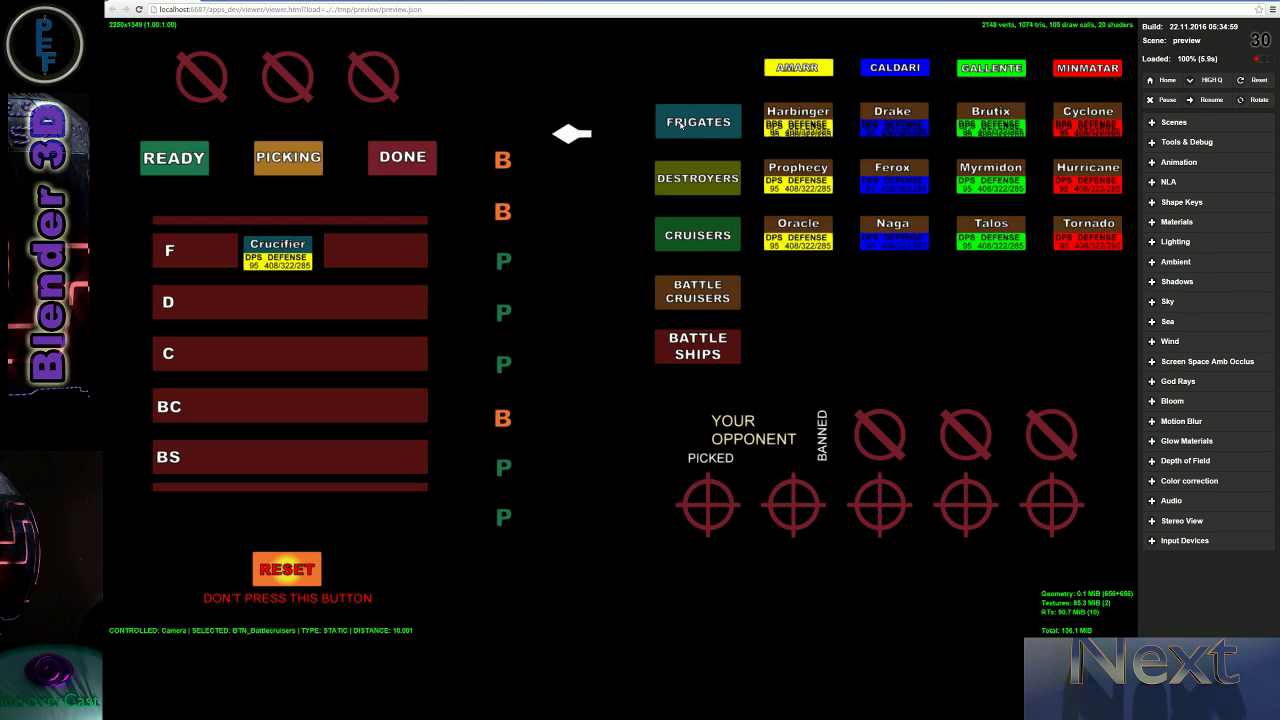
{"action": "left_click", "coordinate": [697, 345]}
{"action": "left_click", "coordinate": [705, 161]}
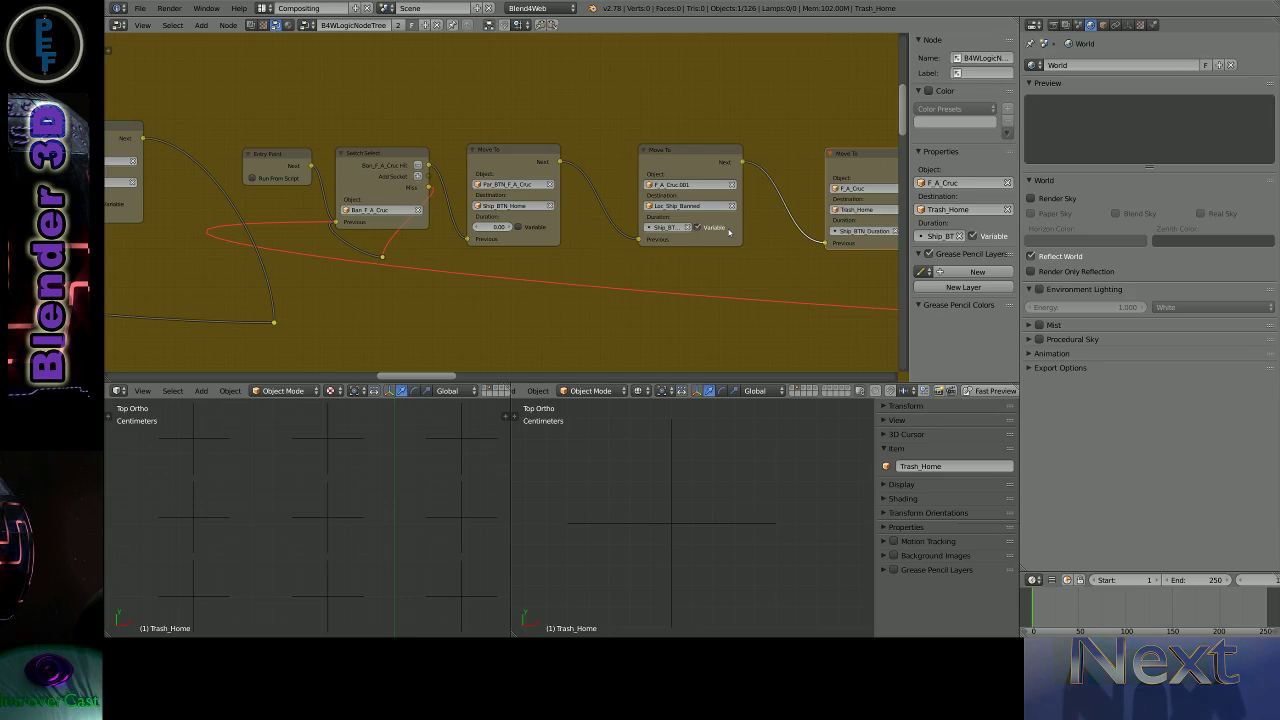
- Maximise the node editor over the green frame's node chains
{"action": "scroll", "coordinate": [548, 272], "scroll_direction": "down", "scroll_amount": 2}
{"action": "middle_click_drag", "start_coordinate": [548, 272], "coordinate": [460, 200]}
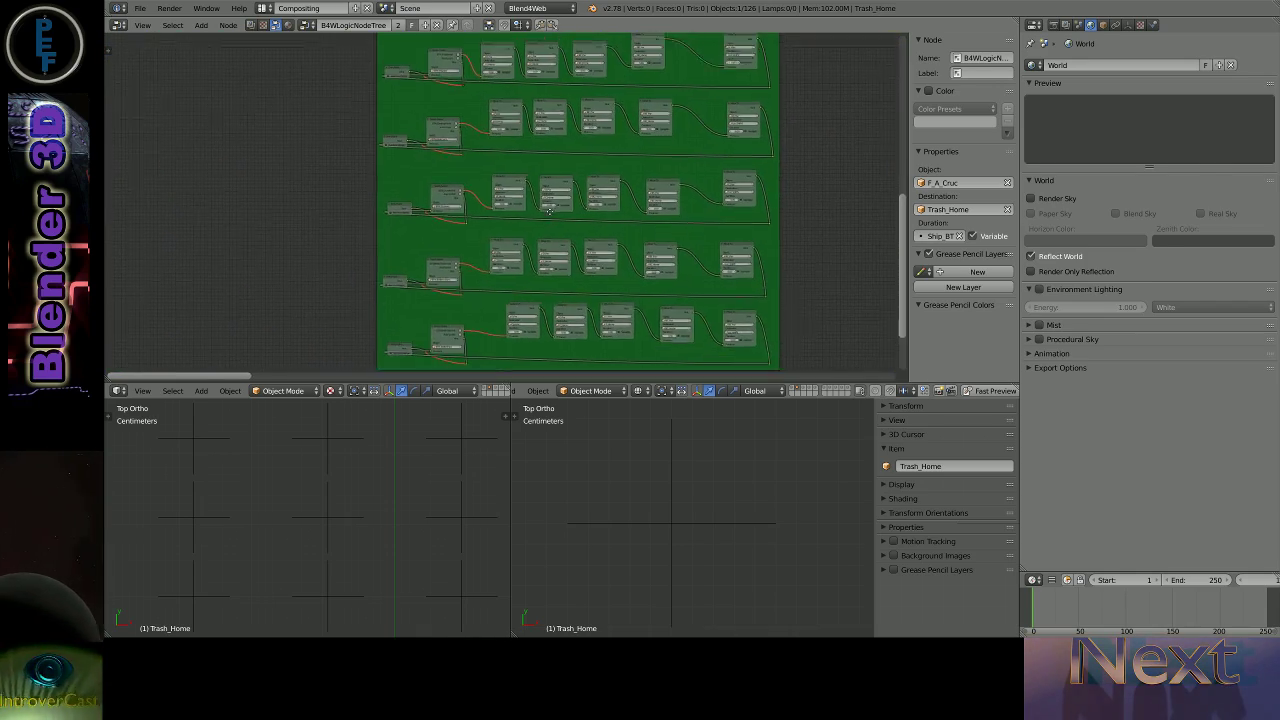
{"action": "scroll", "coordinate": [450, 118], "scroll_direction": "up", "scroll_amount": 3}
{"action": "key", "text": "ctrl+Up"}
{"action": "scroll", "coordinate": [673, 427], "scroll_direction": "up", "scroll_amount": 3}
{"action": "scroll", "coordinate": [673, 427], "scroll_direction": "up", "scroll_amount": 2}
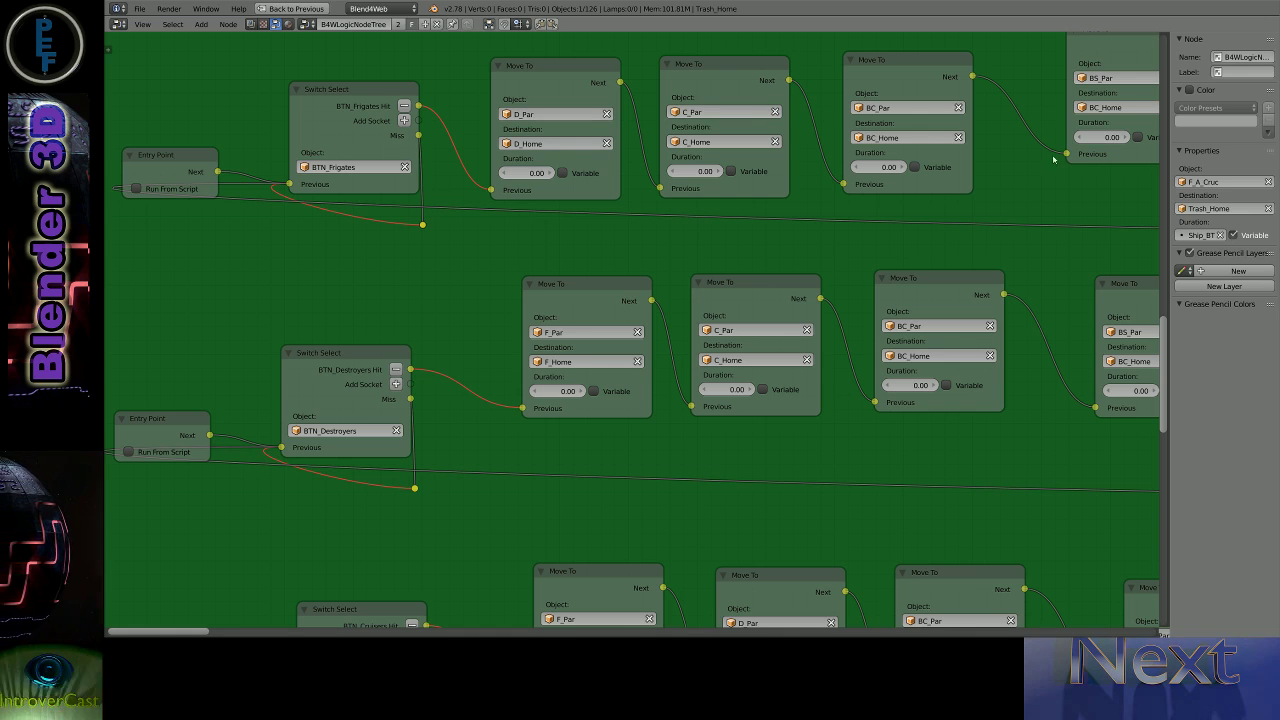
- Set the frigate and destroyer chains' battleship Move To destinations to BS_Home
{"action": "left_click", "coordinate": [1101, 106]}
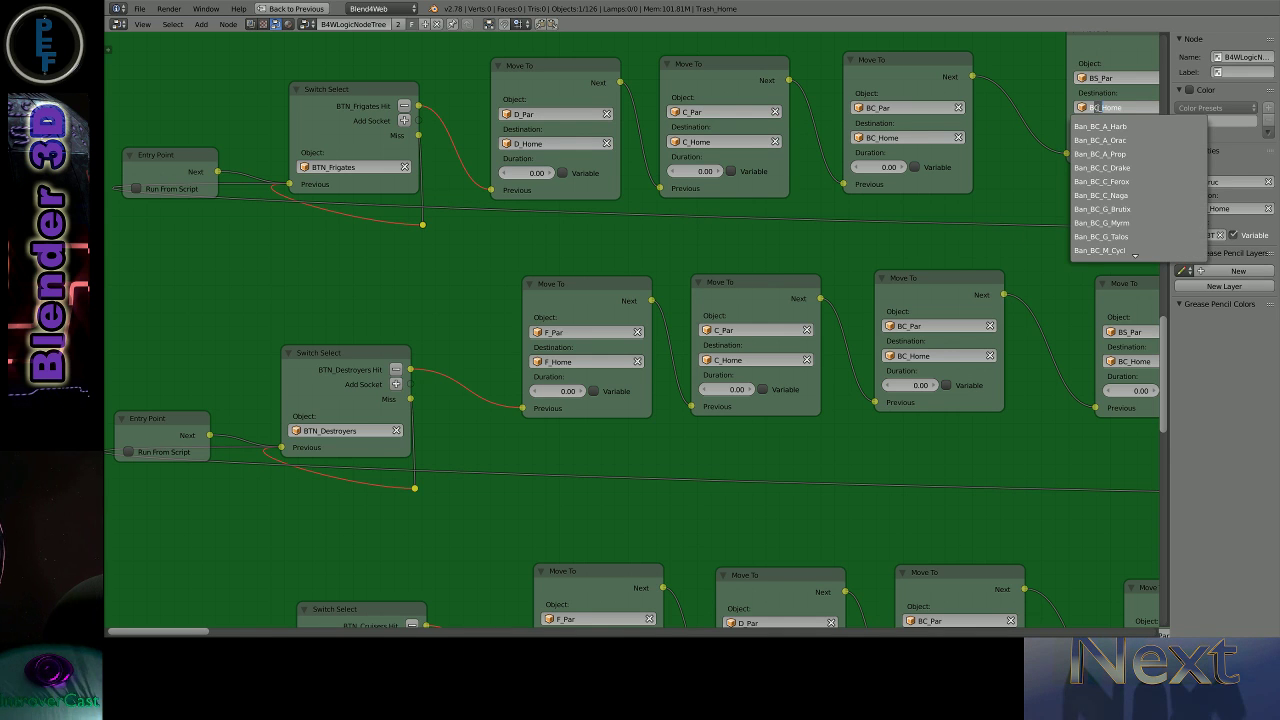
{"action": "middle_click_drag", "start_coordinate": [1100, 120], "coordinate": [745, 204]}
{"action": "left_click", "coordinate": [747, 203]}
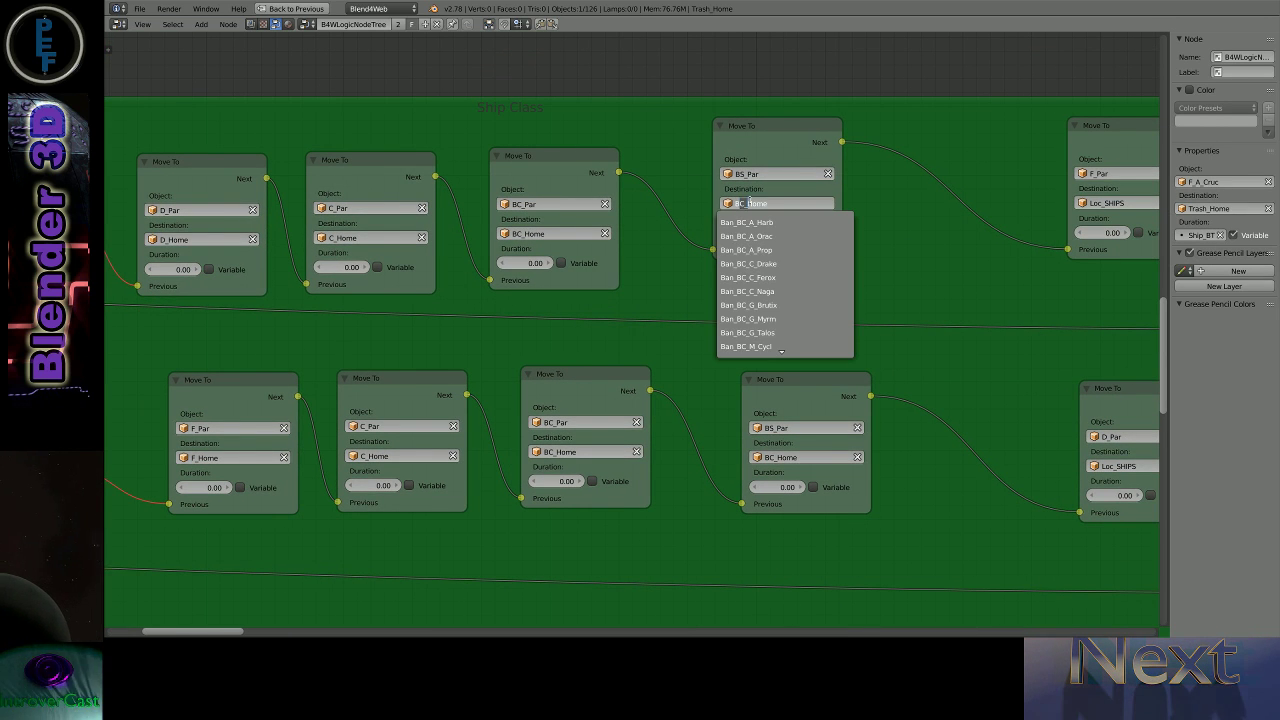
{"action": "type", "text": "BS_Home"}
{"action": "key", "text": "Return"}
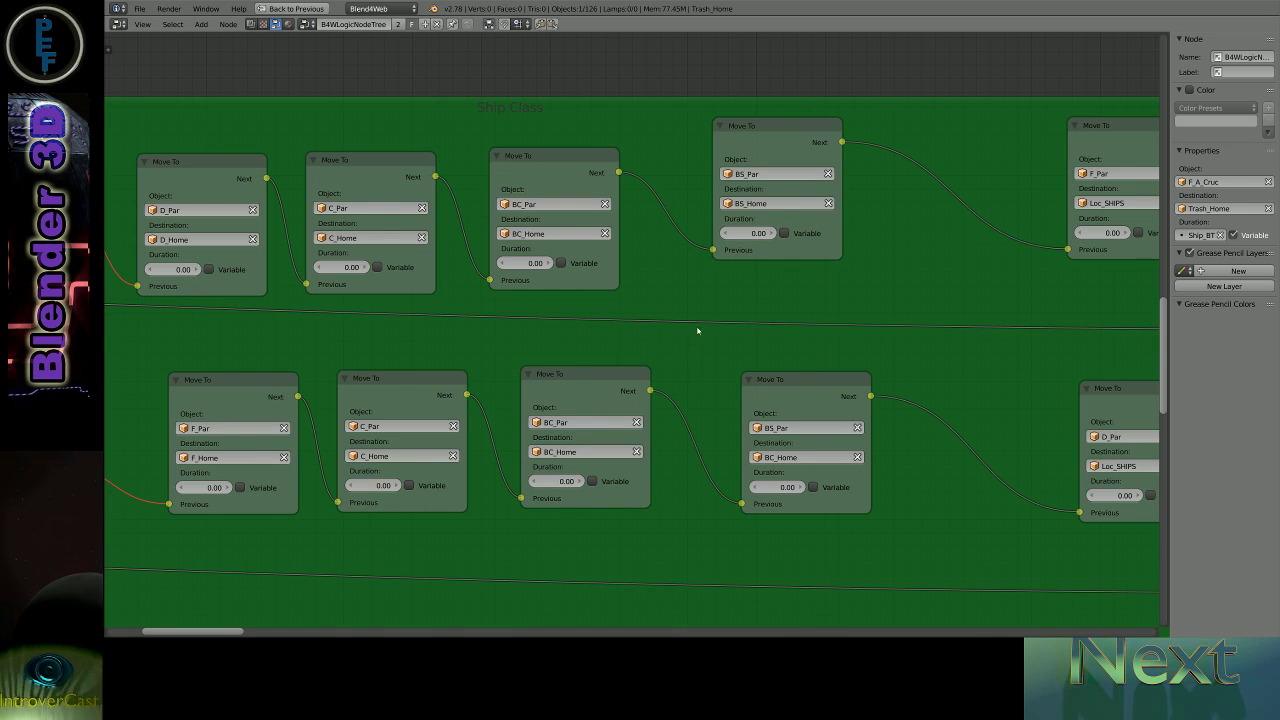
{"action": "mouse_move", "coordinate": [697, 330]}
{"action": "middle_mouse_down"}
{"action": "mouse_move", "coordinate": [777, 226]}
{"action": "mouse_move", "coordinate": [994, 102]}
{"action": "middle_mouse_up"}
{"action": "left_click", "coordinate": [1095, 230]}
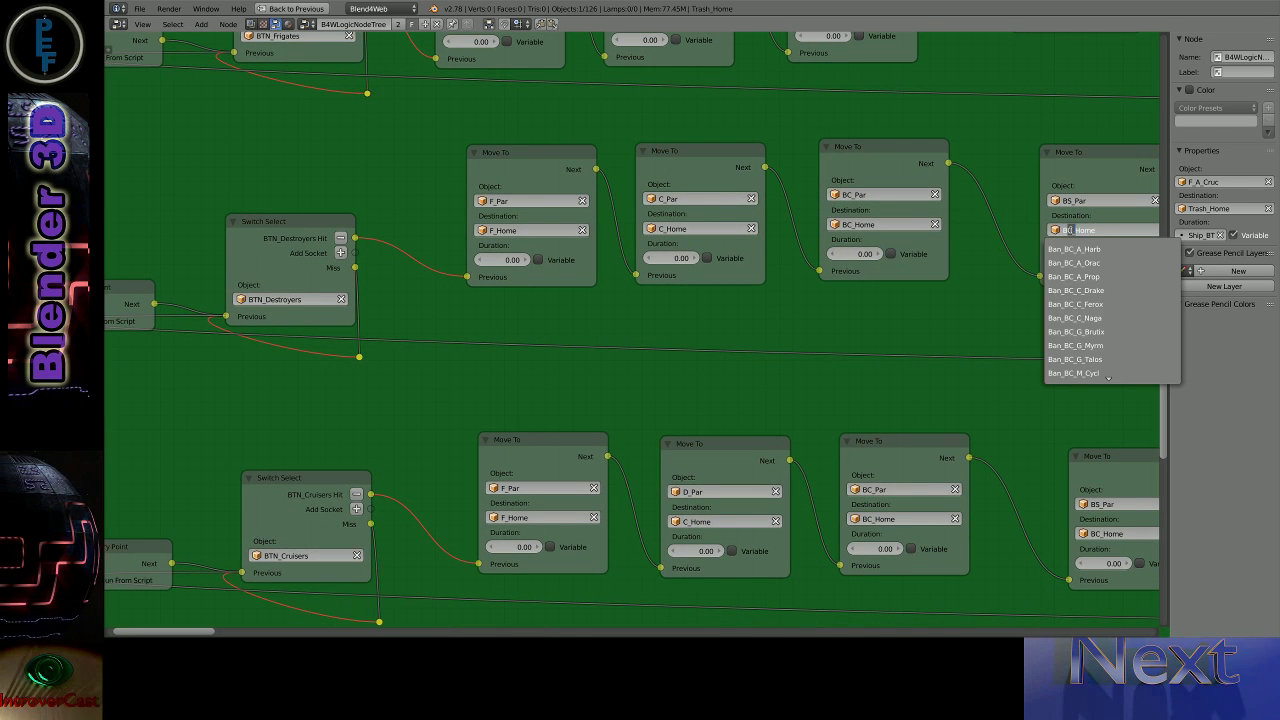
{"action": "type", "text": "BS_Home"}
{"action": "key", "text": "Return"}
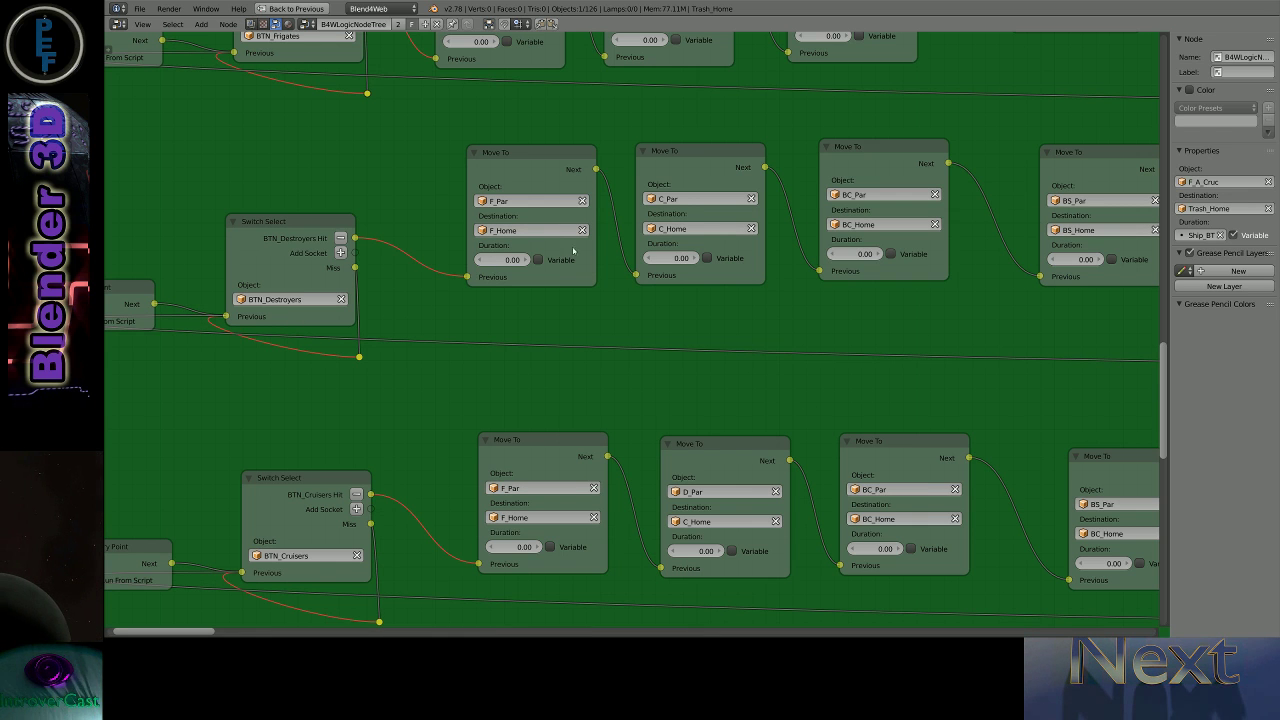
- Pan and zoom along the node chains to review their ends
{"action": "middle_click_drag", "start_coordinate": [573, 250], "coordinate": [562, 305]}
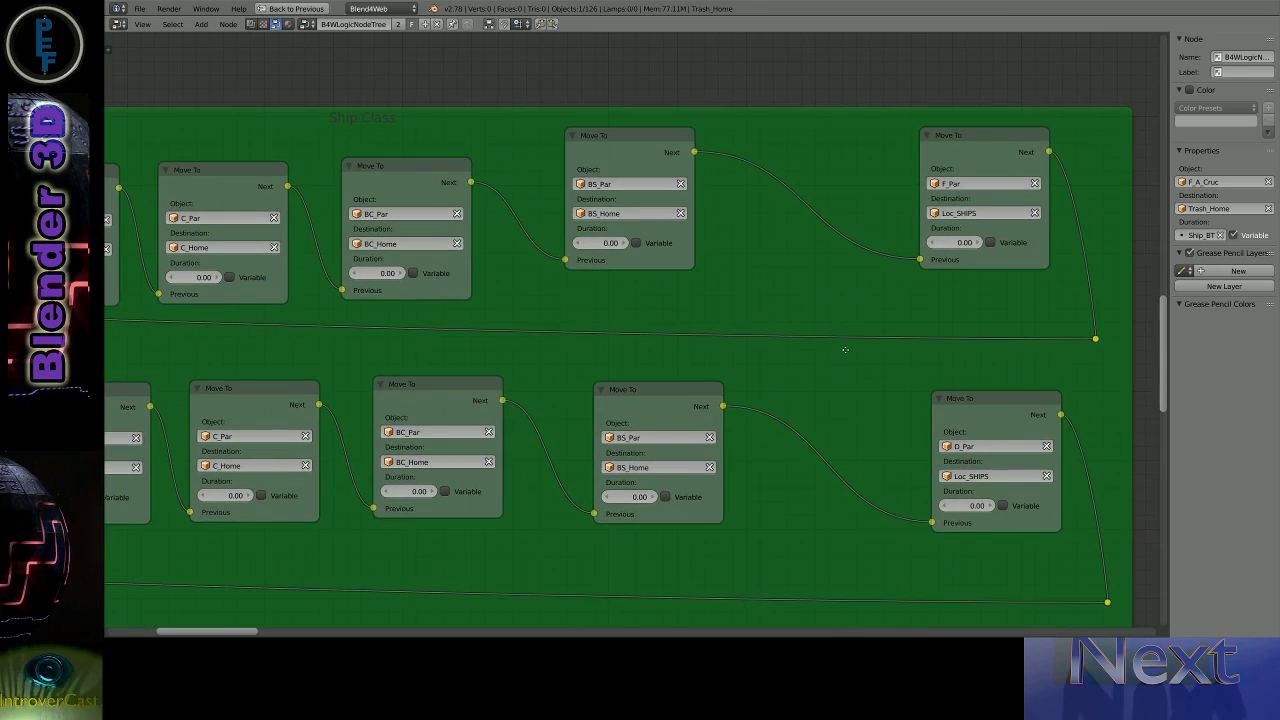
{"action": "middle_click_drag", "start_coordinate": [843, 92], "coordinate": [843, 269]}
{"action": "scroll", "coordinate": [843, 269], "scroll_direction": "down", "scroll_amount": 5, "text": "shift"}
{"action": "scroll", "coordinate": [912, 469], "scroll_direction": "down", "scroll_amount": 5, "text": "shift"}
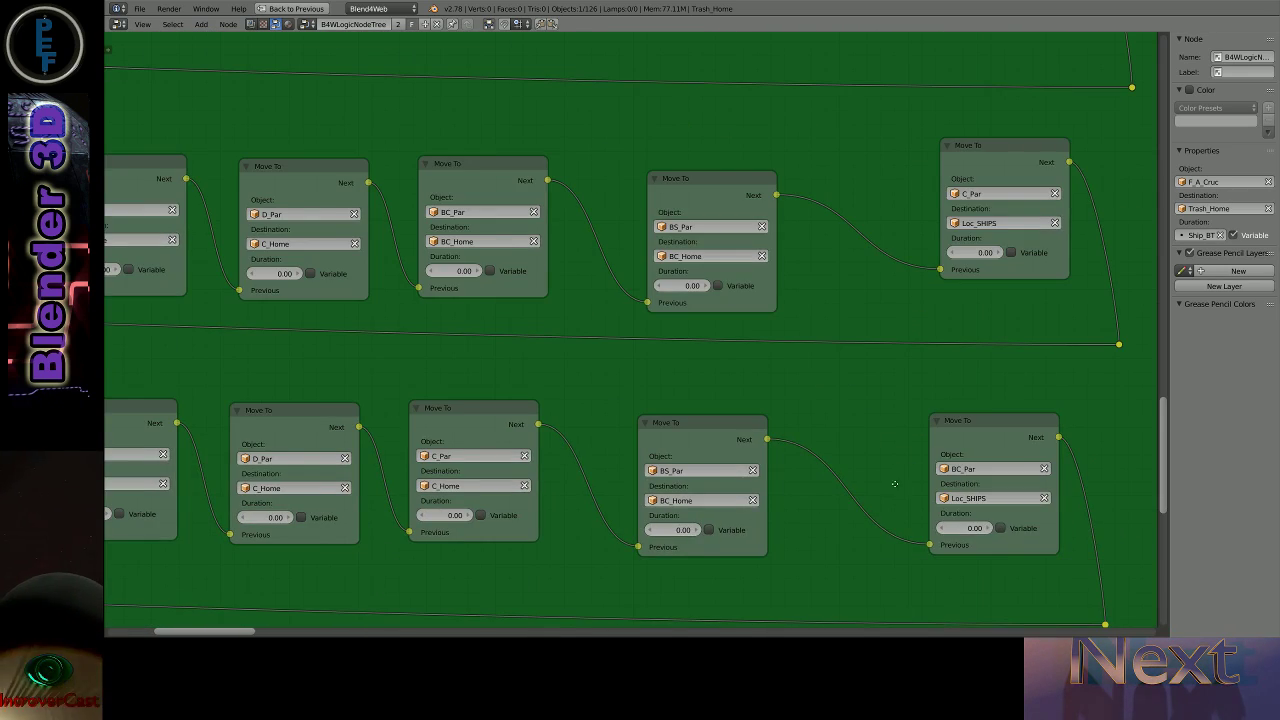
{"action": "scroll", "coordinate": [895, 484], "scroll_direction": "down", "scroll_amount": 5, "text": "shift"}
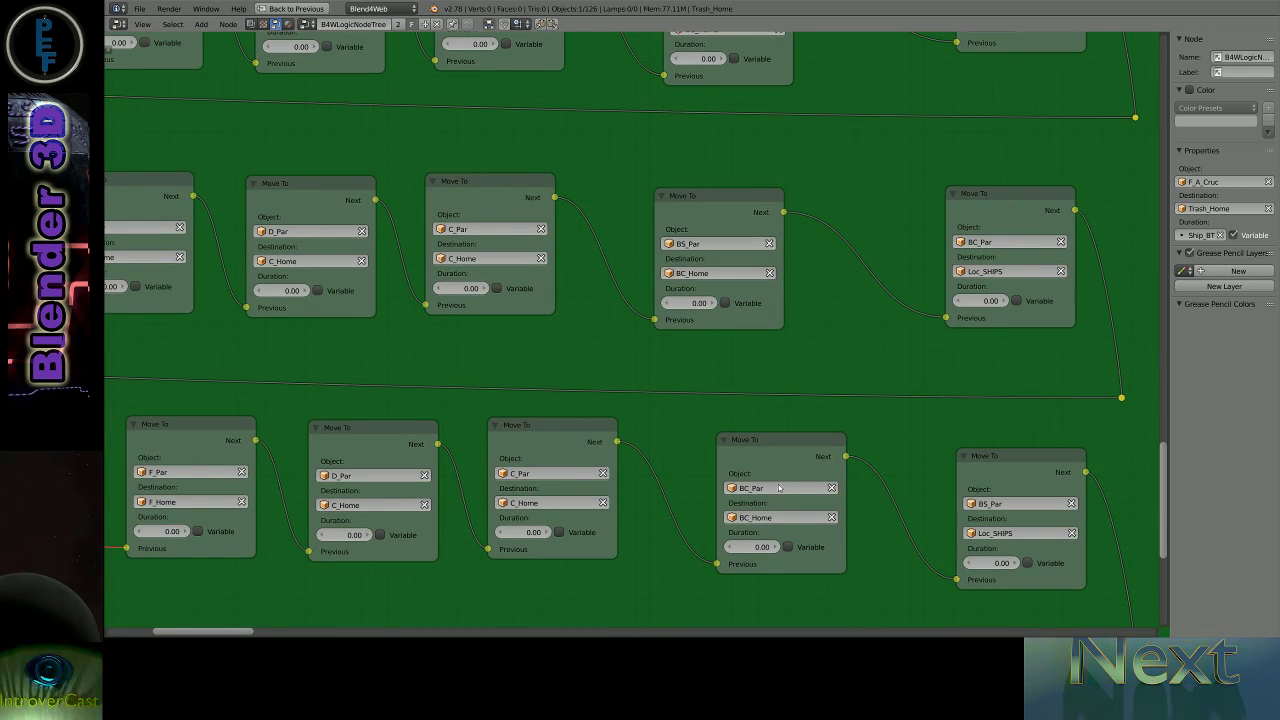
{"action": "scroll", "coordinate": [914, 434], "scroll_direction": "left", "scroll_amount": 5, "text": "ctrl"}
{"action": "scroll", "coordinate": [1000, 380], "scroll_direction": "up", "scroll_amount": 5, "text": "shift"}
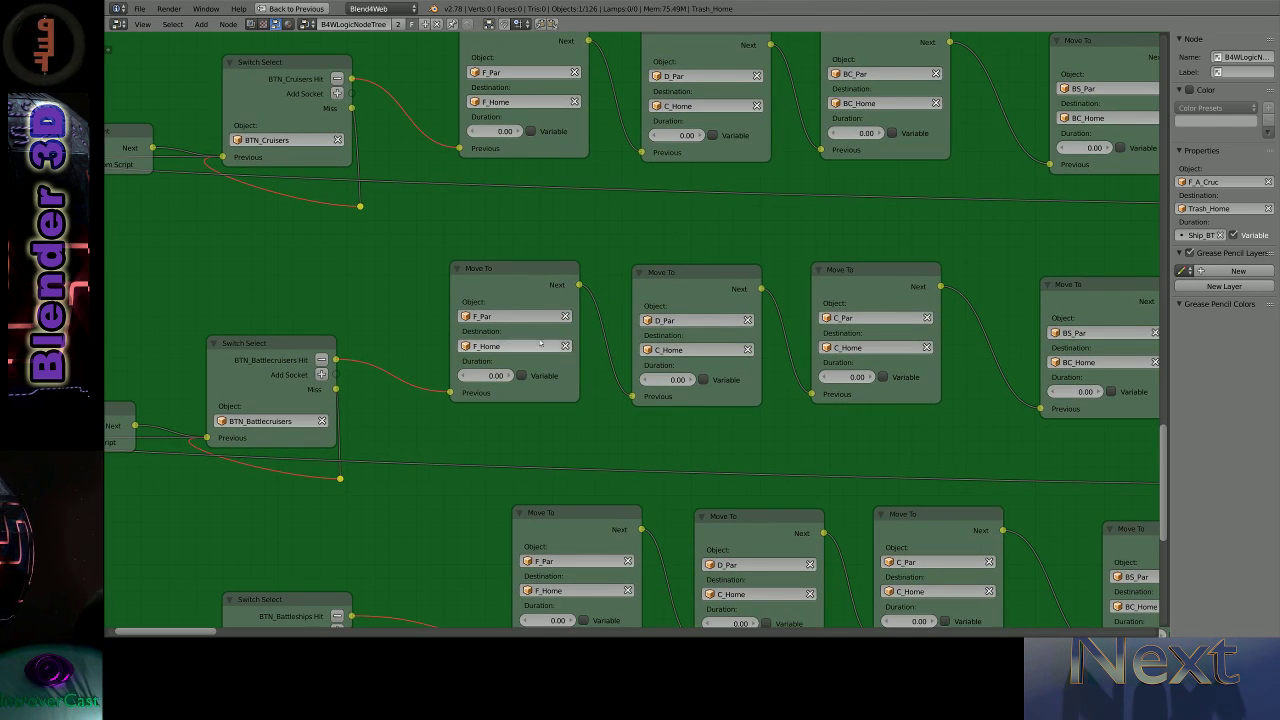
{"action": "scroll", "coordinate": [1040, 341], "scroll_direction": "up", "scroll_amount": 5, "text": "shift"}
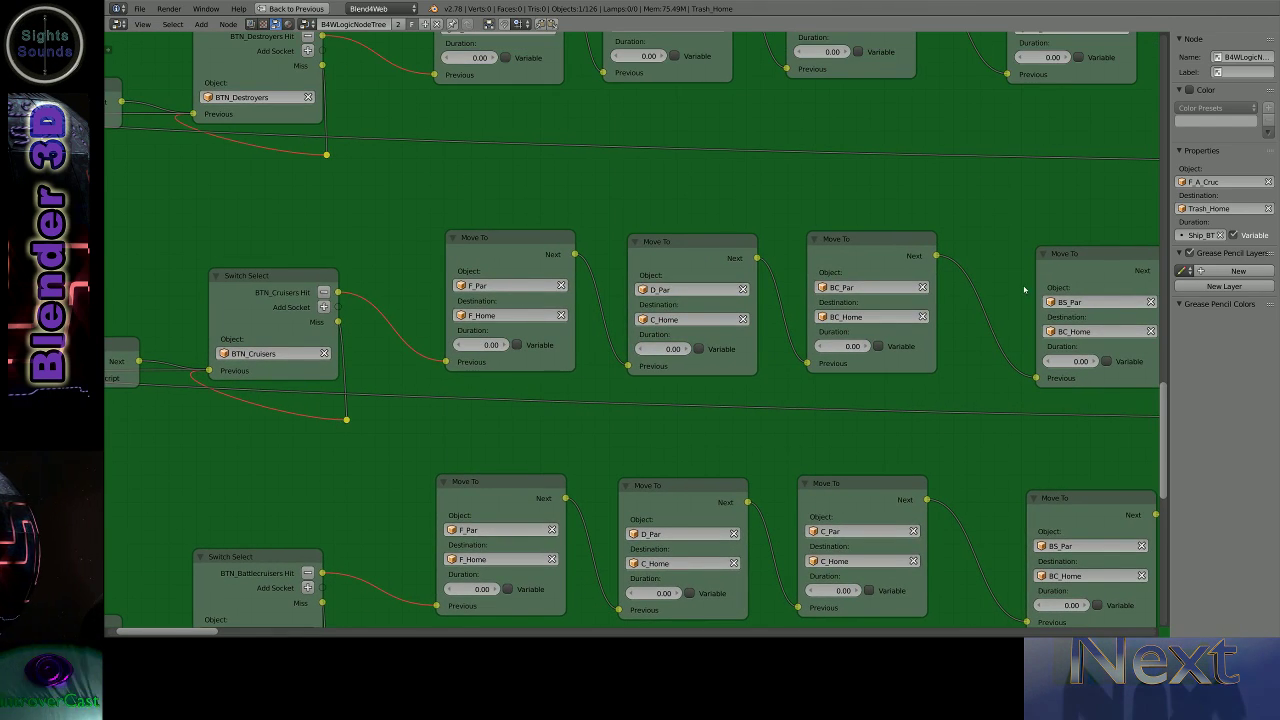
{"action": "scroll", "coordinate": [577, 280], "scroll_direction": "down", "scroll_amount": 1, "text": "shift"}
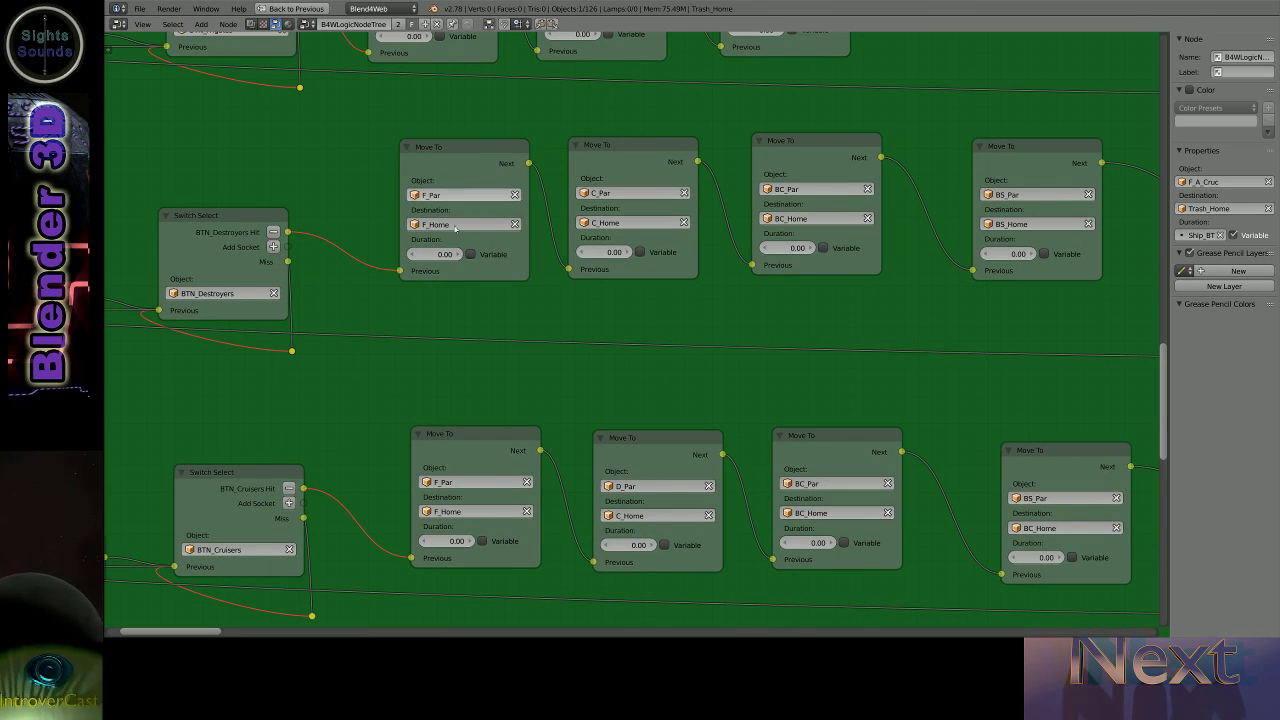
{"action": "scroll", "coordinate": [1024, 166], "scroll_direction": "right", "scroll_amount": 3, "text": "ctrl"}
{"action": "scroll", "coordinate": [694, 151], "scroll_direction": "right", "scroll_amount": 4, "text": "ctrl"}
{"action": "scroll", "coordinate": [694, 151], "scroll_direction": "down", "scroll_amount": 1, "text": "shift"}
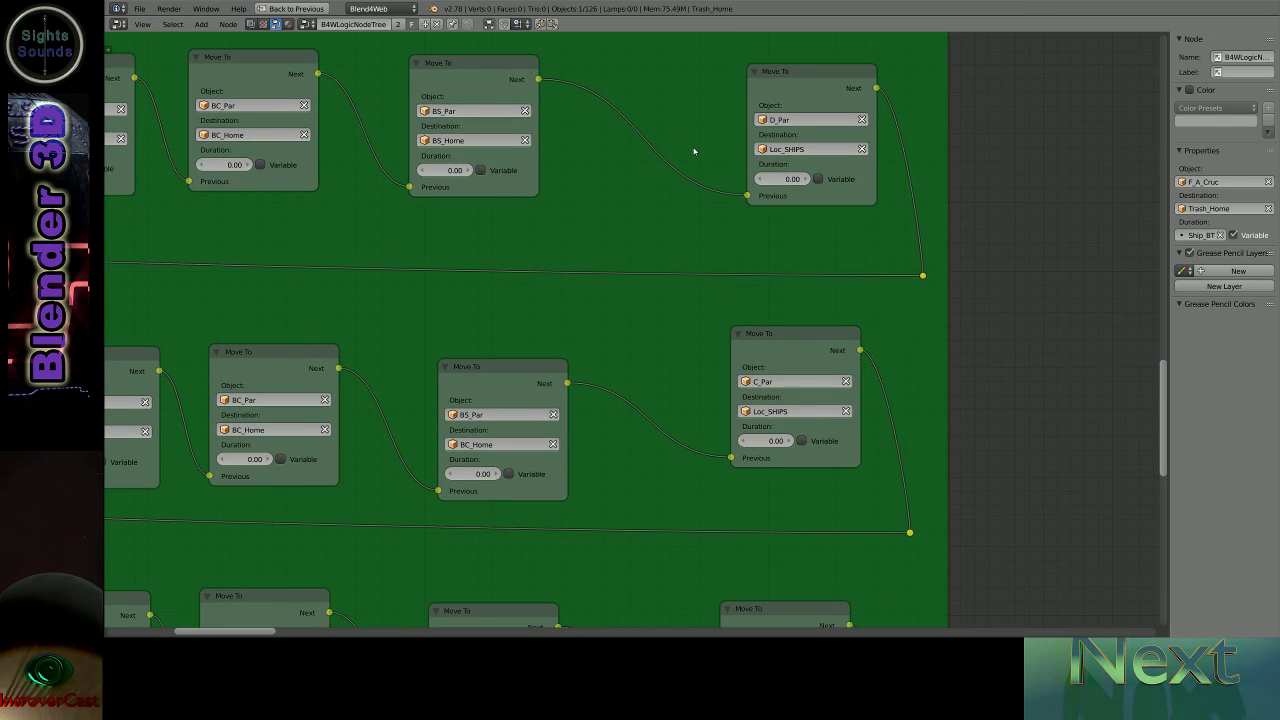
{"action": "scroll", "coordinate": [694, 151], "scroll_direction": "down", "scroll_amount": 3}
{"action": "scroll", "coordinate": [694, 151], "scroll_direction": "down", "scroll_amount": 1}
- Restore the multi-panel layout and launch Fast Preview in the Blend4Web viewer
{"action": "key", "text": "ctrl+Up"}
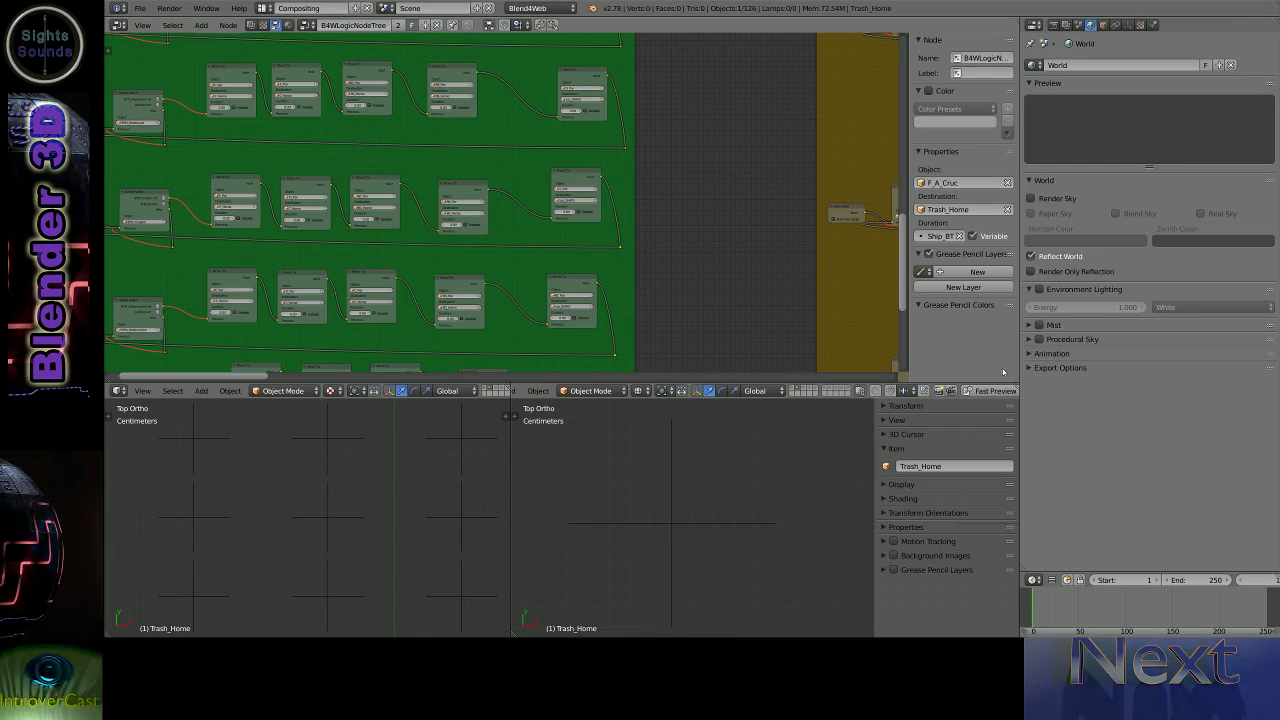
{"action": "left_click", "coordinate": [995, 391]}
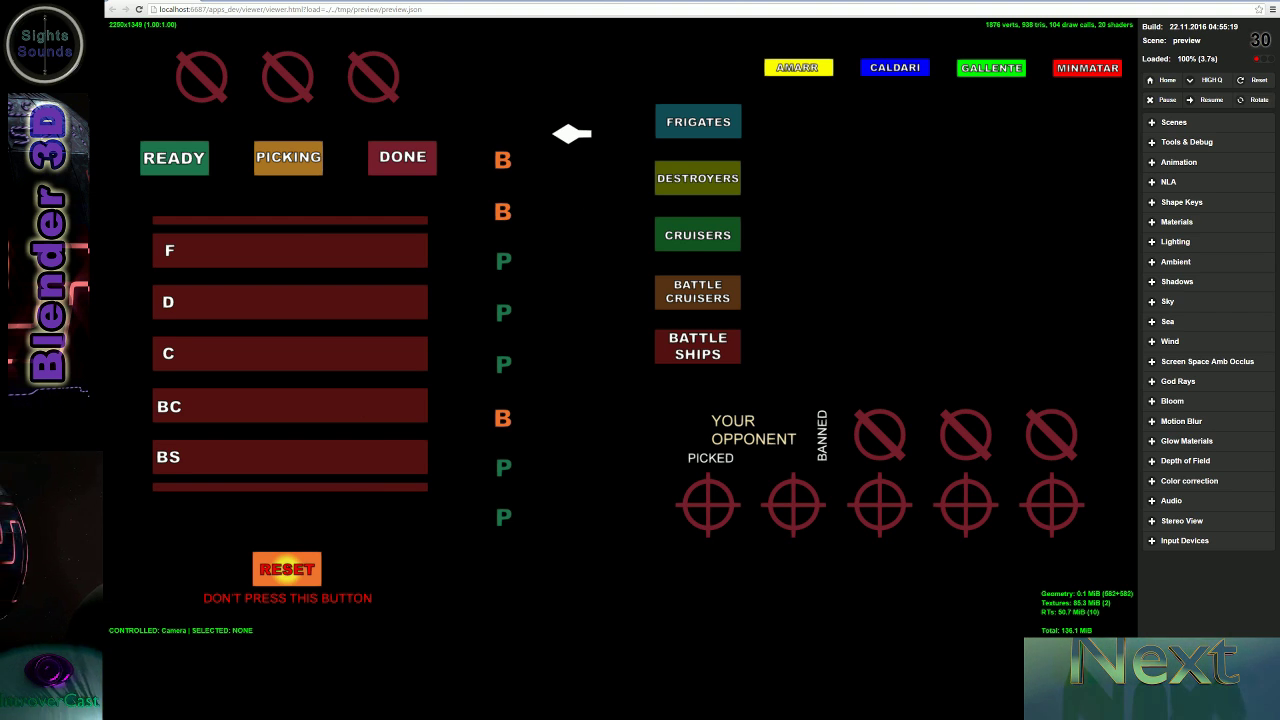
- Deploy the Crucifier from the frigate list into the F row
{"action": "left_click", "coordinate": [688, 121]}
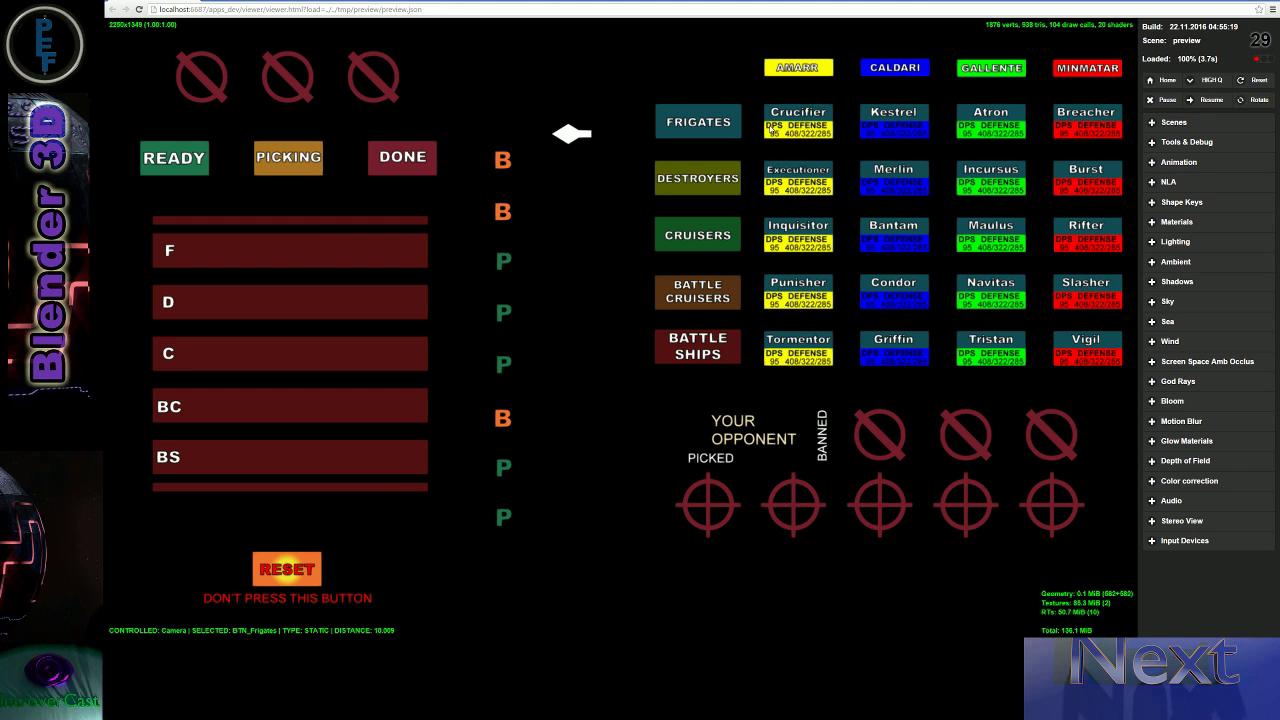
{"action": "left_click", "coordinate": [772, 130]}
{"action": "left_click", "coordinate": [705, 584]}
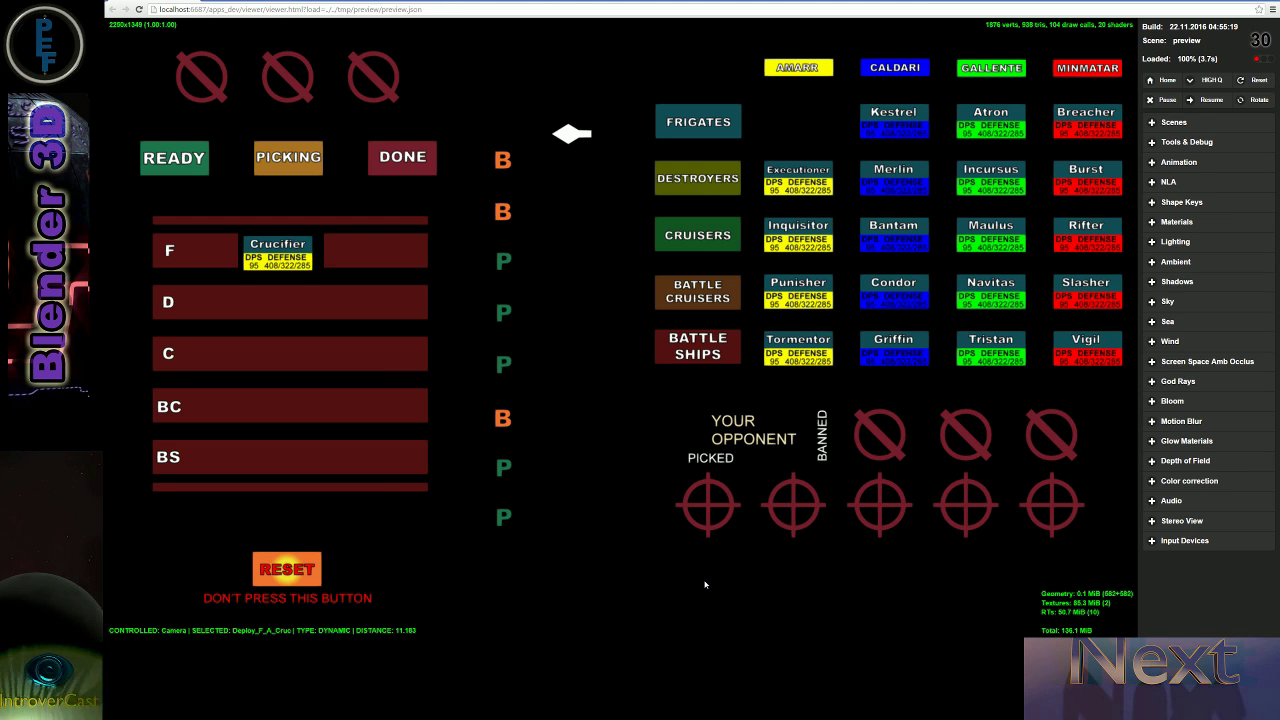
{"action": "left_click", "coordinate": [700, 122]}
{"action": "left_click", "coordinate": [278, 255]}
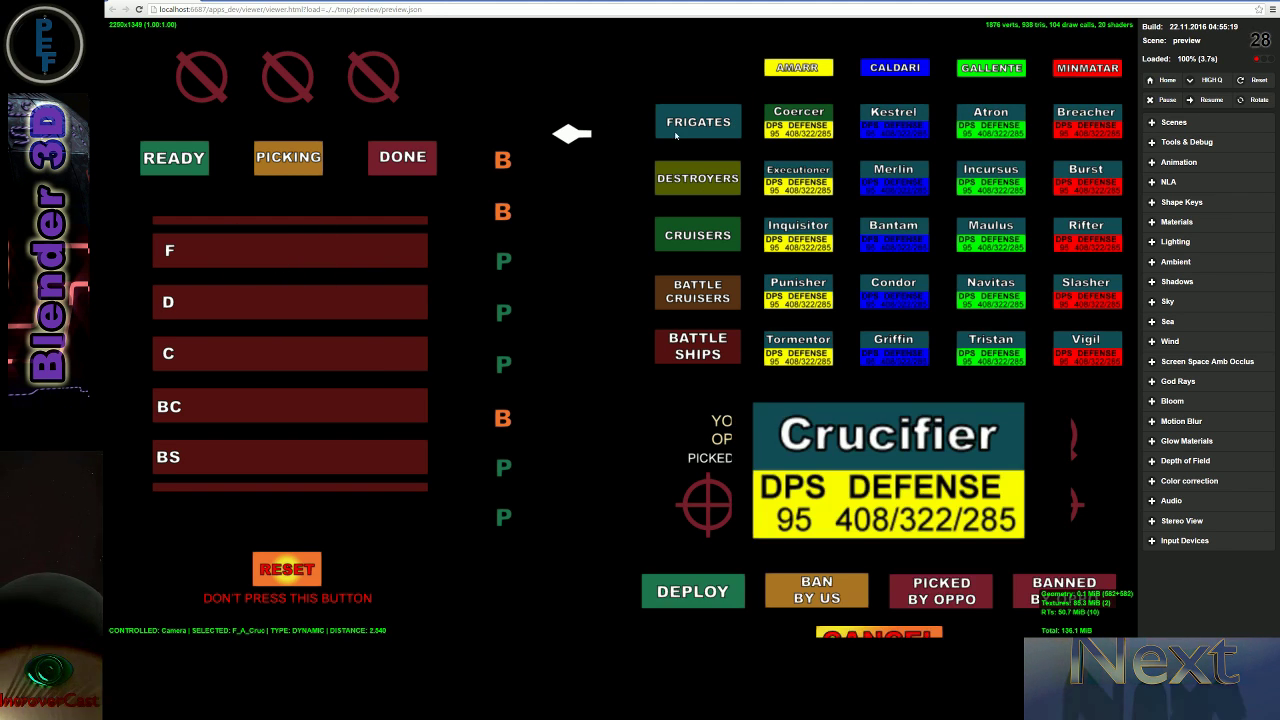
- Browse the destroyer and battlecruiser lists, then ban the Crucifier
{"action": "left_click", "coordinate": [698, 178]}
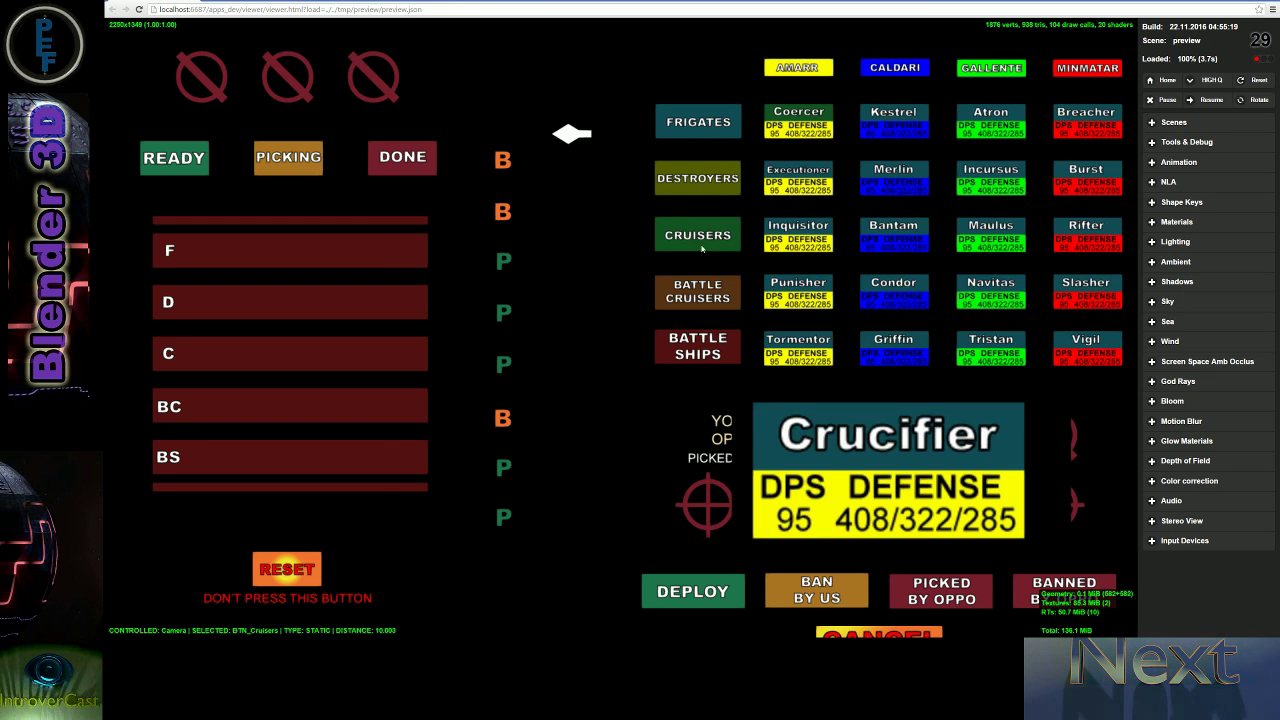
{"action": "left_click", "coordinate": [686, 280]}
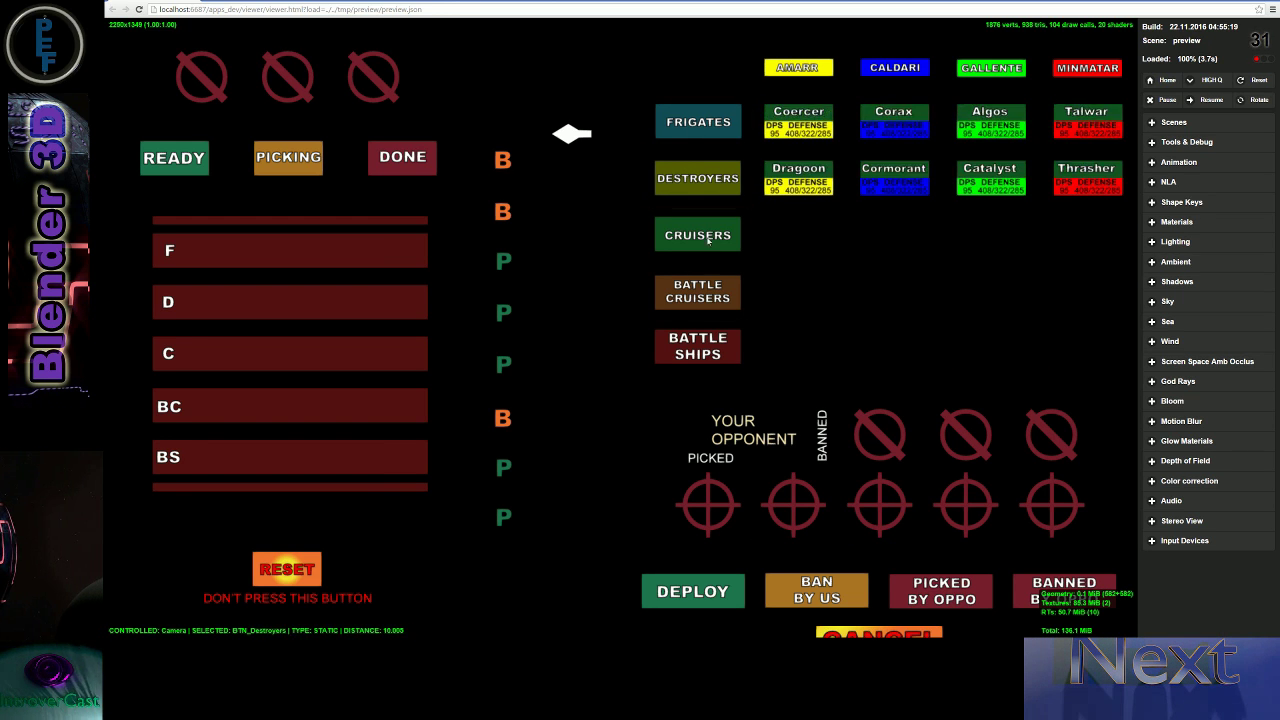
{"action": "left_click", "coordinate": [698, 235]}
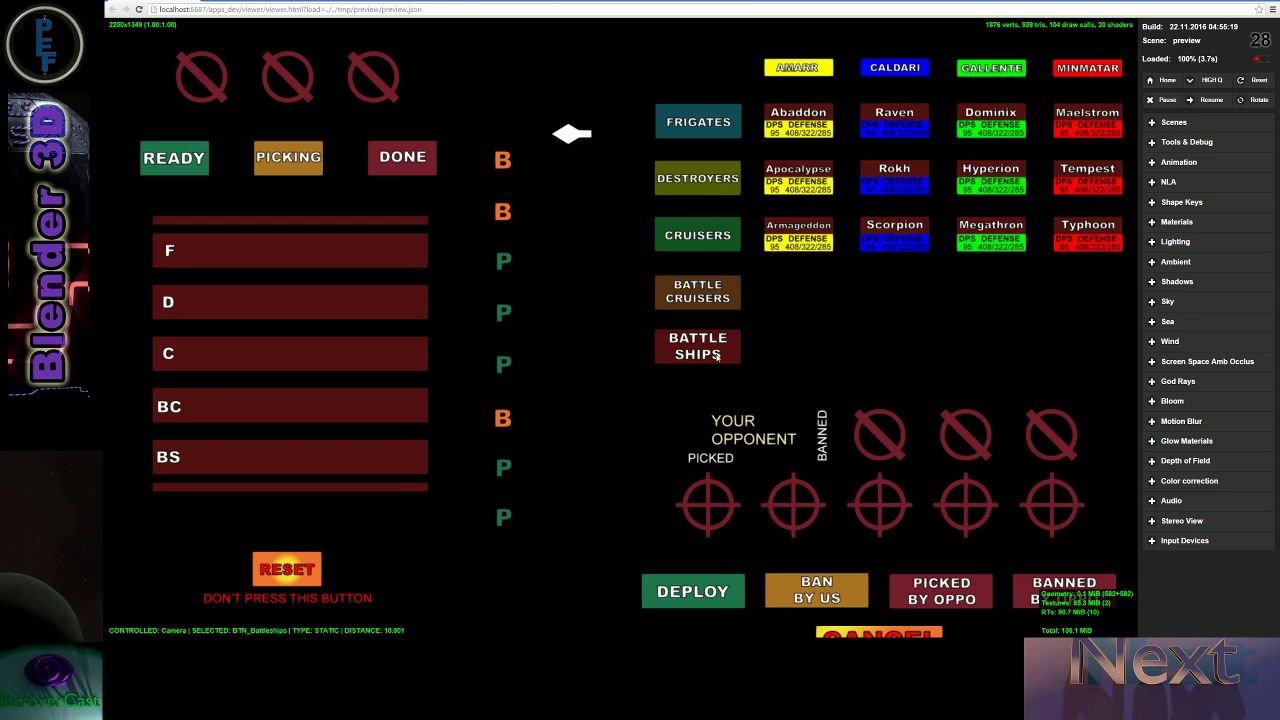
{"action": "left_click", "coordinate": [699, 131]}
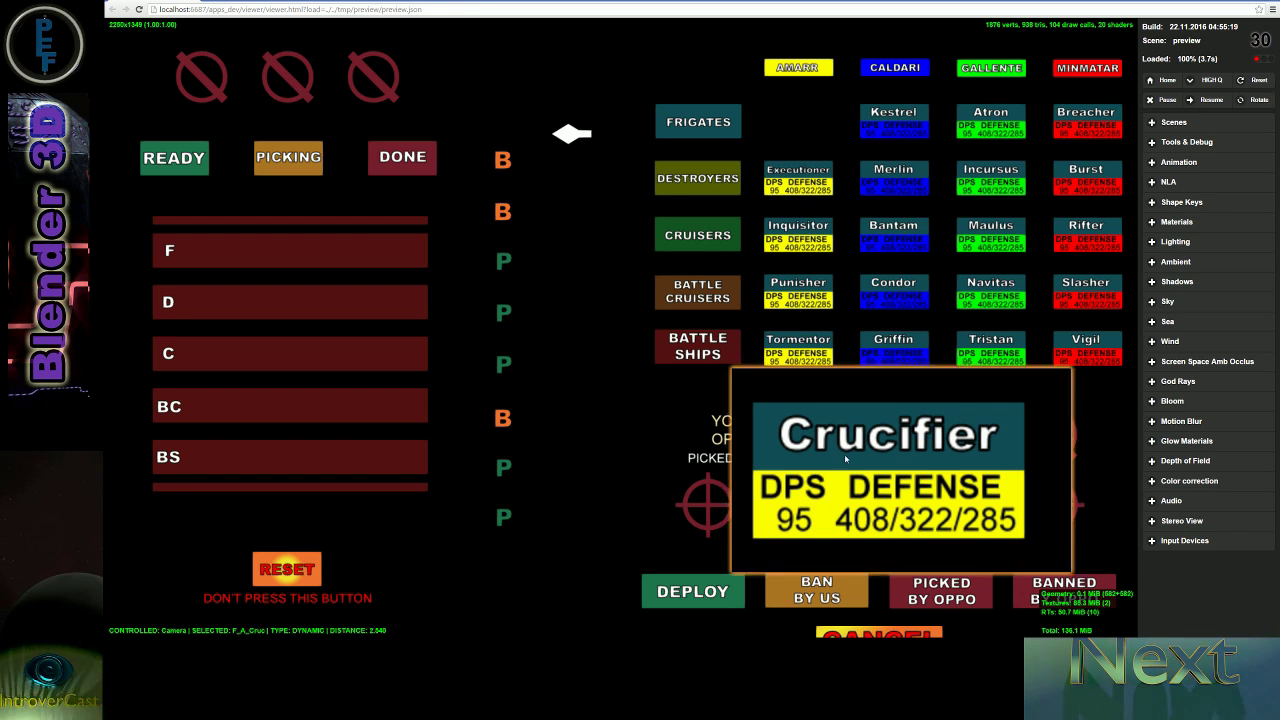
{"action": "left_click", "coordinate": [816, 590]}
{"action": "left_click", "coordinate": [728, 185]}
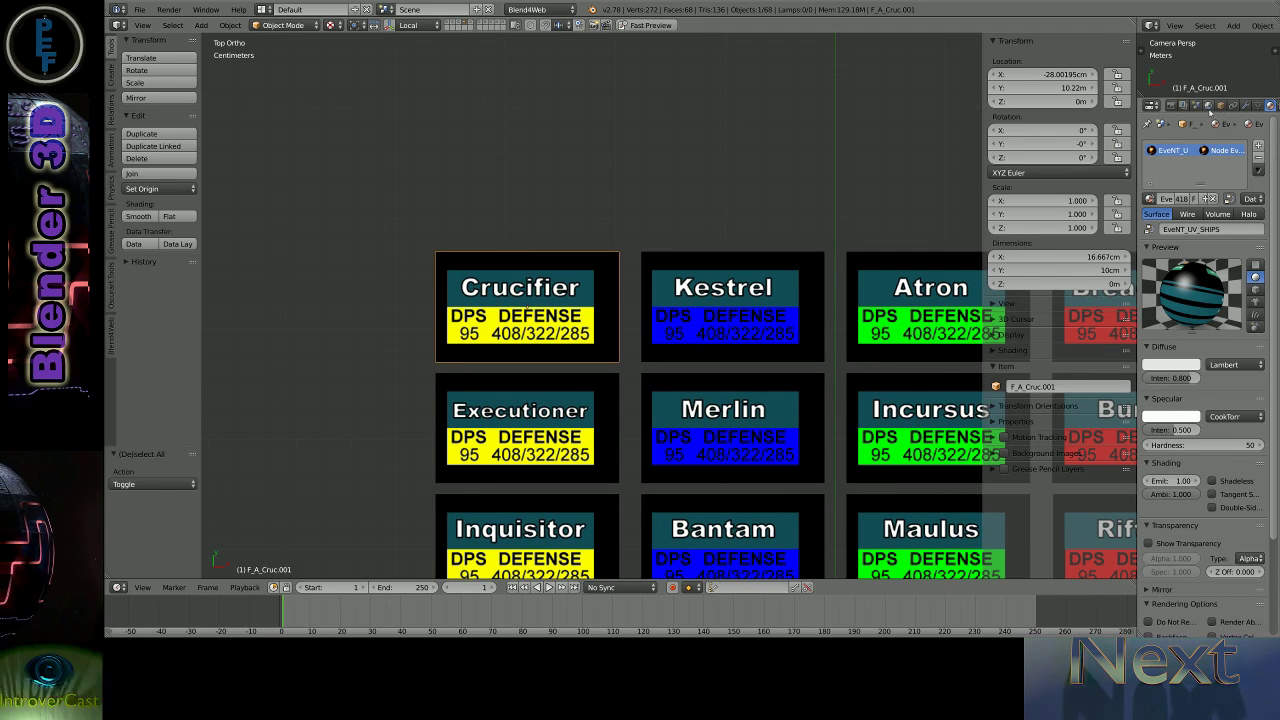
- Show the Crucifier card F_A_Cruc.001's object properties
{"action": "left_click", "coordinate": [1209, 106]}
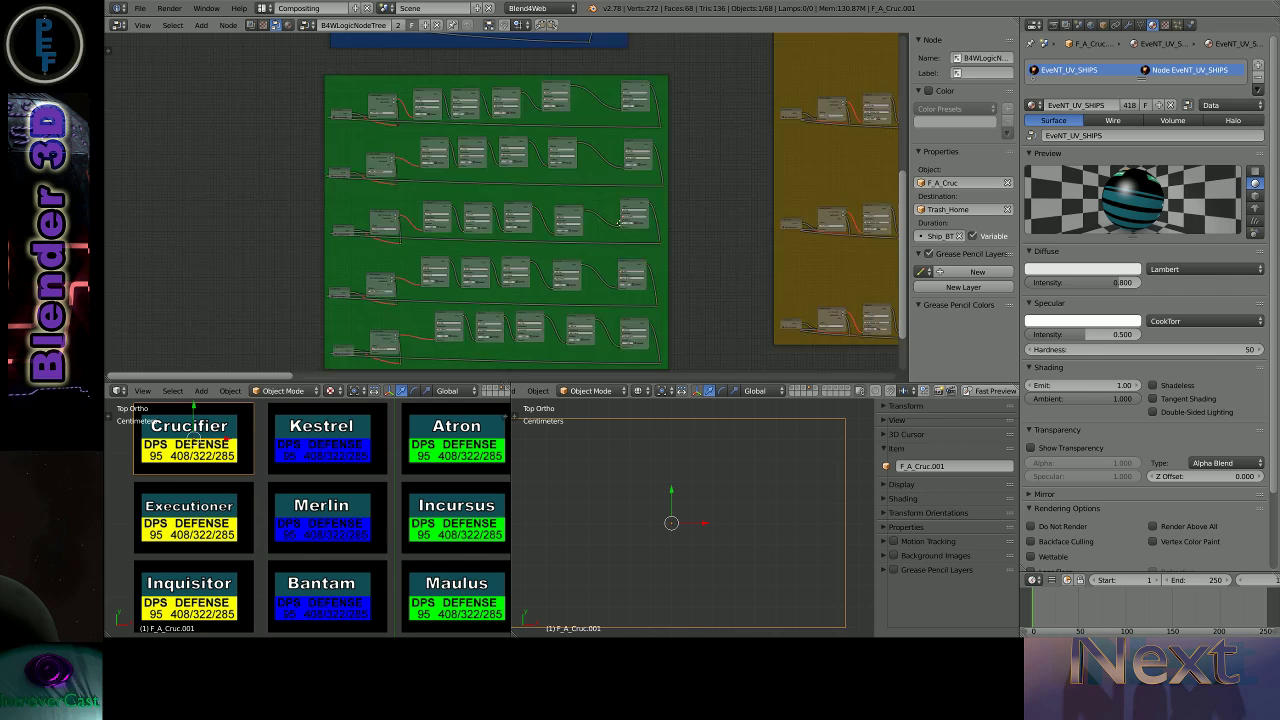
{"action": "scroll", "coordinate": [618, 222], "scroll_direction": "down", "scroll_amount": 2}
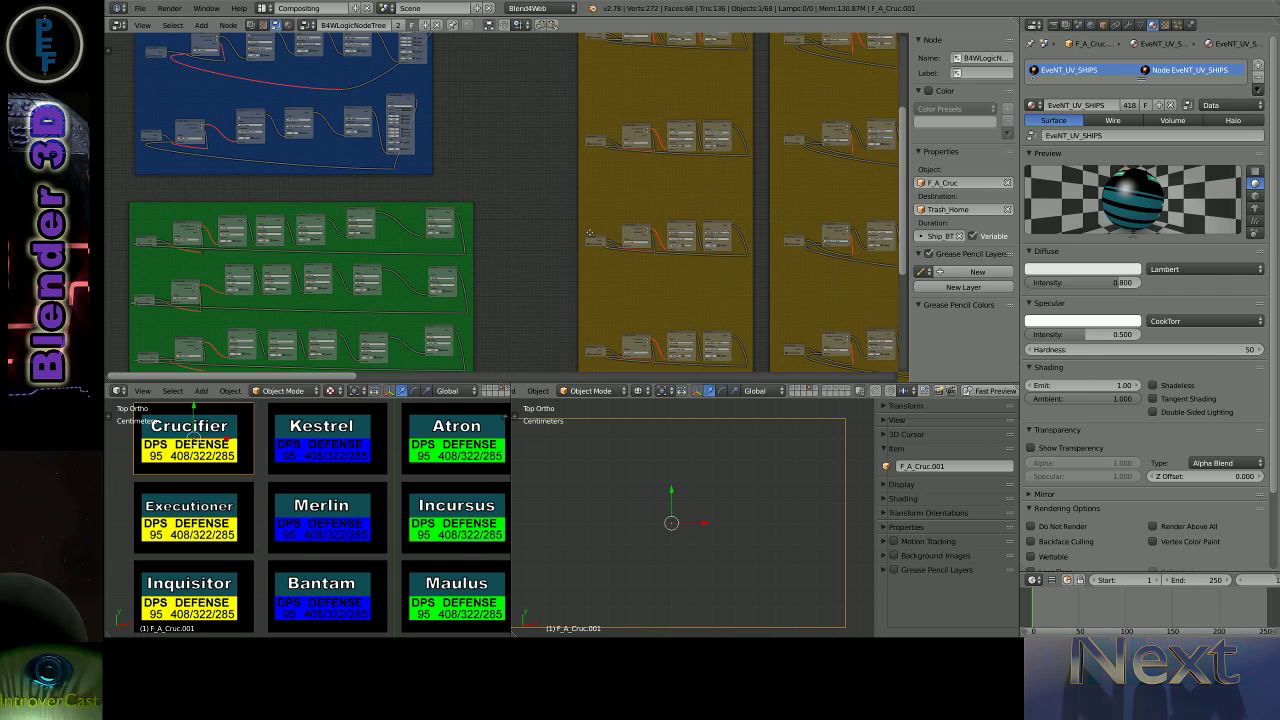
{"action": "scroll", "coordinate": [540, 200], "scroll_direction": "up", "scroll_amount": 2}
{"action": "scroll", "coordinate": [500, 195], "scroll_direction": "up", "scroll_amount": 2}
{"action": "scroll", "coordinate": [455, 187], "scroll_direction": "up", "scroll_amount": 1}
{"action": "scroll", "coordinate": [455, 187], "scroll_direction": "up", "scroll_amount": 2}
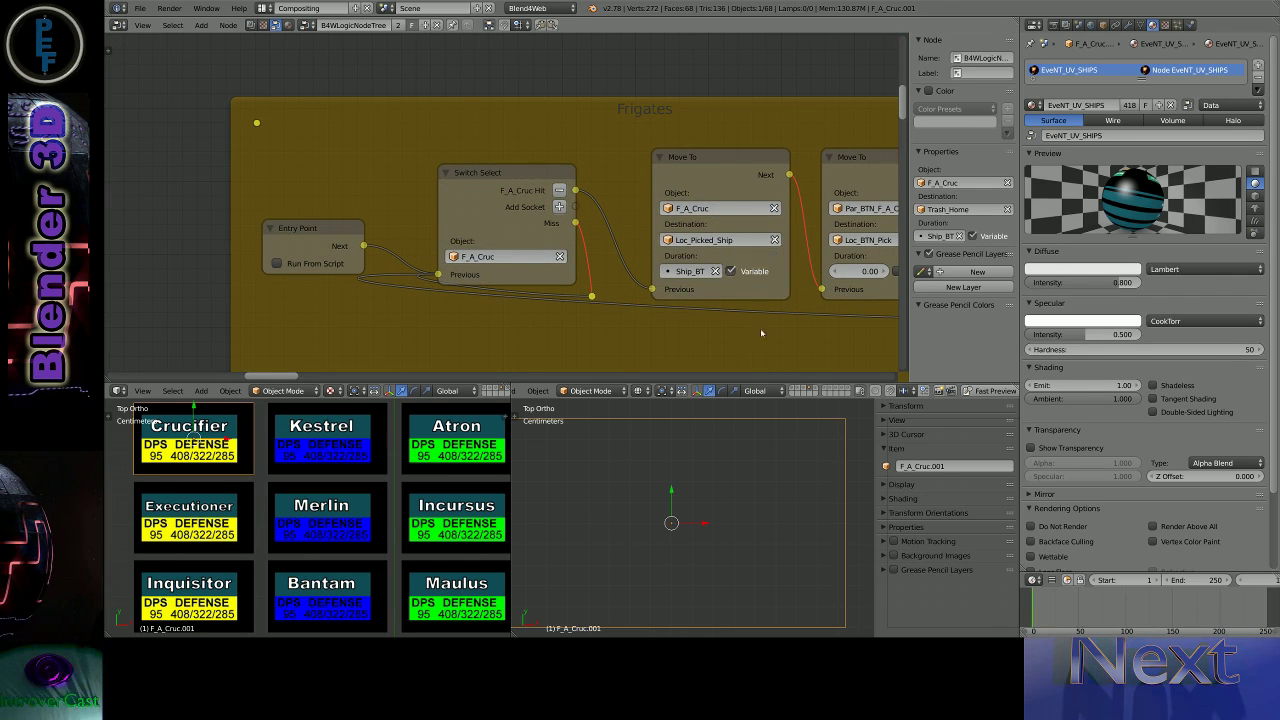
{"action": "middle_click_drag", "start_coordinate": [726, 250], "coordinate": [682, 307]}
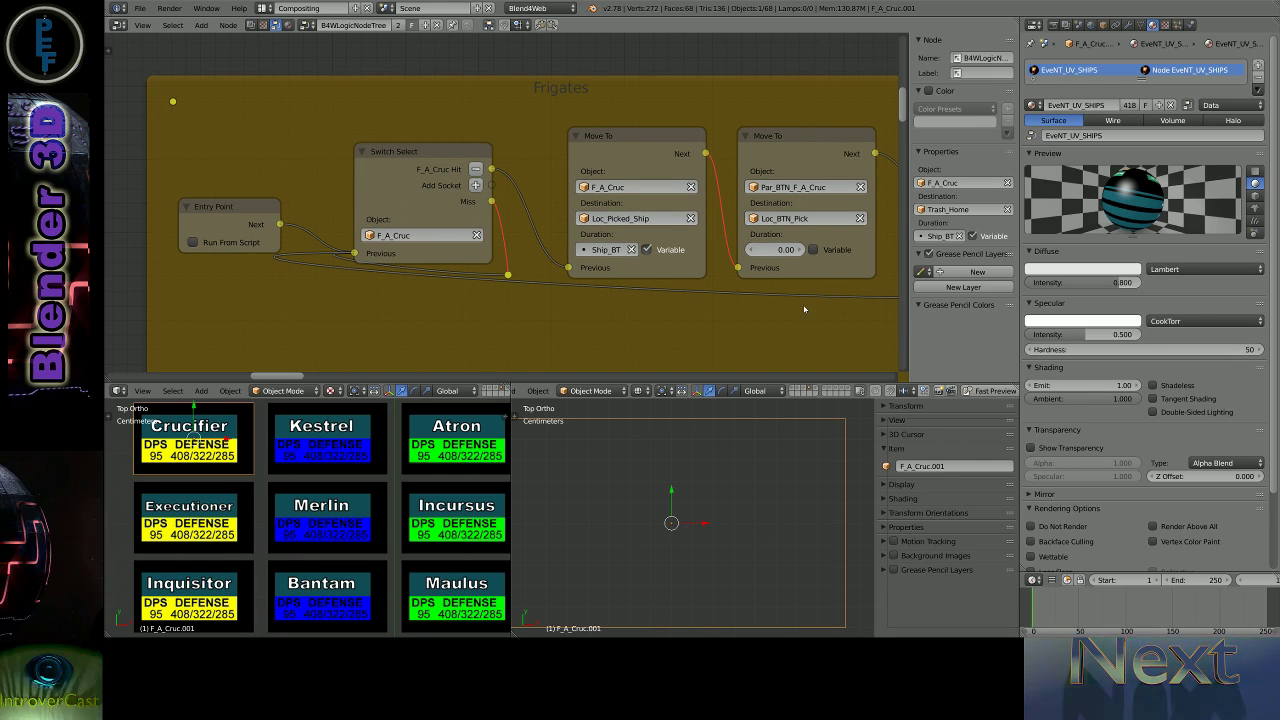
{"action": "middle_click_drag", "start_coordinate": [796, 197], "coordinate": [362, 239]}
{"action": "scroll", "coordinate": [380, 230], "scroll_direction": "down", "scroll_amount": 2}
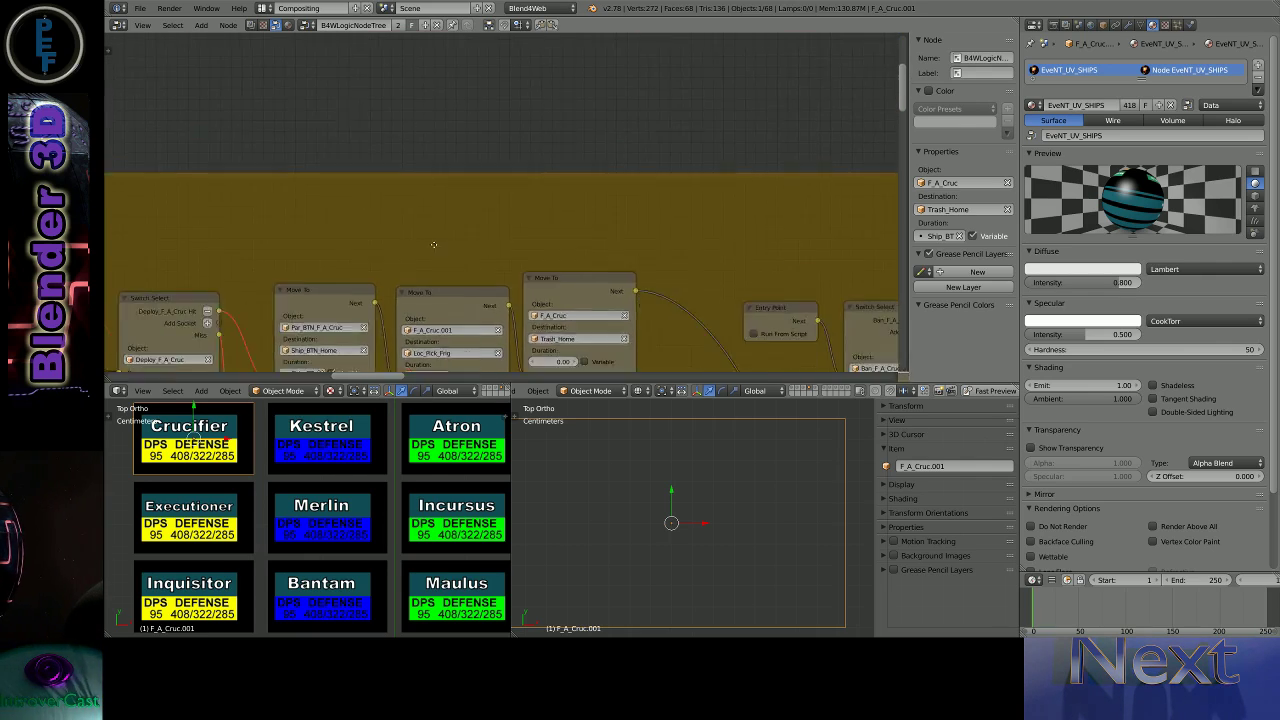
{"action": "scroll", "coordinate": [410, 220], "scroll_direction": "down", "scroll_amount": 1}
{"action": "scroll", "coordinate": [430, 210], "scroll_direction": "down", "scroll_amount": 1}
{"action": "left_click", "coordinate": [437, 203]}
{"action": "scroll", "coordinate": [437, 203], "scroll_direction": "down", "scroll_amount": 2}
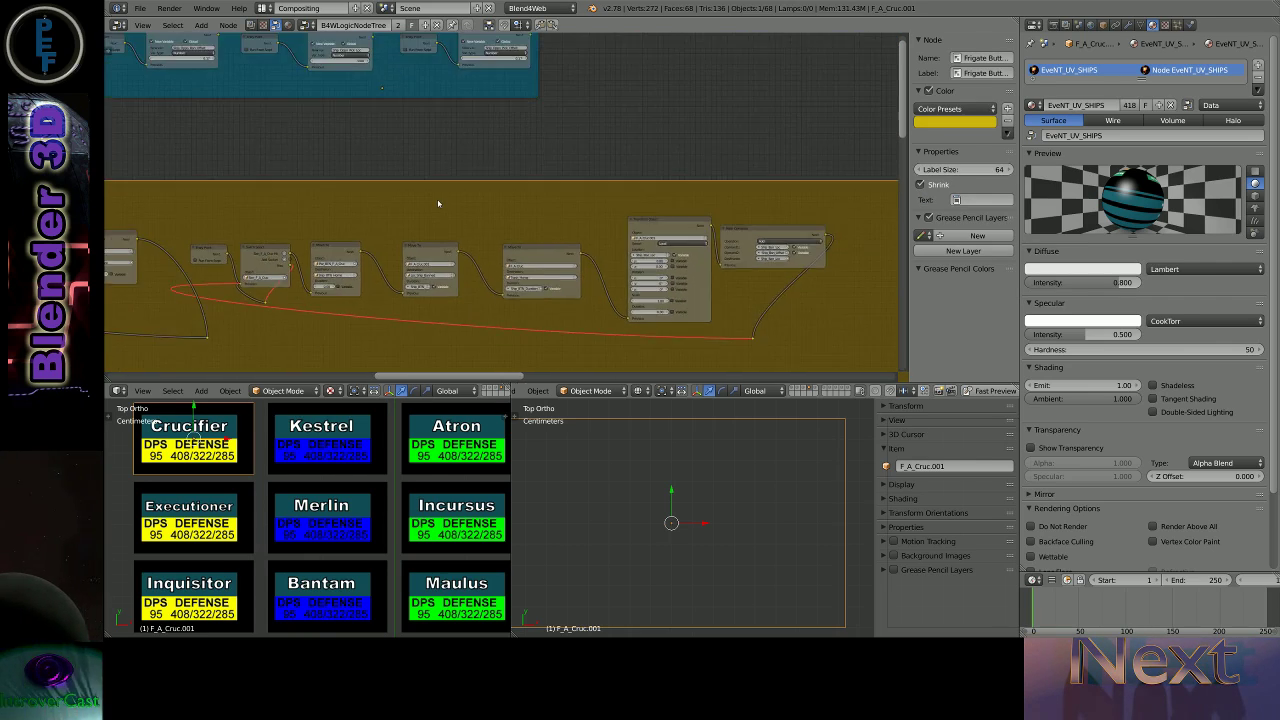
{"action": "scroll", "coordinate": [640, 205], "scroll_direction": "down", "scroll_amount": 1}
{"action": "scroll", "coordinate": [849, 206], "scroll_direction": "up", "scroll_amount": 1}
{"action": "scroll", "coordinate": [849, 206], "scroll_direction": "up", "scroll_amount": 1}
{"action": "scroll", "coordinate": [620, 190], "scroll_direction": "up", "scroll_amount": 2}
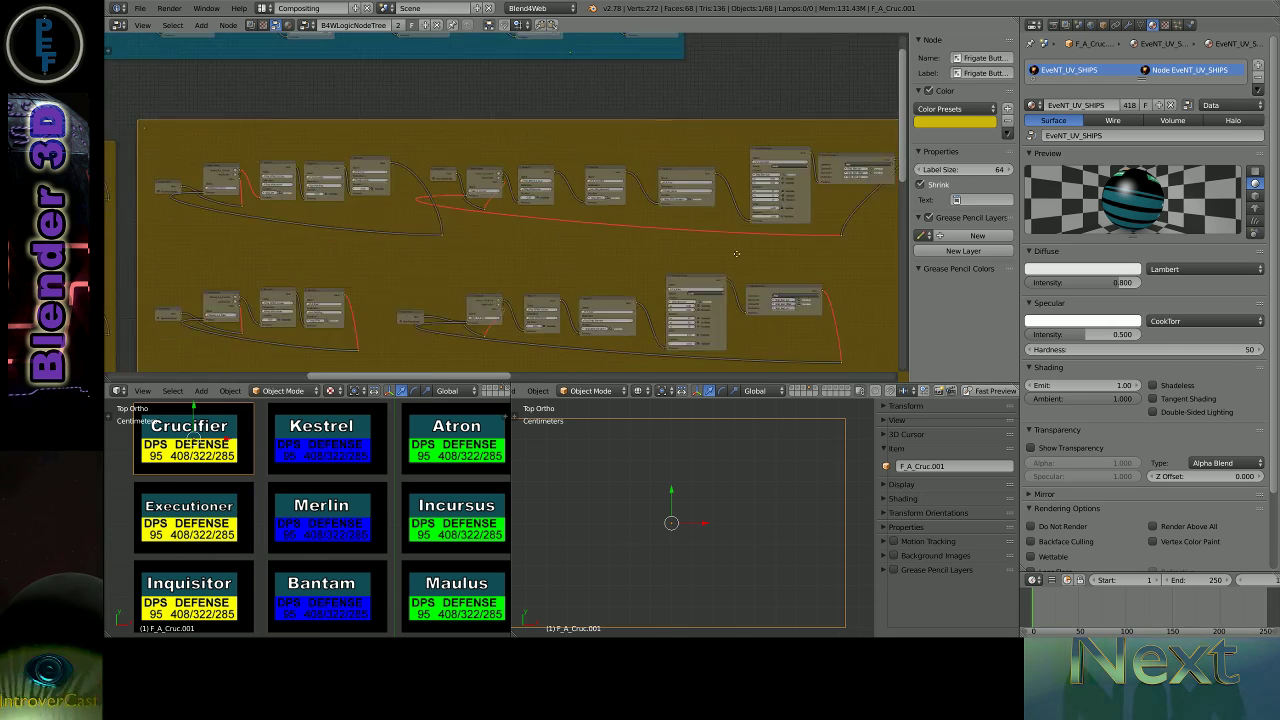
{"action": "scroll", "coordinate": [470, 170], "scroll_direction": "up", "scroll_amount": 1}
{"action": "scroll", "coordinate": [410, 158], "scroll_direction": "up", "scroll_amount": 1}
{"action": "scroll", "coordinate": [385, 151], "scroll_direction": "up", "scroll_amount": 1}
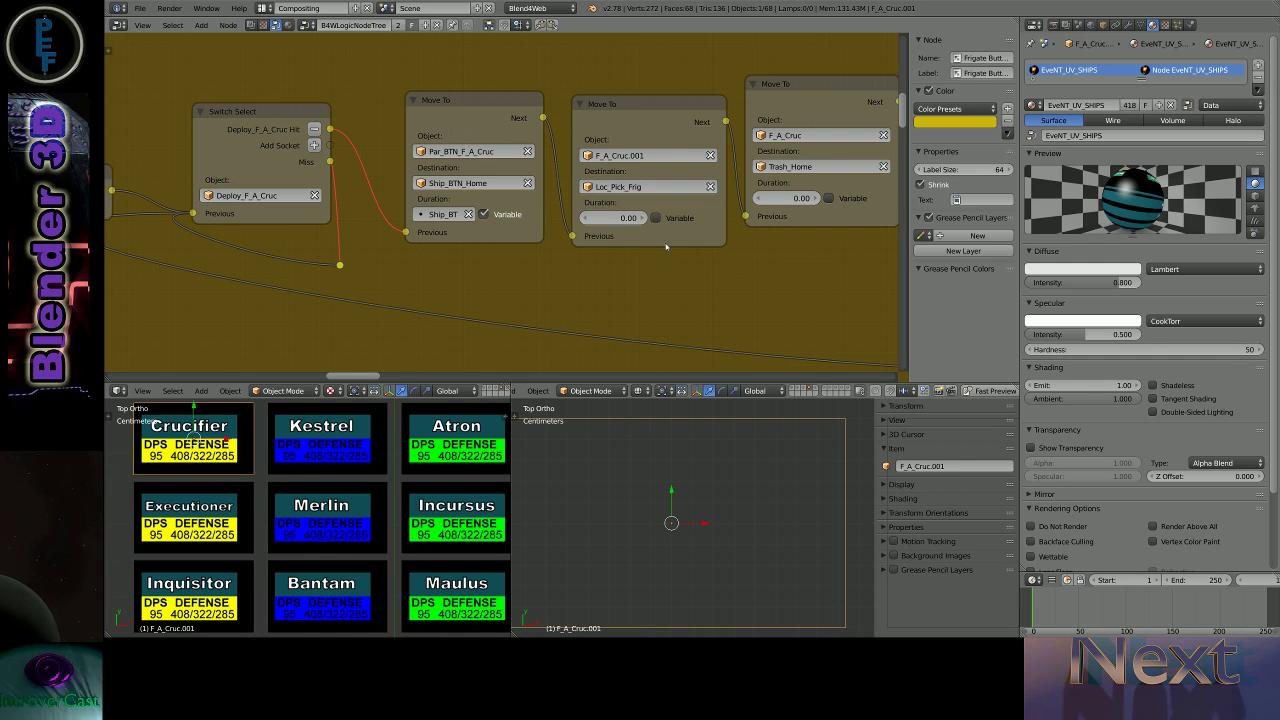
{"action": "middle_click_drag", "start_coordinate": [795, 148], "coordinate": [567, 196]}
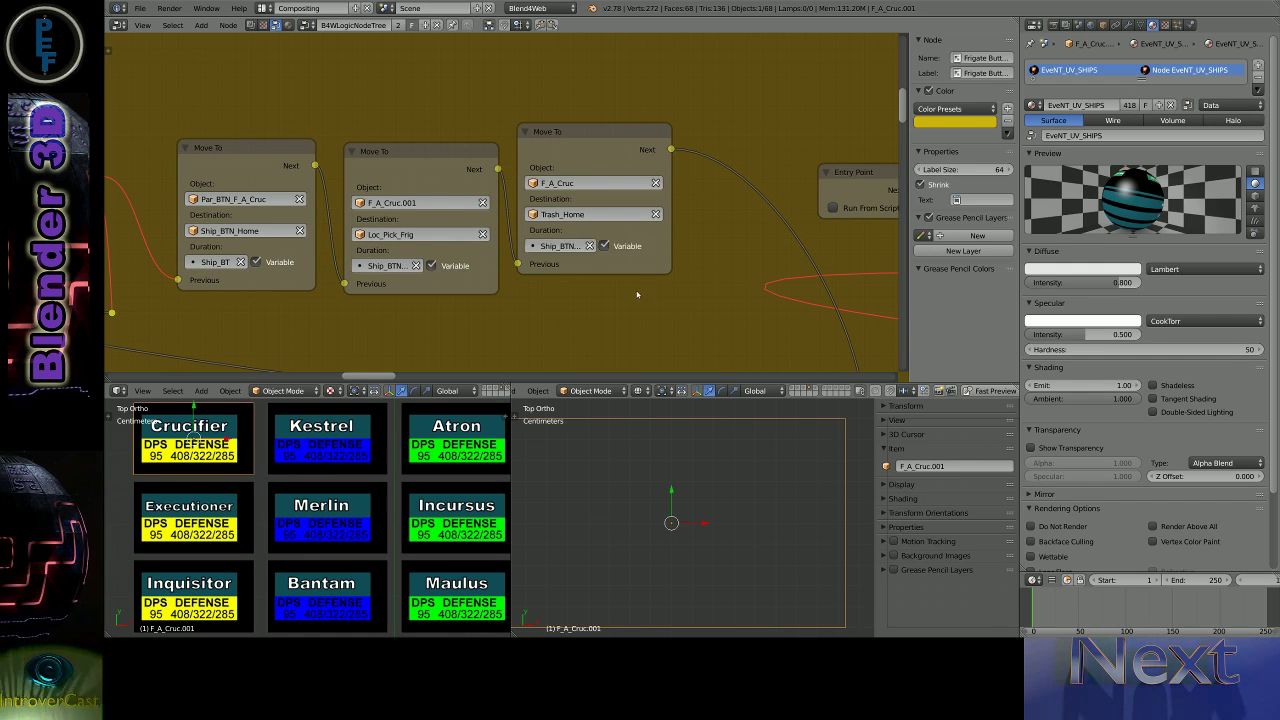
{"action": "scroll", "coordinate": [640, 292], "scroll_direction": "down", "scroll_amount": 1}
{"action": "scroll", "coordinate": [600, 285], "scroll_direction": "down", "scroll_amount": 1}
{"action": "scroll", "coordinate": [575, 272], "scroll_direction": "down", "scroll_amount": 1}
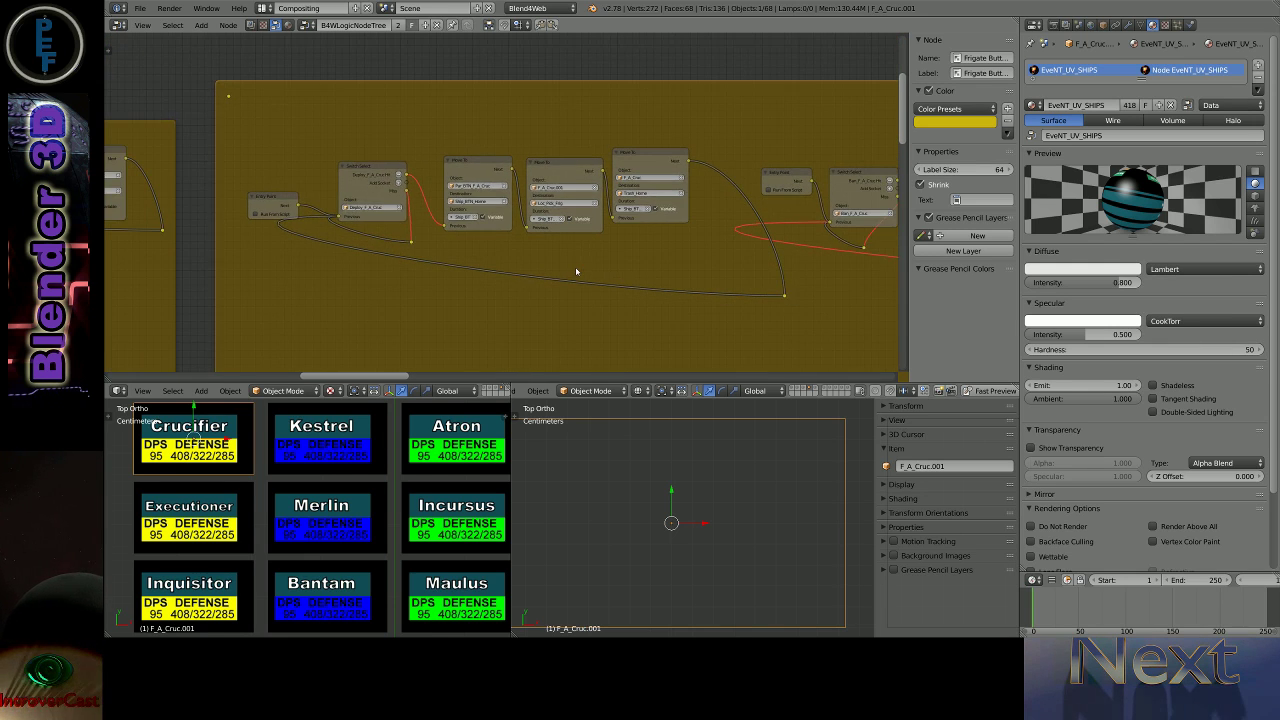
{"action": "scroll", "coordinate": [576, 272], "scroll_direction": "down", "scroll_amount": 1}
{"action": "scroll", "coordinate": [727, 267], "scroll_direction": "up", "scroll_amount": 2}
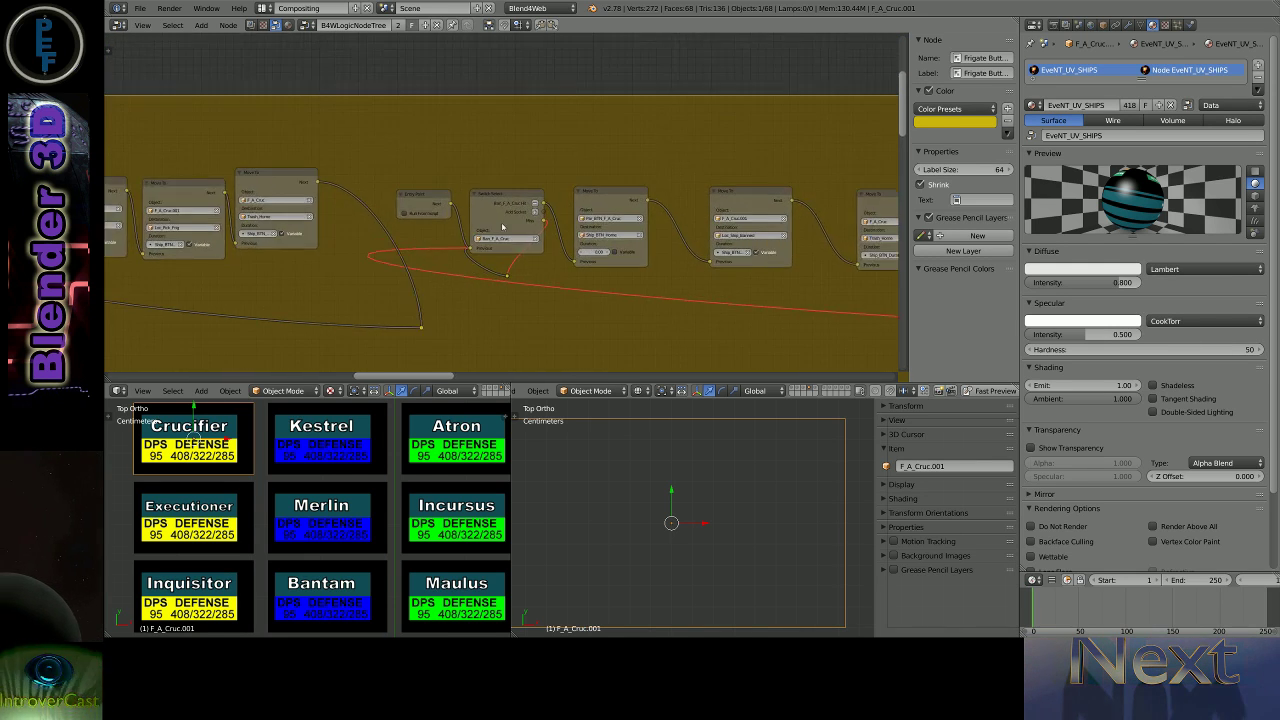
{"action": "scroll", "coordinate": [713, 234], "scroll_direction": "up", "scroll_amount": 2}
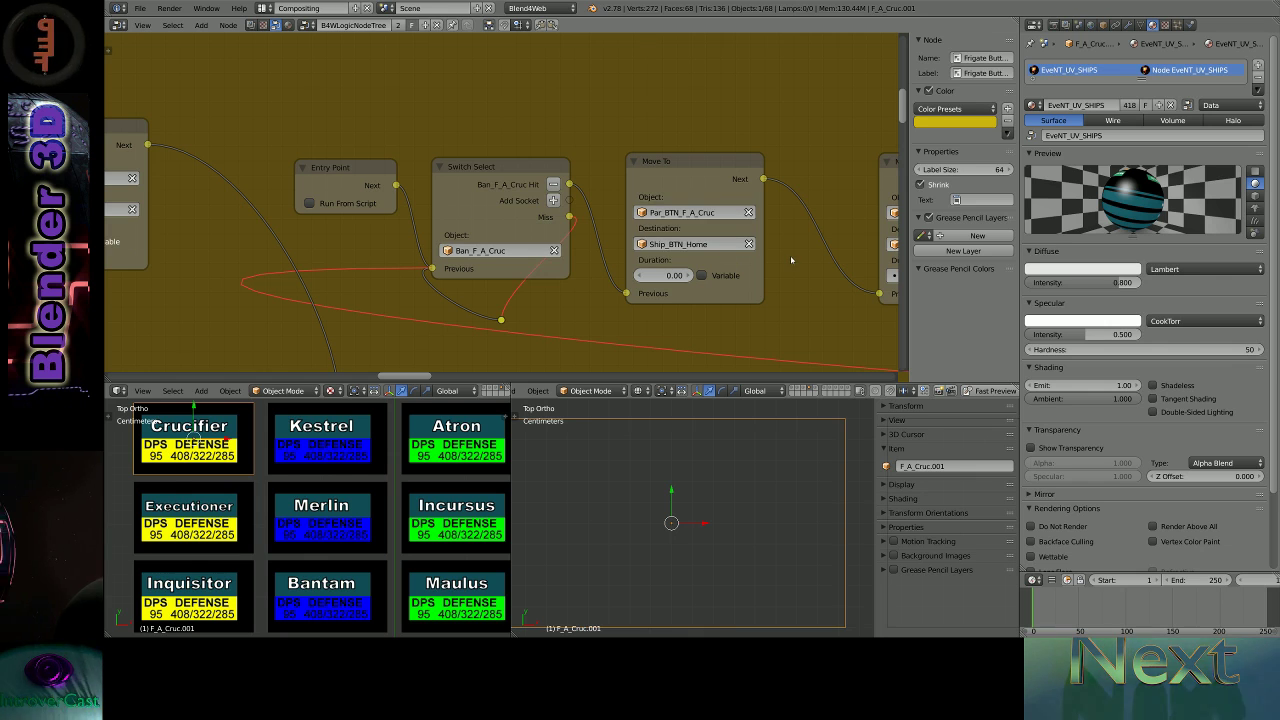
{"action": "middle_click_drag", "start_coordinate": [790, 255], "coordinate": [563, 213]}
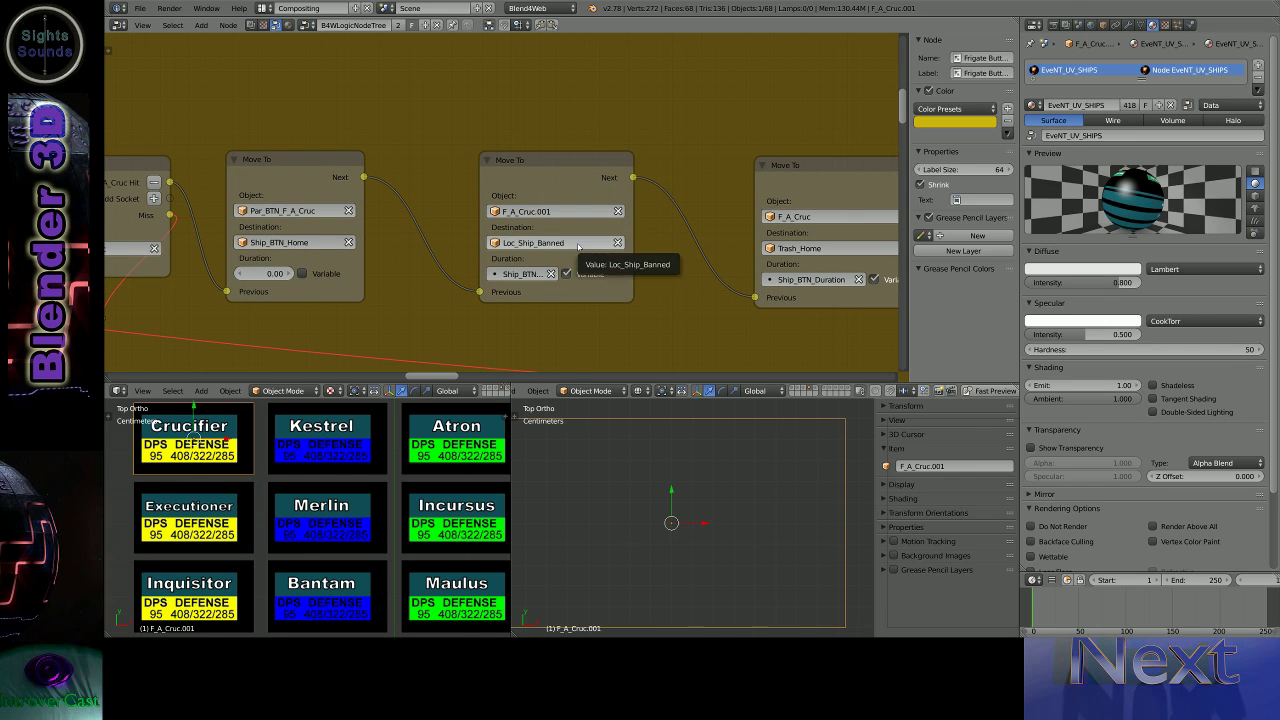
{"action": "middle_click_drag", "start_coordinate": [714, 220], "coordinate": [469, 222]}
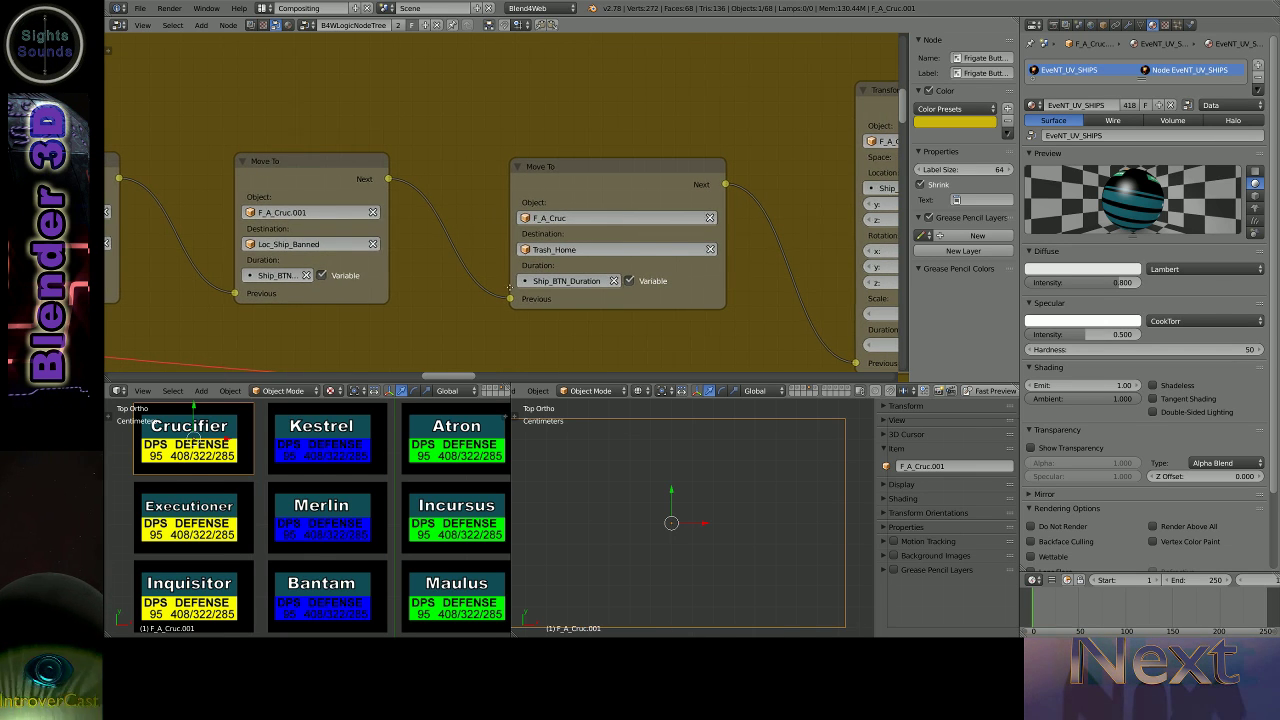
{"action": "middle_click_drag", "start_coordinate": [509, 287], "coordinate": [150, 290]}
{"action": "middle_click_drag", "start_coordinate": [821, 302], "coordinate": [551, 300]}
{"action": "middle_click_drag", "start_coordinate": [569, 250], "coordinate": [749, 237]}
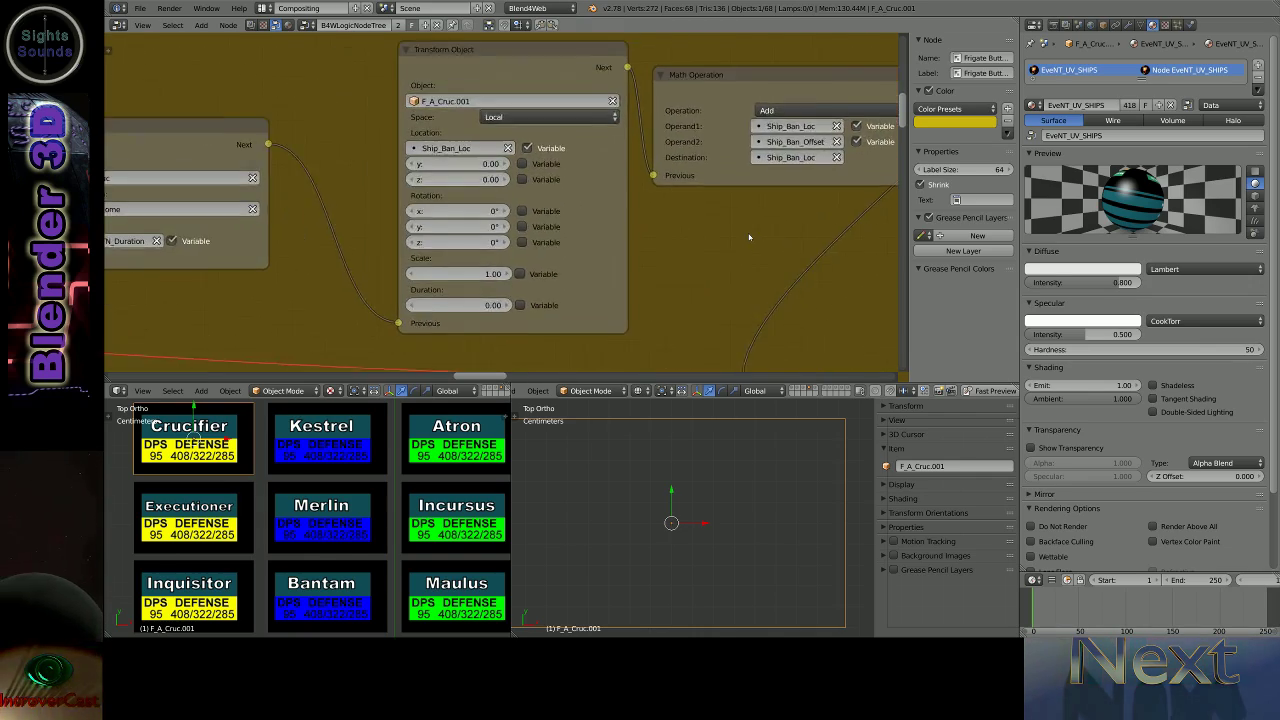
{"action": "scroll", "coordinate": [749, 237], "scroll_direction": "down", "scroll_amount": 3}
{"action": "scroll", "coordinate": [748, 314], "scroll_direction": "down", "scroll_amount": 2}
{"action": "scroll", "coordinate": [534, 320], "scroll_direction": "down", "scroll_amount": 2}
{"action": "mouse_move", "coordinate": [400, 326]}
{"action": "middle_mouse_down"}
{"action": "mouse_move", "coordinate": [597, 227]}
{"action": "mouse_move", "coordinate": [395, 110]}
{"action": "mouse_move", "coordinate": [310, 190]}
{"action": "mouse_move", "coordinate": [254, 207]}
{"action": "middle_mouse_up"}
{"action": "scroll", "coordinate": [395, 110], "scroll_direction": "up", "scroll_amount": 2}
{"action": "scroll", "coordinate": [395, 110], "scroll_direction": "up", "scroll_amount": 2}
{"action": "scroll", "coordinate": [400, 115], "scroll_direction": "up", "scroll_amount": 2}
- Show layer 2 with the destination markers and widen the right 3D viewport
{"action": "scroll", "coordinate": [400, 115], "scroll_direction": "up", "scroll_amount": 2}
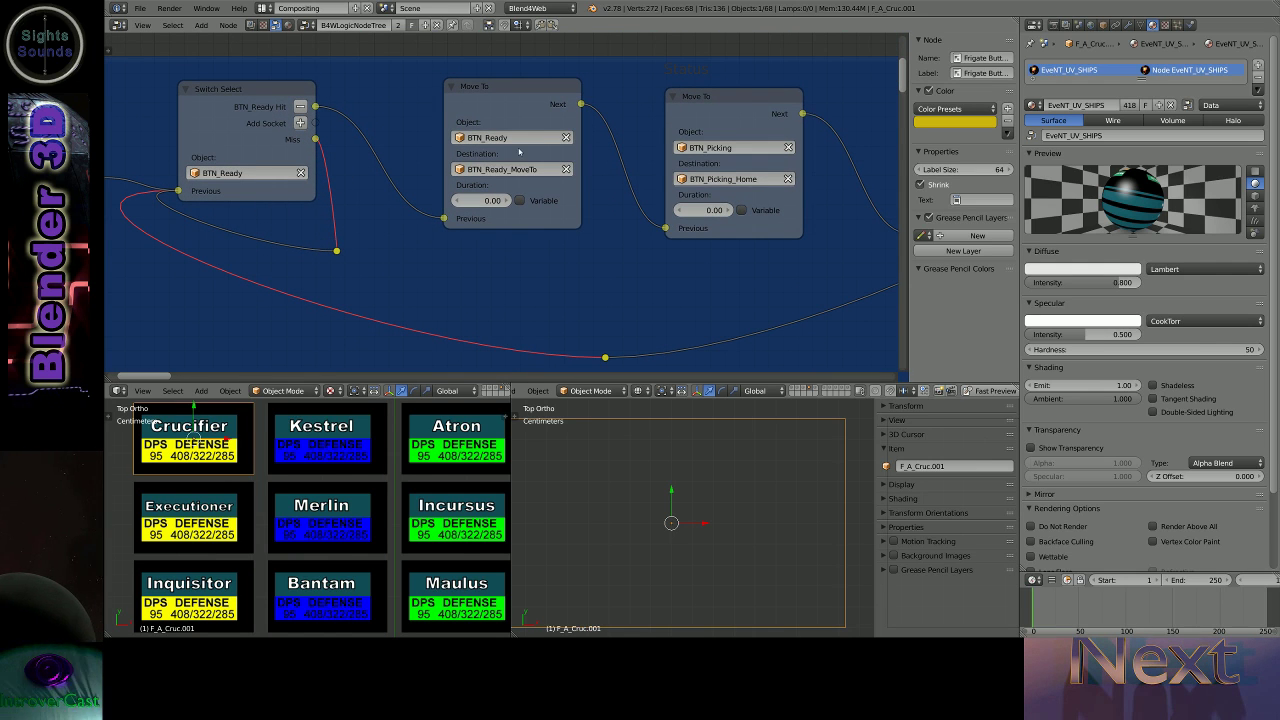
{"action": "mouse_move", "coordinate": [840, 255]}
{"action": "middle_mouse_down"}
{"action": "mouse_move", "coordinate": [466, 314]}
{"action": "mouse_move", "coordinate": [440, 330]}
{"action": "mouse_move", "coordinate": [409, 143]}
{"action": "middle_mouse_up"}
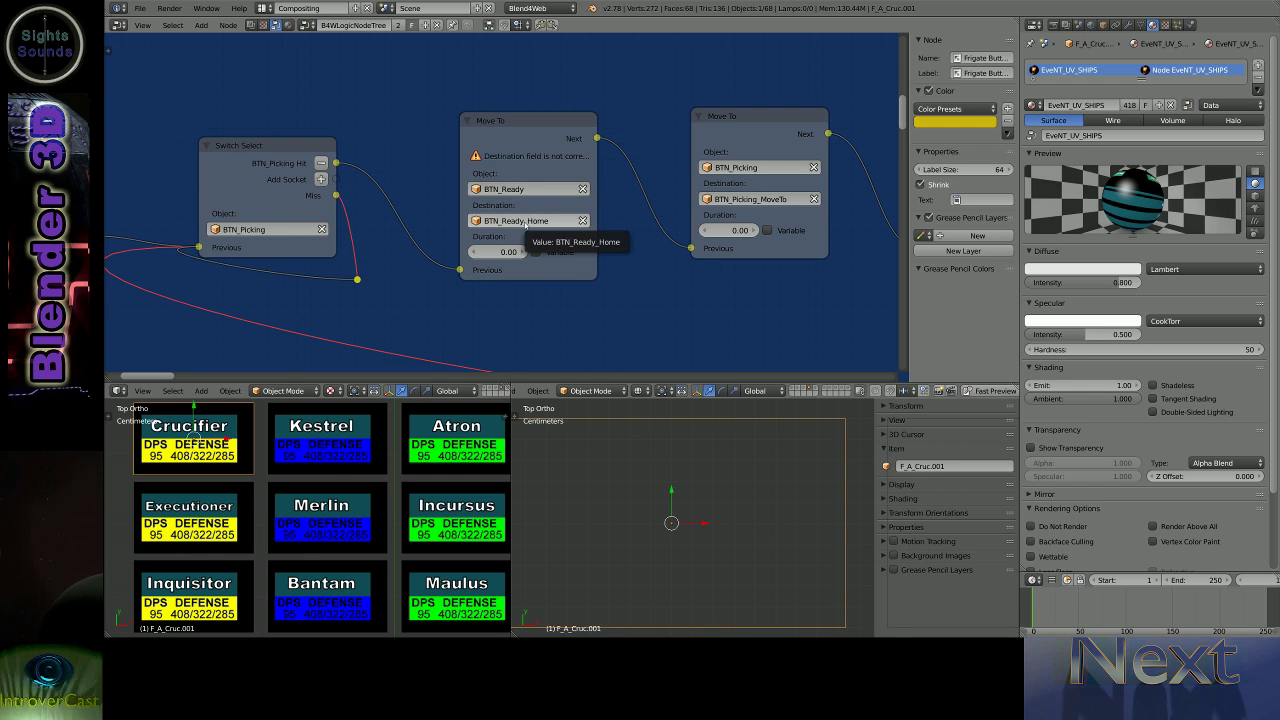
{"action": "scroll", "coordinate": [700, 491], "scroll_direction": "down", "scroll_amount": 2}
{"action": "scroll", "coordinate": [700, 491], "scroll_direction": "down", "scroll_amount": 2}
{"action": "scroll", "coordinate": [700, 491], "scroll_direction": "down", "scroll_amount": 1}
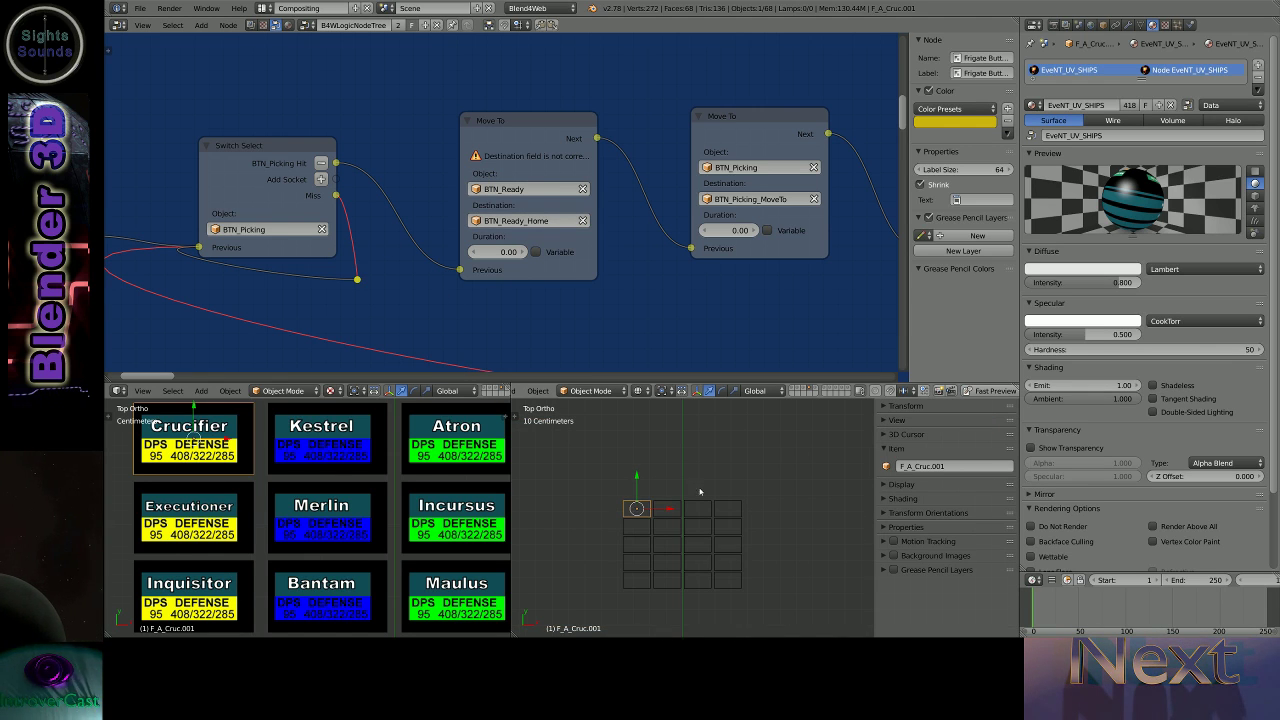
{"action": "key", "text": "2"}
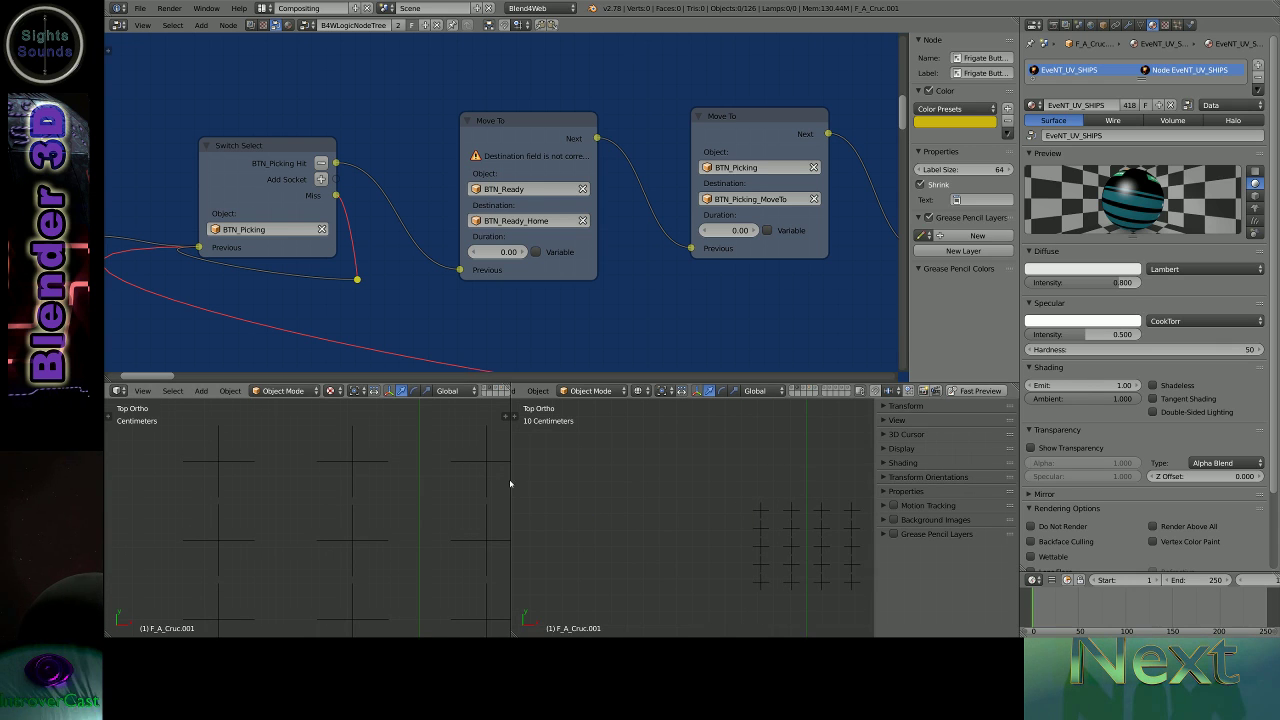
{"action": "left_click_drag", "start_coordinate": [510, 484], "coordinate": [140, 484]}
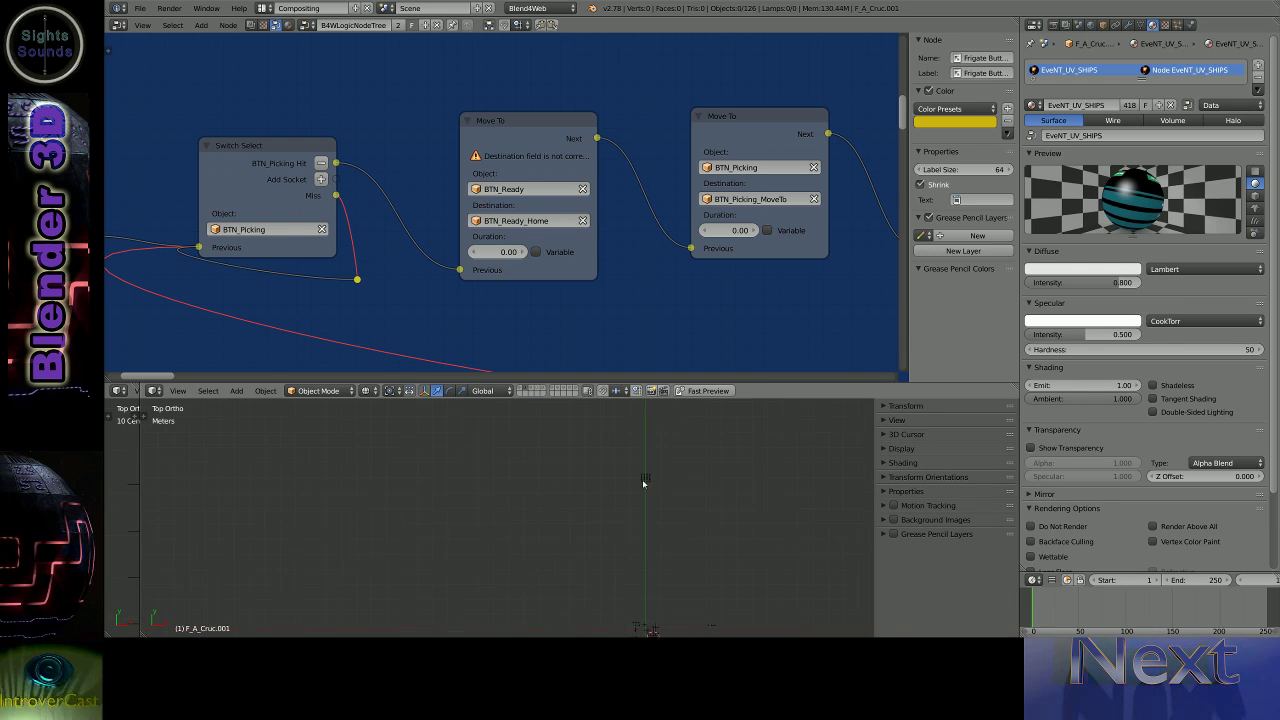
{"action": "scroll", "coordinate": [643, 483], "scroll_direction": "up", "scroll_amount": 3}
- Duplicate BTN_Picking_Home at X -87cm as BTN_Ready_Home and relink the ready Move To
{"action": "right_click", "coordinate": [626, 463]}
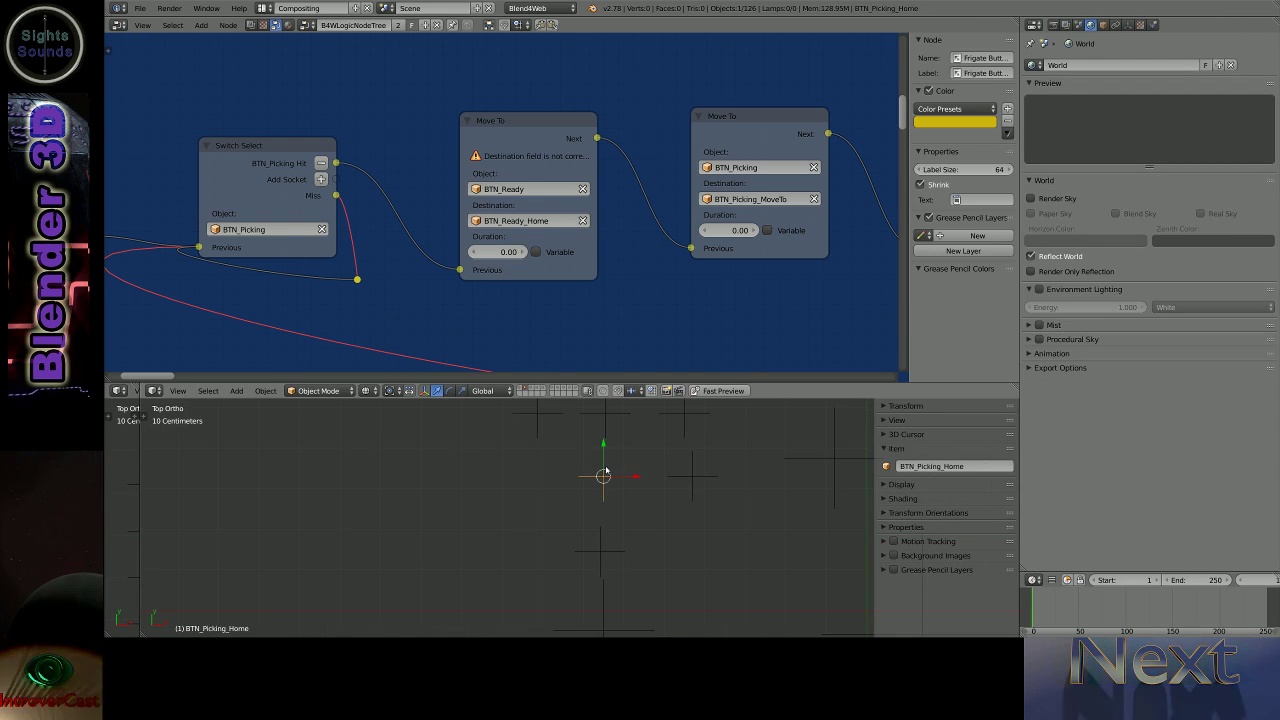
{"action": "left_click", "coordinate": [884, 406]}
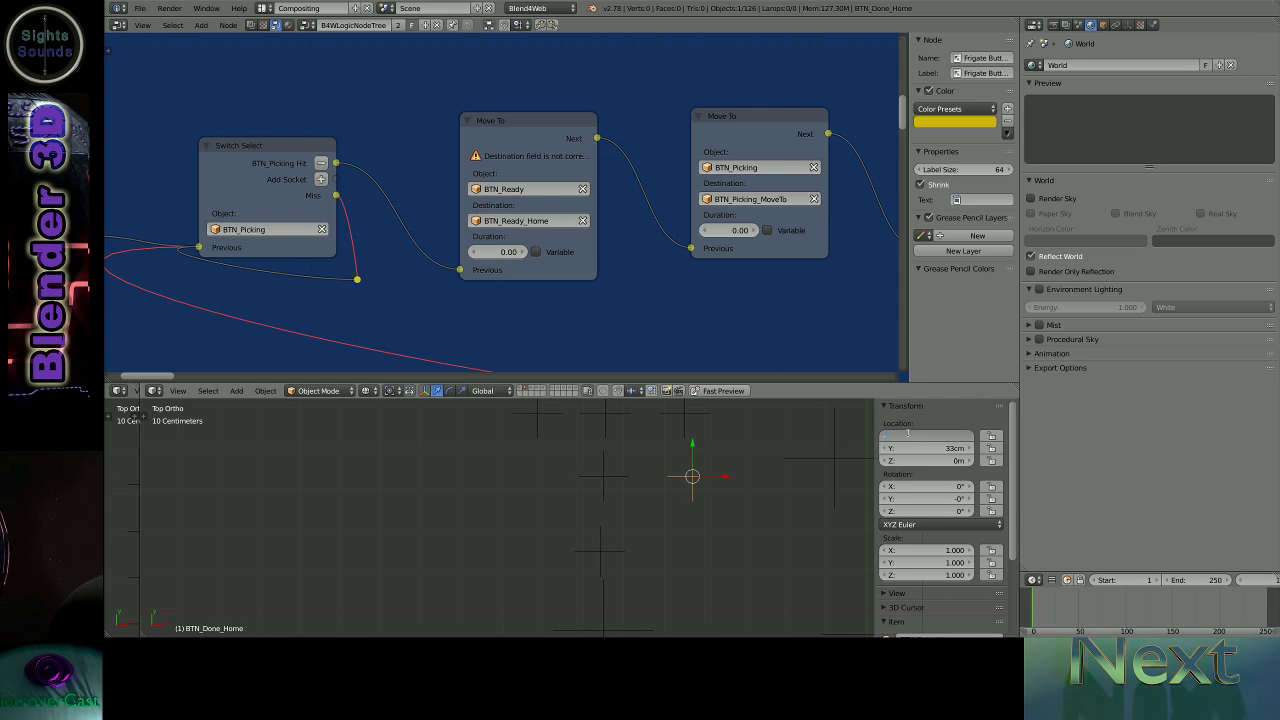
{"action": "right_click", "coordinate": [603, 476]}
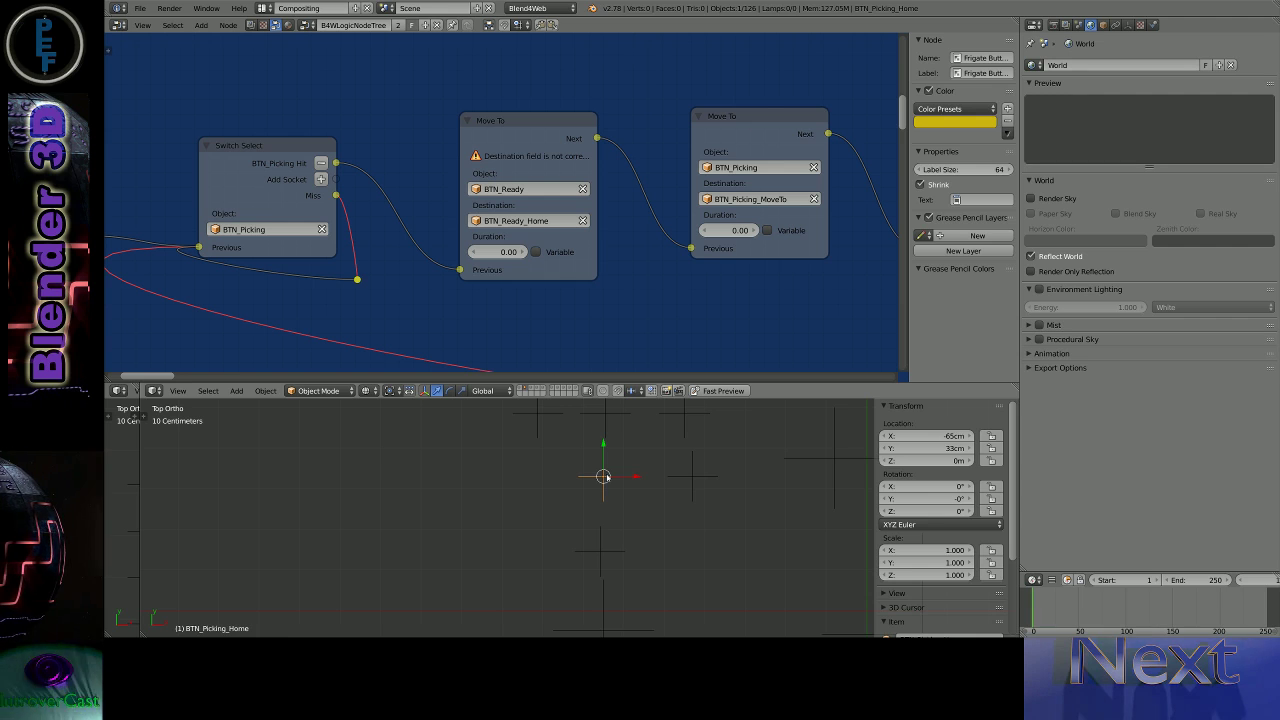
{"action": "key", "text": "shift+d"}
{"action": "key", "text": "x"}
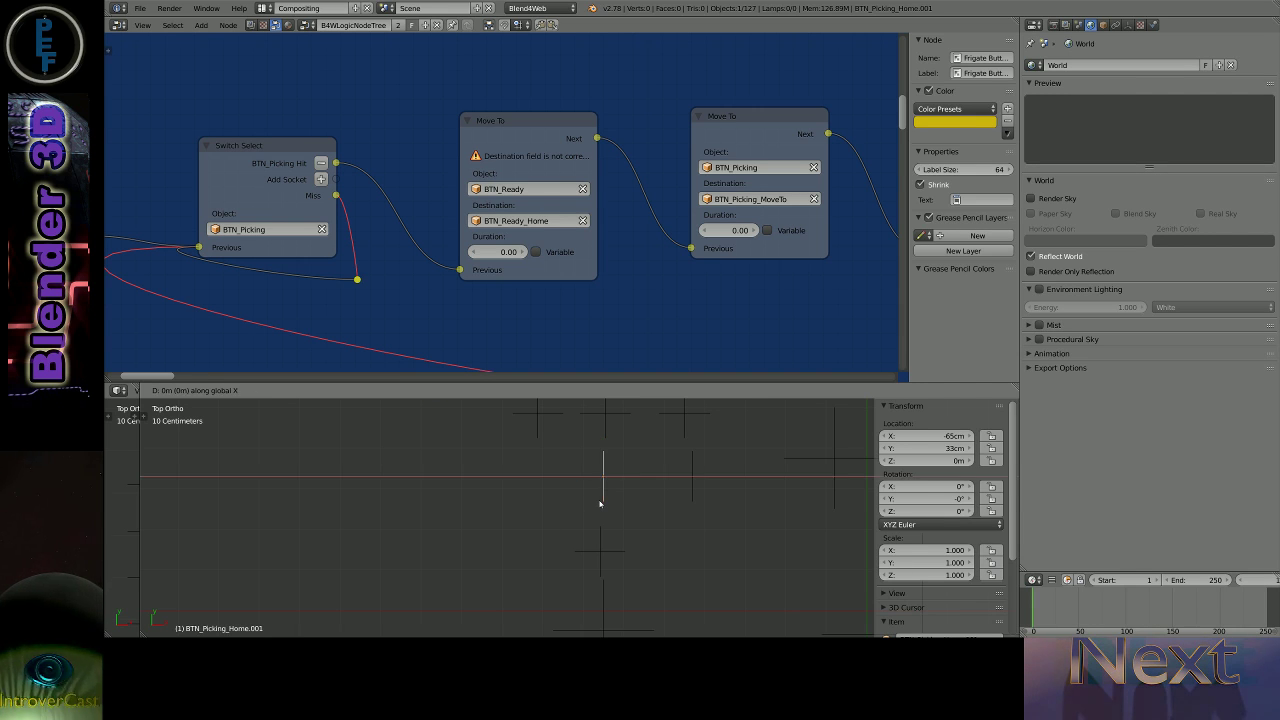
{"action": "left_click", "coordinate": [585, 512]}
{"action": "key", "text": "ctrl+c"}
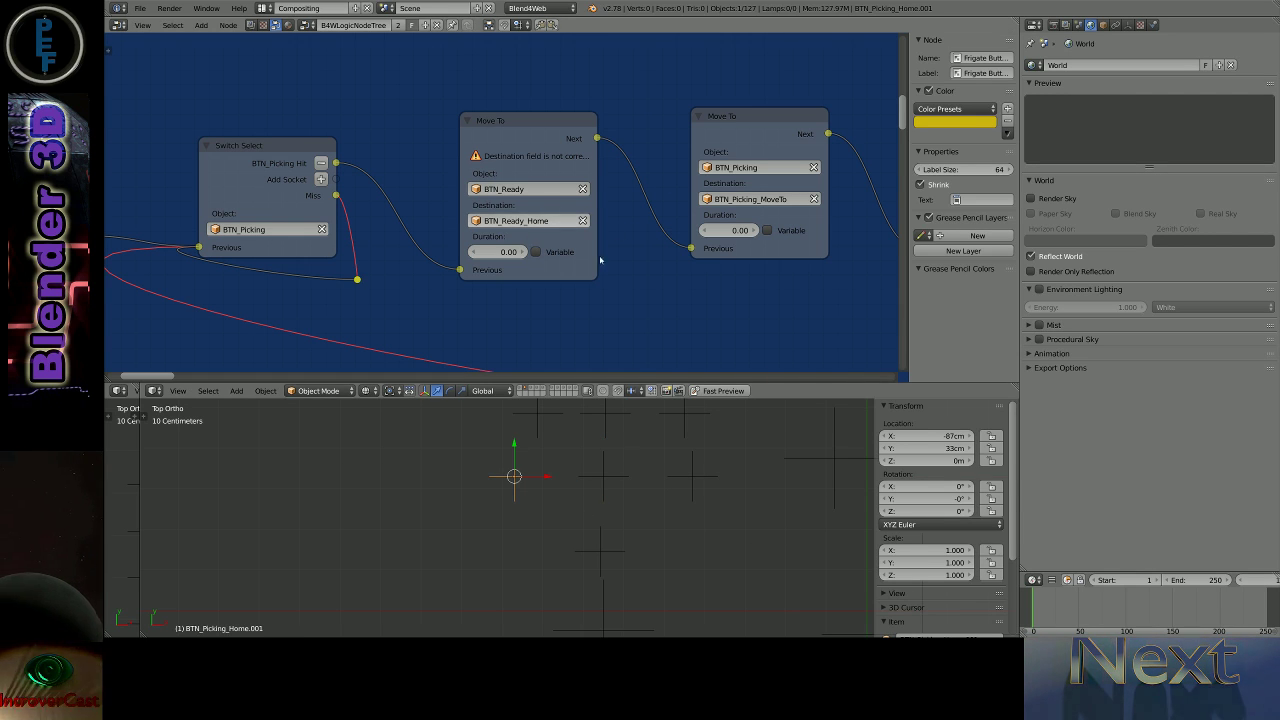
{"action": "left_click", "coordinate": [896, 622], "text": "ctrl"}
{"action": "key", "text": "ctrl+v"}
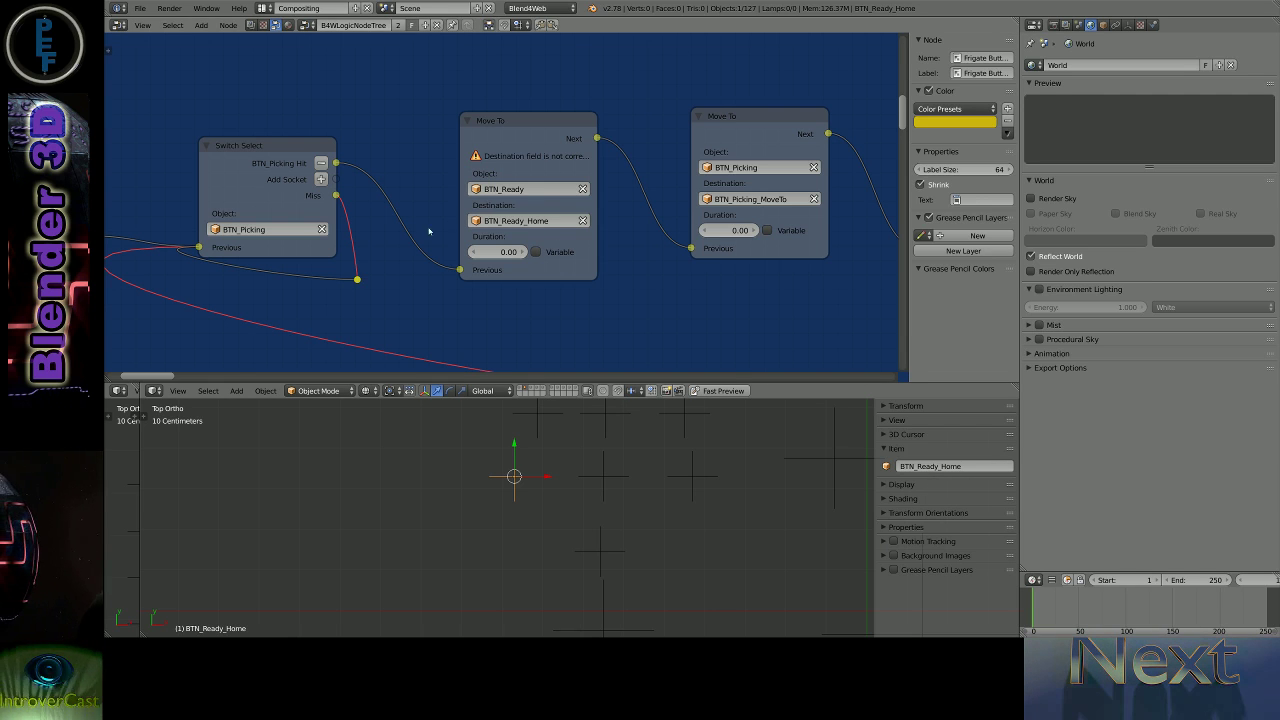
{"action": "left_click_drag", "start_coordinate": [459, 270], "coordinate": [462, 288]}
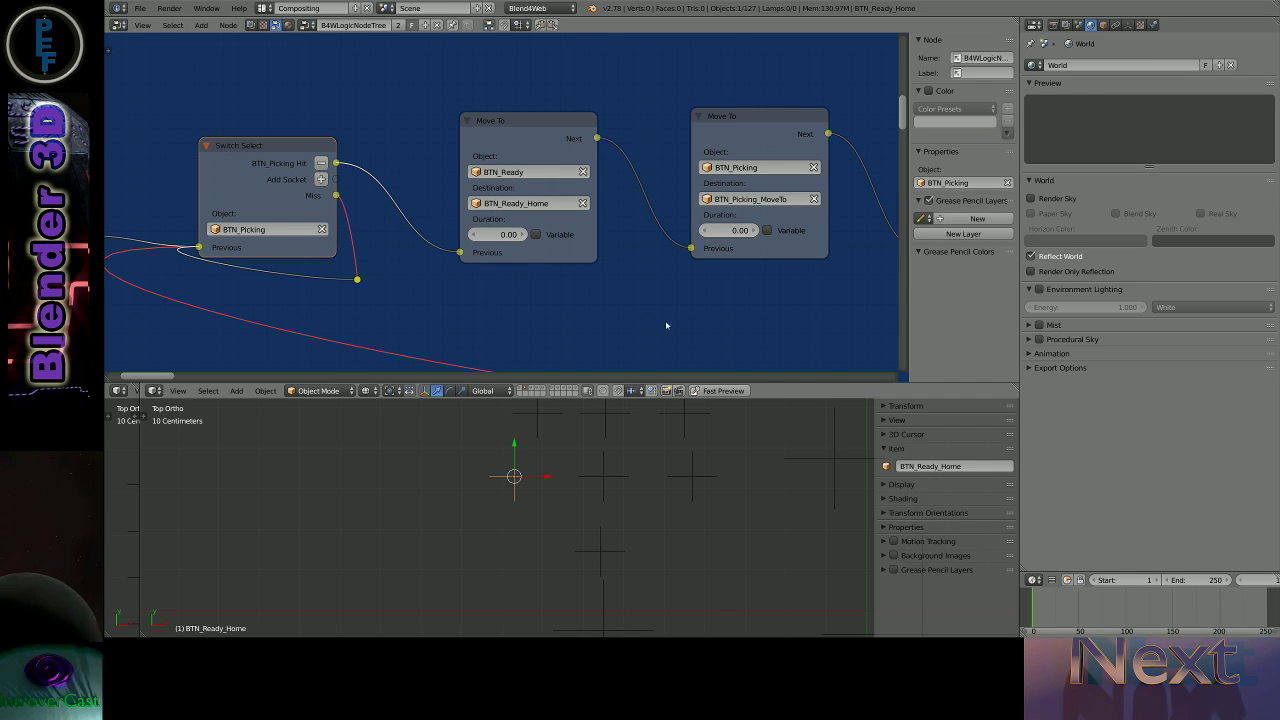
- Preview the scene and test the frigate, destroyer and battleship class buttons
{"action": "left_click", "coordinate": [722, 391]}
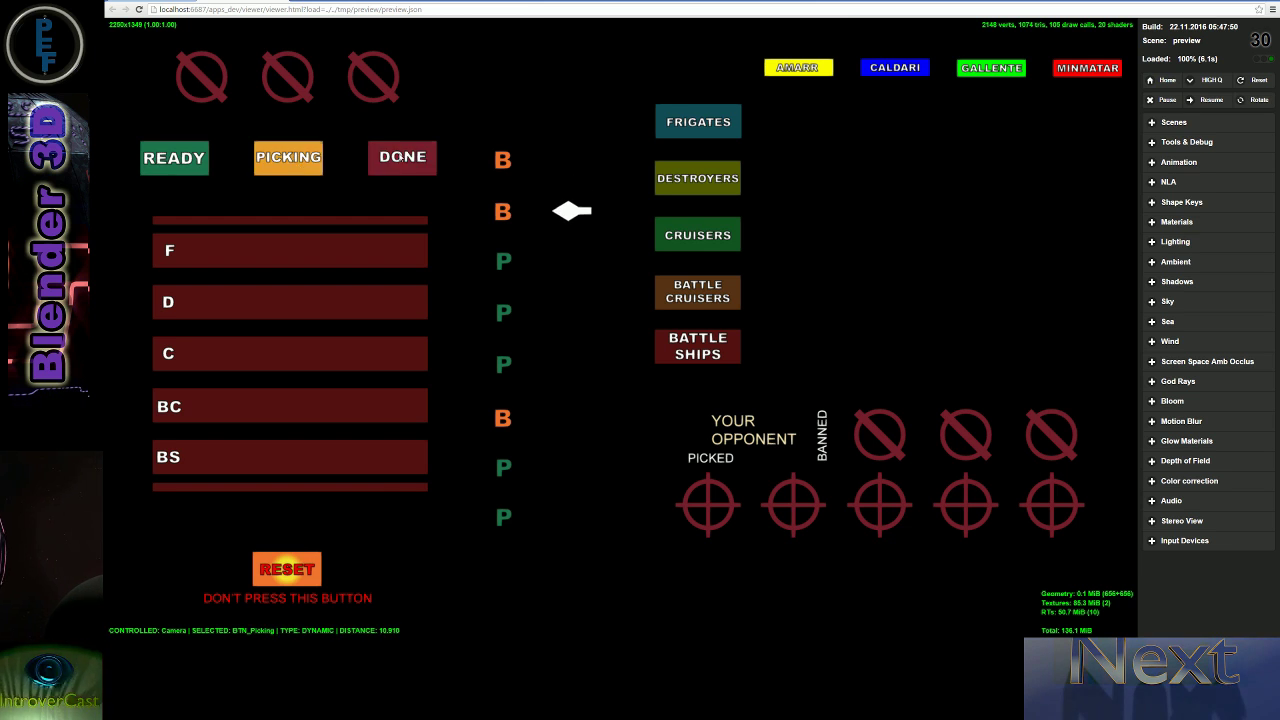
{"action": "left_click", "coordinate": [698, 122]}
{"action": "left_click", "coordinate": [712, 182]}
{"action": "left_click", "coordinate": [709, 288]}
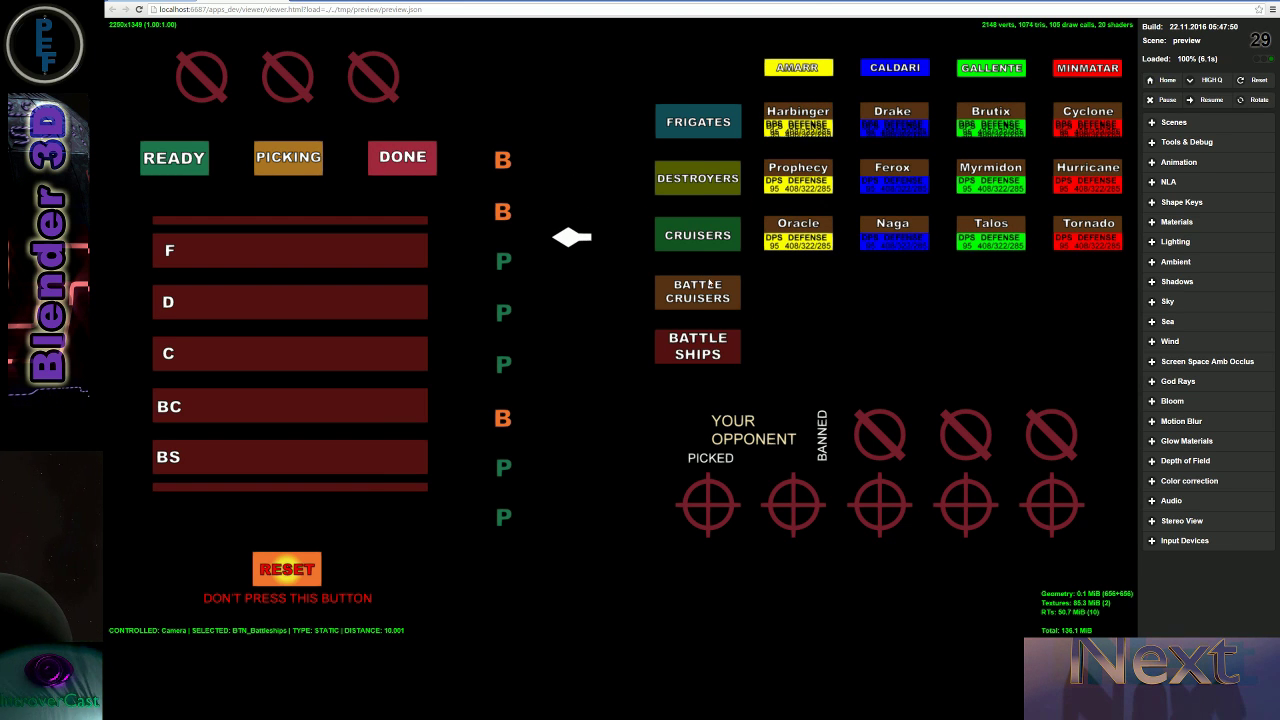
{"action": "key", "text": "alt+Tab"}
{"action": "scroll", "coordinate": [700, 320], "scroll_direction": "down", "scroll_amount": 3}
{"action": "scroll", "coordinate": [700, 320], "scroll_direction": "down", "scroll_amount": 3}
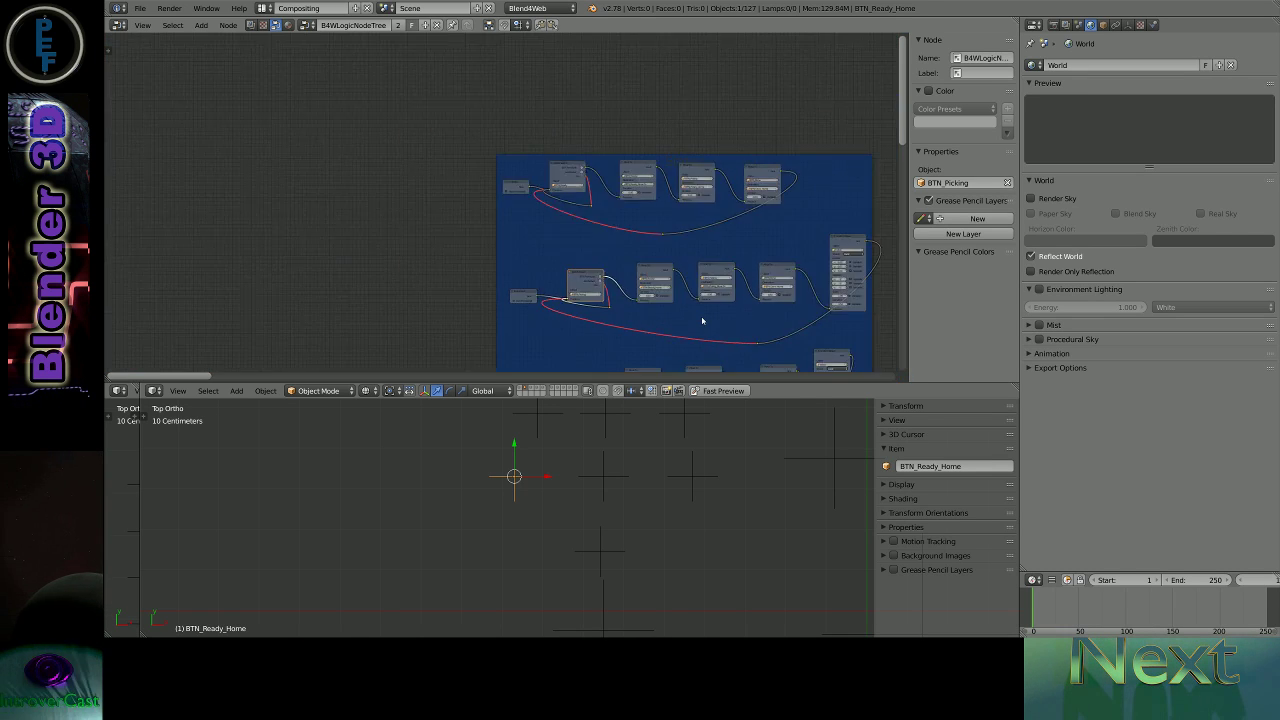
{"action": "middle_click_drag", "start_coordinate": [700, 320], "coordinate": [607, 119]}
{"action": "middle_click_drag", "start_coordinate": [640, 330], "coordinate": [646, 115]}
{"action": "scroll", "coordinate": [646, 260], "scroll_direction": "up", "scroll_amount": 2}
{"action": "scroll", "coordinate": [646, 223], "scroll_direction": "up", "scroll_amount": 2}
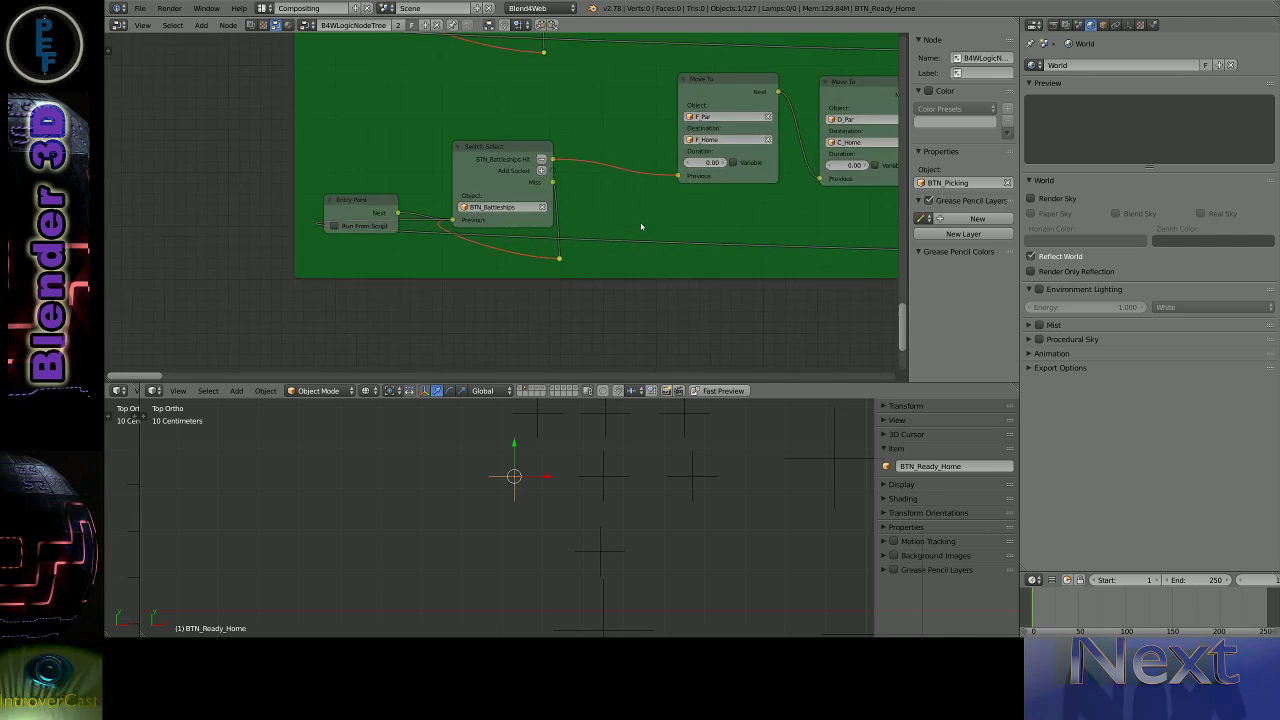
{"action": "scroll", "coordinate": [720, 225], "scroll_direction": "up", "scroll_amount": 2}
{"action": "middle_click_drag", "start_coordinate": [787, 226], "coordinate": [681, 186]}
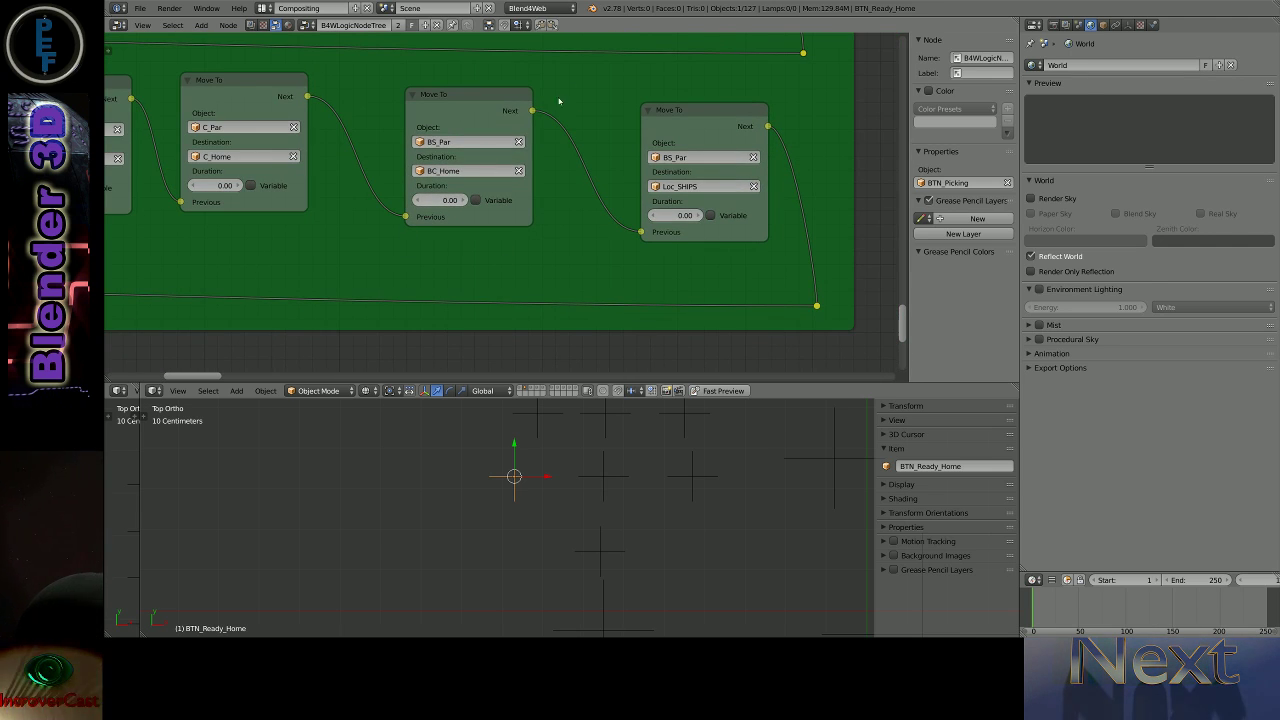
{"action": "mouse_move", "coordinate": [453, 155]}
{"action": "middle_mouse_down"}
{"action": "mouse_move", "coordinate": [655, 314]}
{"action": "mouse_move", "coordinate": [740, 279]}
{"action": "middle_mouse_up"}
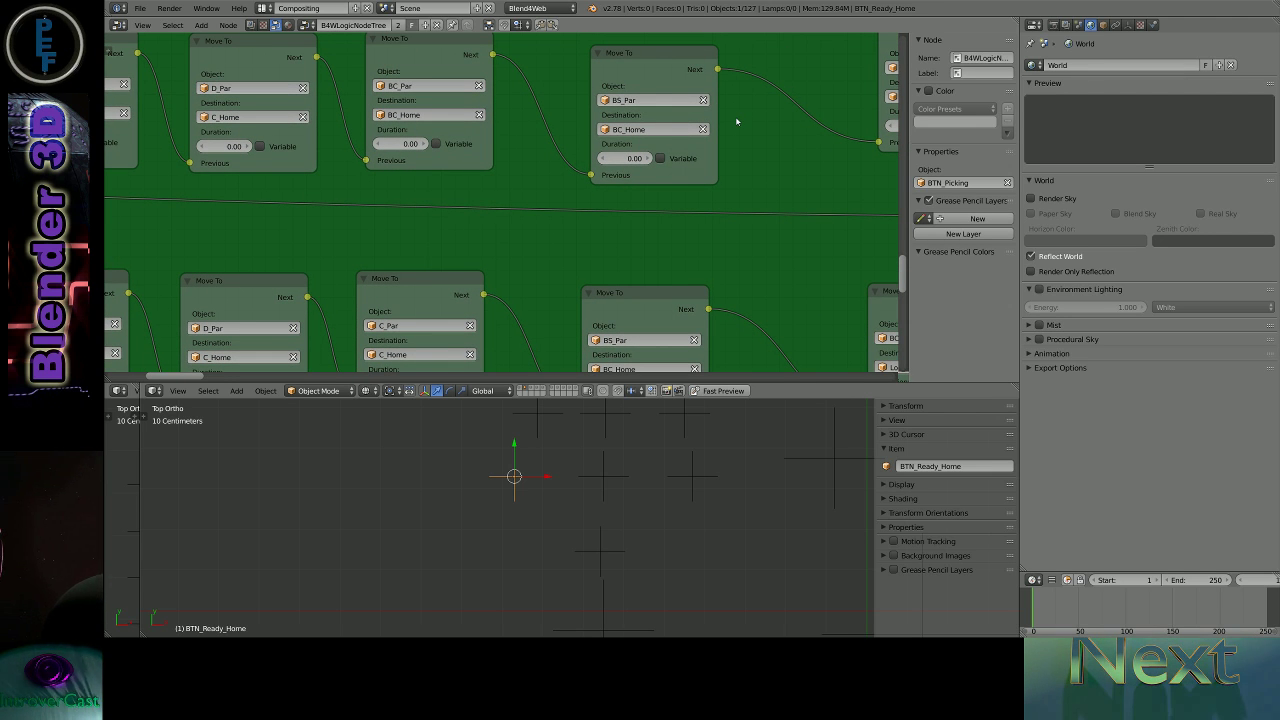
{"action": "middle_click_drag", "start_coordinate": [735, 116], "coordinate": [470, 250]}
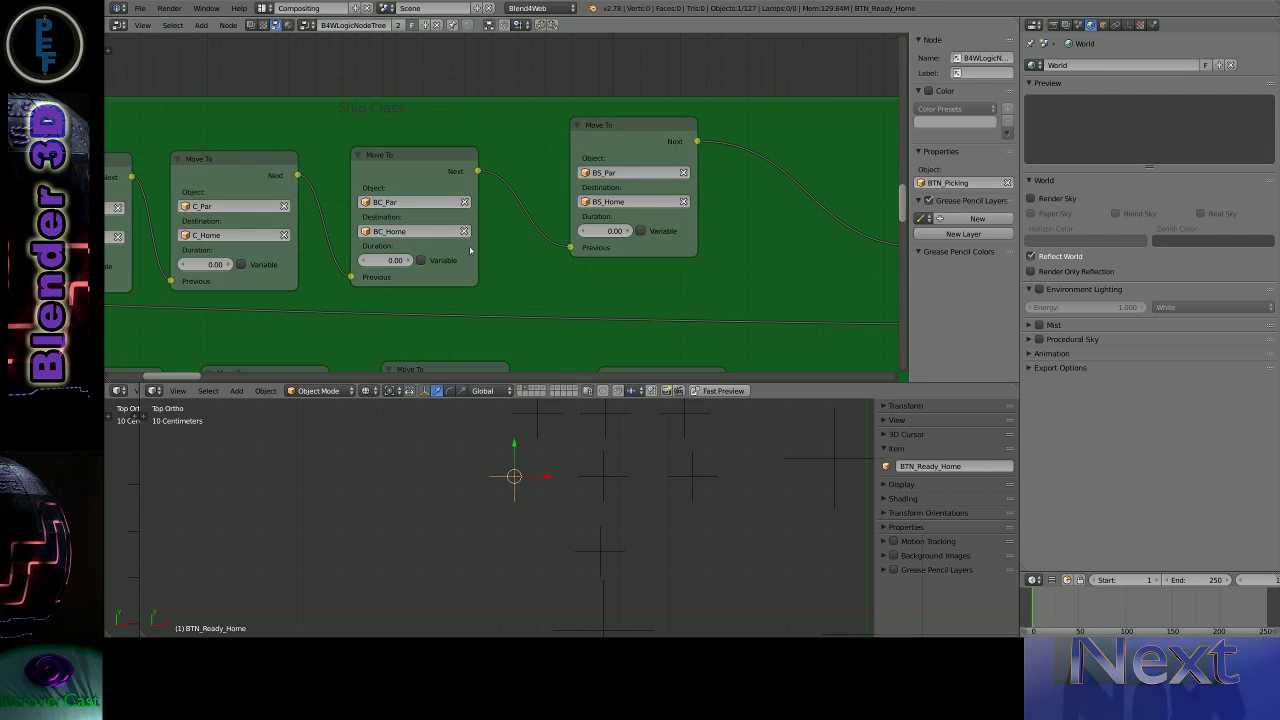
{"action": "middle_click_drag", "start_coordinate": [654, 330], "coordinate": [681, 122]}
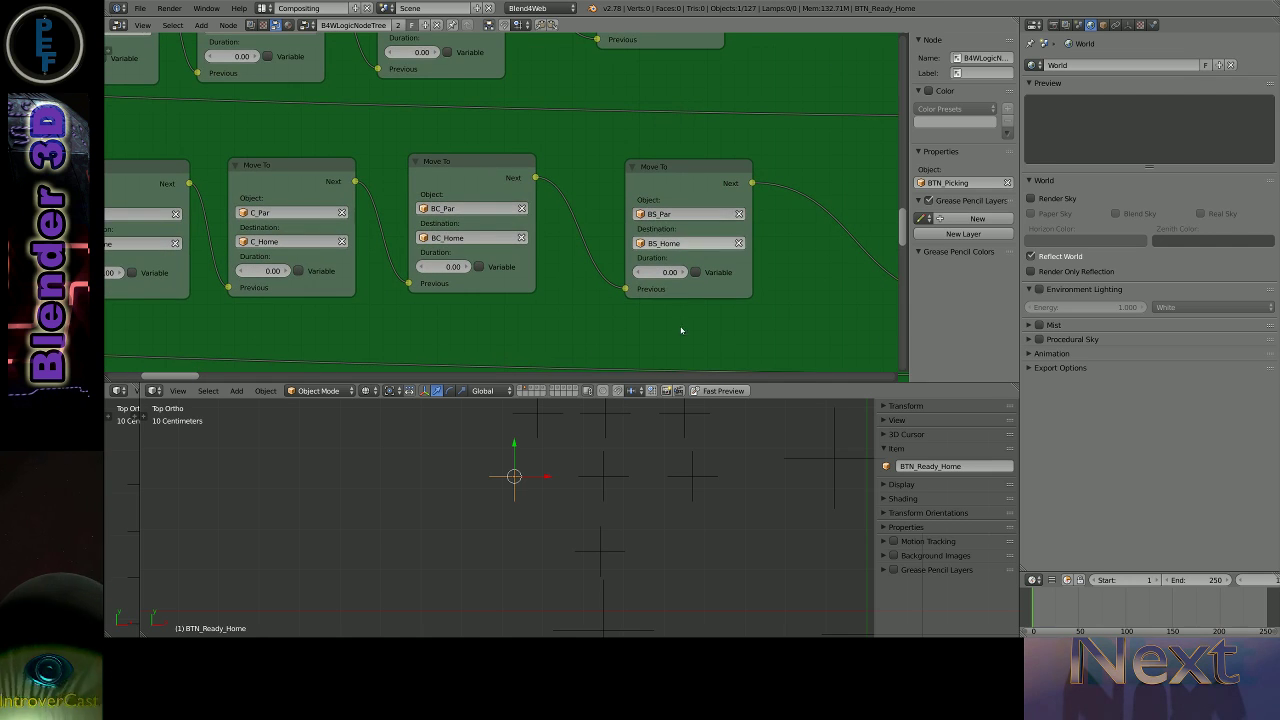
{"action": "middle_click_drag", "start_coordinate": [745, 146], "coordinate": [711, 189]}
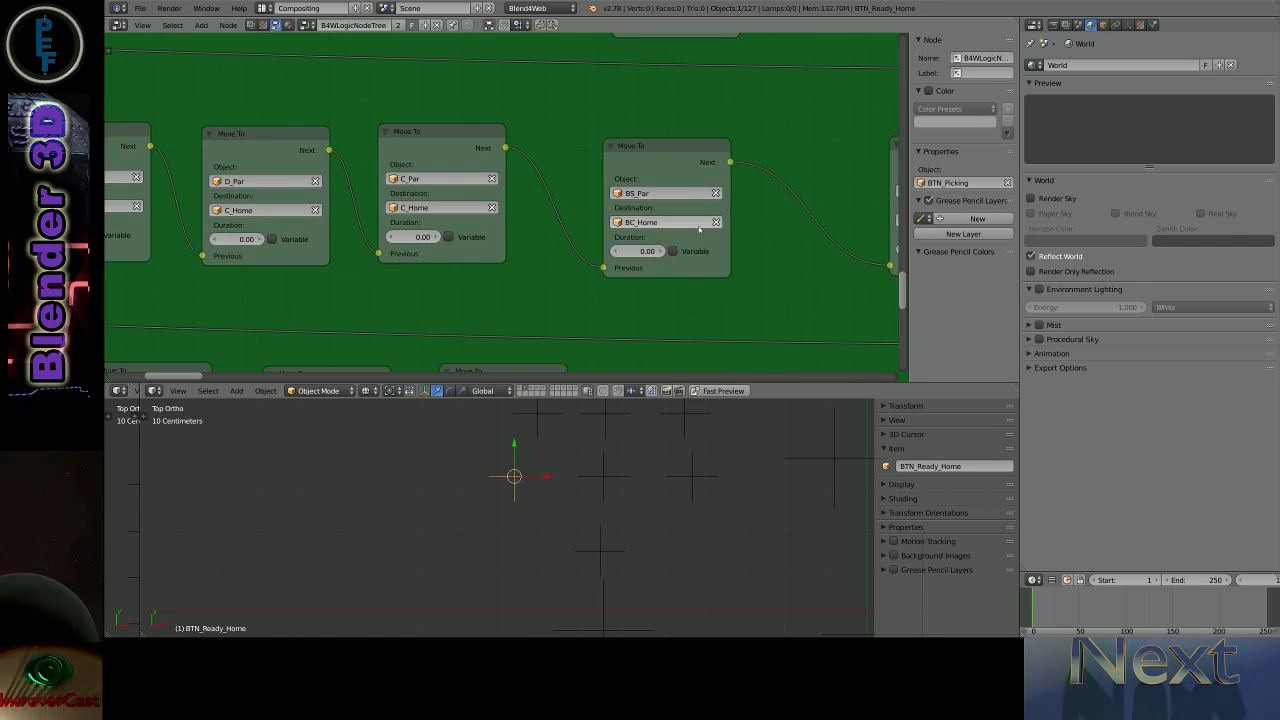
- In the preview, deploy Crucifier, ban Executioner, and set opponent picks/bans on Inquisitor, Punisher, Tormentor
{"action": "left_click", "coordinate": [721, 390]}
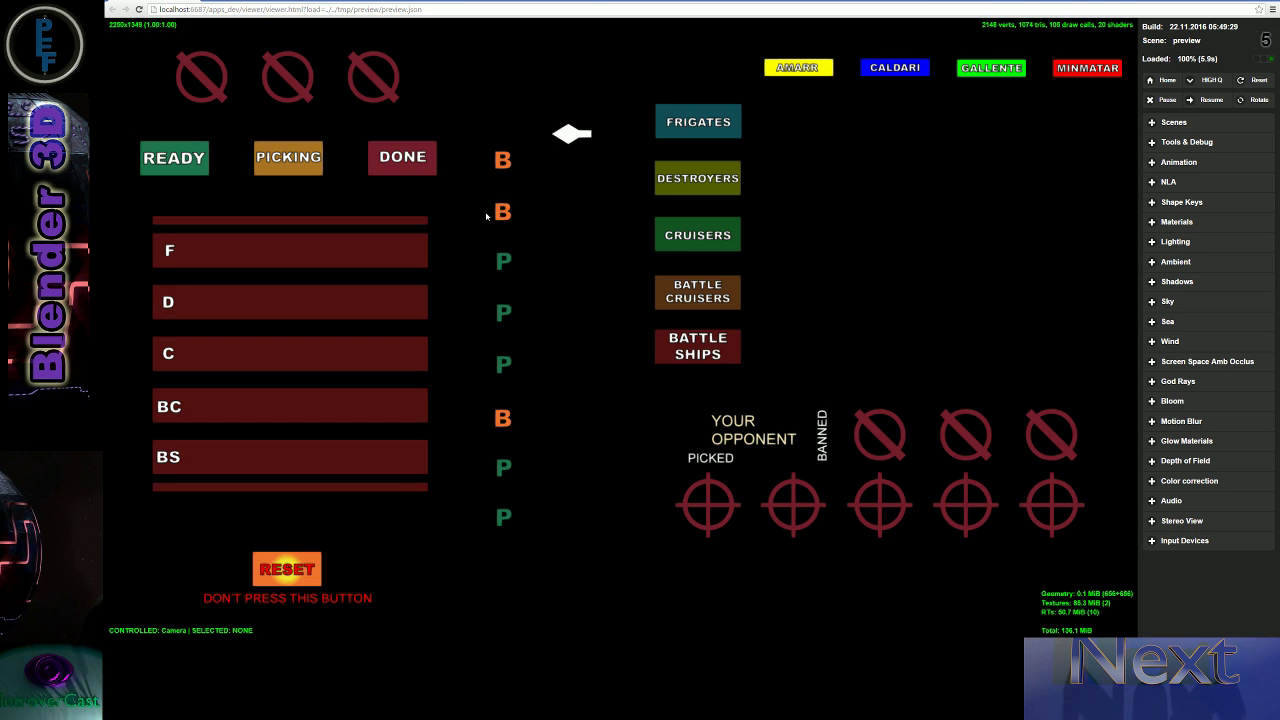
{"action": "left_click", "coordinate": [731, 124]}
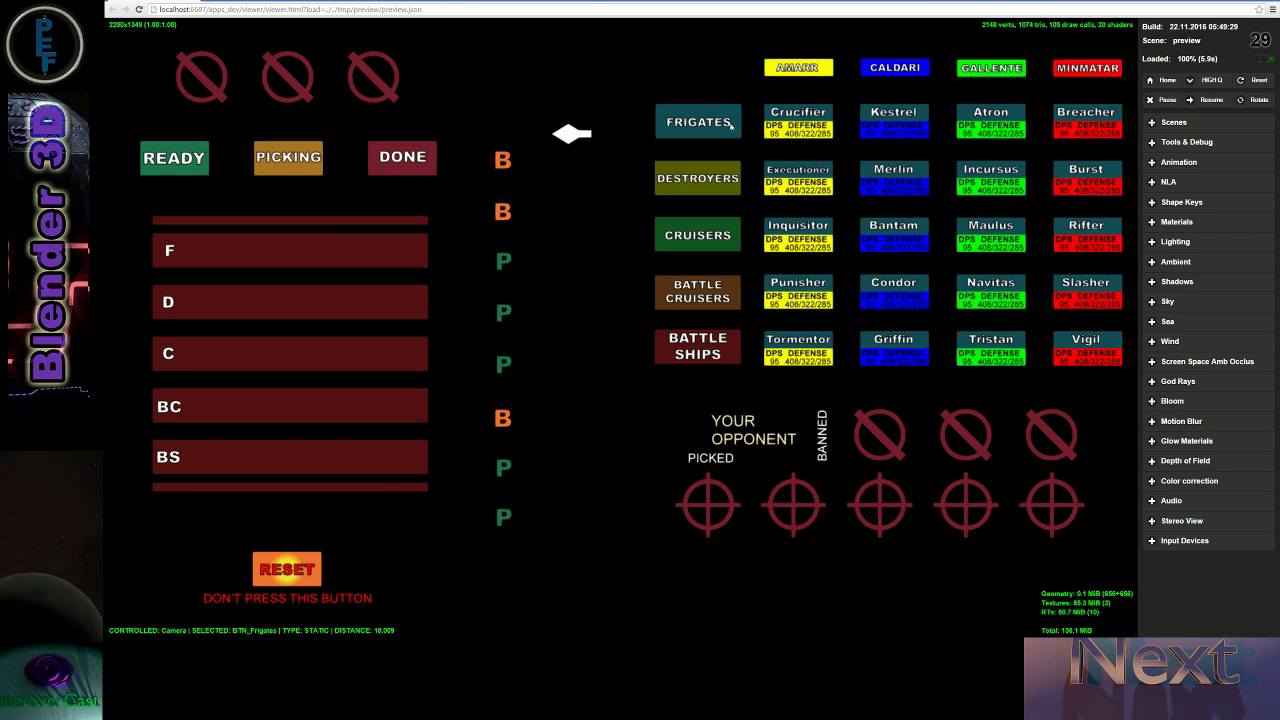
{"action": "left_click", "coordinate": [798, 112]}
{"action": "left_click", "coordinate": [693, 570]}
{"action": "left_click", "coordinate": [798, 169]}
{"action": "left_click", "coordinate": [817, 570]}
{"action": "left_click", "coordinate": [798, 225]}
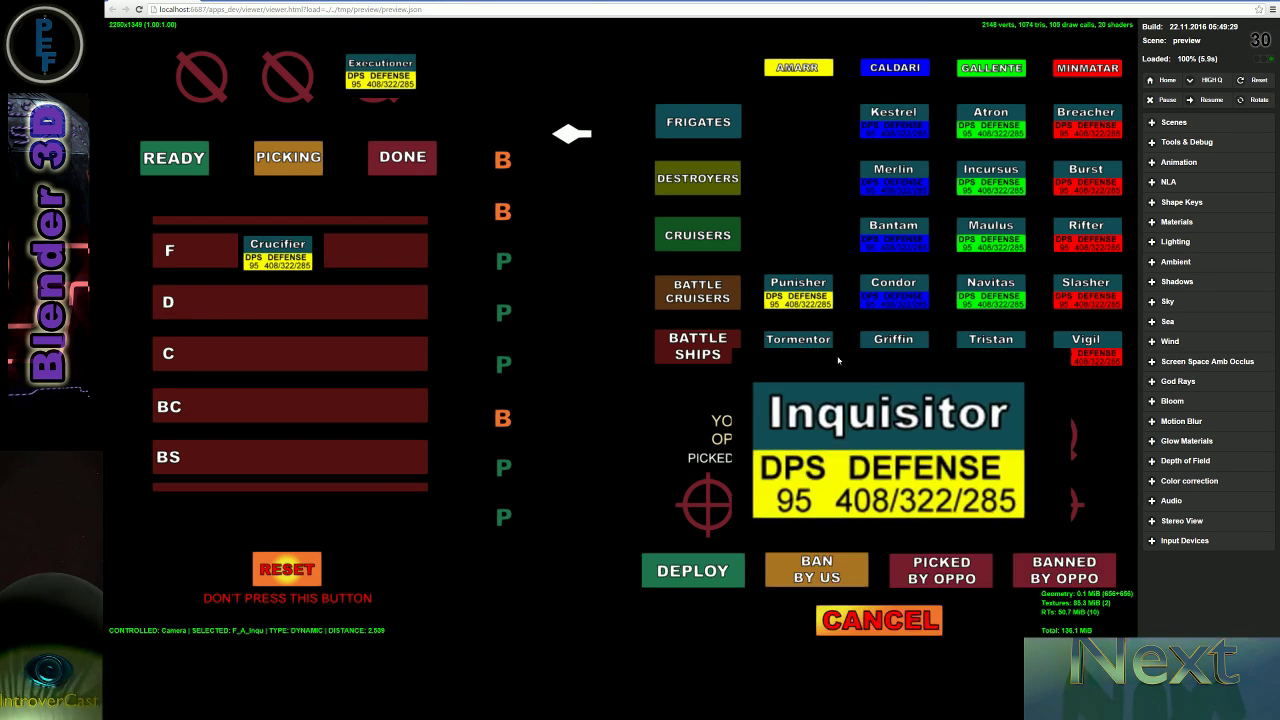
{"action": "left_click", "coordinate": [941, 570]}
{"action": "left_click", "coordinate": [798, 282]}
{"action": "left_click", "coordinate": [941, 570]}
{"action": "left_click", "coordinate": [798, 339]}
{"action": "left_click", "coordinate": [896, 575]}
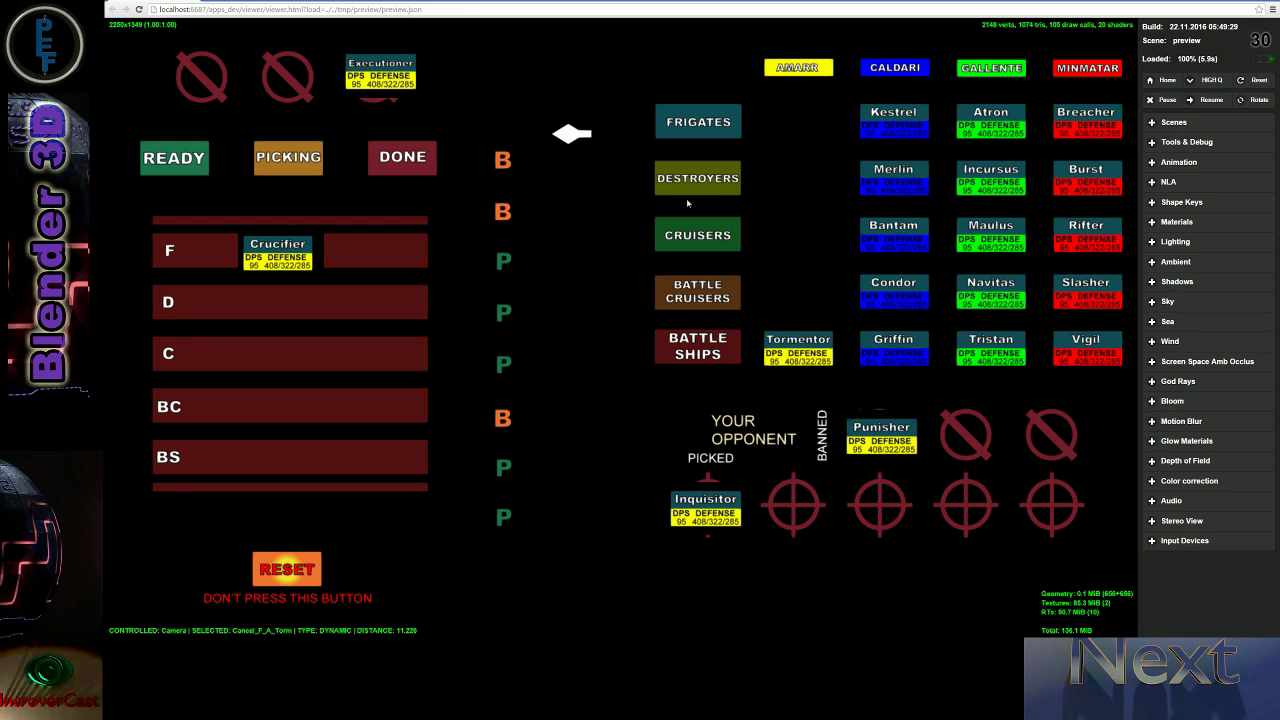
- Cancel Executioner's ban so it returns to the frigate list
{"action": "left_click", "coordinate": [687, 197]}
{"action": "left_click", "coordinate": [695, 127]}
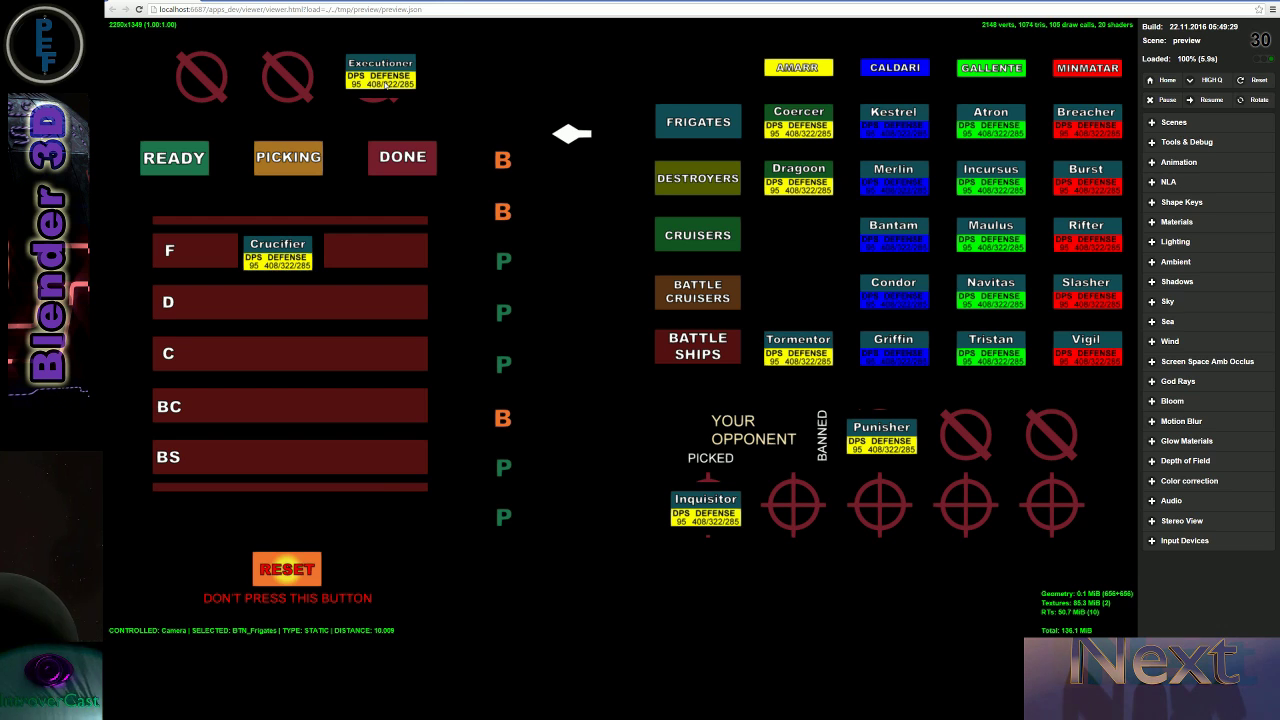
{"action": "left_click", "coordinate": [384, 82]}
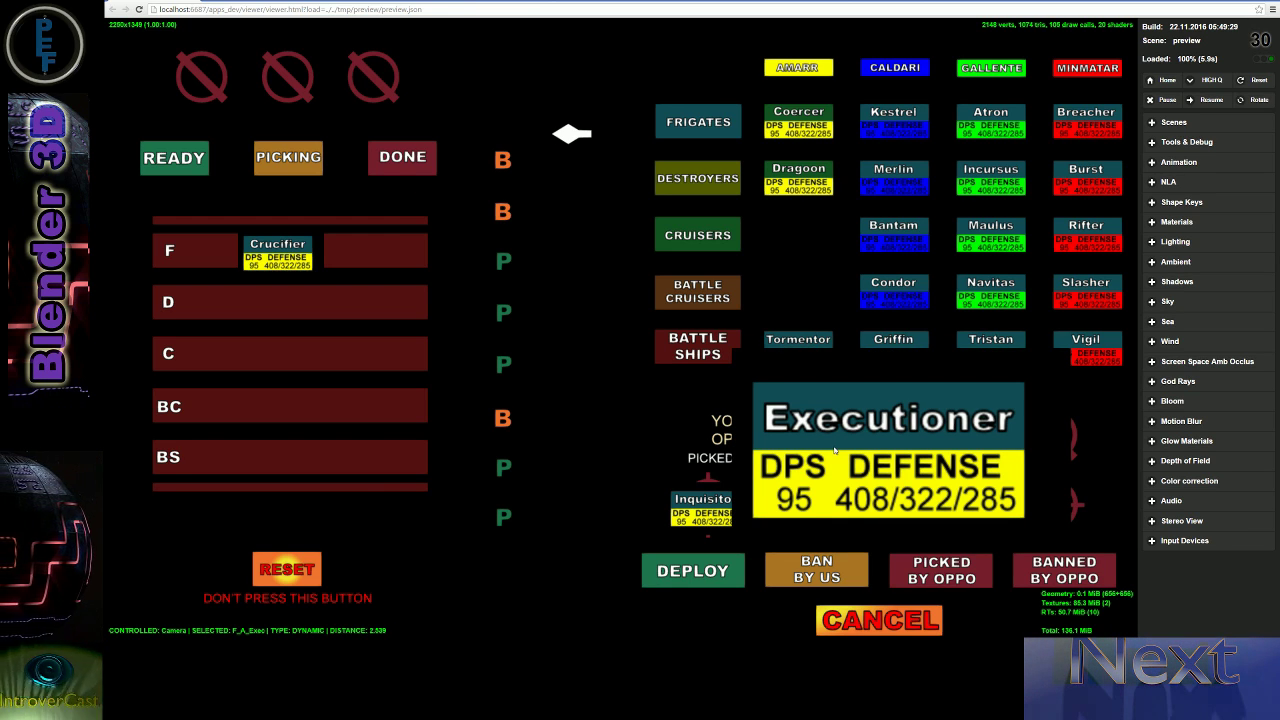
{"action": "left_click", "coordinate": [879, 620]}
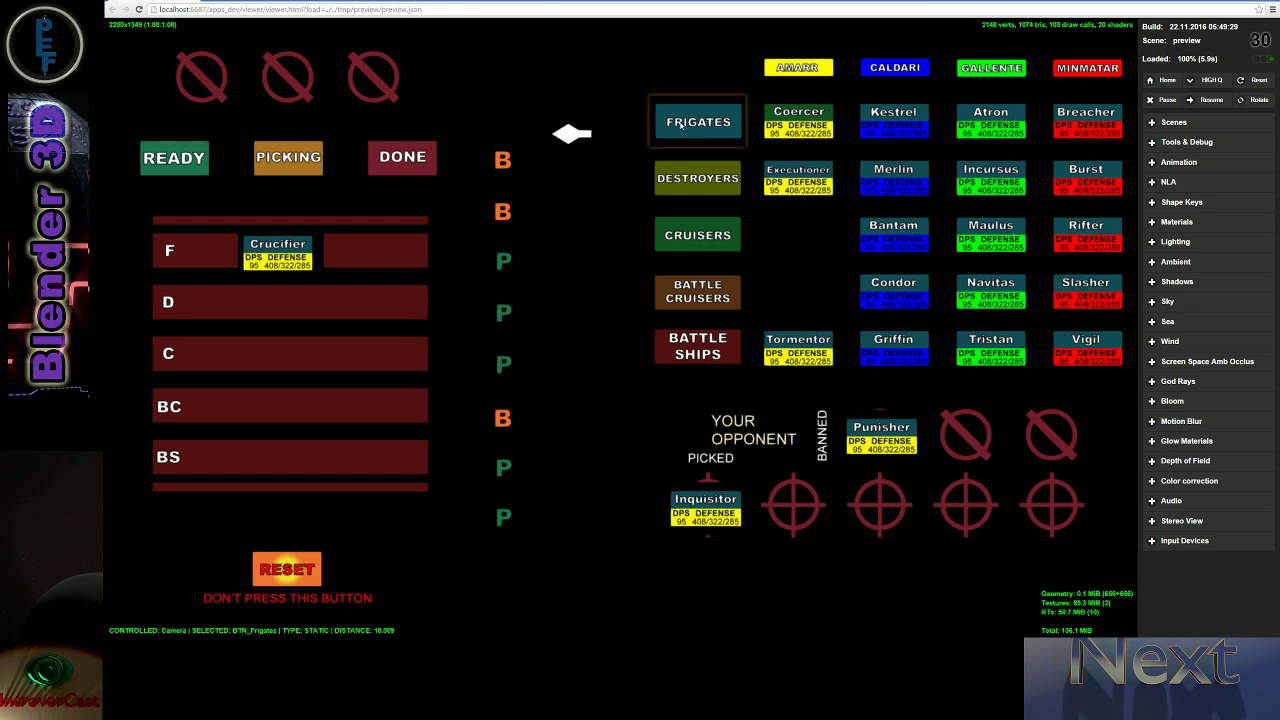
{"action": "left_click", "coordinate": [826, 190]}
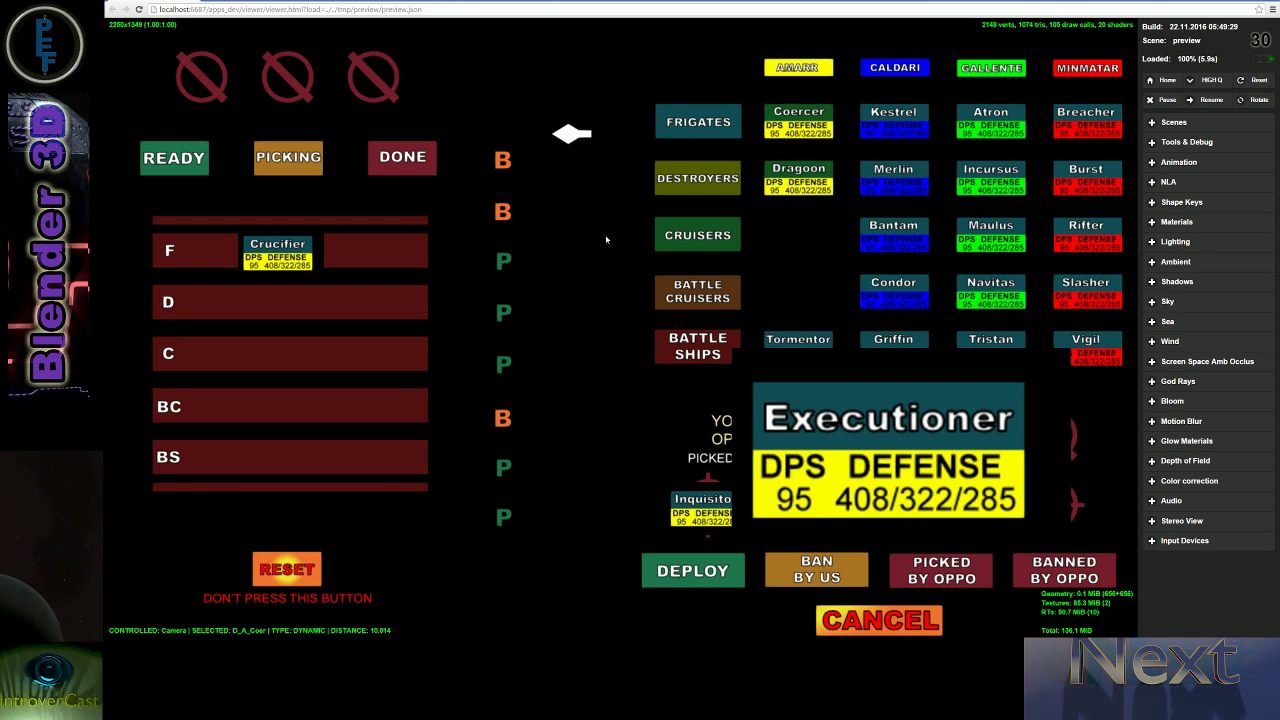
- Pan the Blender node tree over to the yellow frames
{"action": "scroll", "coordinate": [570, 247], "scroll_direction": "down", "scroll_amount": 1}
{"action": "scroll", "coordinate": [570, 247], "scroll_direction": "down", "scroll_amount": 2}
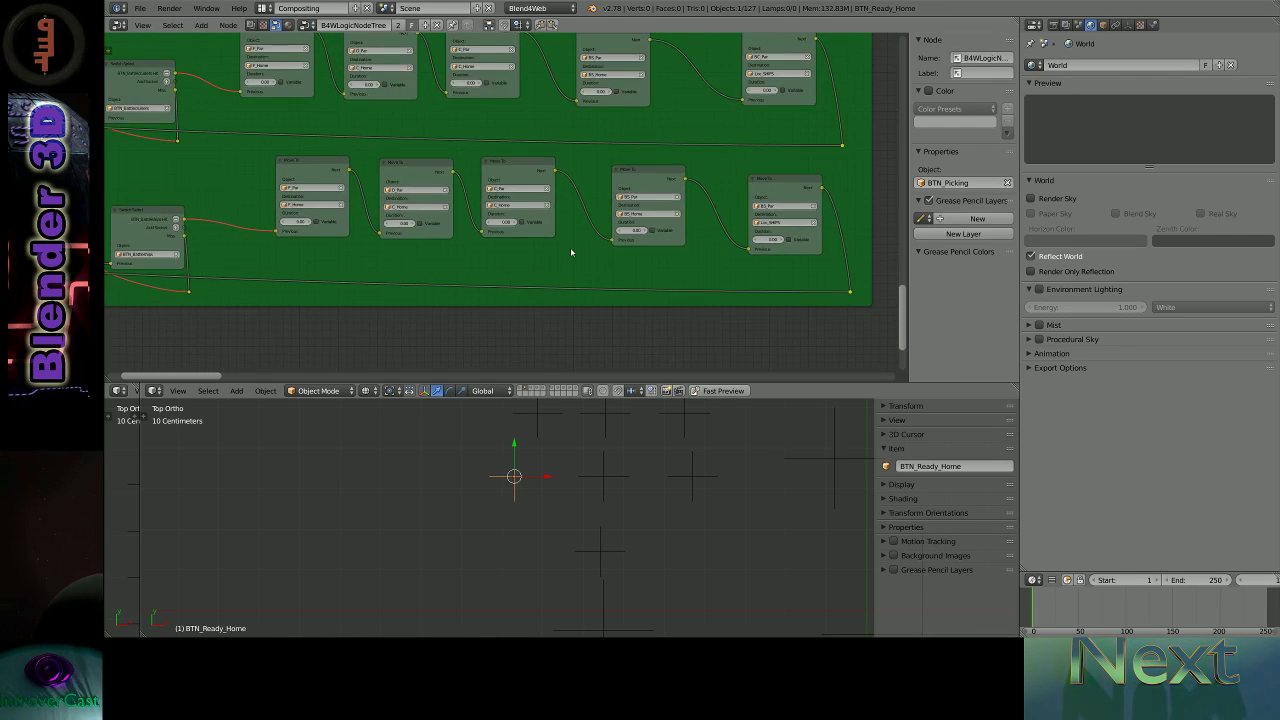
{"action": "scroll", "coordinate": [570, 247], "scroll_direction": "down", "scroll_amount": 3}
{"action": "scroll", "coordinate": [572, 257], "scroll_direction": "down", "scroll_amount": 2}
{"action": "middle_click_drag", "start_coordinate": [572, 257], "coordinate": [471, 206]}
{"action": "scroll", "coordinate": [553, 105], "scroll_direction": "up", "scroll_amount": 2}
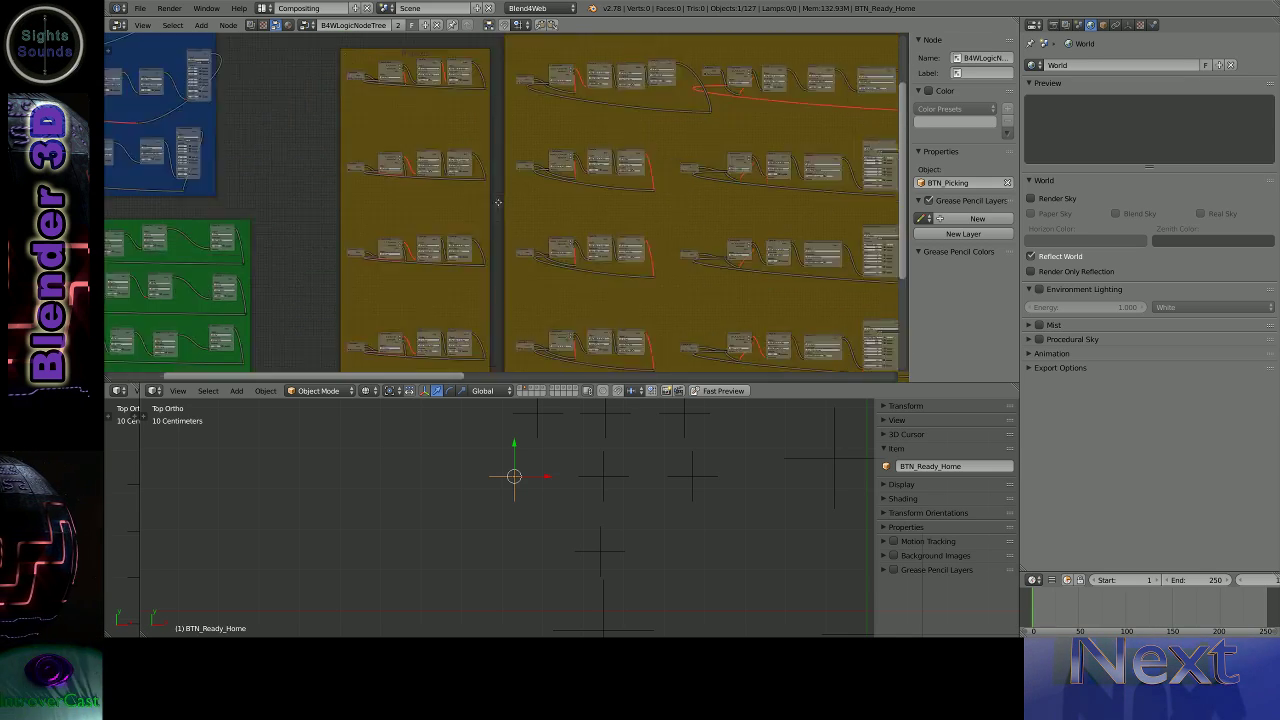
{"action": "scroll", "coordinate": [553, 105], "scroll_direction": "up", "scroll_amount": 2}
{"action": "scroll", "coordinate": [553, 105], "scroll_direction": "up", "scroll_amount": 2}
{"action": "scroll", "coordinate": [300, 160], "scroll_direction": "up", "scroll_amount": 2}
{"action": "scroll", "coordinate": [187, 206], "scroll_direction": "up", "scroll_amount": 2}
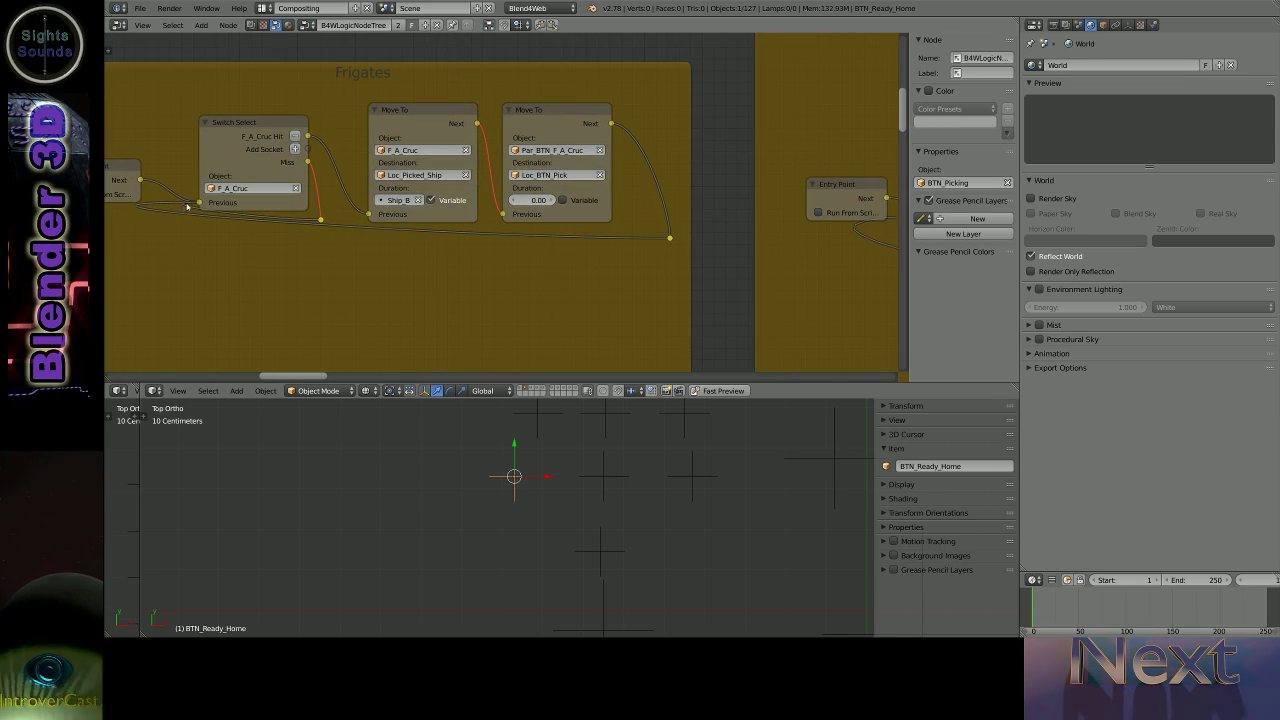
{"action": "scroll", "coordinate": [259, 163], "scroll_direction": "left", "scroll_amount": 1, "text": "ctrl"}
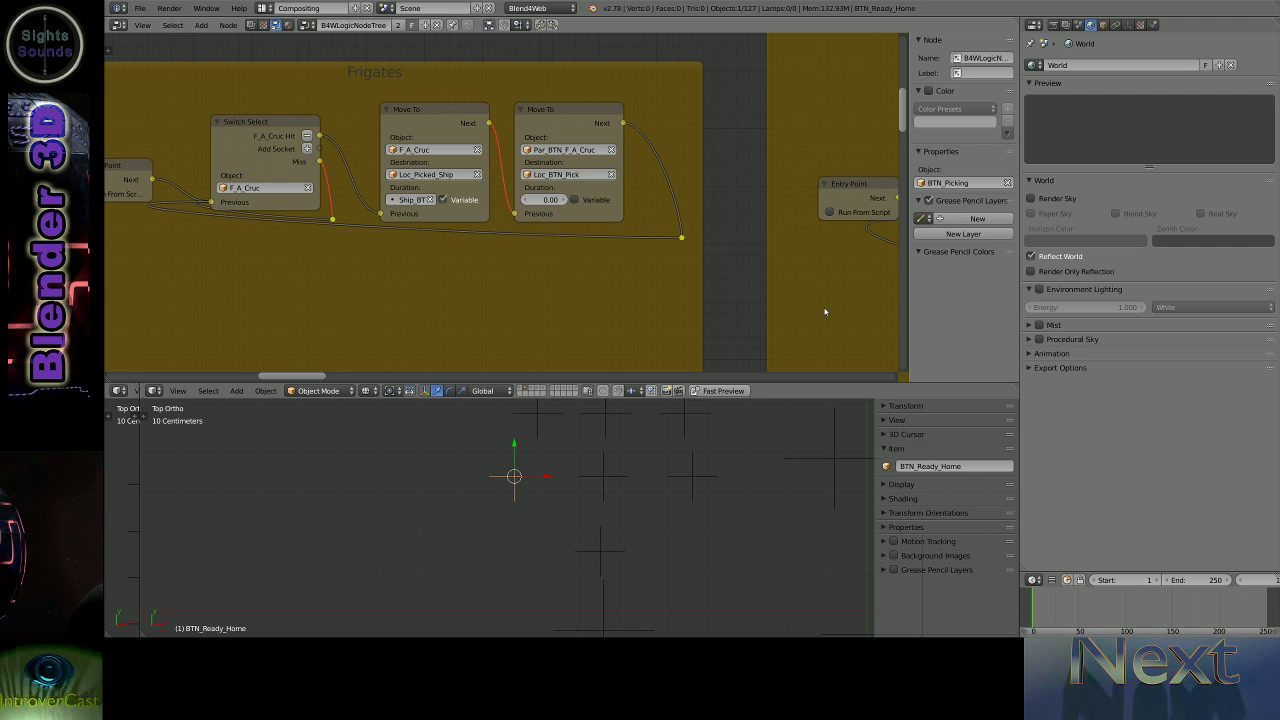
- Spread the Crucifier deploy chain's three Move To nodes further right
{"action": "middle_click_drag", "start_coordinate": [817, 307], "coordinate": [272, 194]}
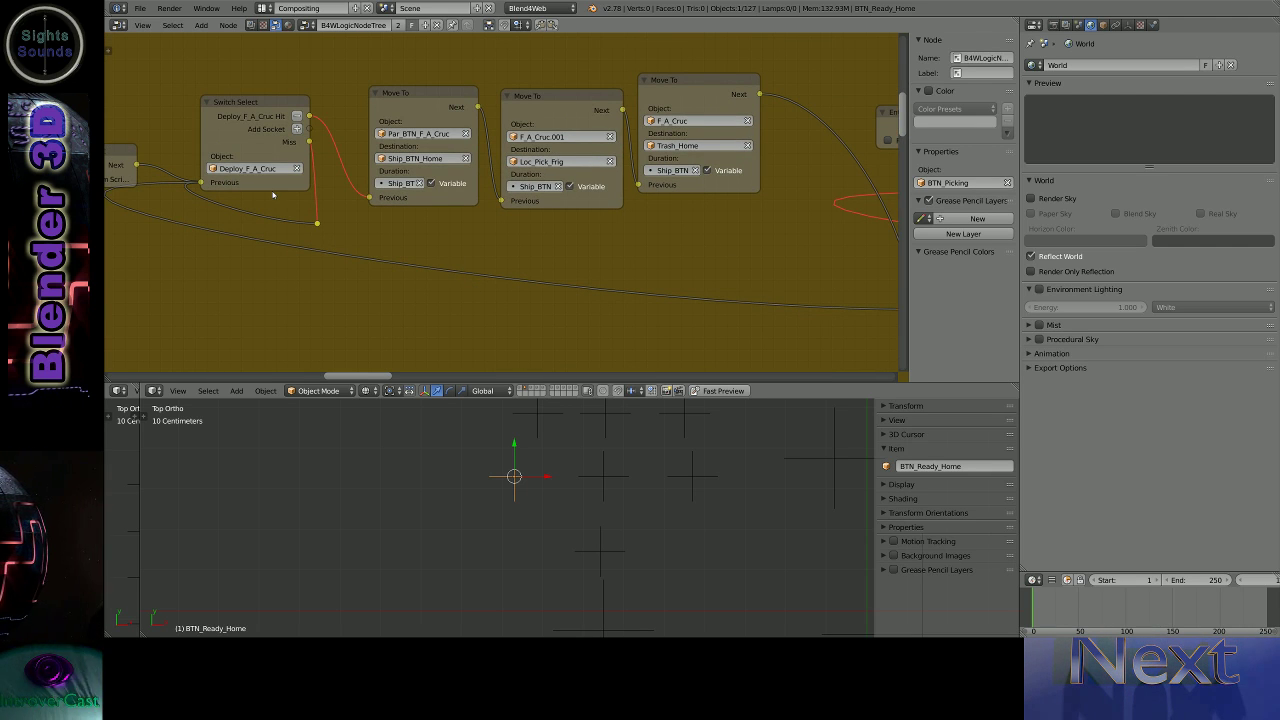
{"action": "left_click_drag", "start_coordinate": [751, 133], "coordinate": [813, 131]}
{"action": "left_click_drag", "start_coordinate": [600, 150], "coordinate": [628, 153]}
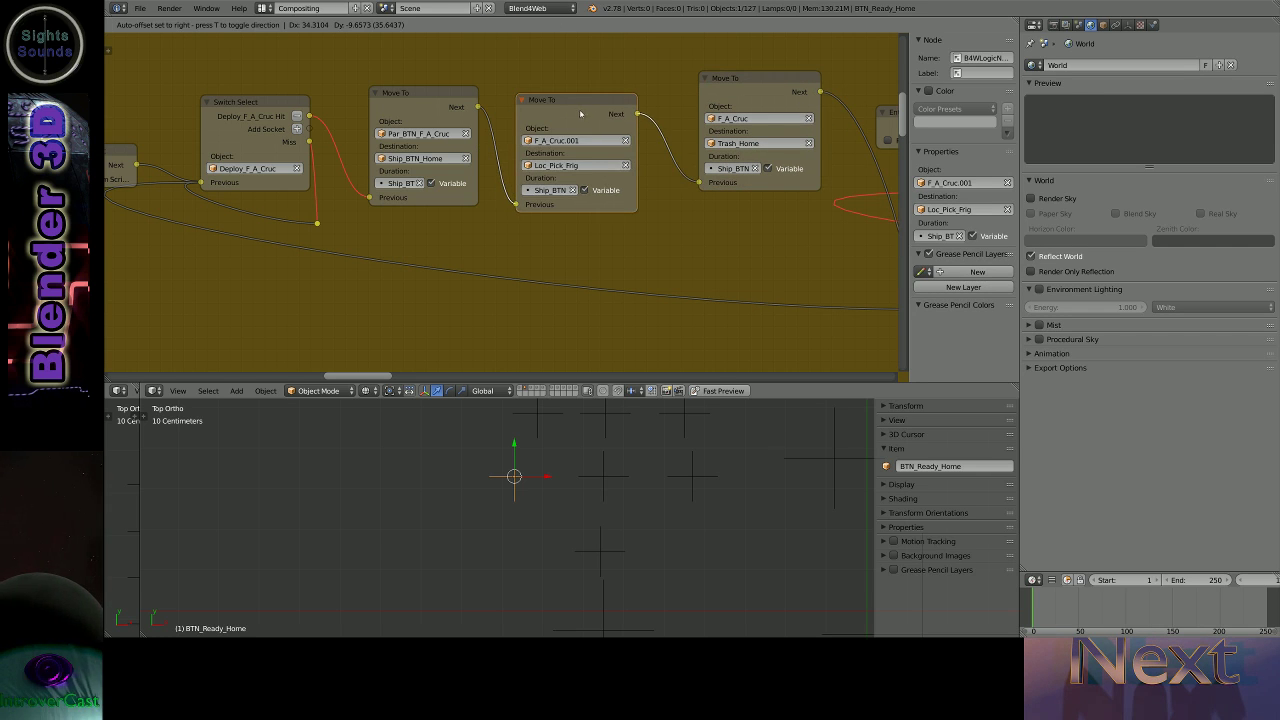
{"action": "left_click_drag", "start_coordinate": [478, 151], "coordinate": [498, 151]}
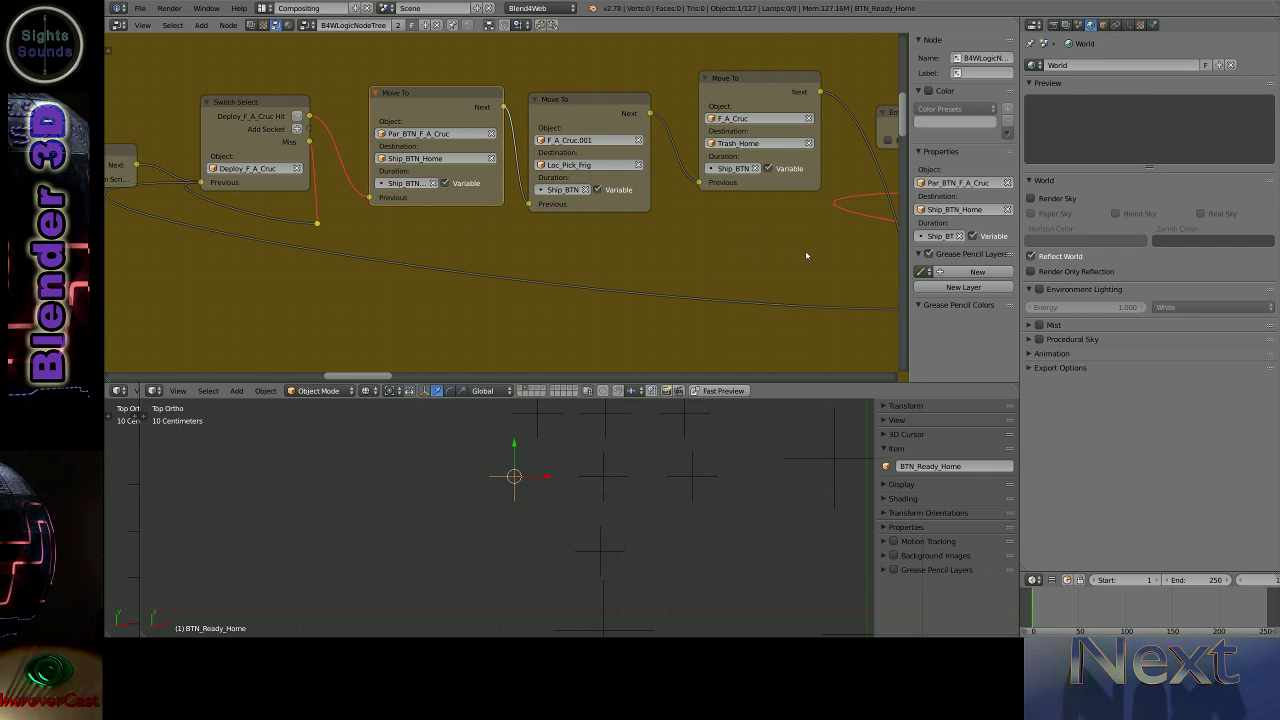
- Pan along the Ban_F_A_Cruc Switch Select chain to review its Move To nodes
{"action": "middle_click_drag", "start_coordinate": [780, 250], "coordinate": [466, 320]}
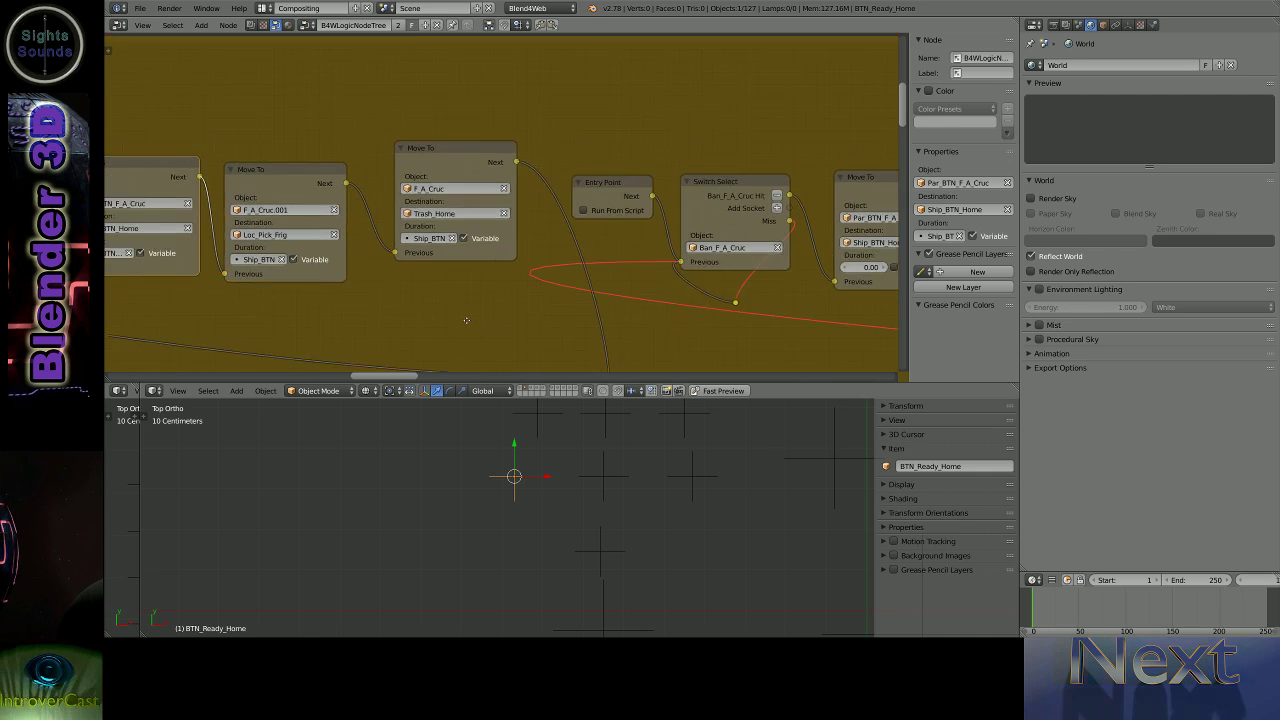
{"action": "middle_click_drag", "start_coordinate": [740, 255], "coordinate": [434, 165]}
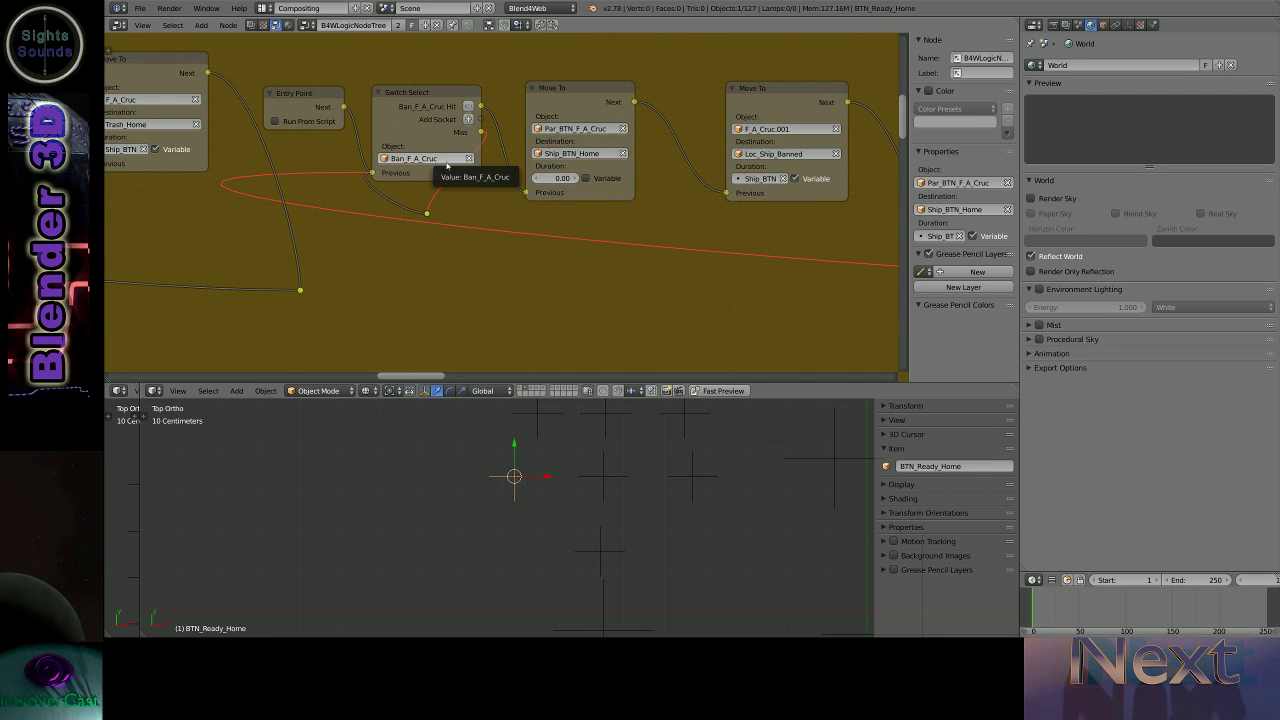
{"action": "middle_click_drag", "start_coordinate": [827, 137], "coordinate": [357, 150]}
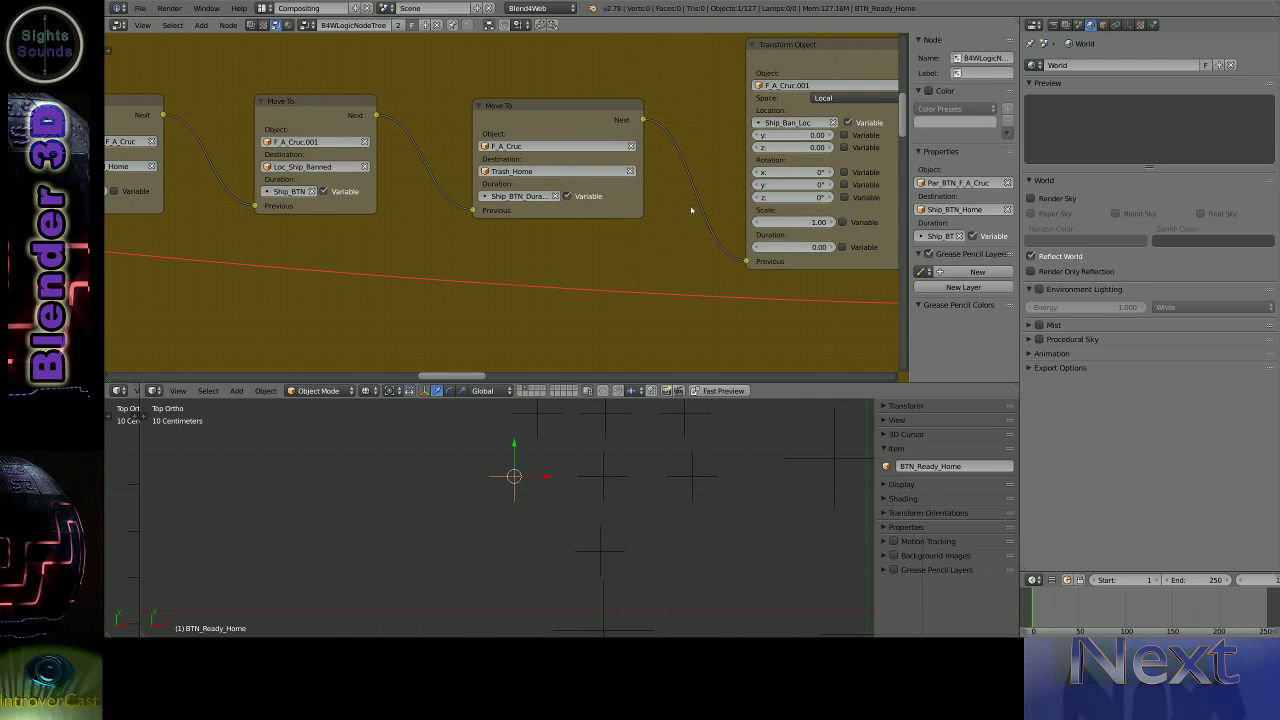
{"action": "scroll", "coordinate": [681, 217], "scroll_direction": "down", "scroll_amount": 3}
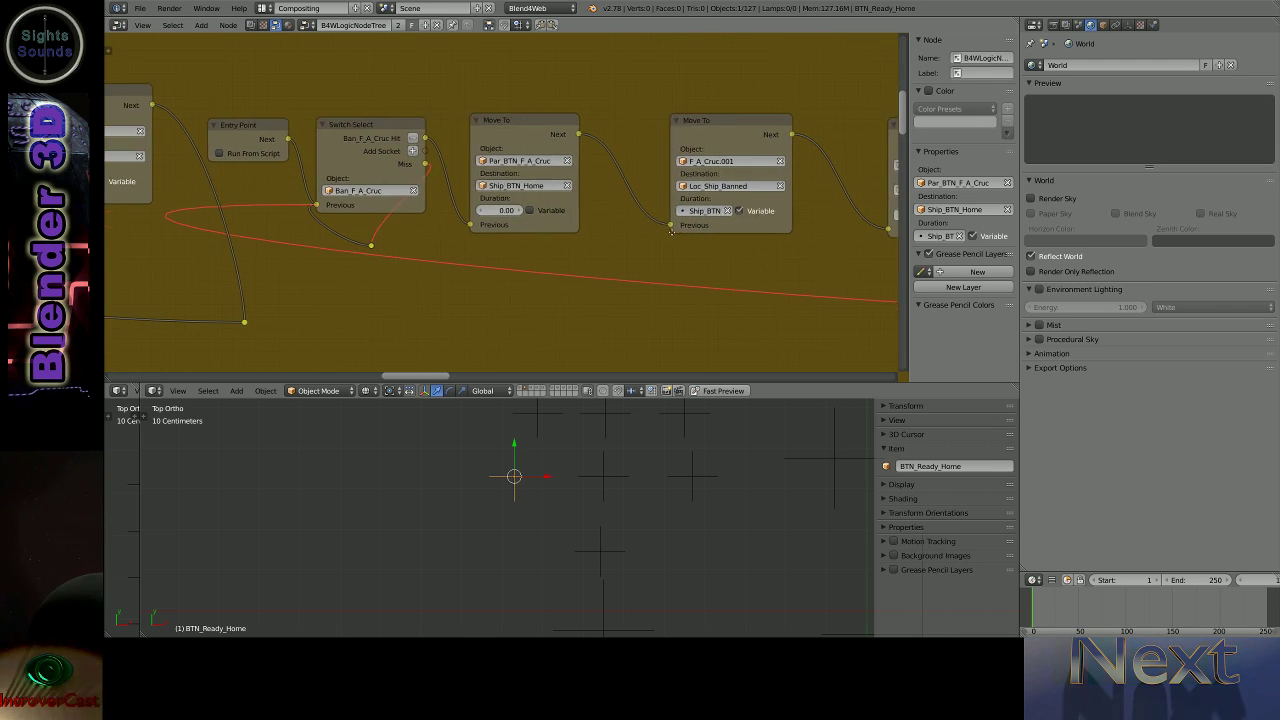
- Preview again and Ban by Us both Crucifier and Executioner into the top ban slots
{"action": "left_click", "coordinate": [712, 390]}
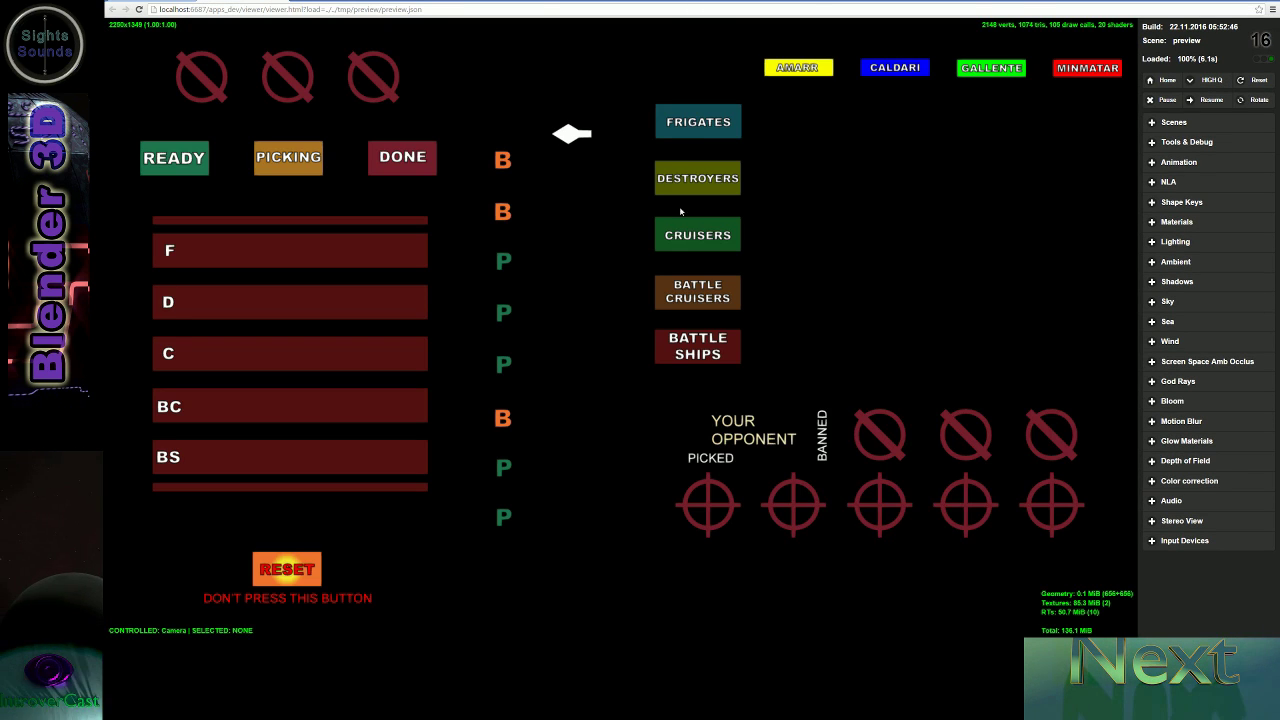
{"action": "left_click", "coordinate": [795, 121]}
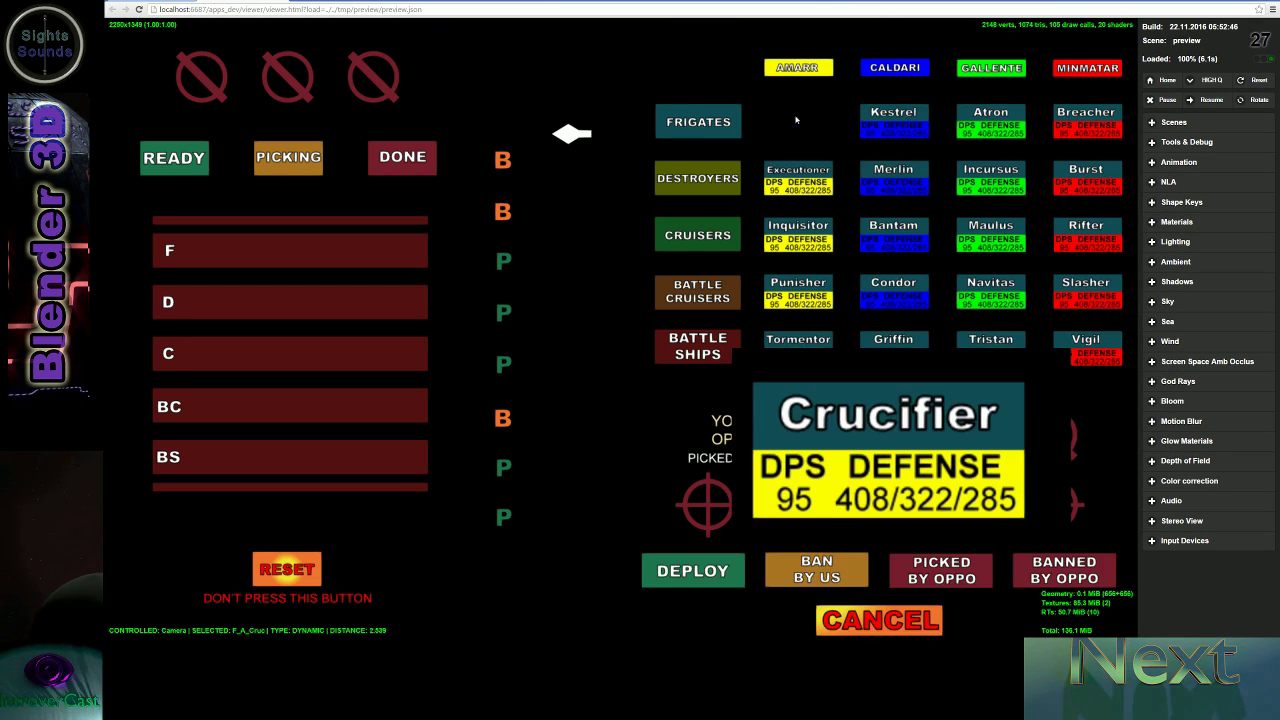
{"action": "left_click", "coordinate": [837, 571]}
{"action": "left_click", "coordinate": [378, 82]}
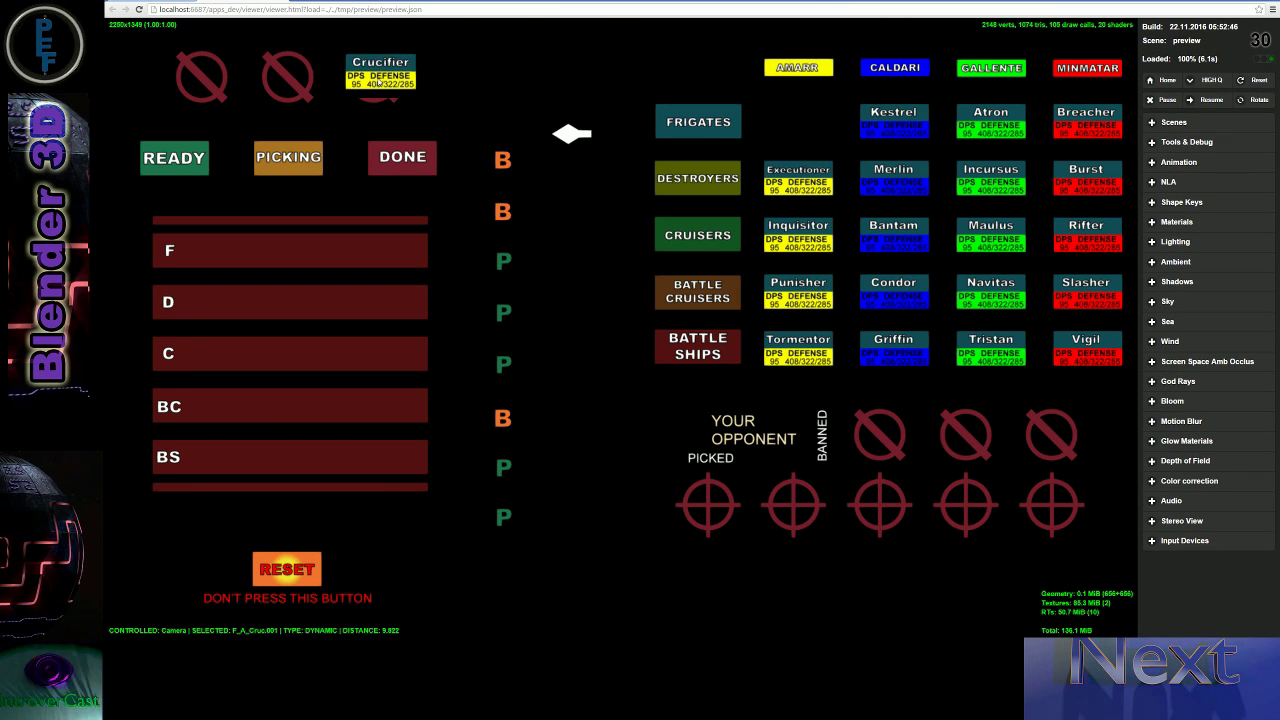
{"action": "left_click", "coordinate": [806, 172]}
{"action": "left_click", "coordinate": [817, 569]}
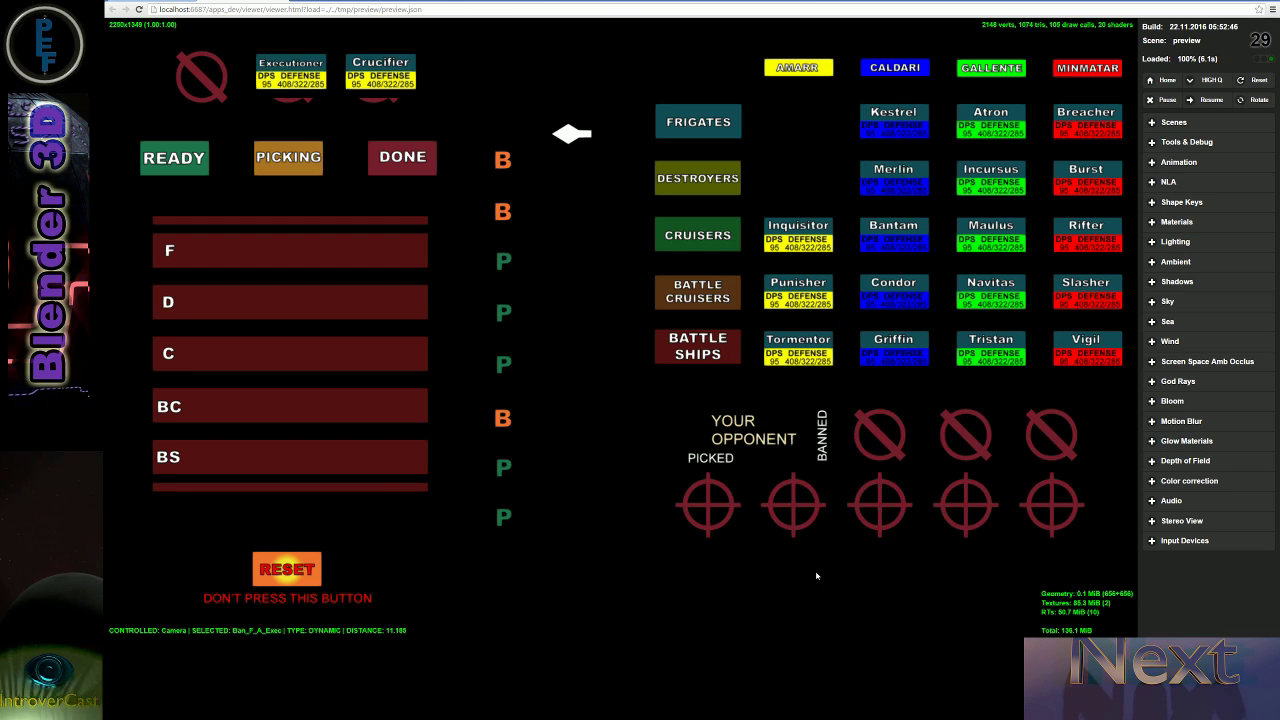
{"action": "left_click", "coordinate": [288, 75]}
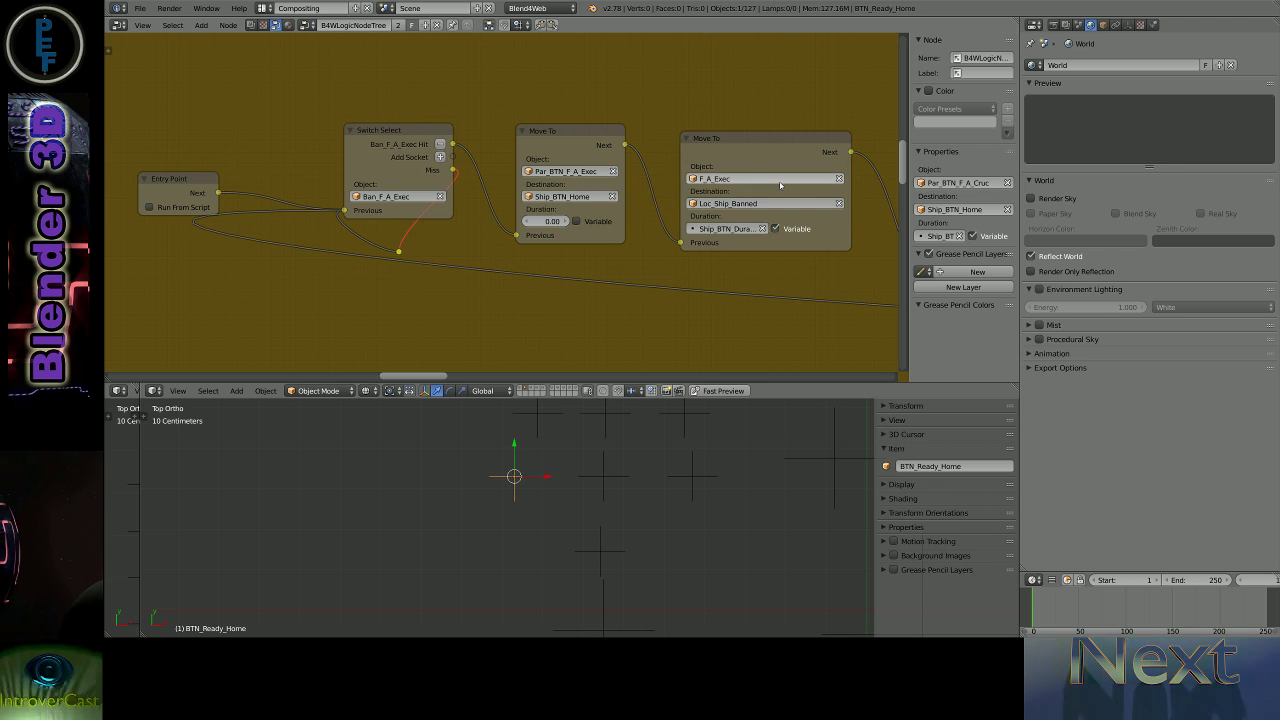
- Box-select the right-hand nodes of each row and move them right
{"action": "scroll", "coordinate": [286, 257], "scroll_direction": "down", "scroll_amount": 2}
{"action": "scroll", "coordinate": [497, 126], "scroll_direction": "down", "scroll_amount": 2}
{"action": "scroll", "coordinate": [499, 158], "scroll_direction": "down", "scroll_amount": 3}
{"action": "scroll", "coordinate": [499, 158], "scroll_direction": "down", "scroll_amount": 2}
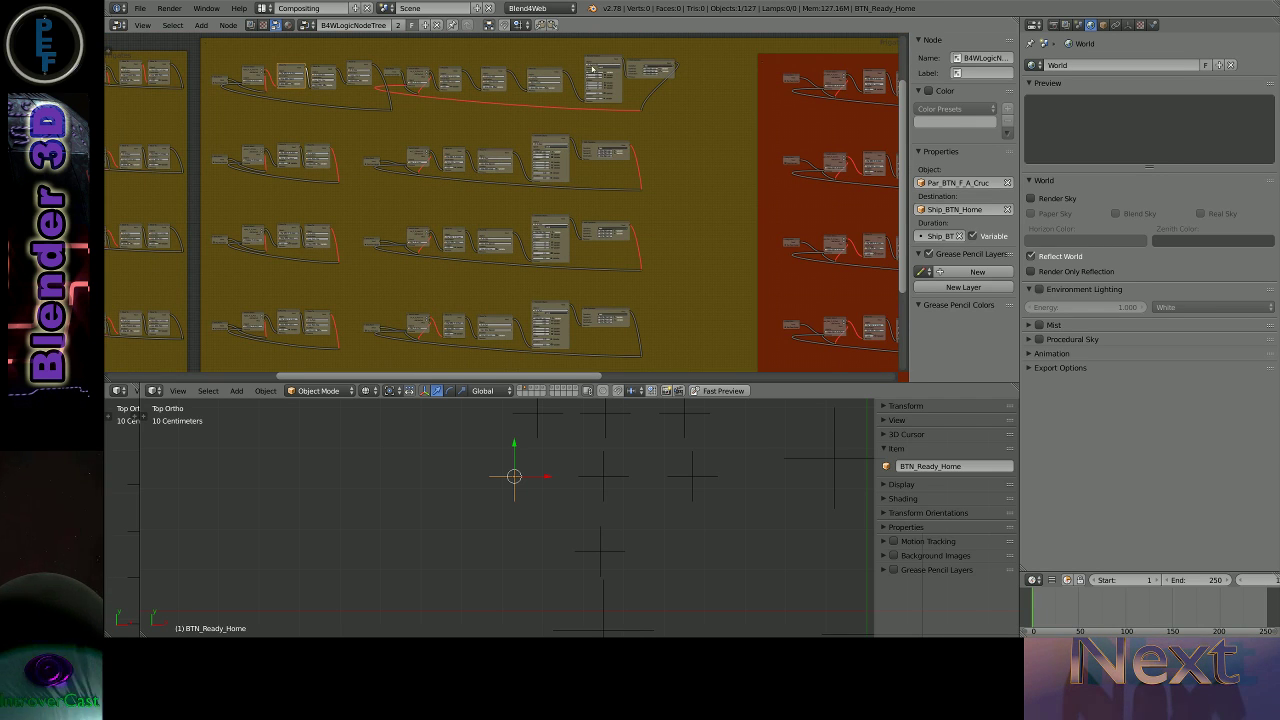
{"action": "scroll", "coordinate": [592, 68], "scroll_direction": "down", "scroll_amount": 2}
{"action": "scroll", "coordinate": [606, 150], "scroll_direction": "down", "scroll_amount": 2}
{"action": "scroll", "coordinate": [650, 120], "scroll_direction": "down", "scroll_amount": 2}
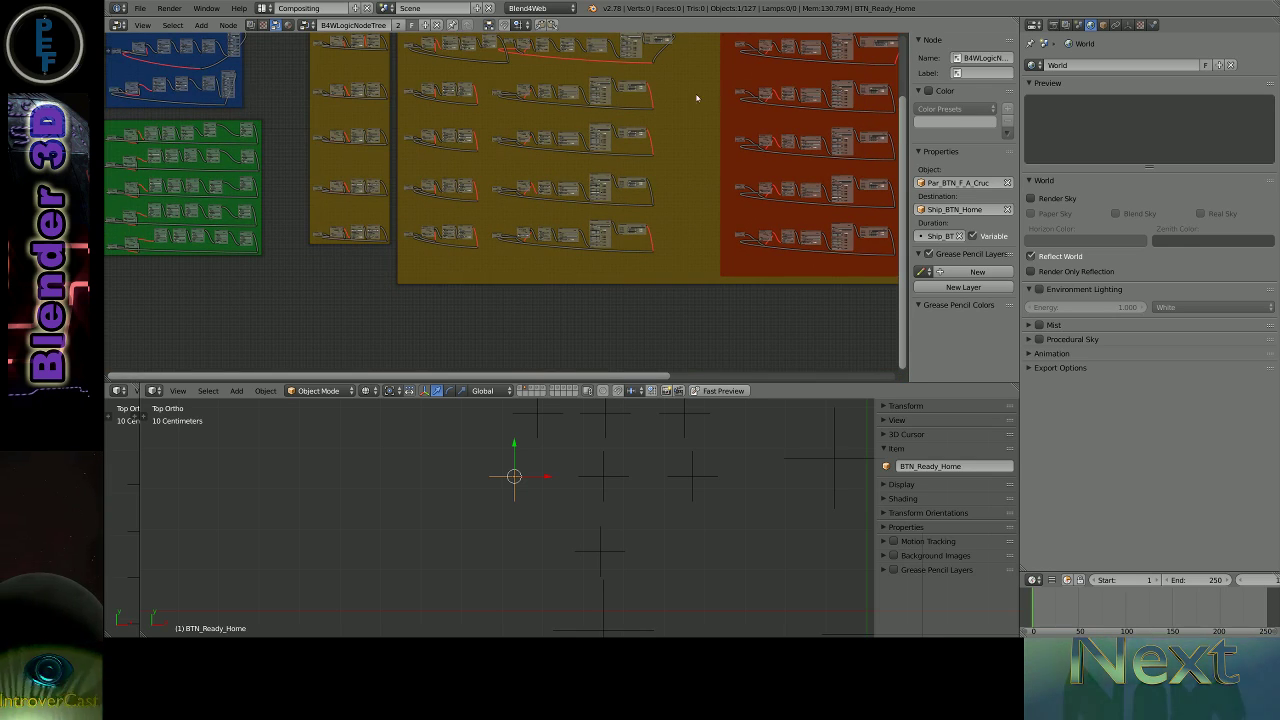
{"action": "middle_click_drag", "start_coordinate": [405, 90], "coordinate": [418, 112]}
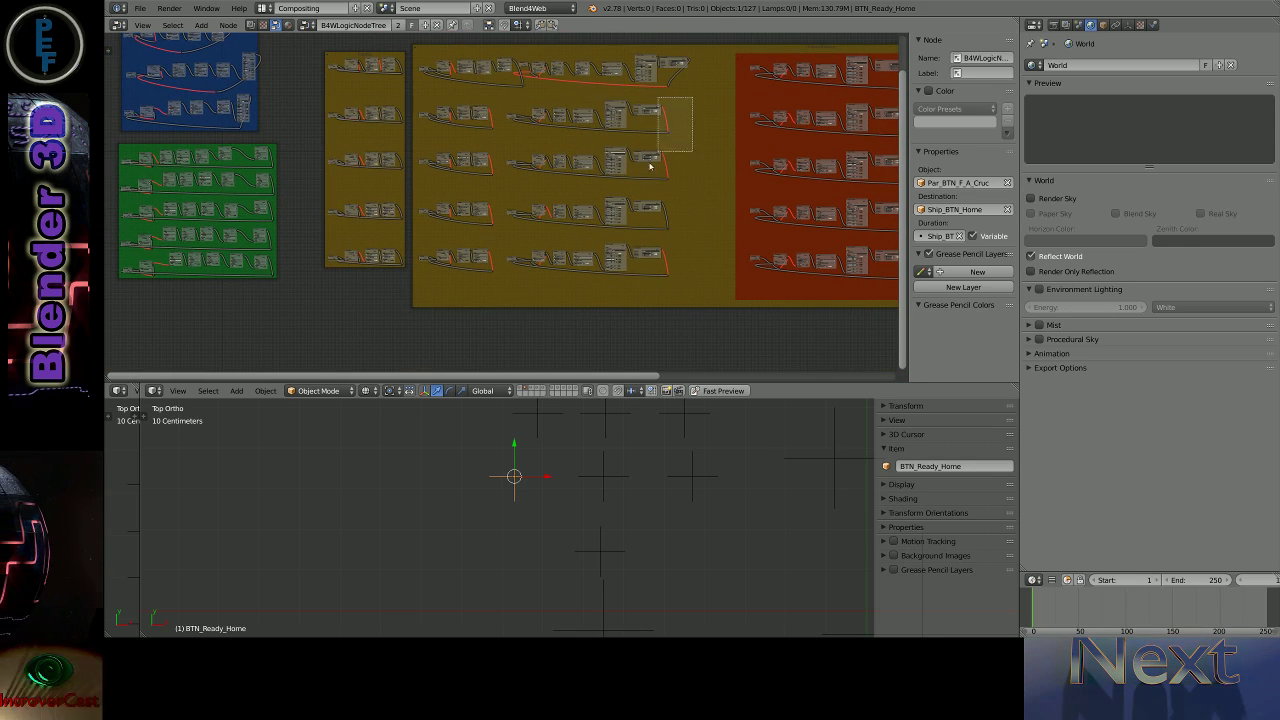
{"action": "left_click_drag", "start_coordinate": [650, 166], "coordinate": [600, 280]}
{"action": "key", "text": "g"}
{"action": "left_click", "coordinate": [651, 294]}
- Slide the selected nodes further right, constrained to the X axis
{"action": "scroll", "coordinate": [571, 105], "scroll_direction": "up", "scroll_amount": 1}
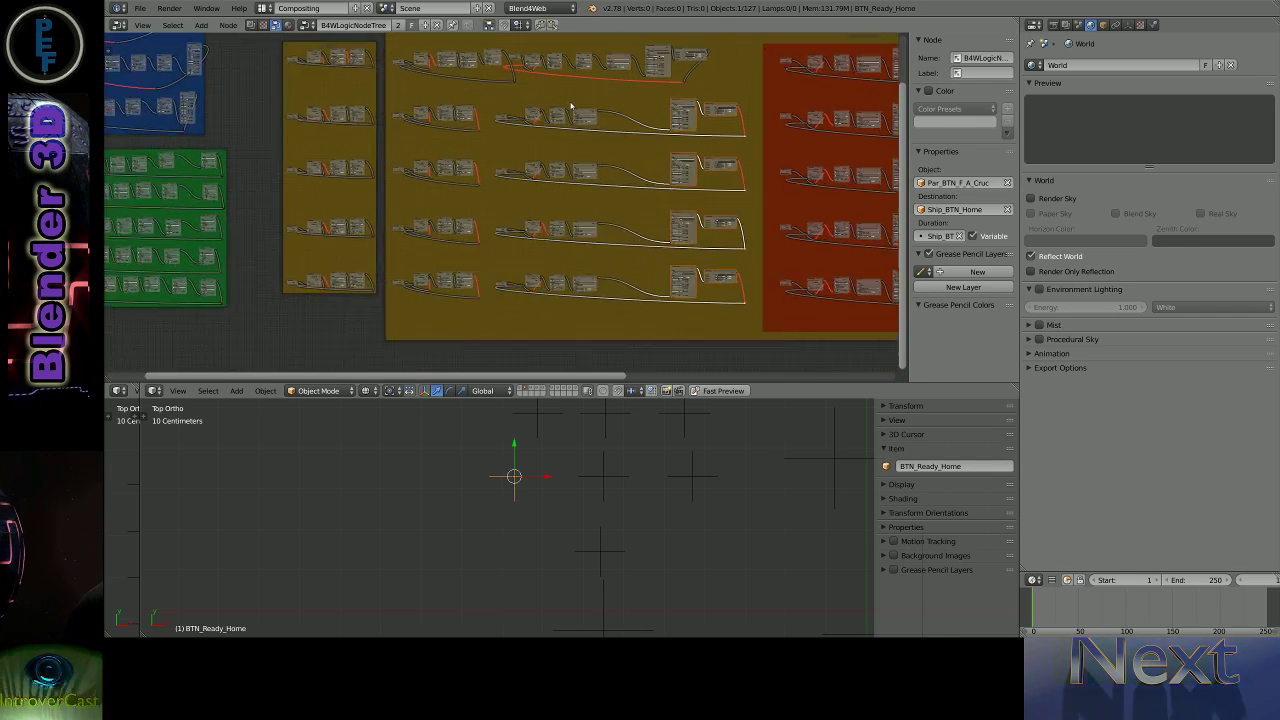
{"action": "scroll", "coordinate": [571, 105], "scroll_direction": "up", "scroll_amount": 2}
{"action": "scroll", "coordinate": [540, 115], "scroll_direction": "up", "scroll_amount": 2}
{"action": "scroll", "coordinate": [500, 130], "scroll_direction": "up", "scroll_amount": 2}
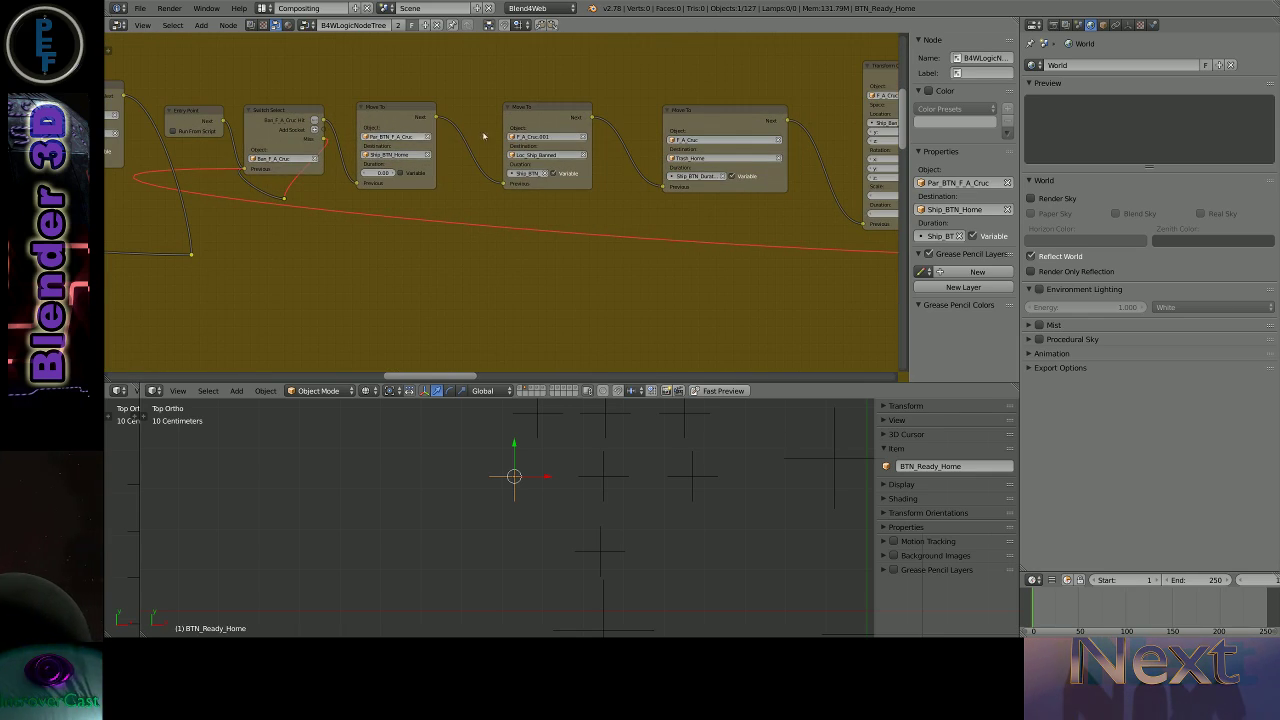
{"action": "scroll", "coordinate": [283, 197], "scroll_direction": "down", "scroll_amount": 2}
{"action": "scroll", "coordinate": [314, 200], "scroll_direction": "down", "scroll_amount": 2}
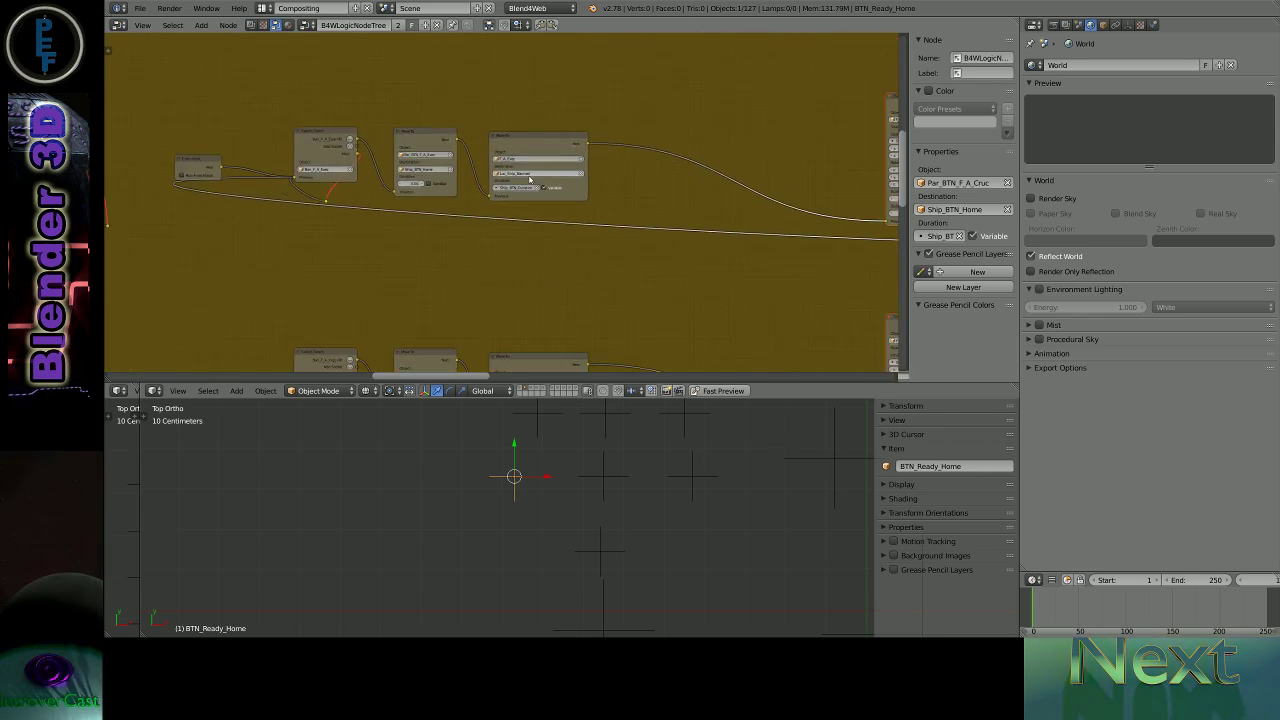
{"action": "scroll", "coordinate": [374, 194], "scroll_direction": "down", "scroll_amount": 2}
{"action": "scroll", "coordinate": [409, 273], "scroll_direction": "down", "scroll_amount": 2}
{"action": "scroll", "coordinate": [409, 273], "scroll_direction": "down", "scroll_amount": 2}
{"action": "key", "text": "g"}
{"action": "key", "text": "x"}
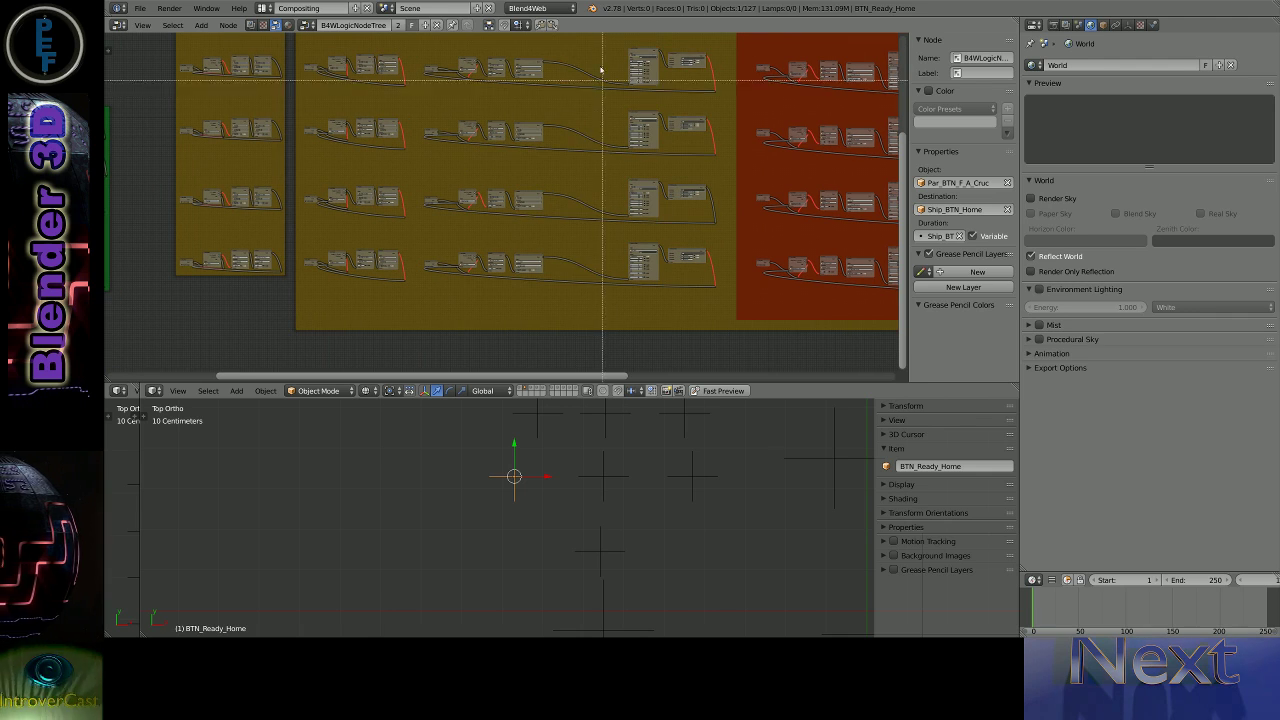
{"action": "left_click", "coordinate": [606, 195]}
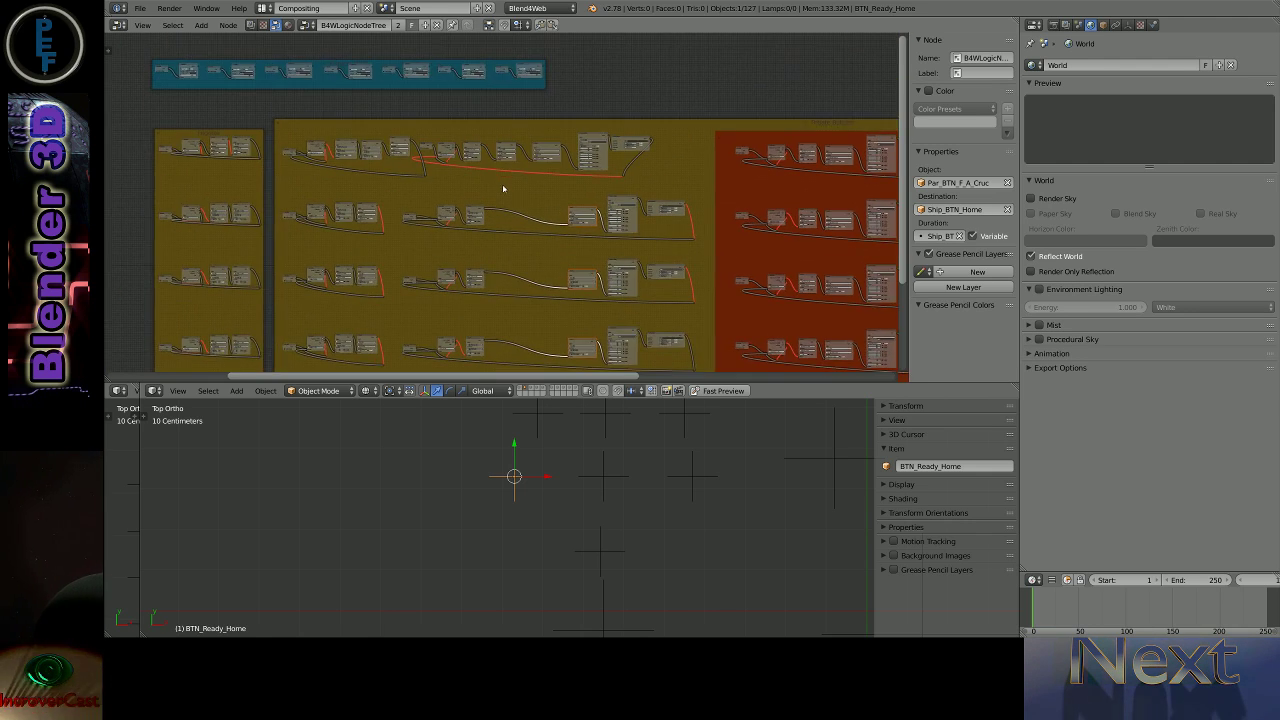
- Drop one node lower in its row and zoom out over the frames
{"action": "scroll", "coordinate": [505, 190], "scroll_direction": "up", "scroll_amount": 3}
{"action": "scroll", "coordinate": [510, 150], "scroll_direction": "up", "scroll_amount": 2}
{"action": "left_click_drag", "start_coordinate": [515, 103], "coordinate": [551, 240]}
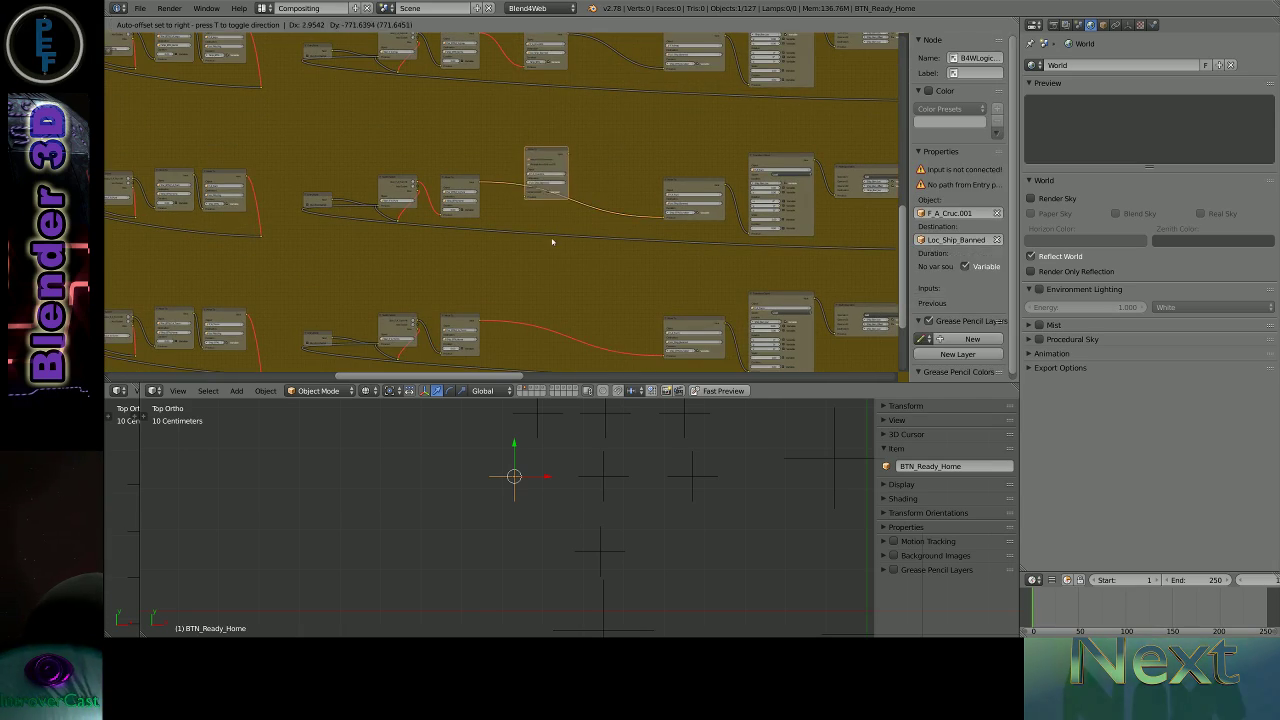
{"action": "scroll", "coordinate": [509, 251], "scroll_direction": "down", "scroll_amount": 2}
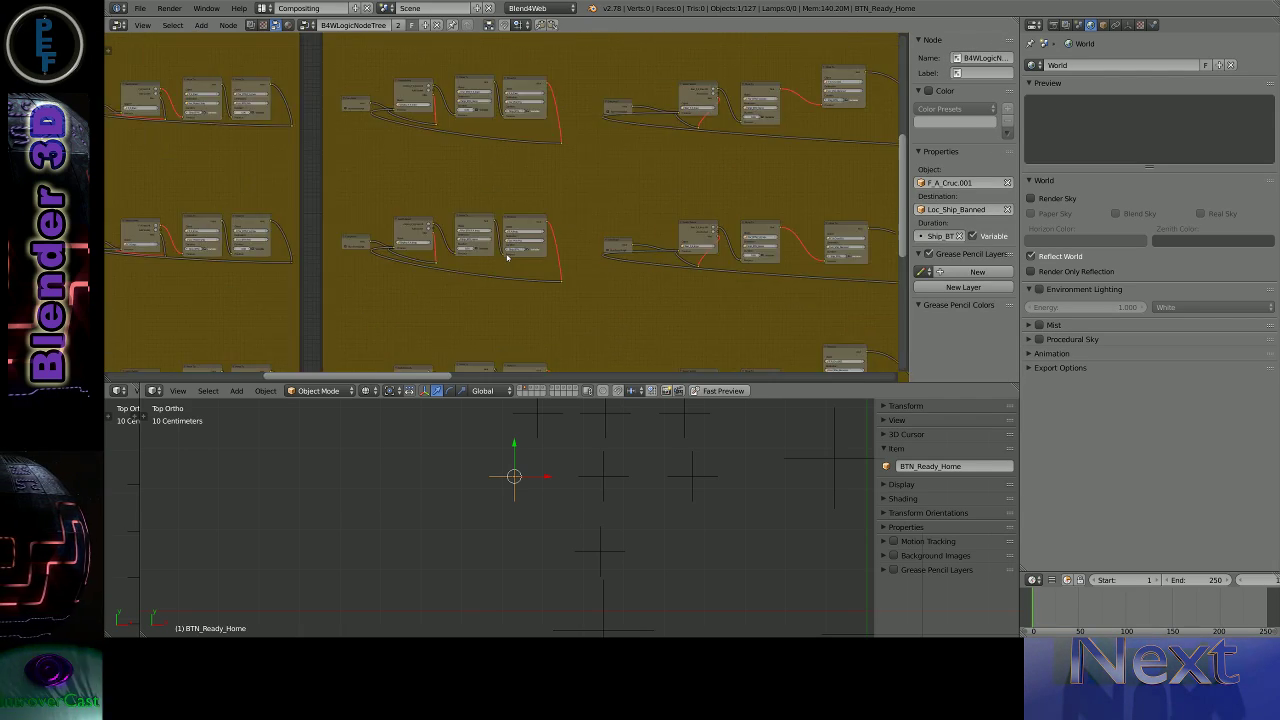
{"action": "scroll", "coordinate": [509, 251], "scroll_direction": "down", "scroll_amount": 2}
{"action": "scroll", "coordinate": [520, 254], "scroll_direction": "down", "scroll_amount": 2}
{"action": "scroll", "coordinate": [516, 182], "scroll_direction": "down", "scroll_amount": 2}
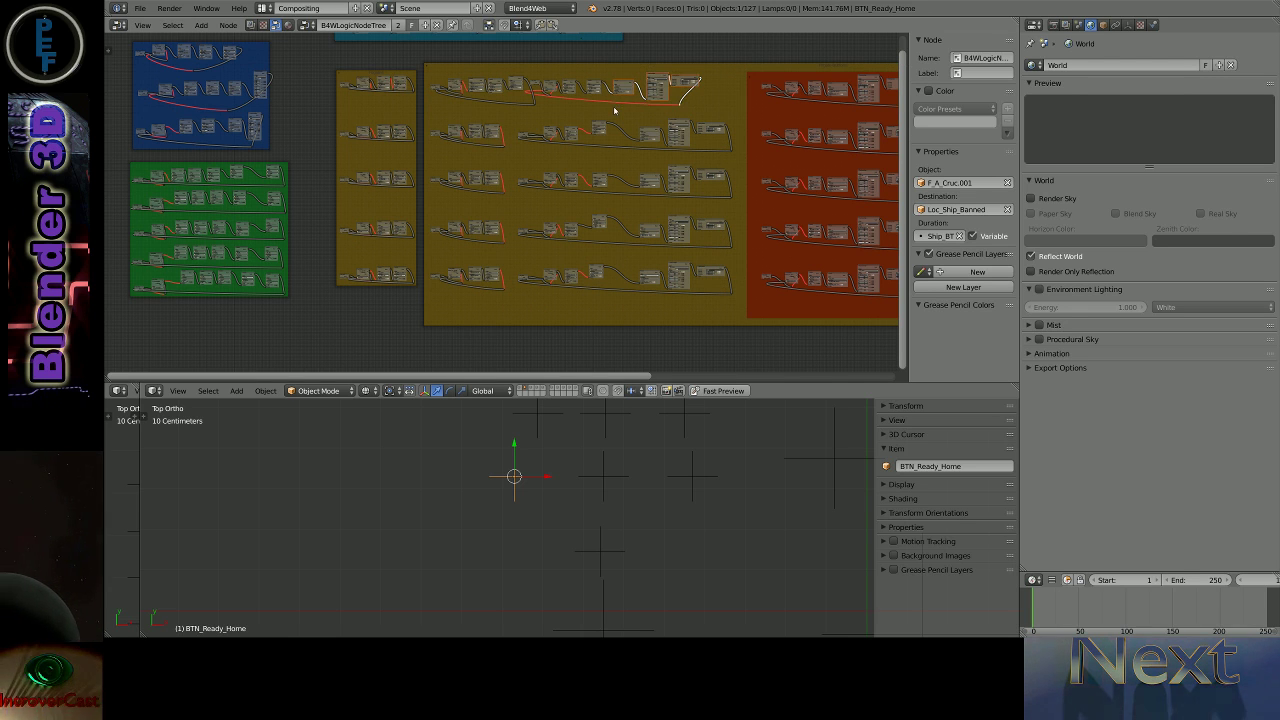
- Slide the right-half nodes of the big yellow frame horizontally to the right
{"action": "key", "text": "g"}
{"action": "key", "text": "x"}
{"action": "key", "text": "g"}
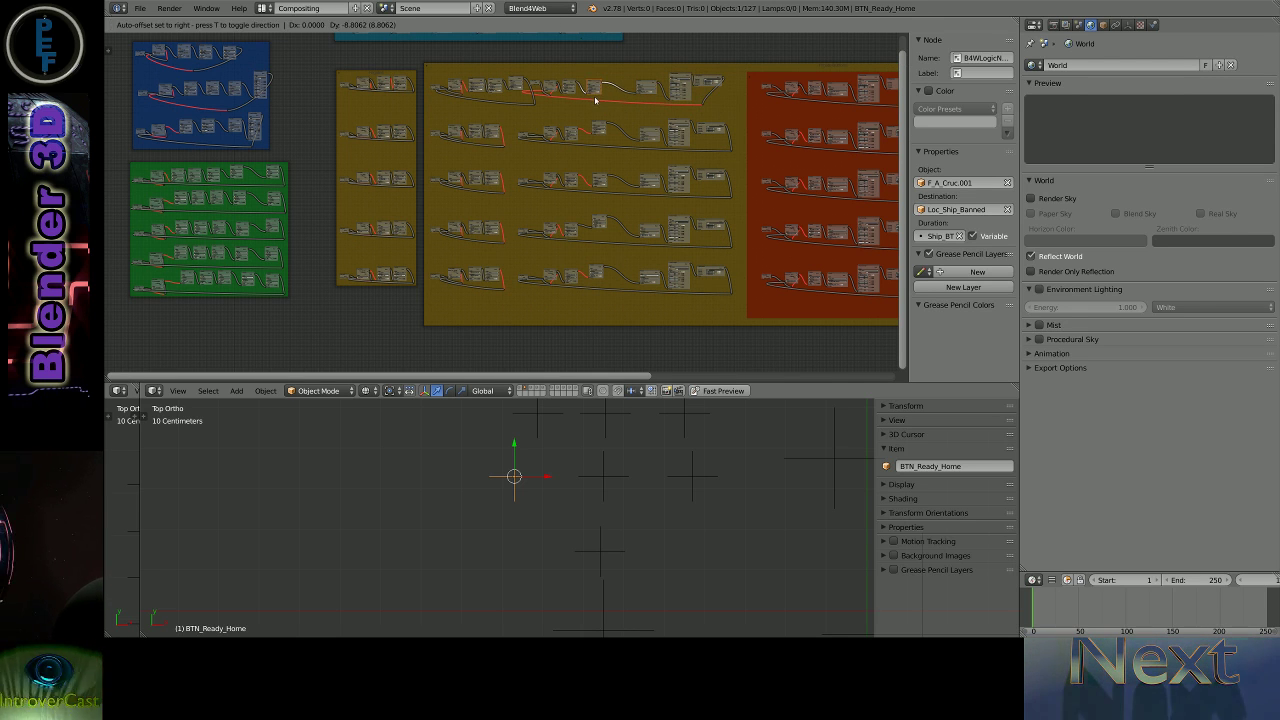
{"action": "left_click_drag", "start_coordinate": [685, 97], "coordinate": [540, 297]}
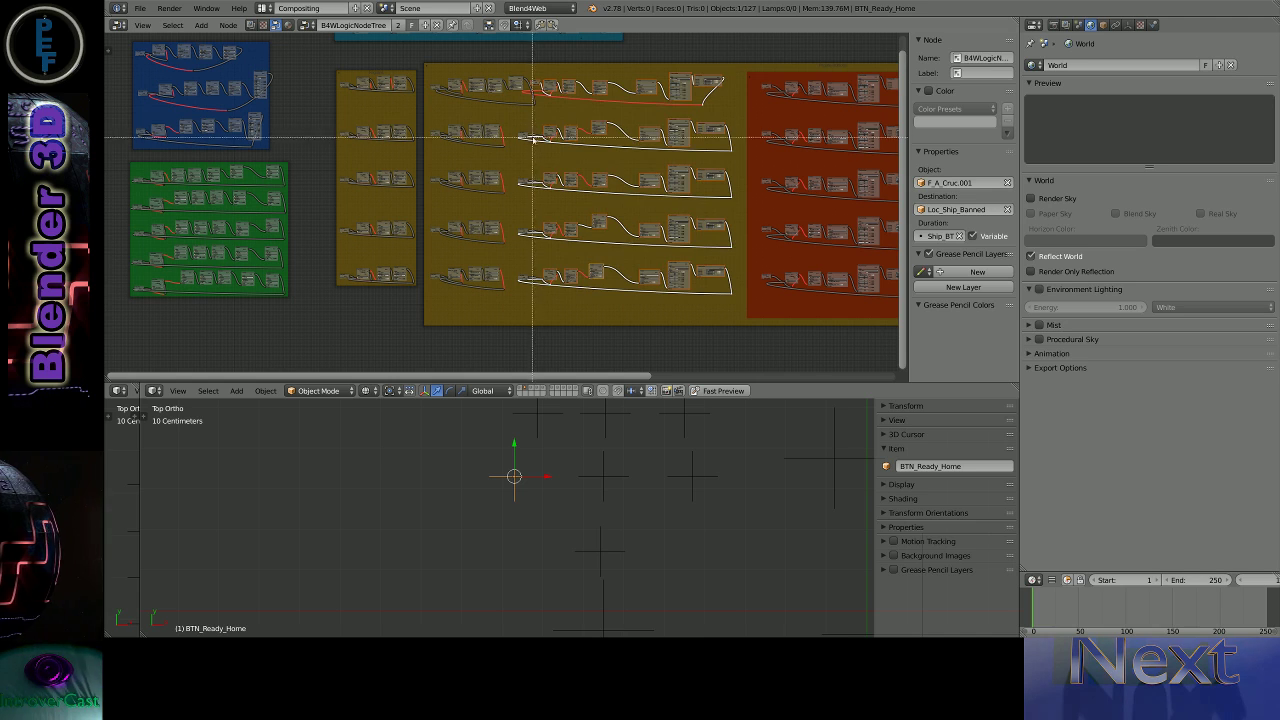
{"action": "left_click_drag", "start_coordinate": [514, 118], "coordinate": [559, 284], "text": "shift"}
{"action": "key", "text": "g"}
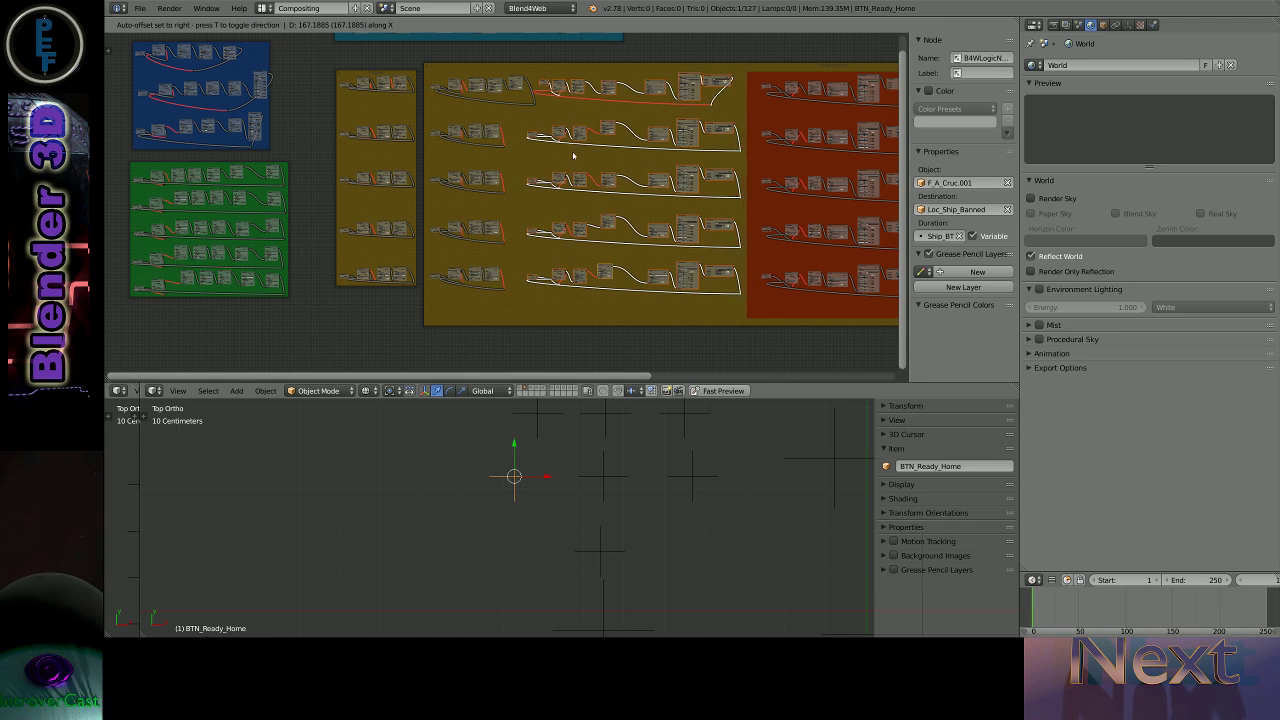
{"action": "left_click", "coordinate": [586, 157]}
- Move the red frame and the right-hand node rows further right
{"action": "left_click", "coordinate": [757, 110]}
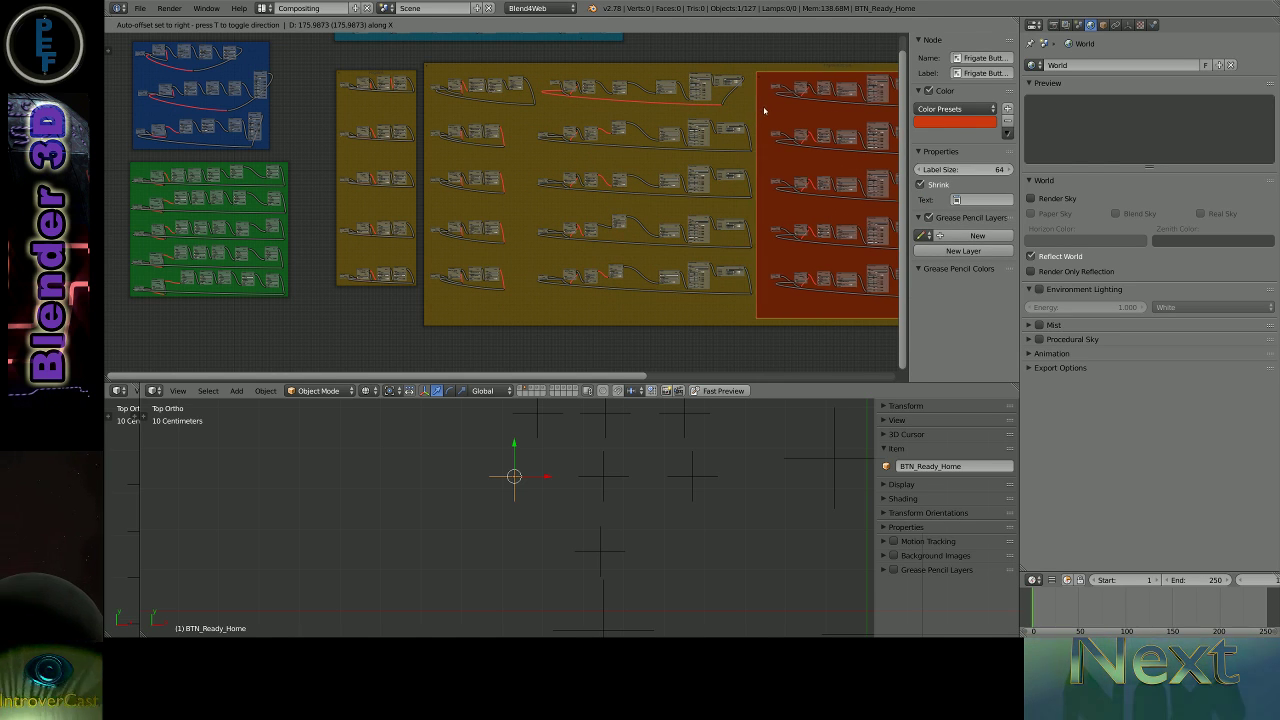
{"action": "left_click", "coordinate": [765, 112]}
{"action": "key", "text": "a"}
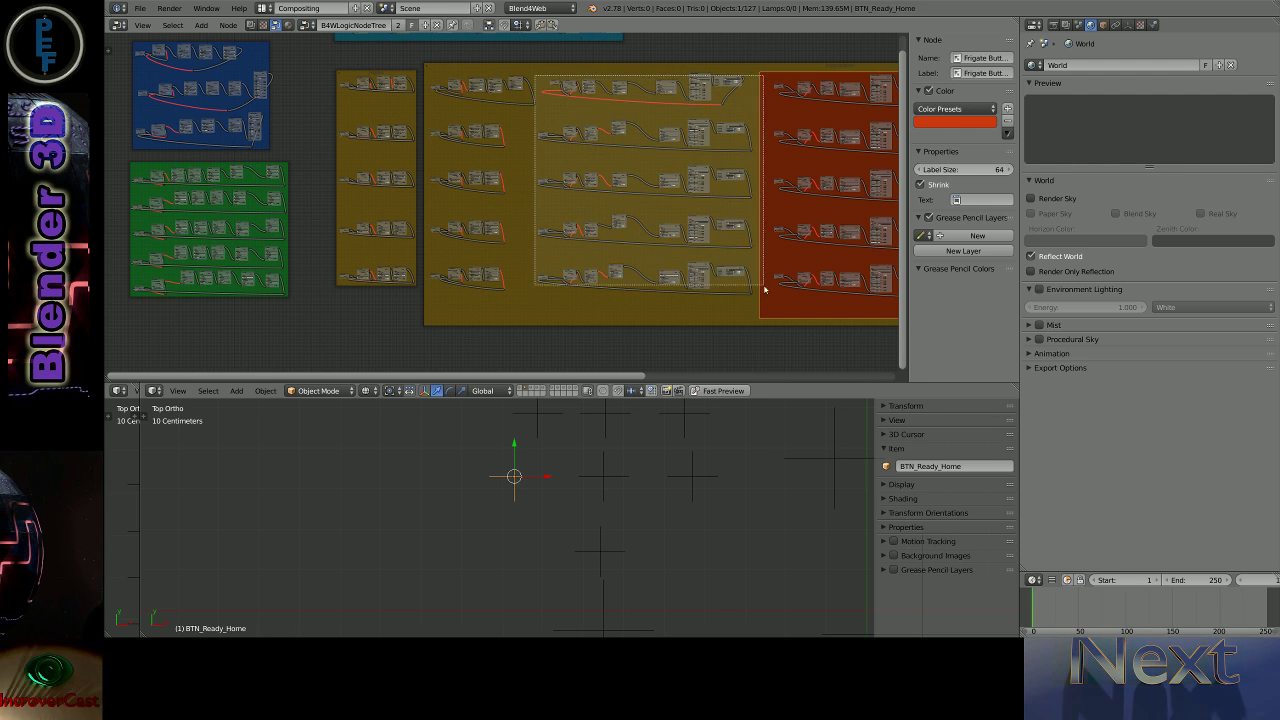
{"action": "key", "text": "g"}
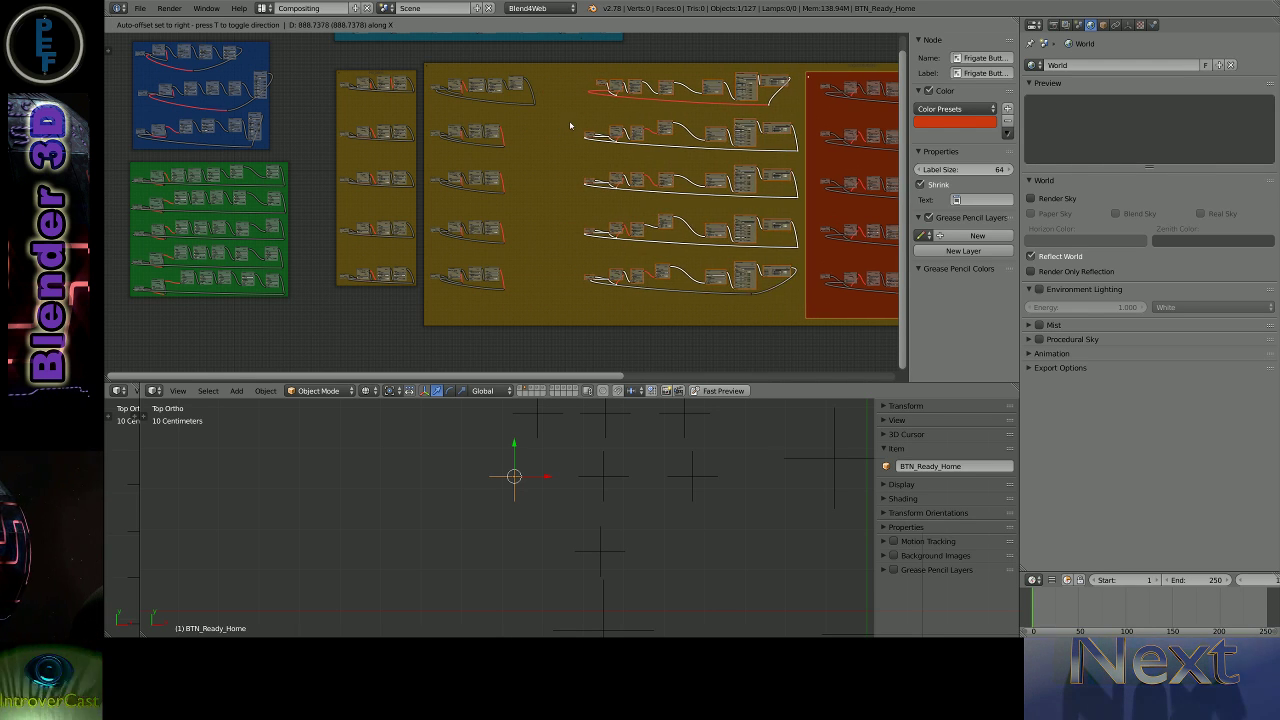
{"action": "left_click", "coordinate": [566, 126]}
{"action": "scroll", "coordinate": [530, 120], "scroll_direction": "up", "scroll_amount": 1}
- Shift the lower four left-hand node rows to the right
{"action": "left_click", "coordinate": [437, 83]}
{"action": "left_click_drag", "start_coordinate": [528, 113], "coordinate": [398, 345]}
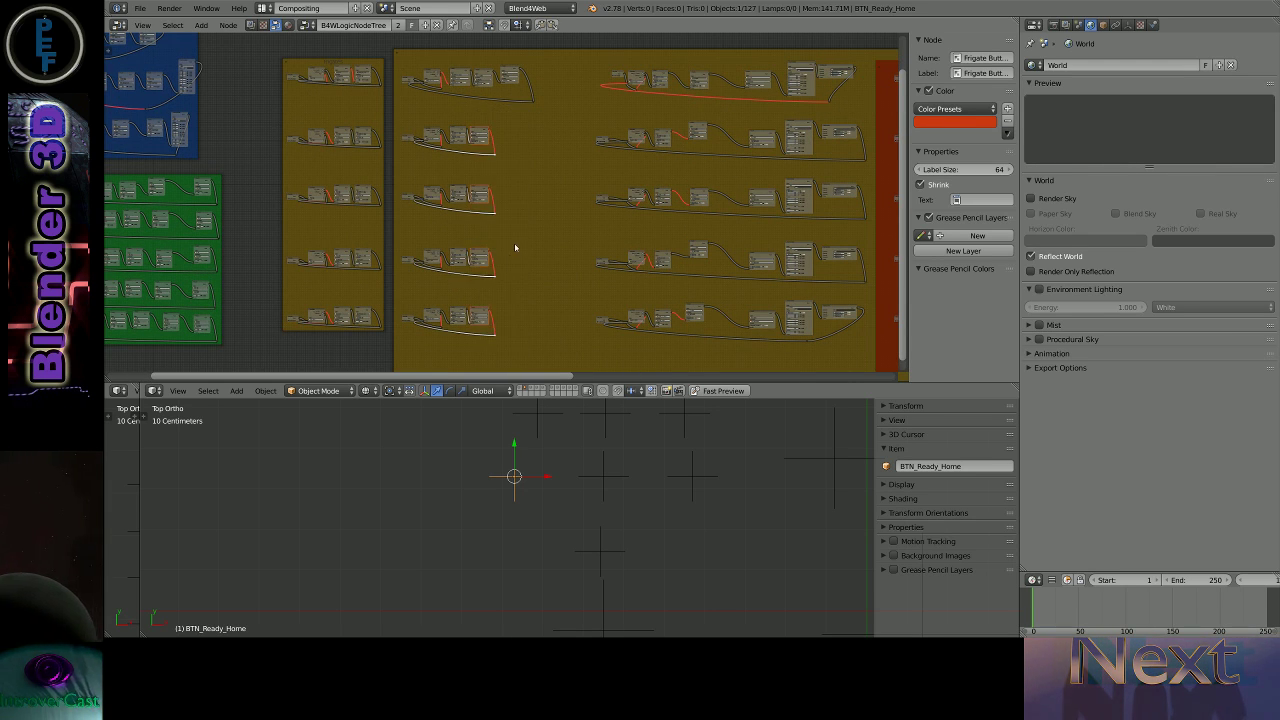
{"action": "key", "text": "g"}
{"action": "left_click", "coordinate": [563, 247]}
{"action": "left_click", "coordinate": [540, 90]}
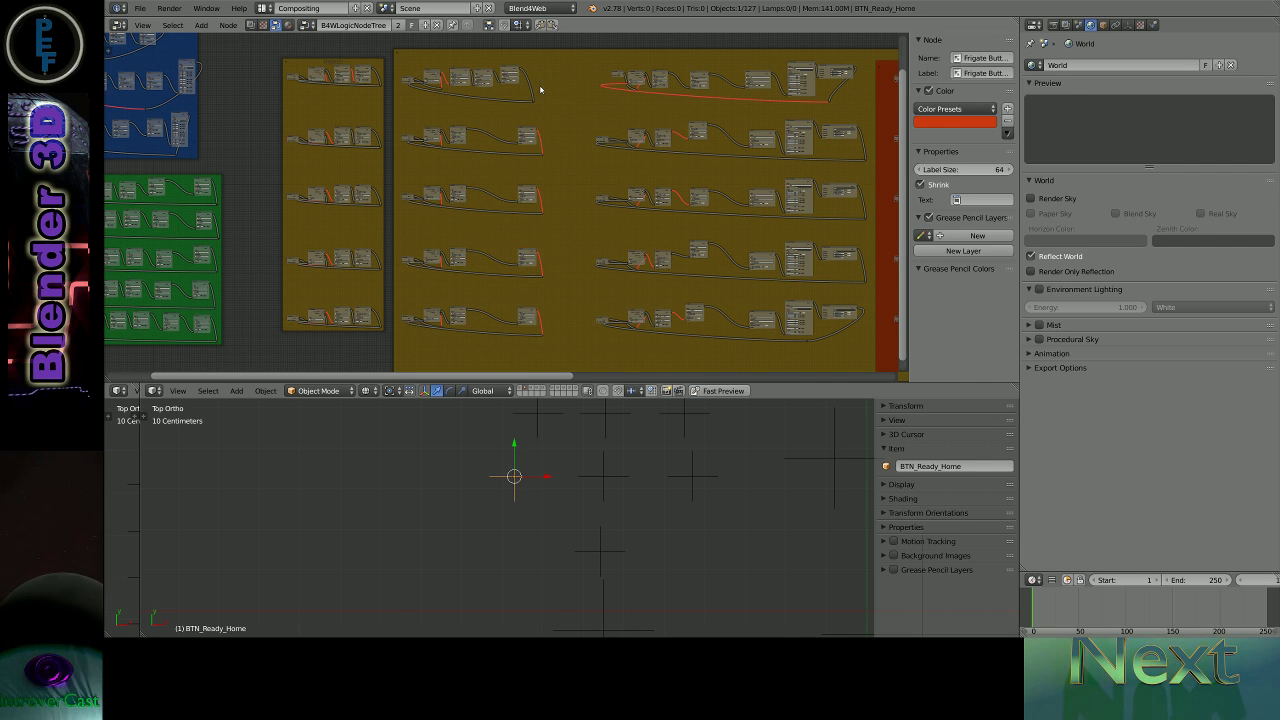
{"action": "scroll", "coordinate": [515, 100], "scroll_direction": "up", "scroll_amount": 2}
- Insert a duplicate of the F_A_Cruc.001 Move To node into the F_A_Torm row's link
{"action": "scroll", "coordinate": [505, 85], "scroll_direction": "up", "scroll_amount": 3}
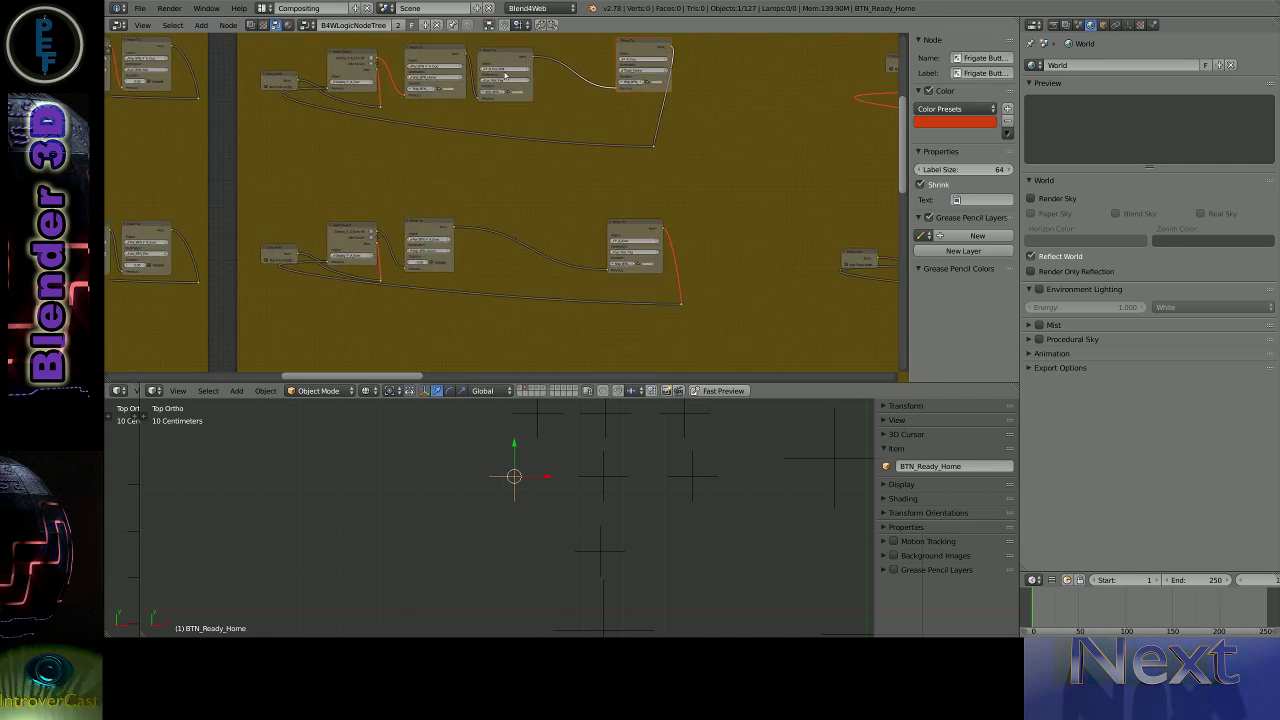
{"action": "scroll", "coordinate": [505, 75], "scroll_direction": "up", "scroll_amount": 2}
{"action": "key", "text": "Home"}
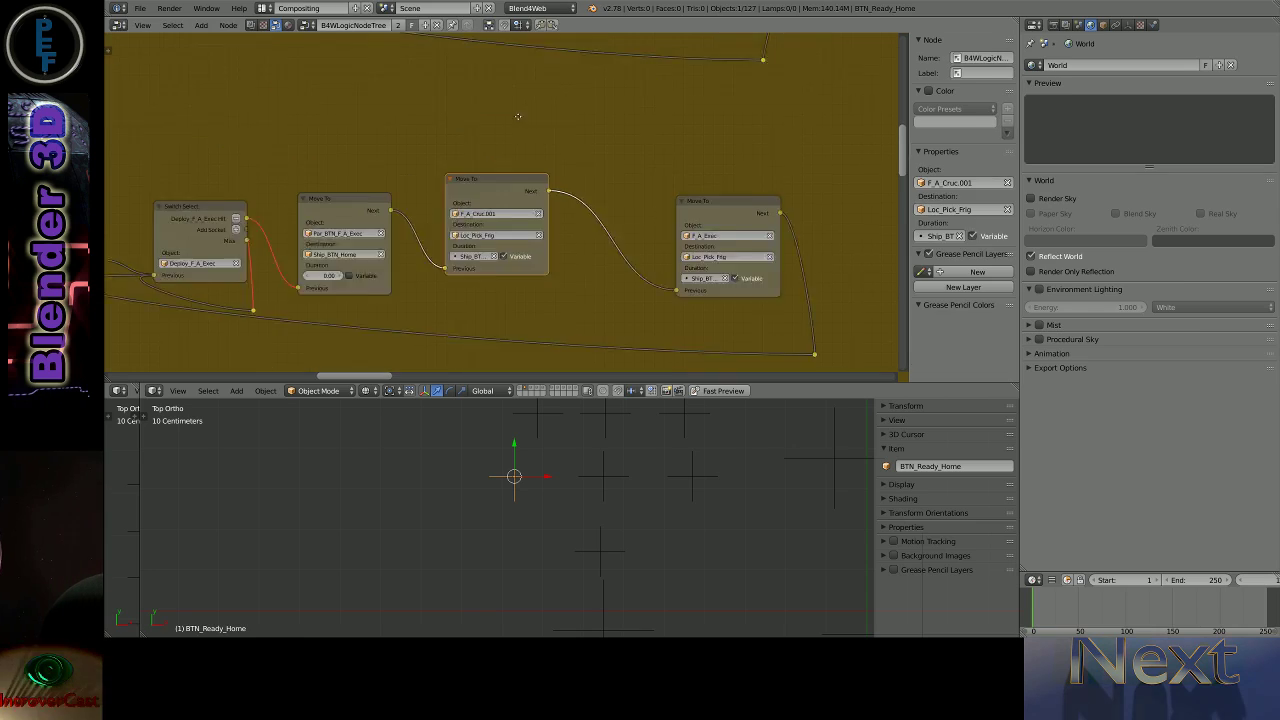
{"action": "key", "text": "ctrl+Up"}
{"action": "scroll", "coordinate": [519, 120], "scroll_direction": "down", "scroll_amount": 1}
{"action": "scroll", "coordinate": [430, 300], "scroll_direction": "down", "scroll_amount": 1}
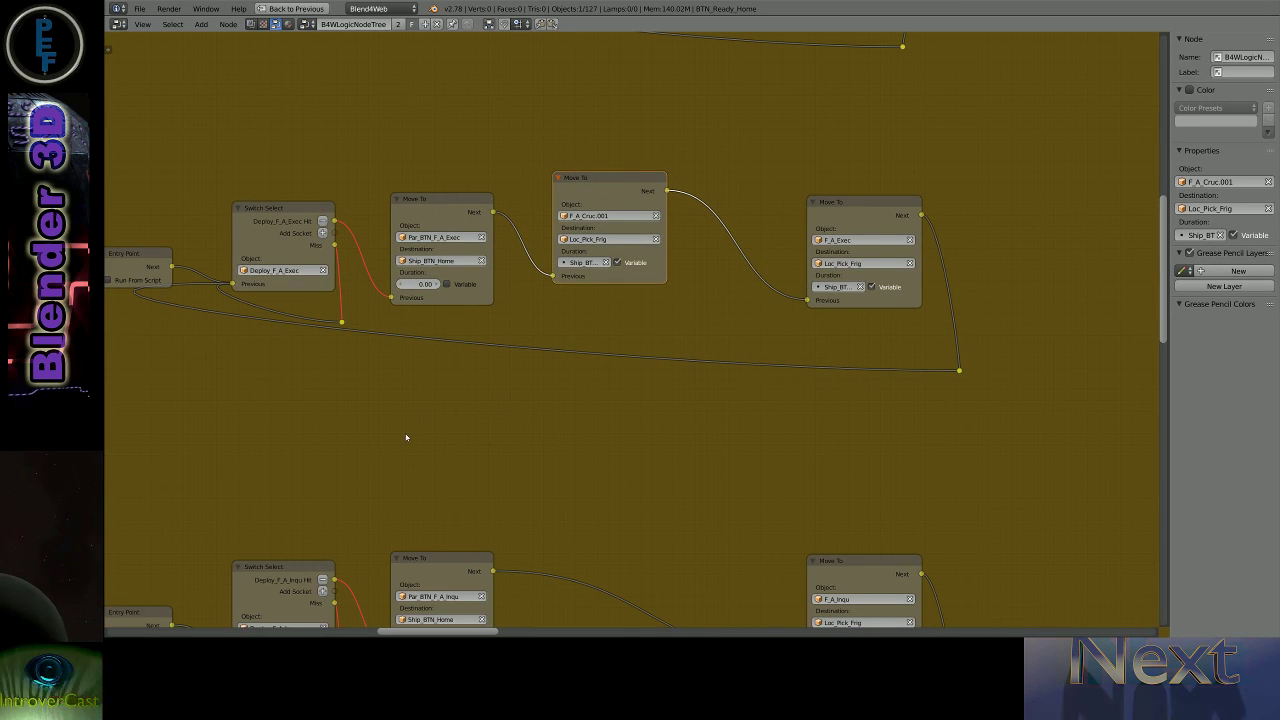
{"action": "scroll", "coordinate": [615, 517], "scroll_direction": "down", "scroll_amount": 2}
{"action": "scroll", "coordinate": [615, 517], "scroll_direction": "down", "scroll_amount": 1}
{"action": "key", "text": "shift+d"}
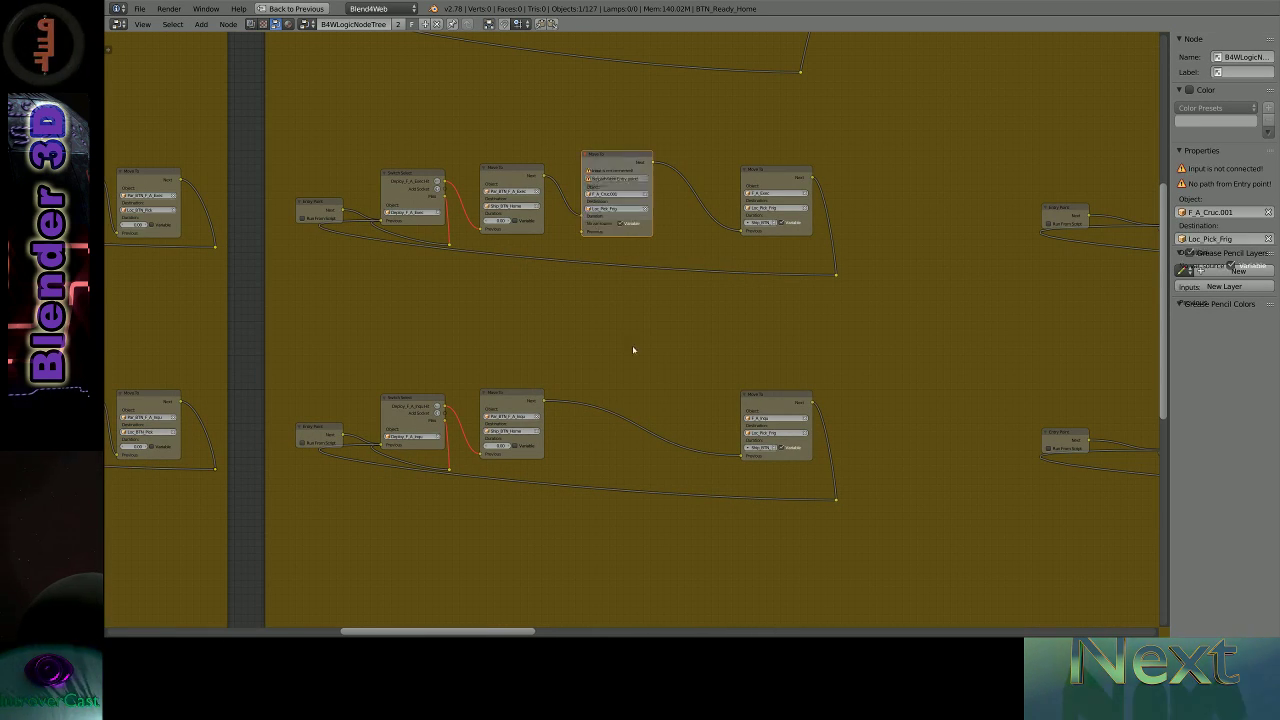
{"action": "left_click", "coordinate": [633, 527]}
{"action": "key", "text": "g"}
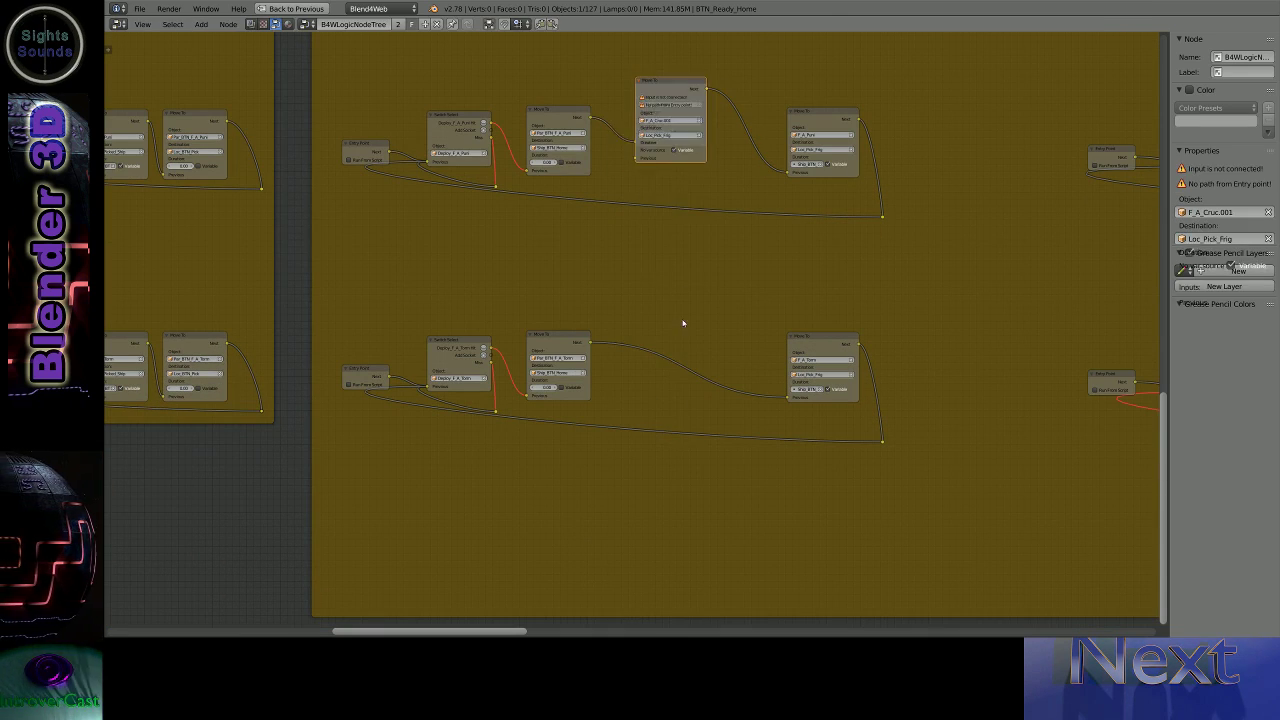
{"action": "left_click", "coordinate": [682, 393]}
- Change the copied Move To node's target object, typing 'So Long'
{"action": "scroll", "coordinate": [642, 431], "scroll_direction": "up", "scroll_amount": 1}
{"action": "scroll", "coordinate": [660, 420], "scroll_direction": "up", "scroll_amount": 2}
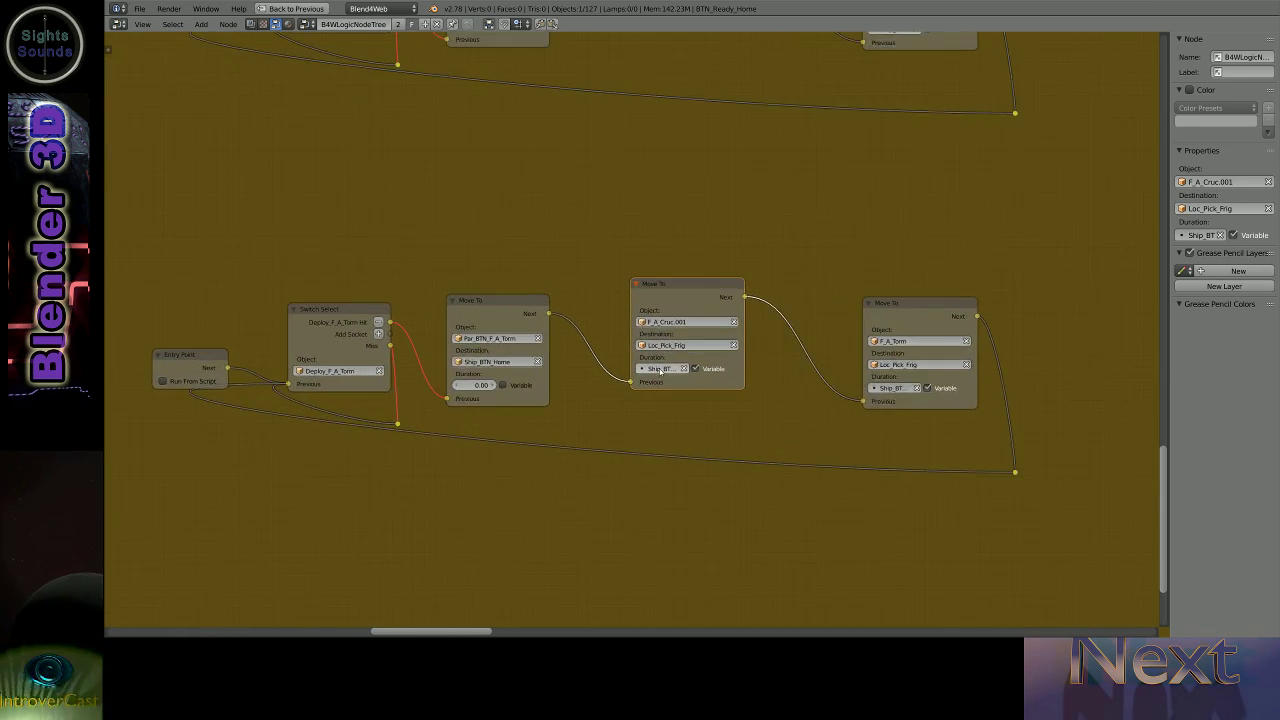
{"action": "scroll", "coordinate": [660, 371], "scroll_direction": "up", "scroll_amount": 2}
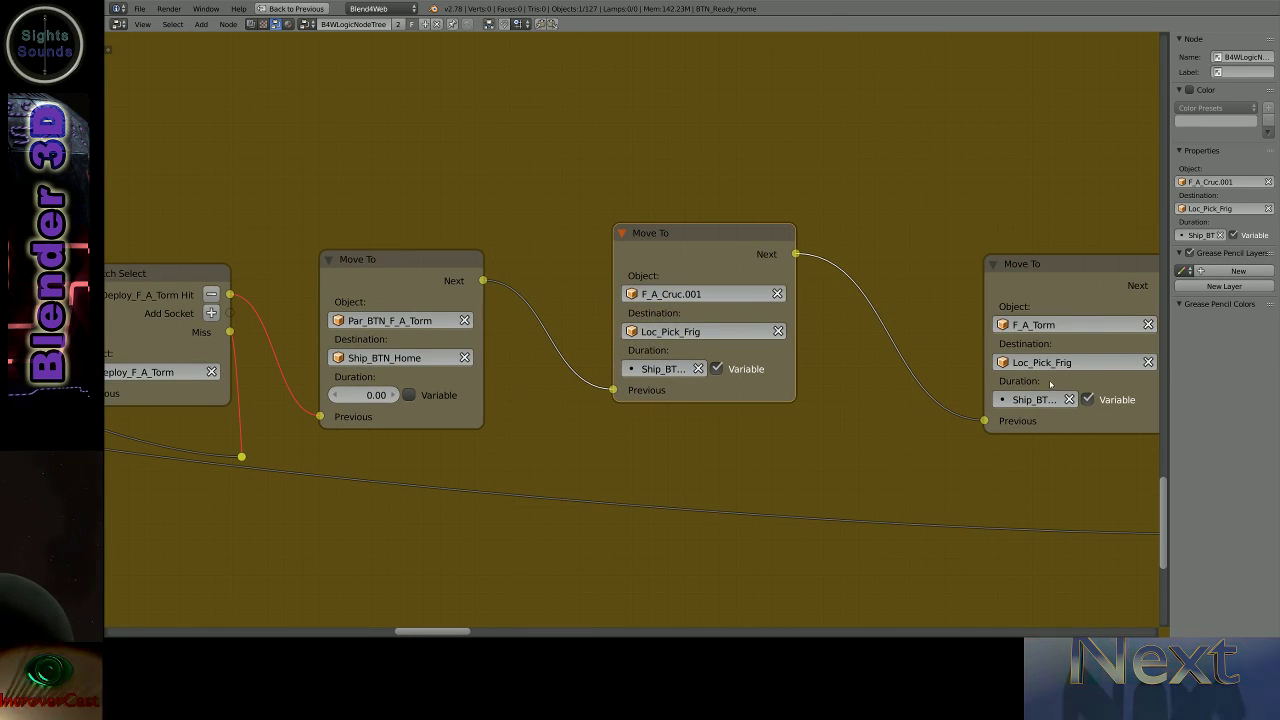
{"action": "scroll", "coordinate": [650, 285], "scroll_direction": "up", "scroll_amount": 2}
{"action": "scroll", "coordinate": [650, 285], "scroll_direction": "up", "scroll_amount": 1}
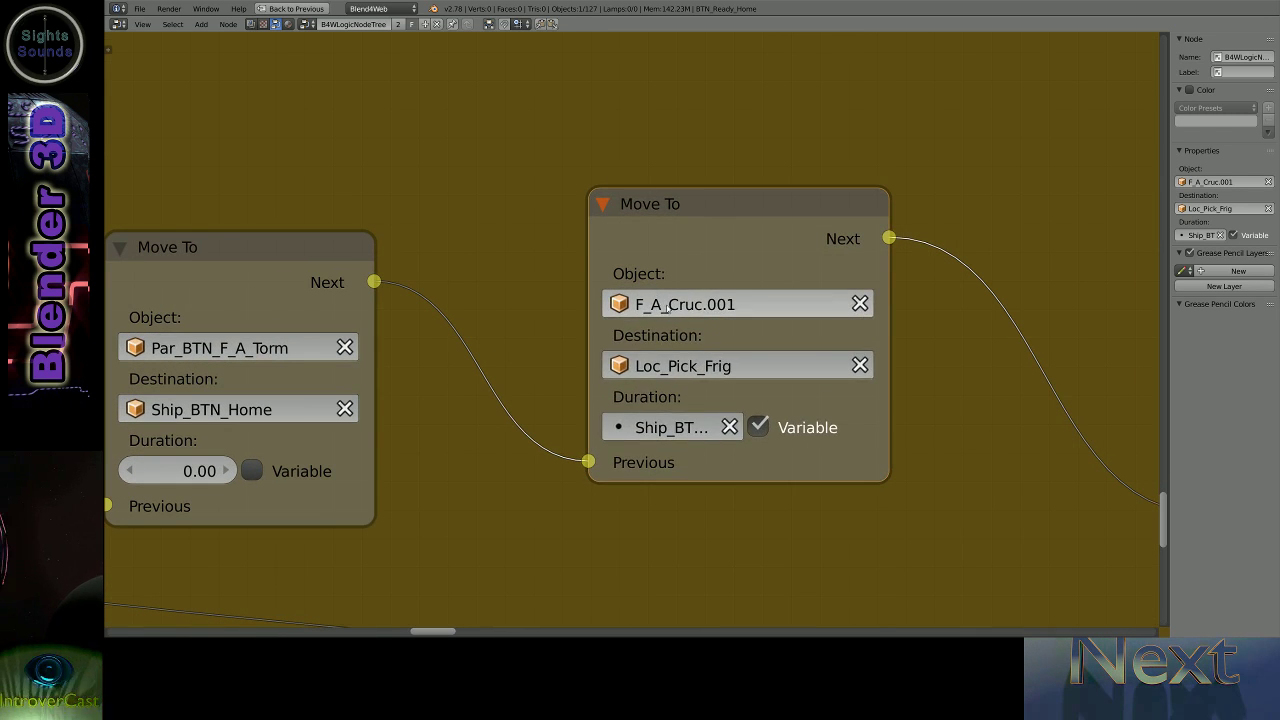
{"action": "left_click", "coordinate": [660, 304]}
{"action": "type", "text": "So Long"}
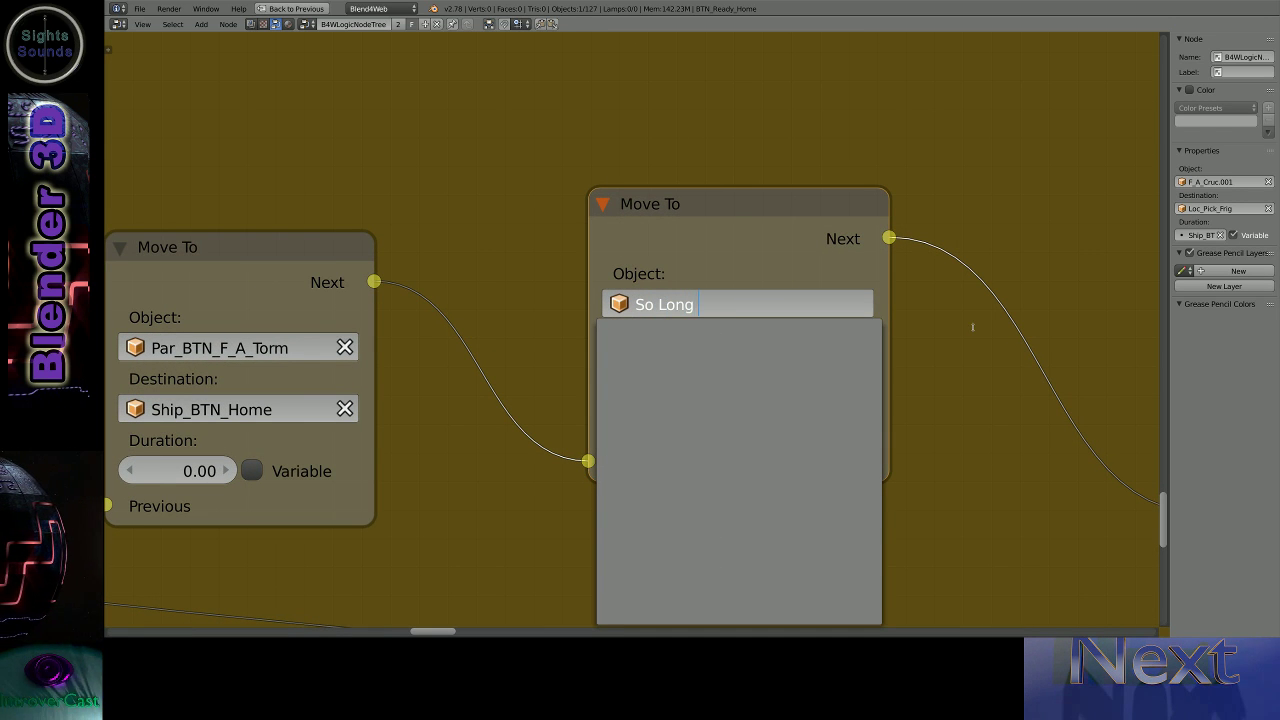